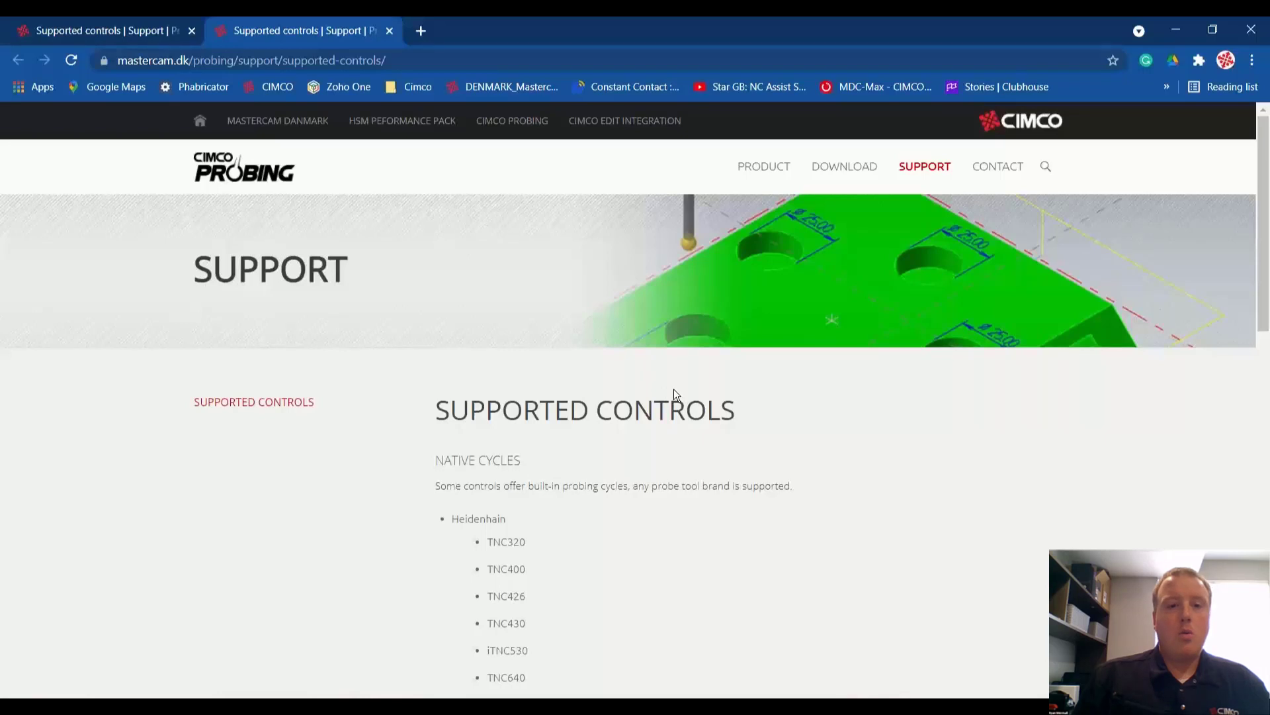
Step: Switch to the MLC Probe Demo.mcam window
{"action": "scroll", "coordinate": [675, 392], "scroll_direction": "down", "scroll_amount": 4}
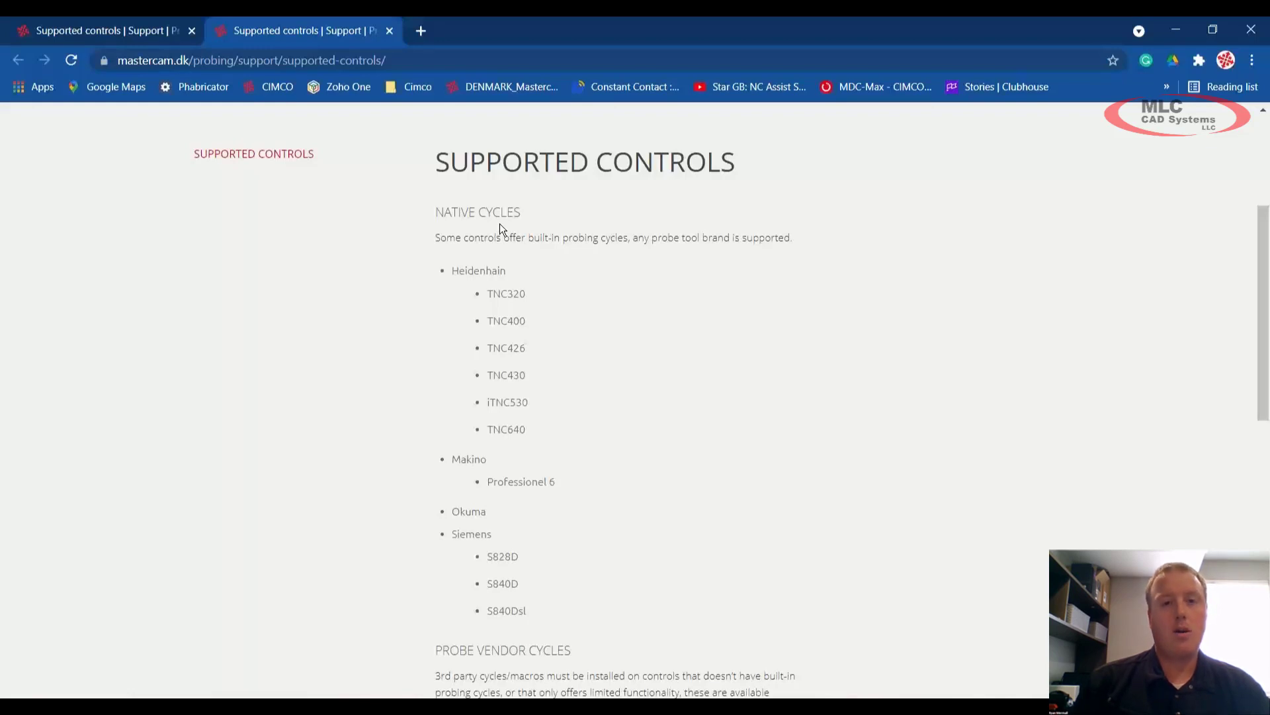
{"action": "scroll", "coordinate": [499, 224], "scroll_direction": "down", "scroll_amount": 5}
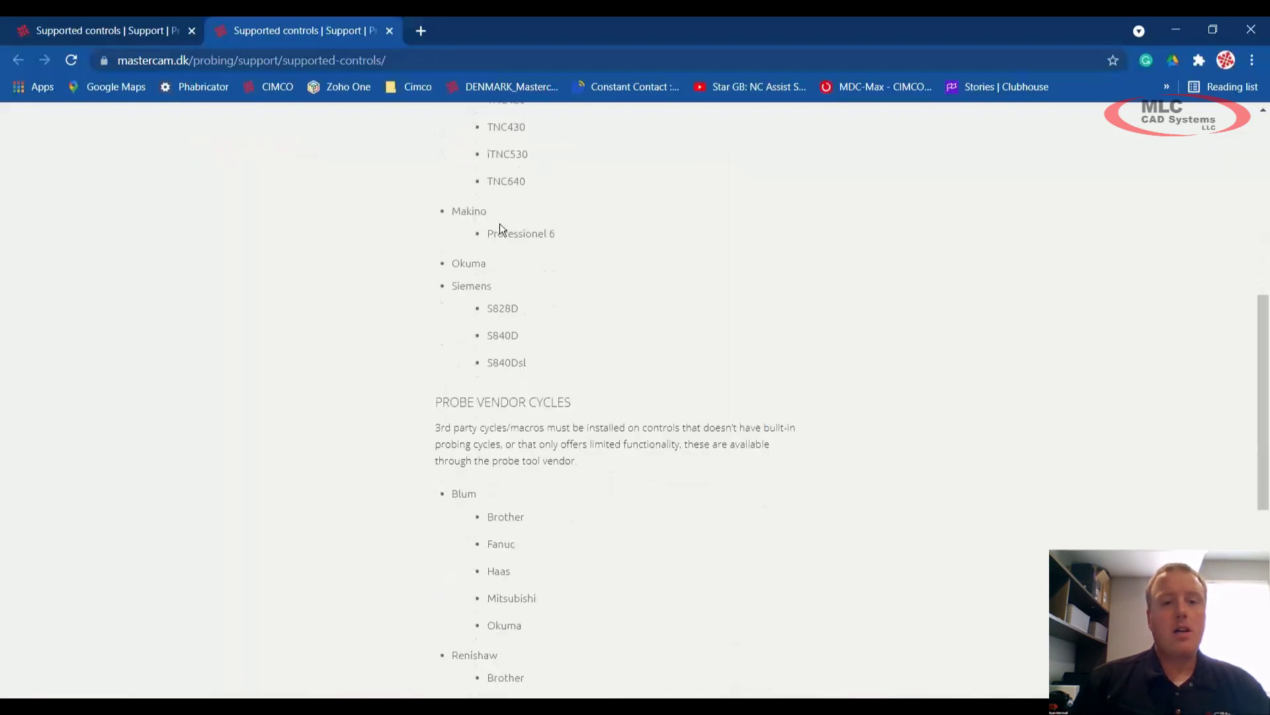
{"action": "scroll", "coordinate": [498, 224], "scroll_direction": "down", "scroll_amount": 3}
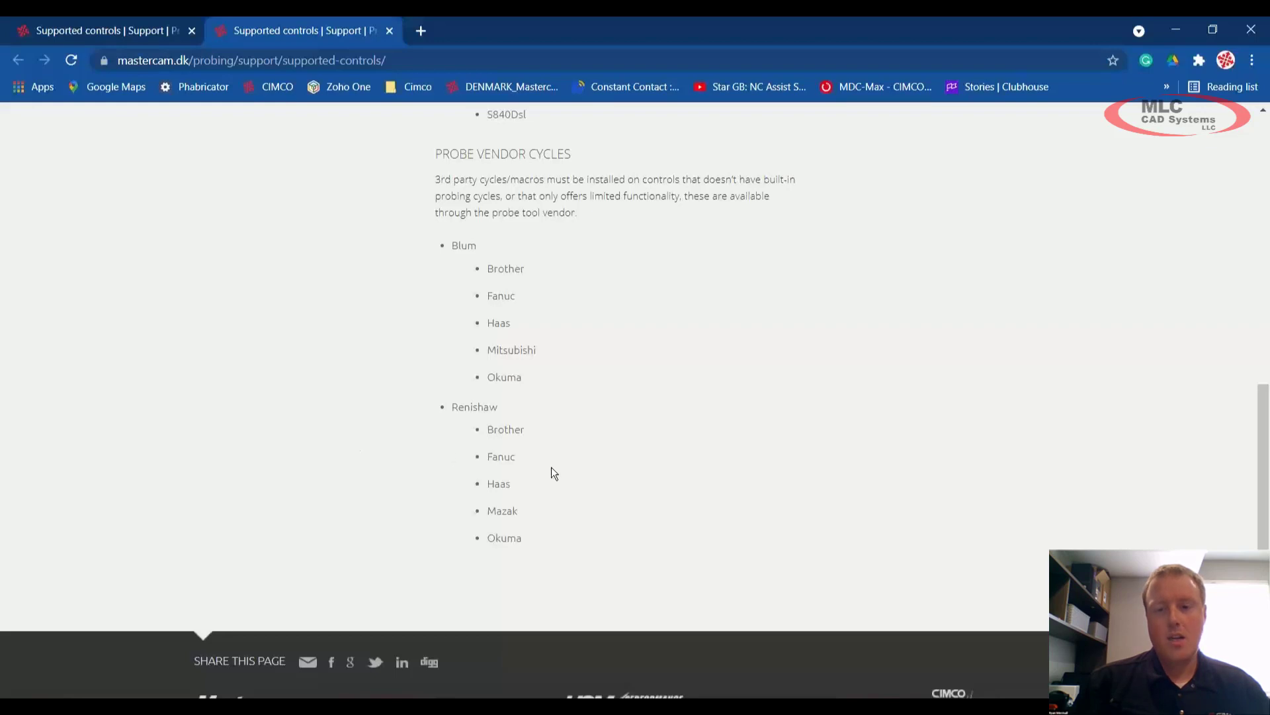
{"action": "left_click", "coordinate": [832, 708]}
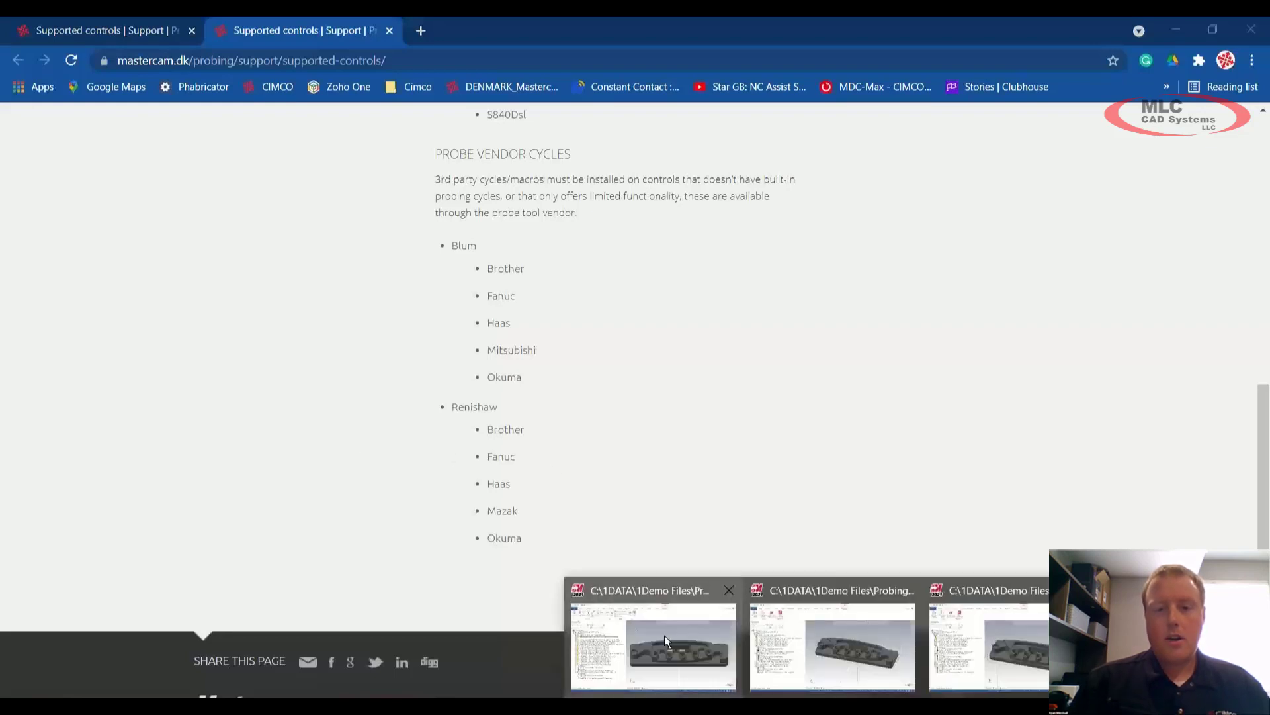
{"action": "left_click", "coordinate": [665, 634]}
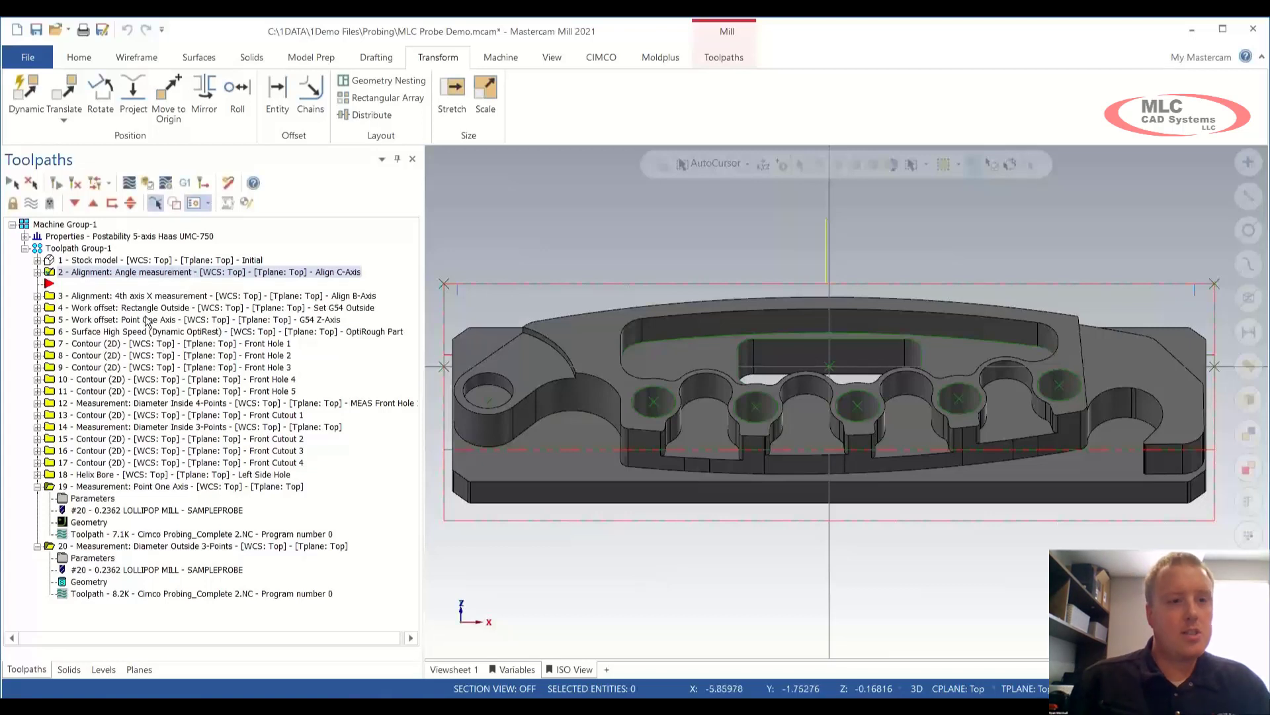
Step: Display the toolpaths of probing operations 2–5 in an angled 3D view
{"action": "left_click", "coordinate": [129, 277], "text": "shift"}
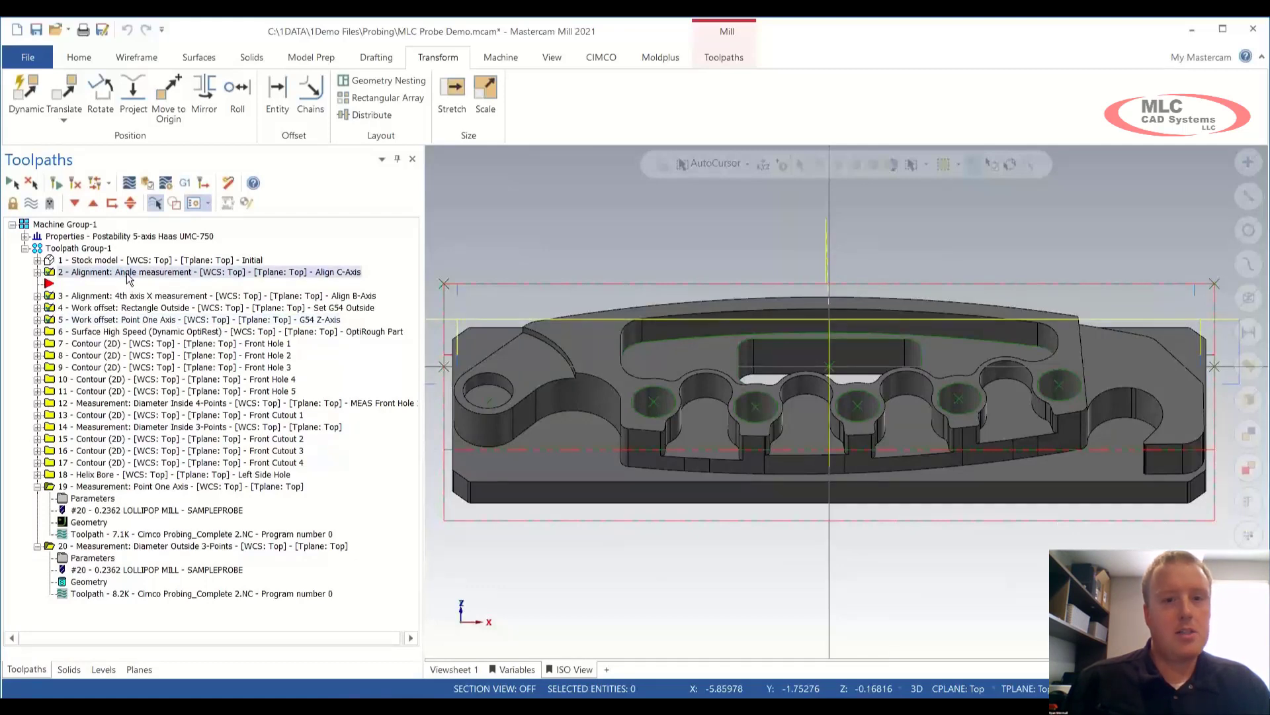
{"action": "scroll", "coordinate": [919, 328], "scroll_direction": "down", "scroll_amount": 2}
{"action": "mouse_move", "coordinate": [919, 328]}
{"action": "middle_mouse_down"}
{"action": "mouse_move", "coordinate": [929, 303]}
{"action": "mouse_move", "coordinate": [869, 326]}
{"action": "middle_mouse_up"}
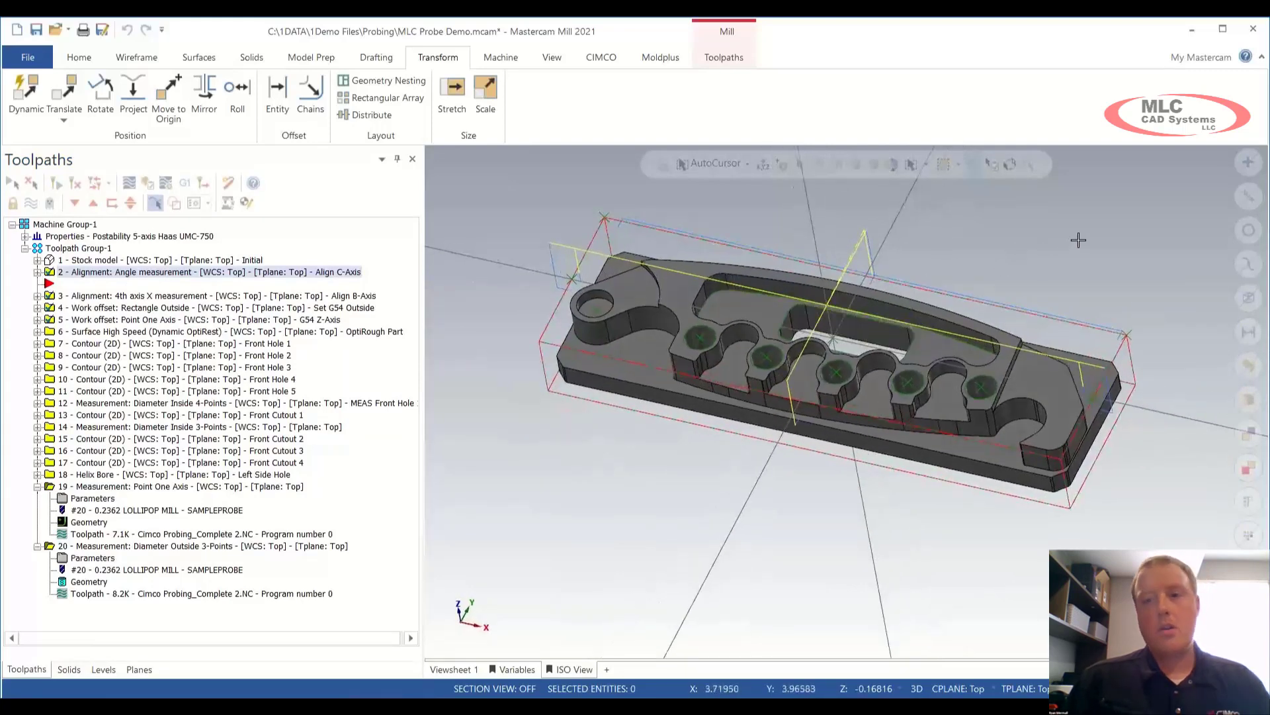
{"action": "scroll", "coordinate": [1079, 240], "scroll_direction": "up", "scroll_amount": 1}
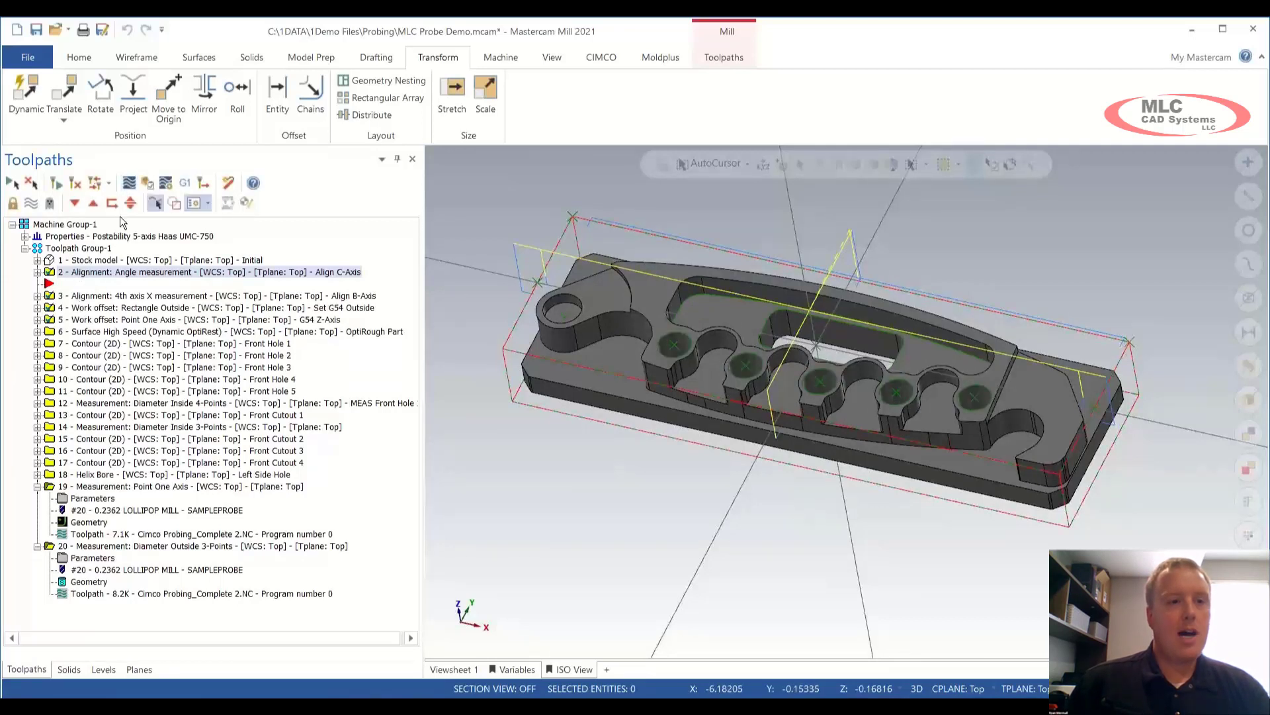
{"action": "left_click", "coordinate": [128, 185]}
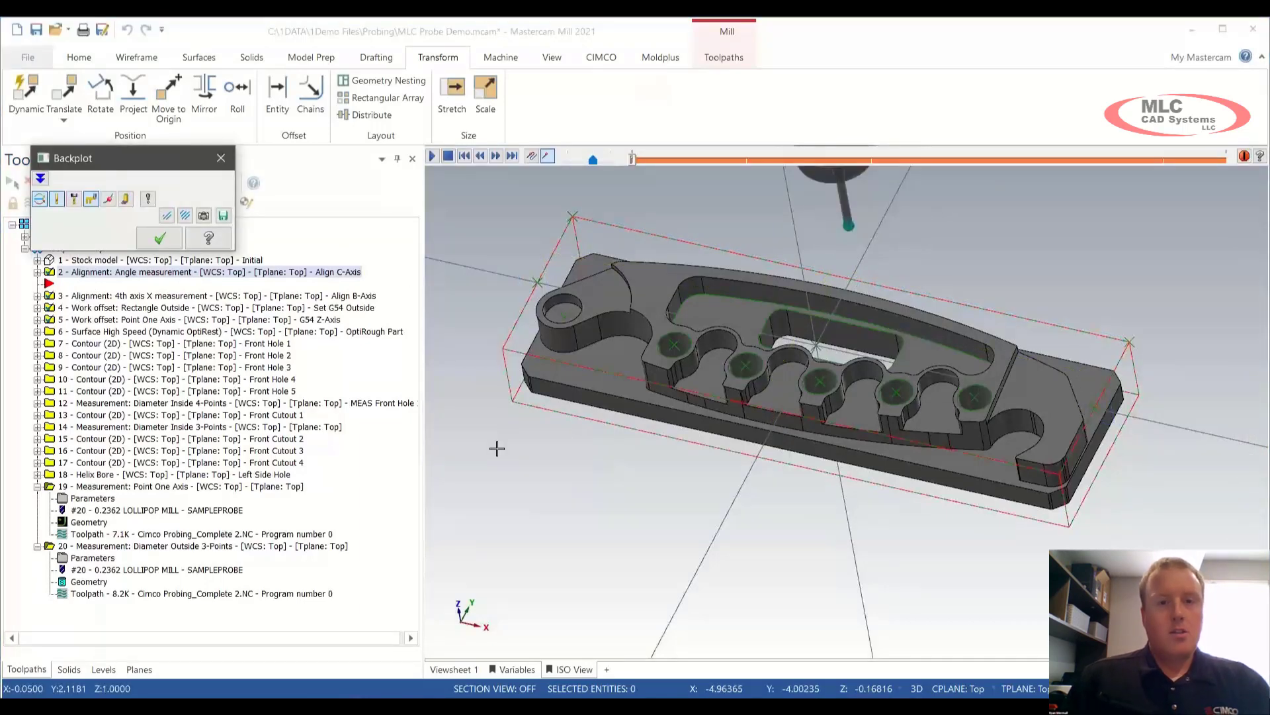
{"action": "middle_click_drag", "start_coordinate": [496, 448], "coordinate": [559, 473]}
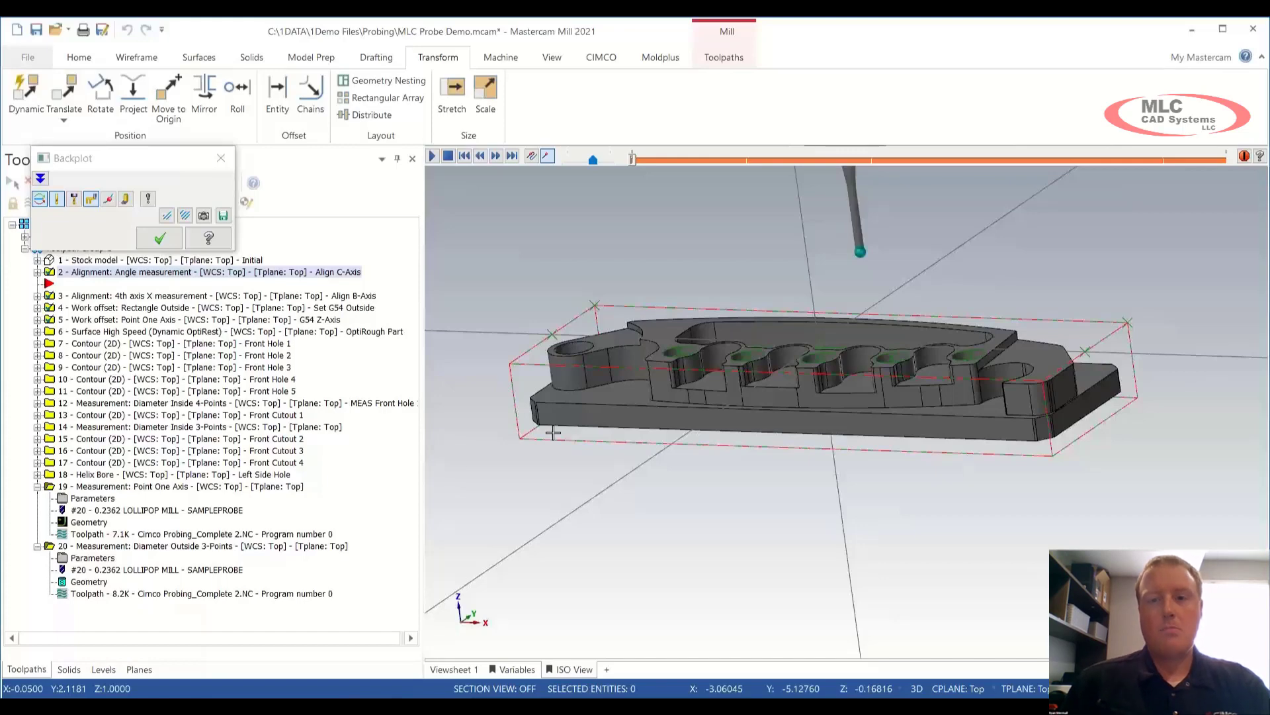
{"action": "key", "text": "s"}
{"action": "key", "text": "s"}
{"action": "key", "text": "s"}
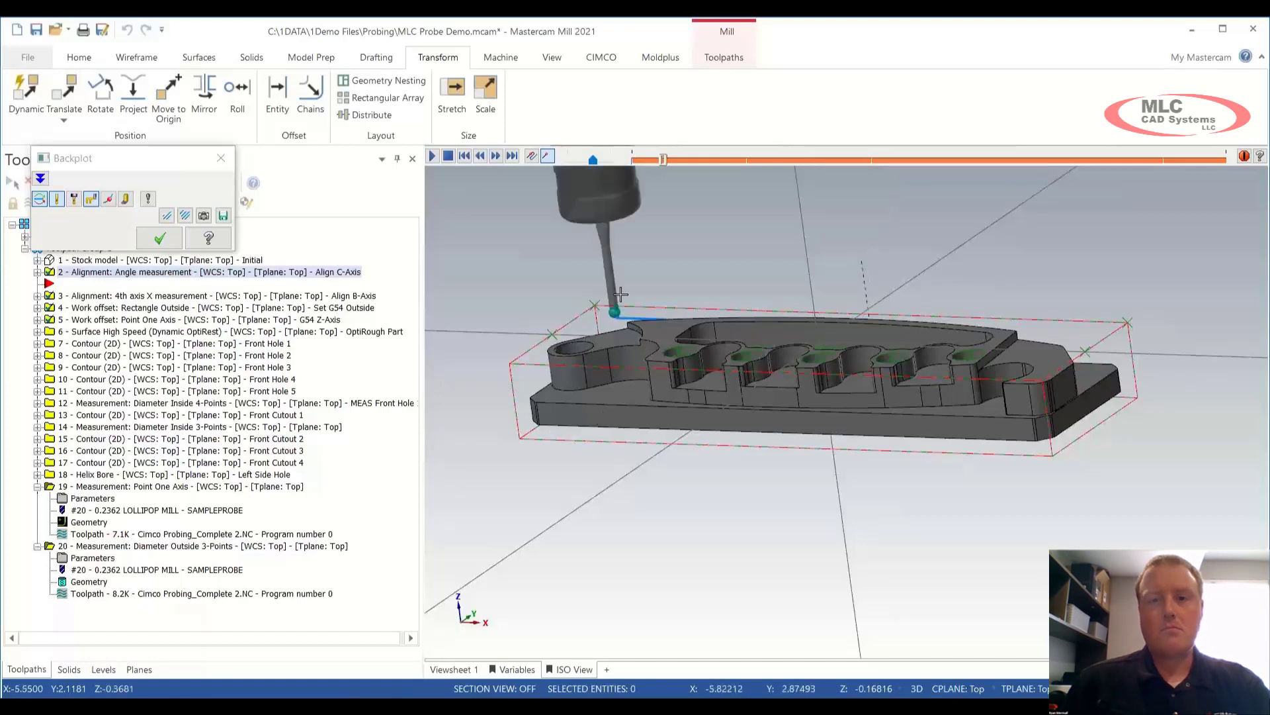
{"action": "middle_click_drag", "start_coordinate": [657, 278], "coordinate": [654, 308]}
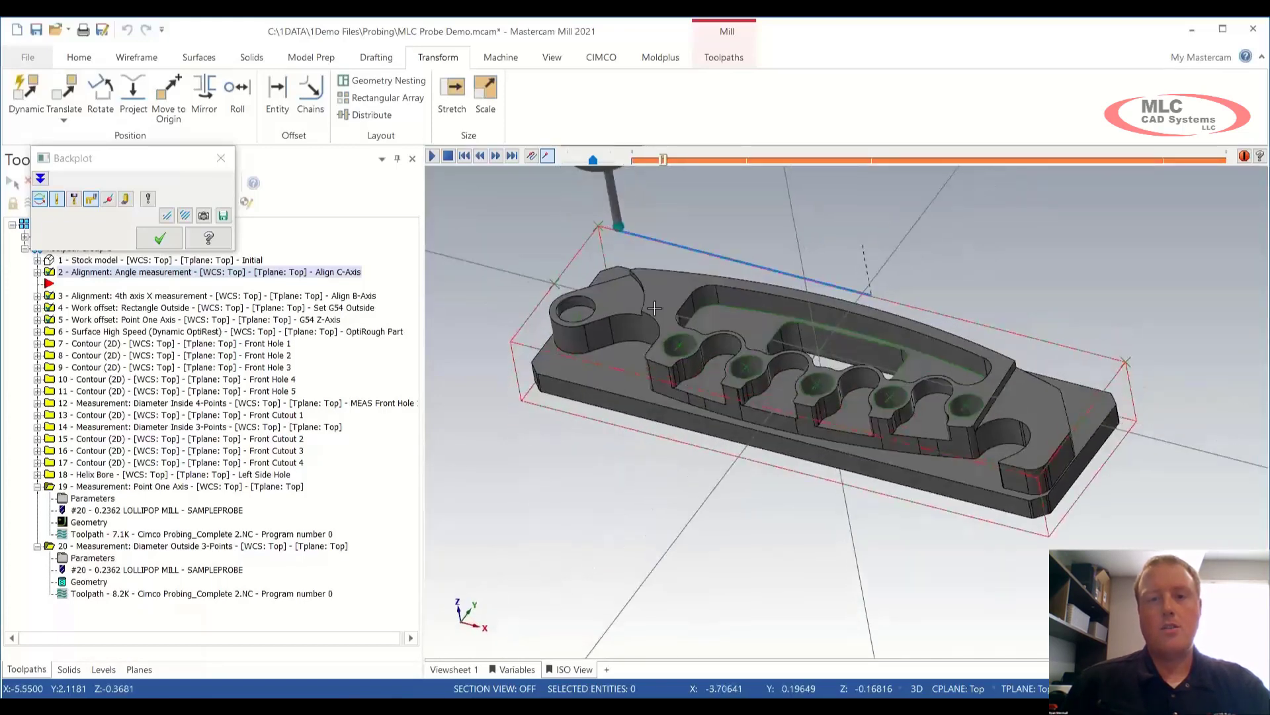
{"action": "key", "text": "s"}
{"action": "key", "text": "s"}
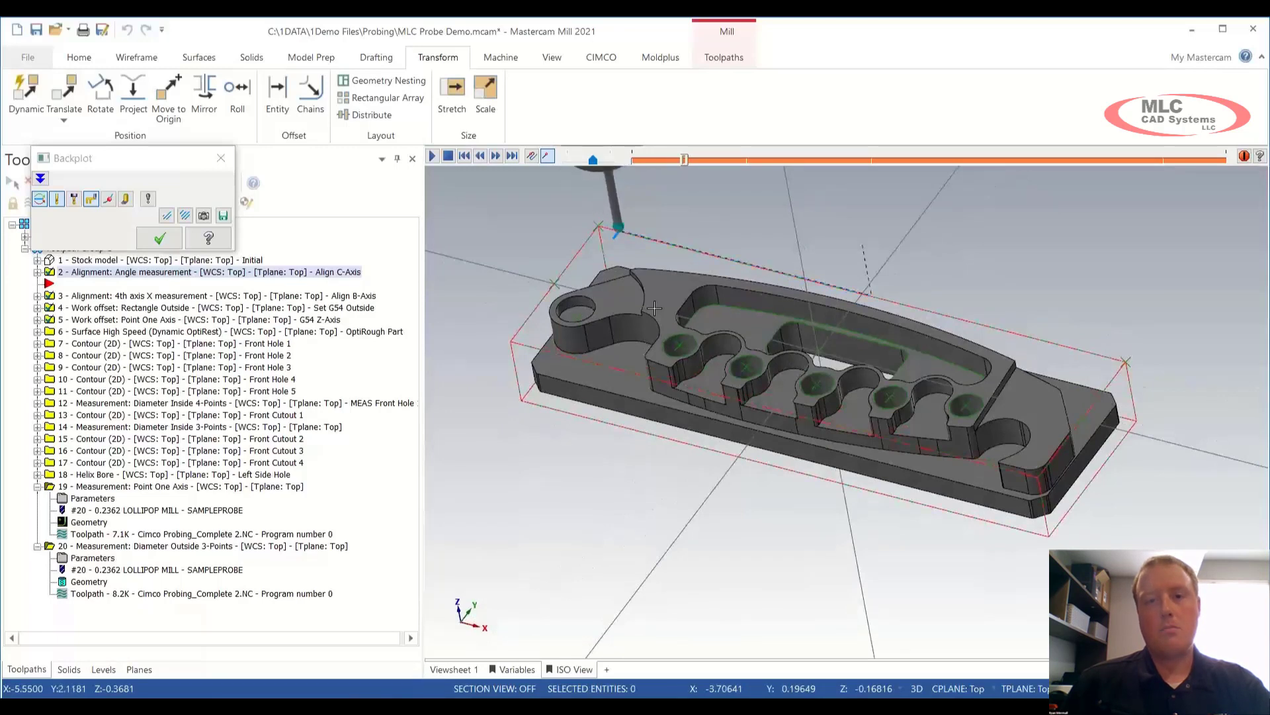
{"action": "key", "text": "s"}
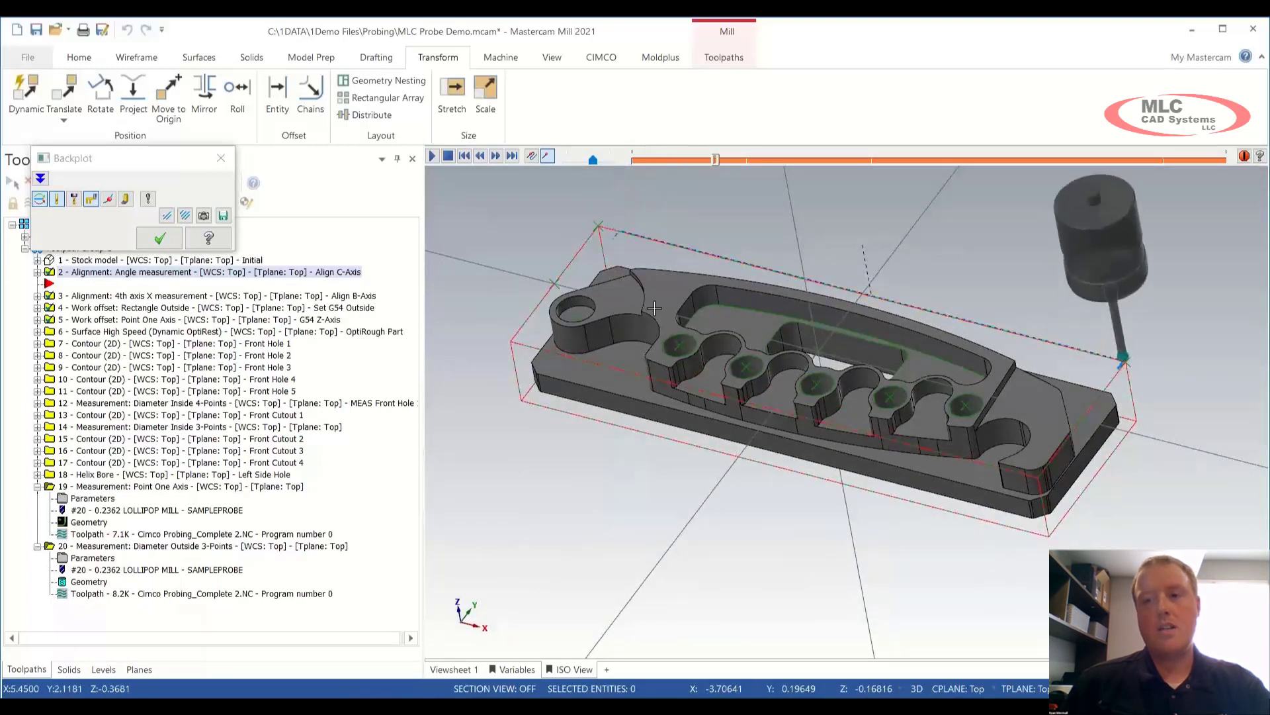
{"action": "key", "text": "s"}
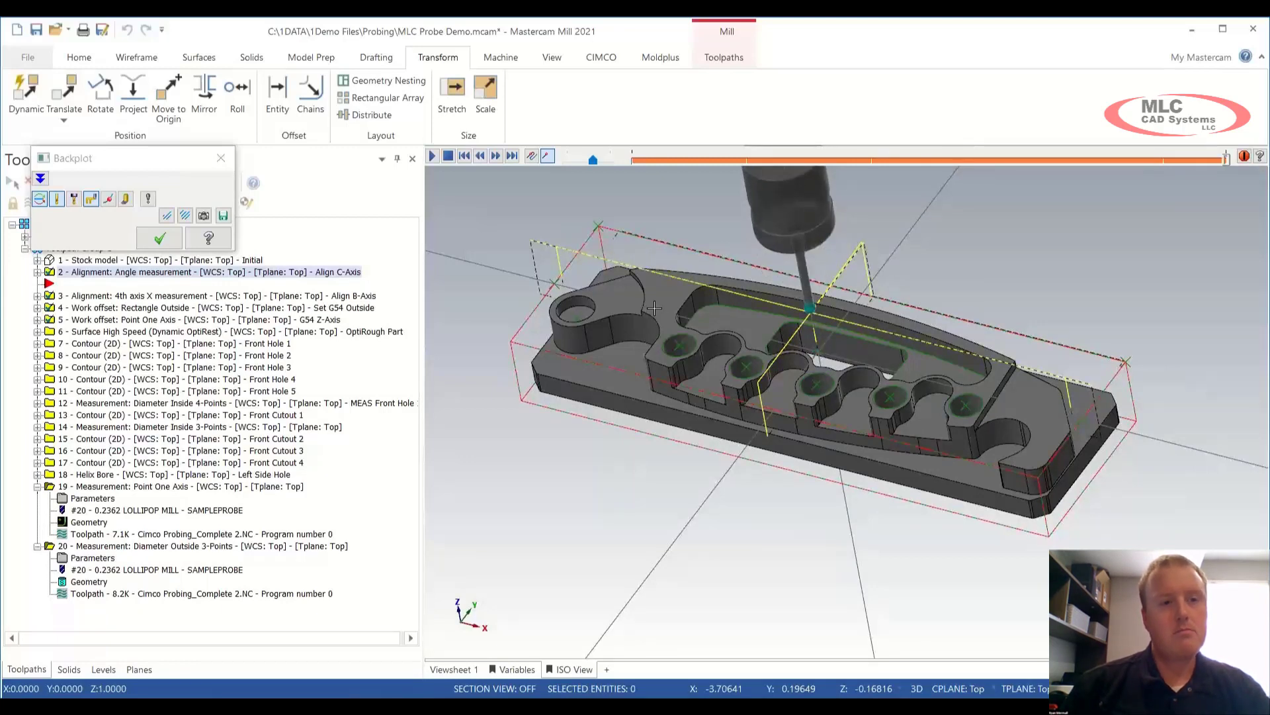
{"action": "key", "text": "Escape"}
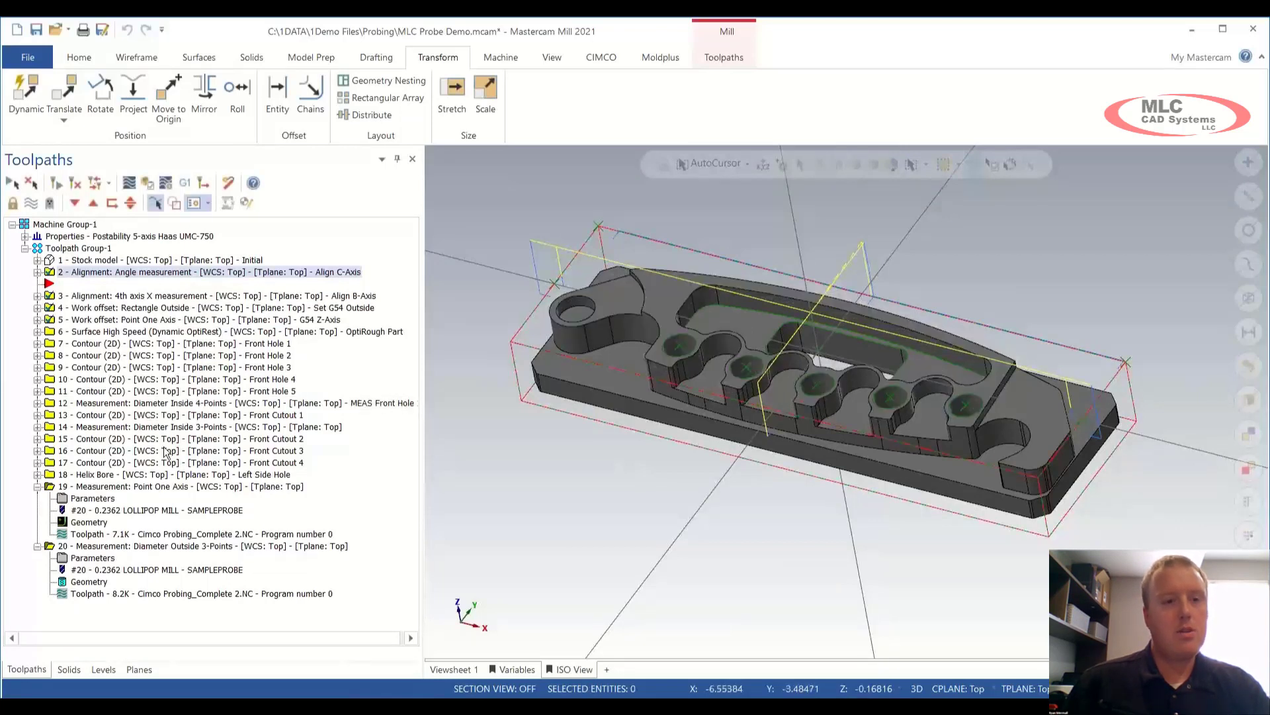
Step: Bring up the MLC Probe Demo_RAW.mcam window
{"action": "mouse_move", "coordinate": [821, 694]}
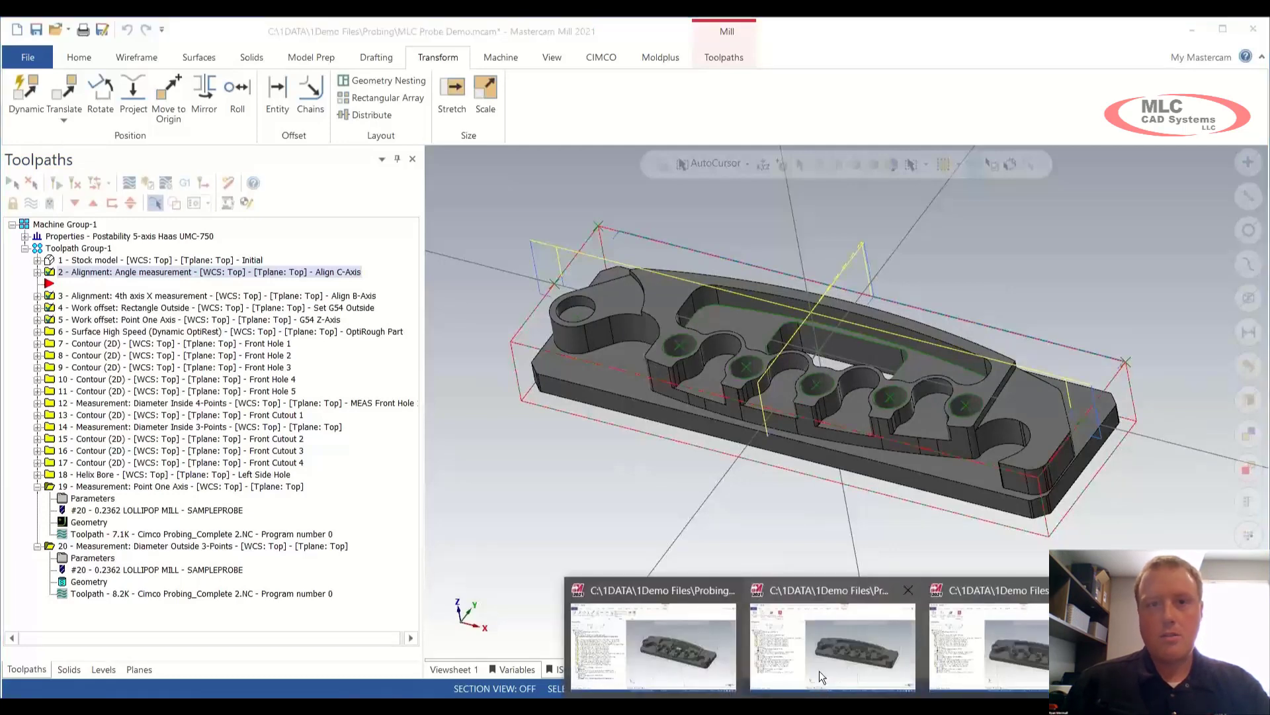
{"action": "left_click", "coordinate": [832, 649]}
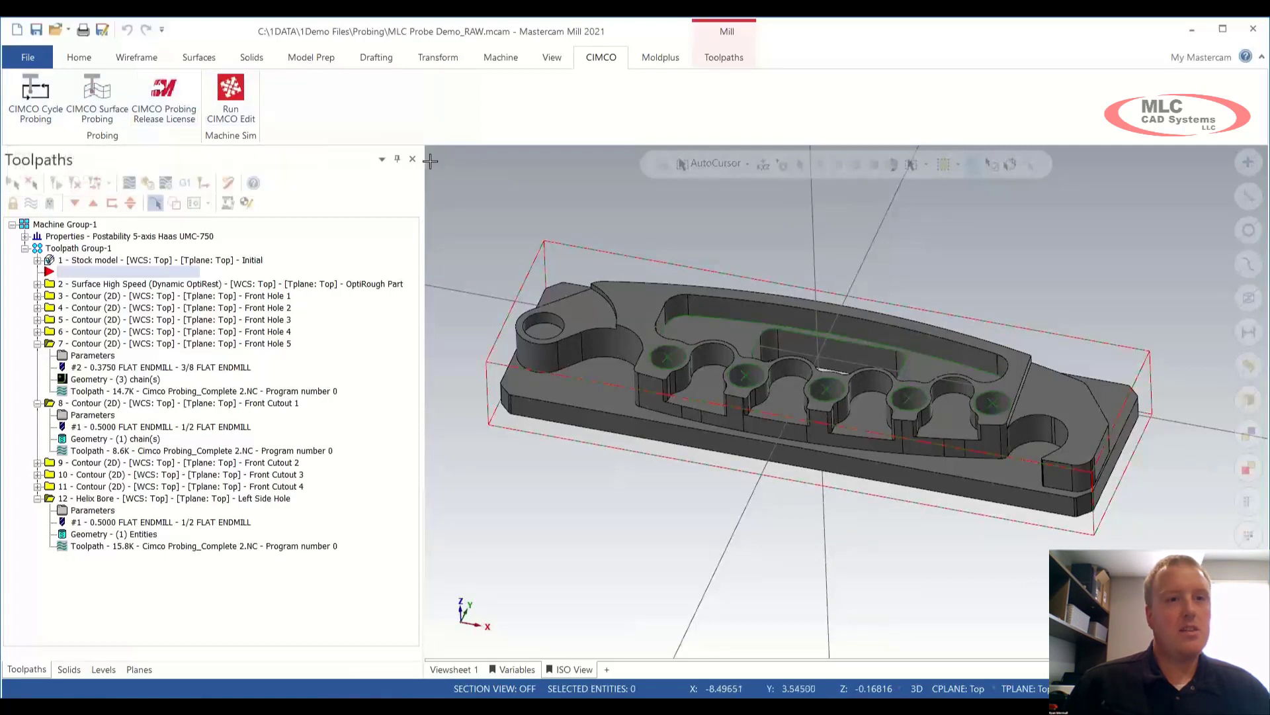
{"action": "right_click", "coordinate": [458, 181]}
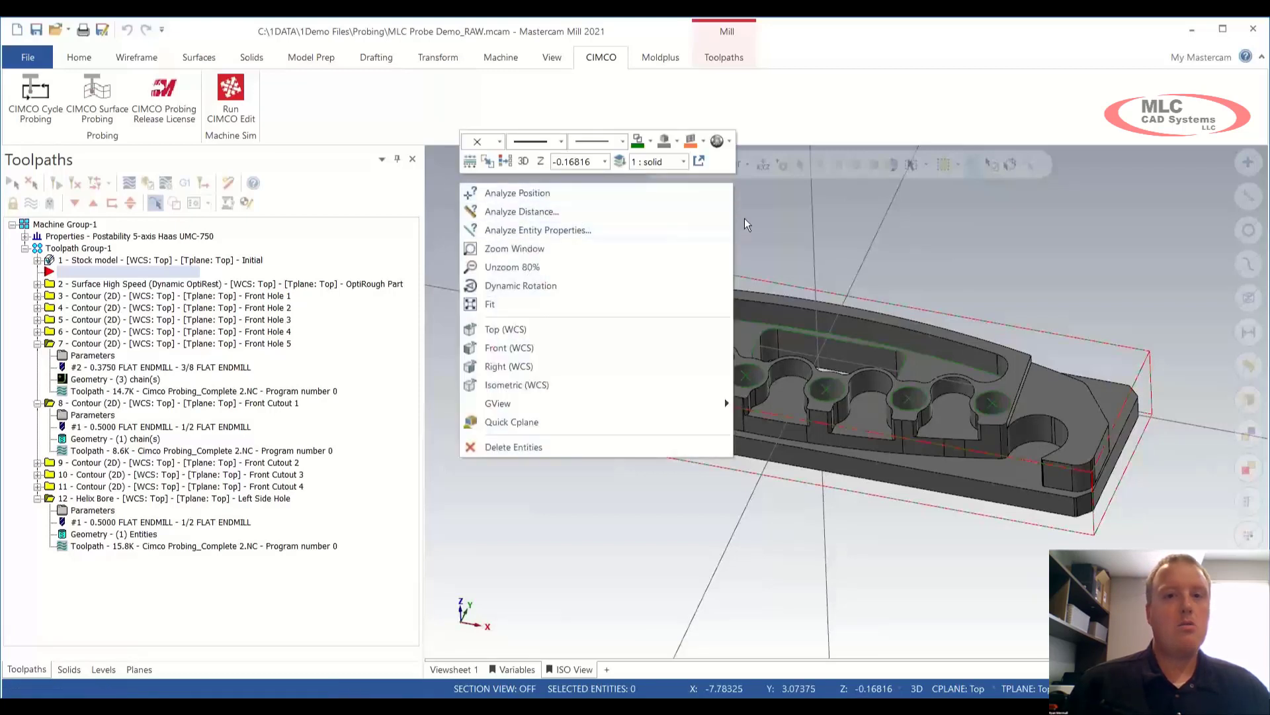
{"action": "left_click", "coordinate": [734, 108]}
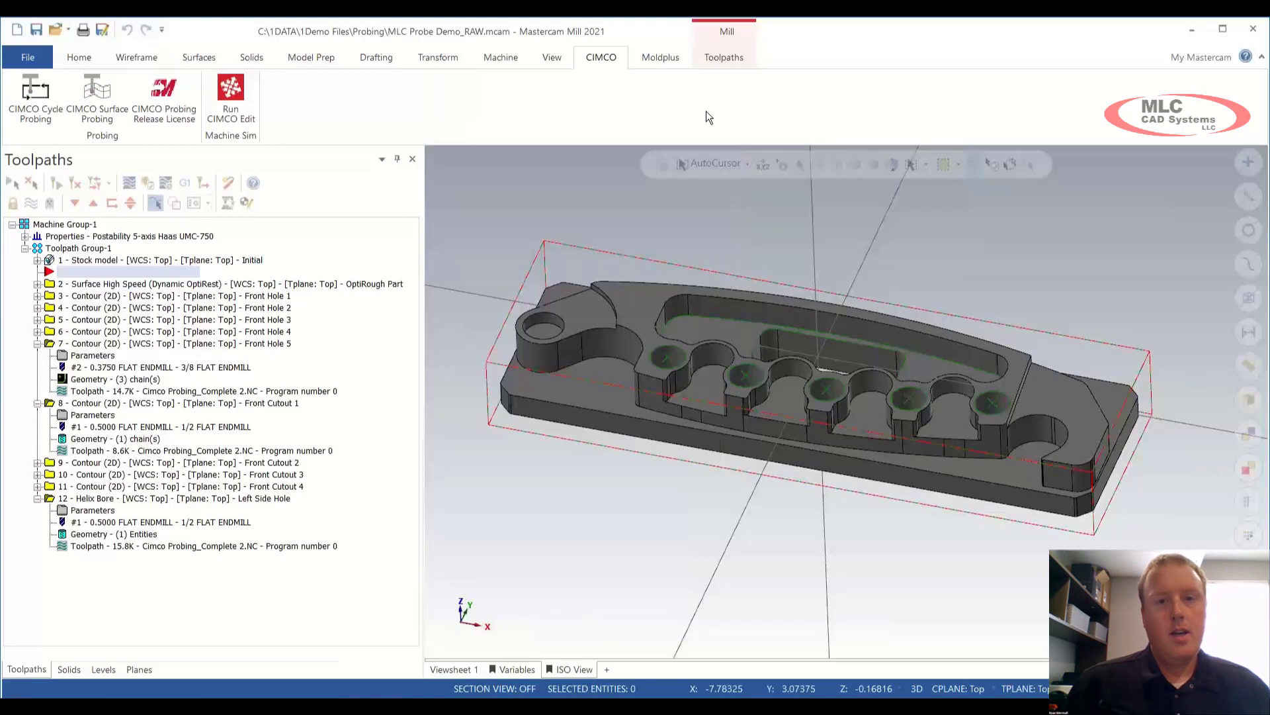
Step: Add an X/Y plane angle measurement alignment probing cycle
{"action": "left_click", "coordinate": [34, 98]}
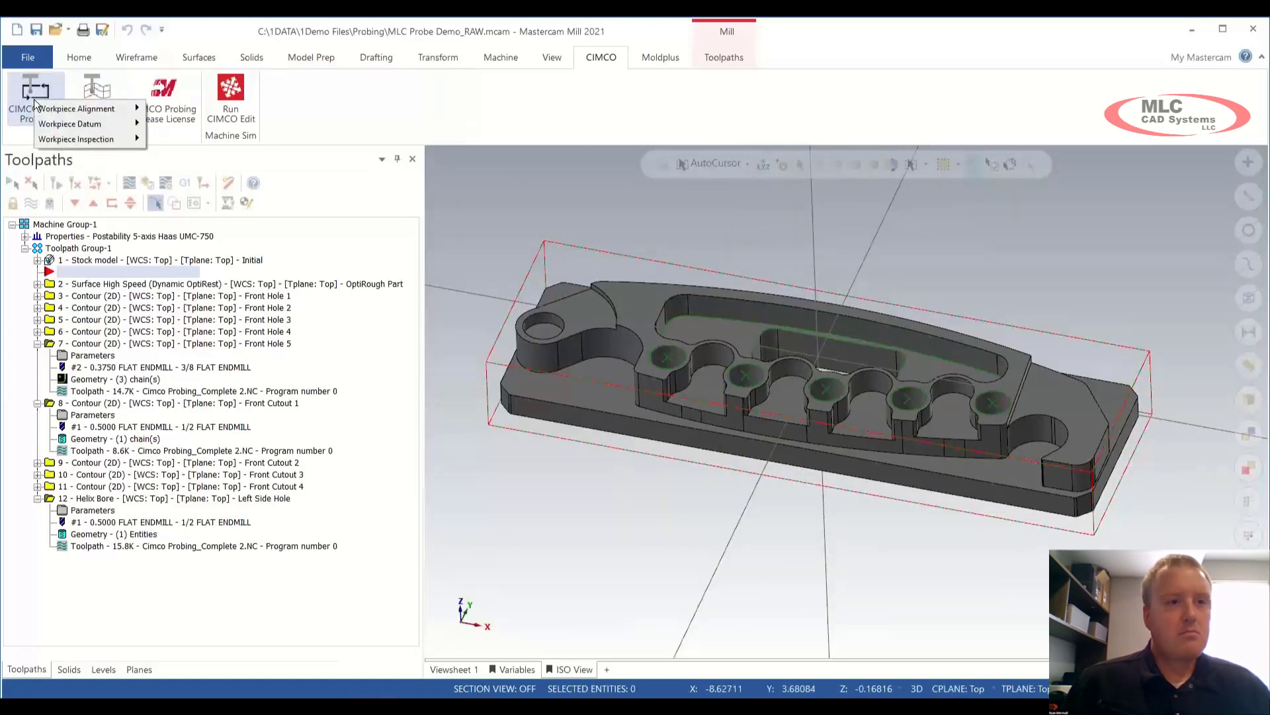
{"action": "mouse_move", "coordinate": [45, 125]}
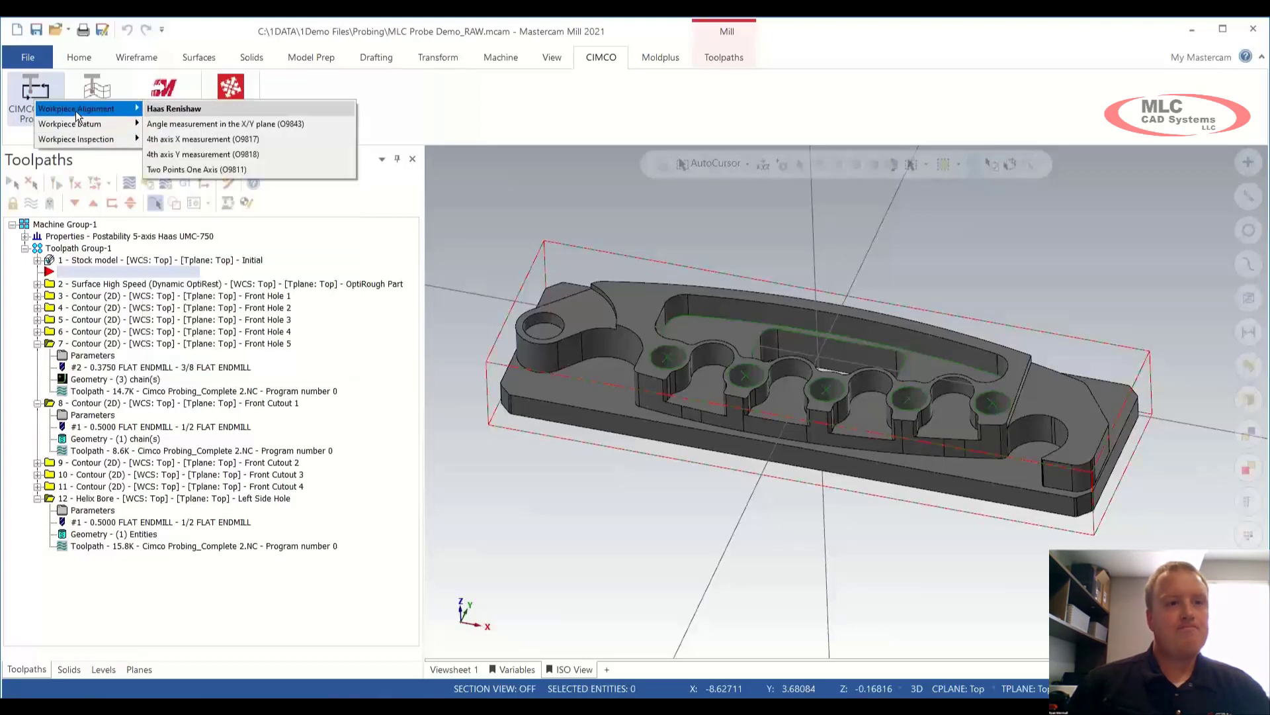
{"action": "left_click", "coordinate": [183, 123]}
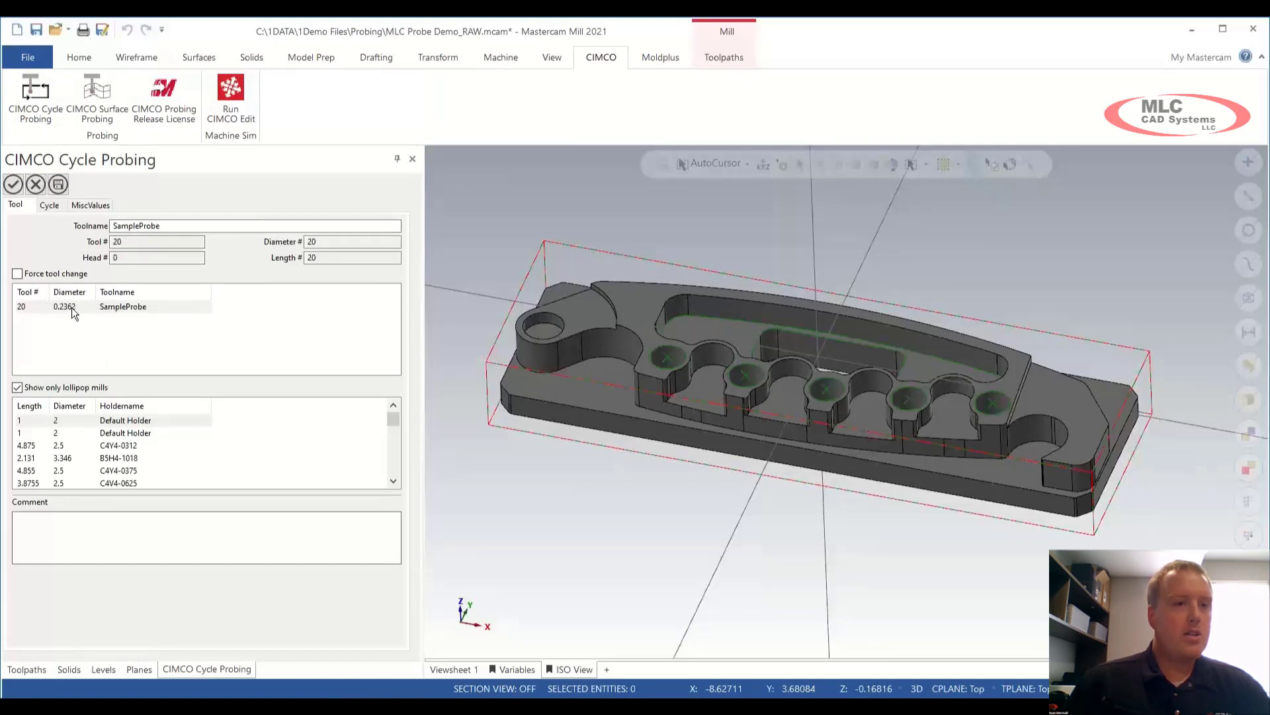
Step: Use tool 20 SampleProbe and give the cycle the comment 'Align C-Axis'
{"action": "left_click", "coordinate": [109, 308]}
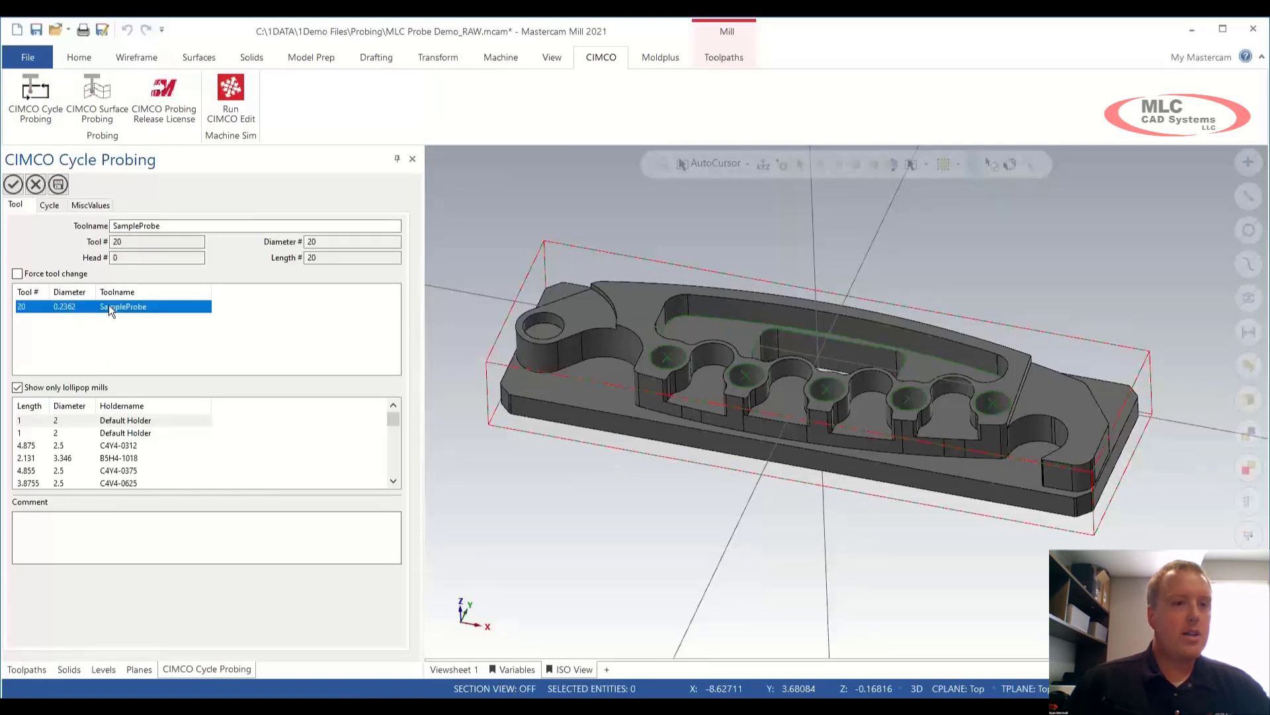
{"action": "right_click", "coordinate": [101, 341]}
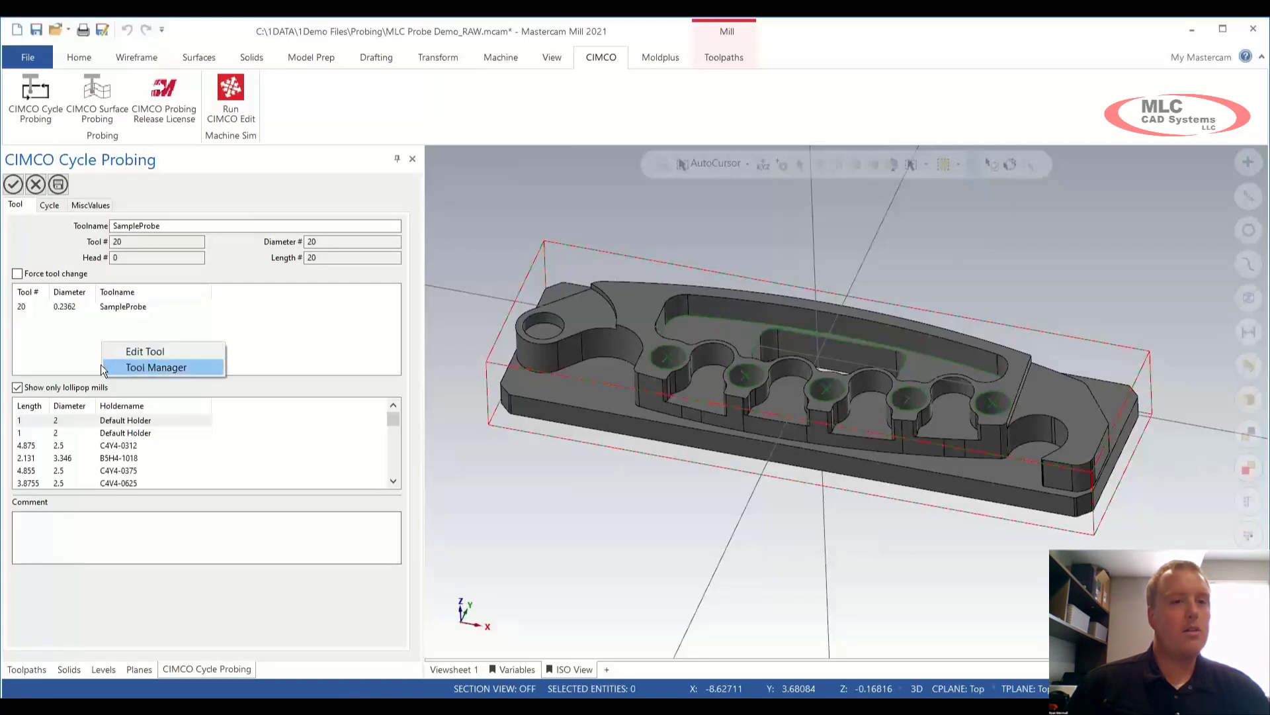
{"action": "left_click", "coordinate": [66, 309]}
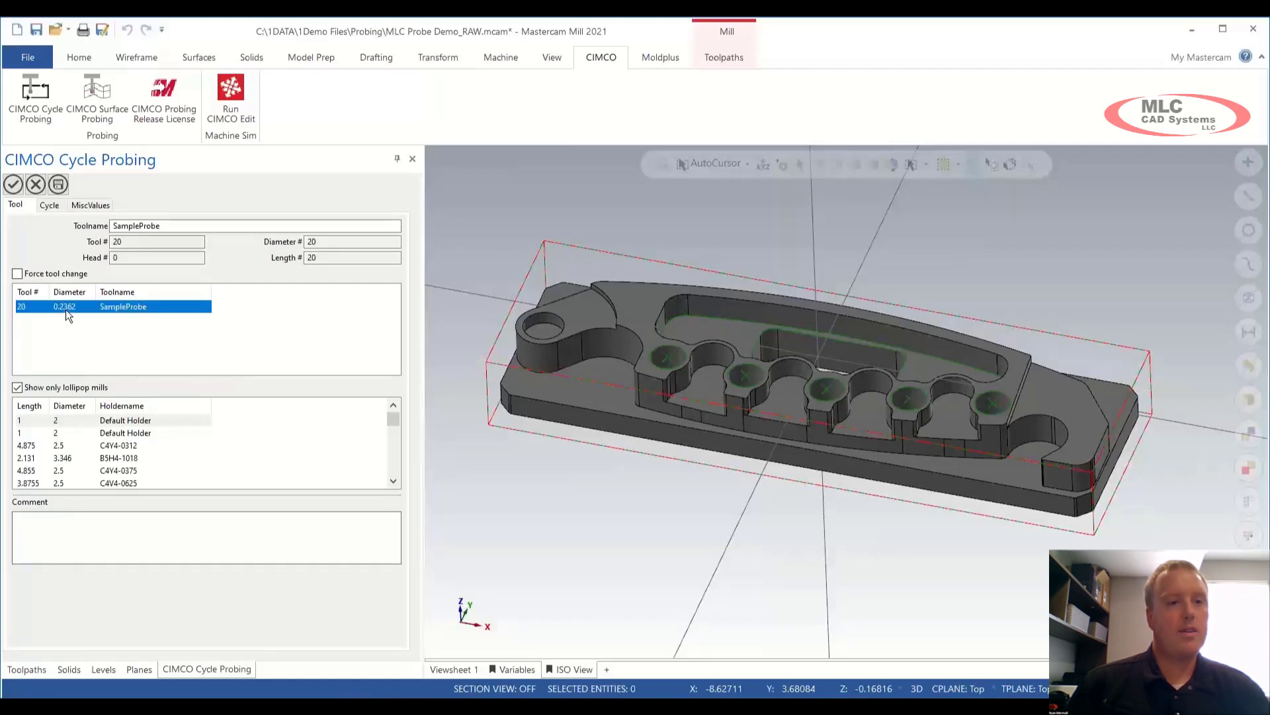
{"action": "left_click", "coordinate": [76, 528]}
{"action": "type", "text": "Align C-Axis"}
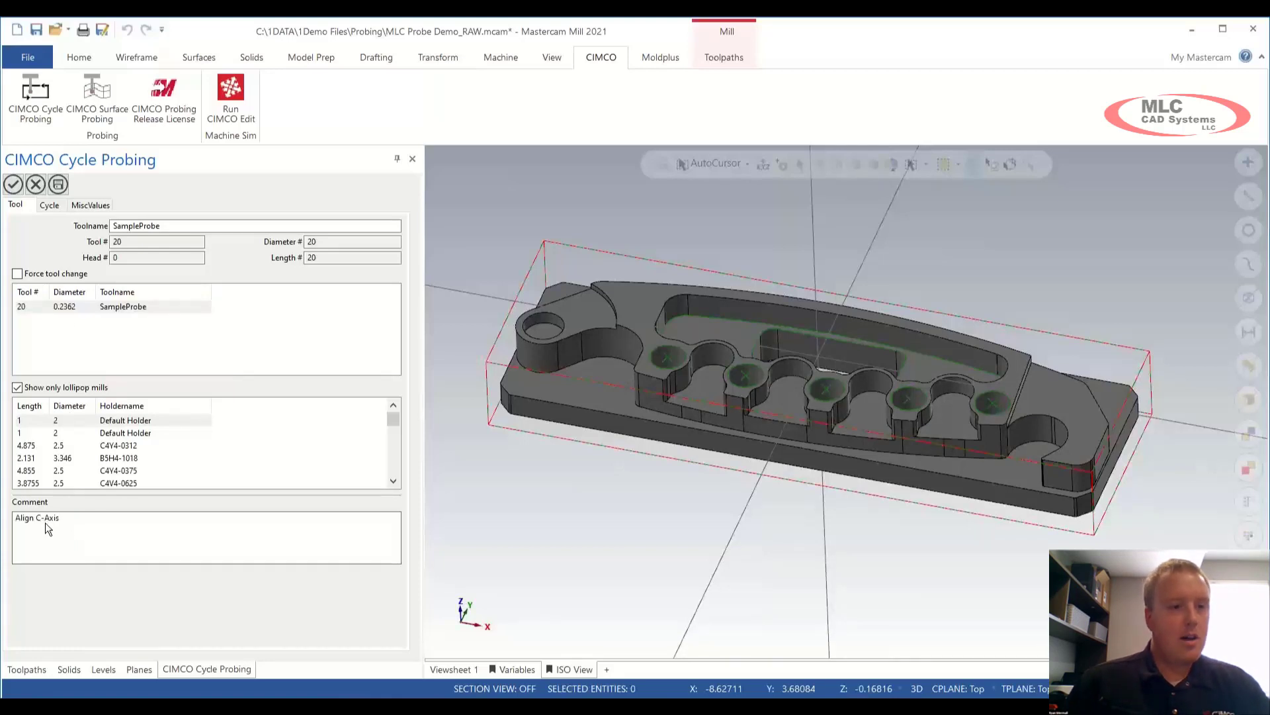
Step: Review the angle cycle parameters (height -0.25, clearance 1.0, G54, C axis) and show point options
{"action": "left_click", "coordinate": [49, 206]}
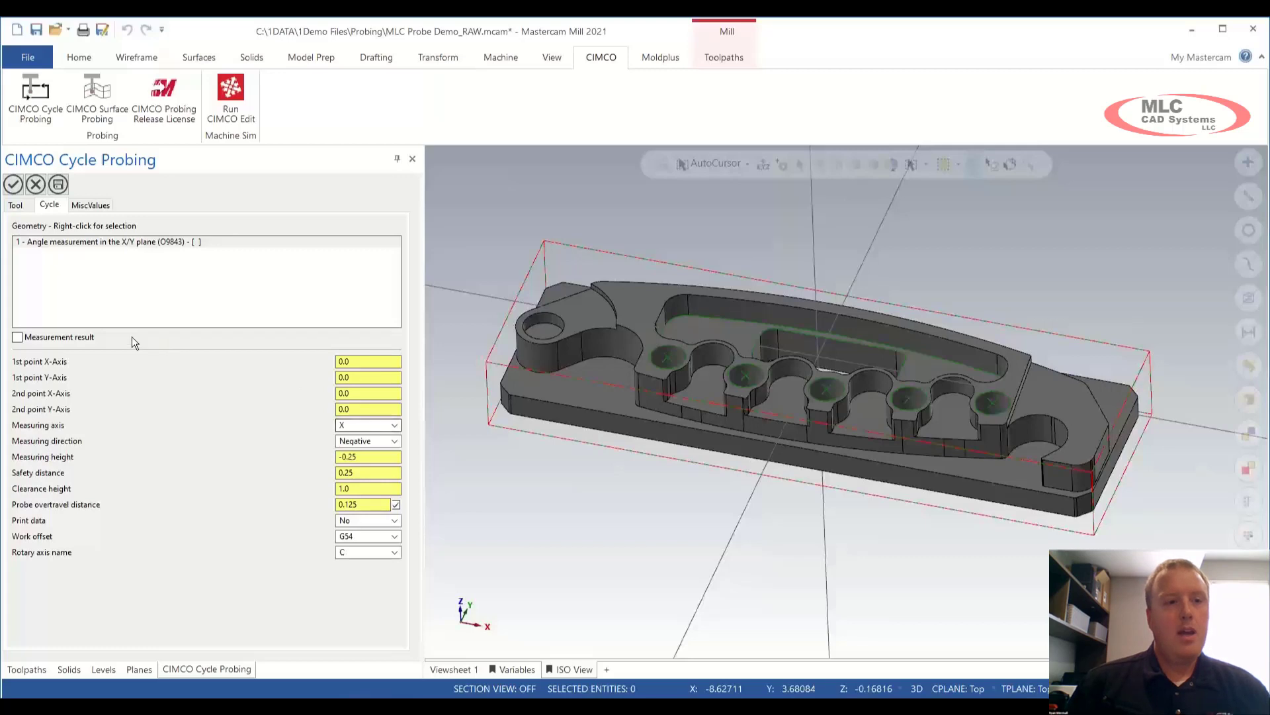
{"action": "right_click", "coordinate": [121, 289]}
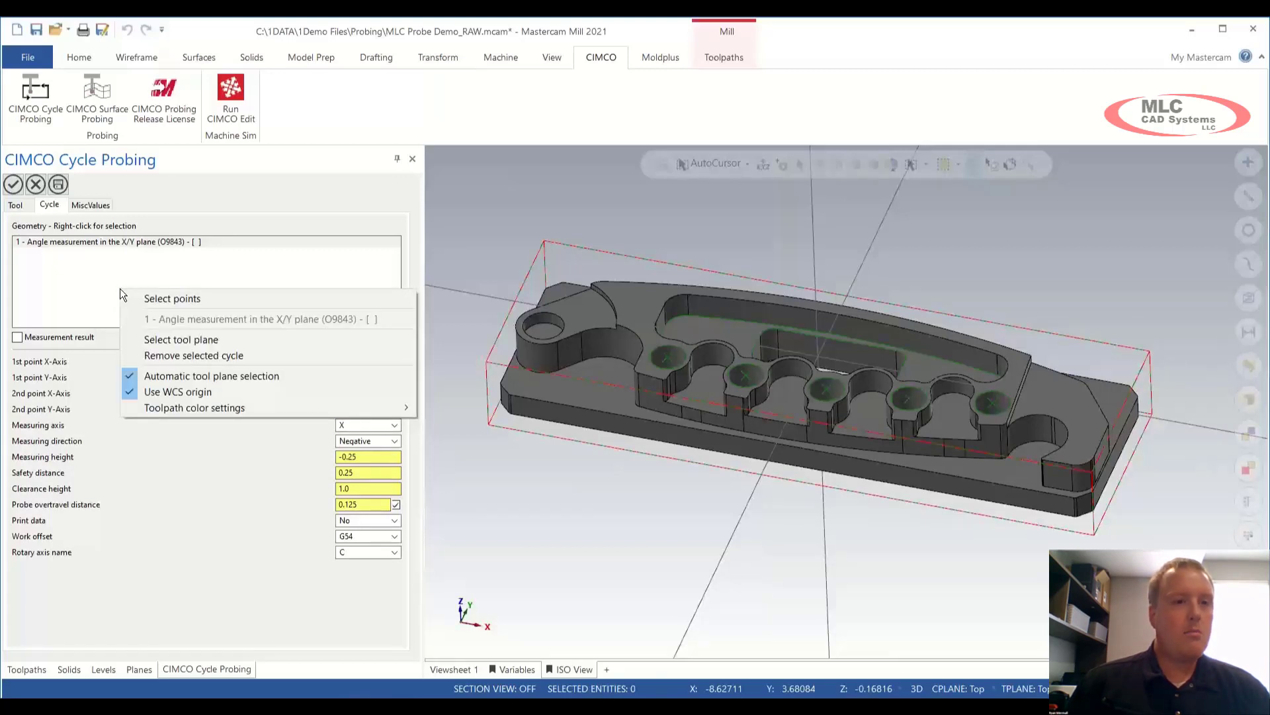
Step: Pick both back top corners as measurement points, X -5.75 and 5.75 at Y 1.75
{"action": "left_click", "coordinate": [197, 301]}
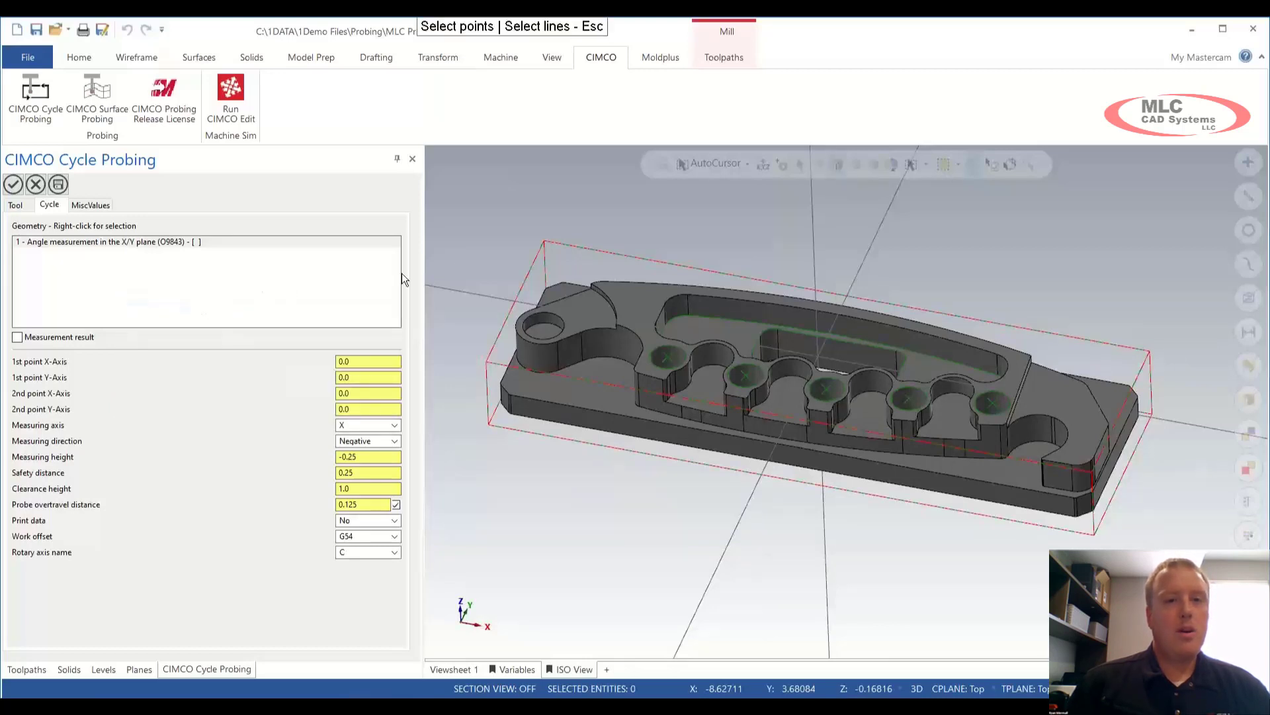
{"action": "left_click", "coordinate": [543, 241]}
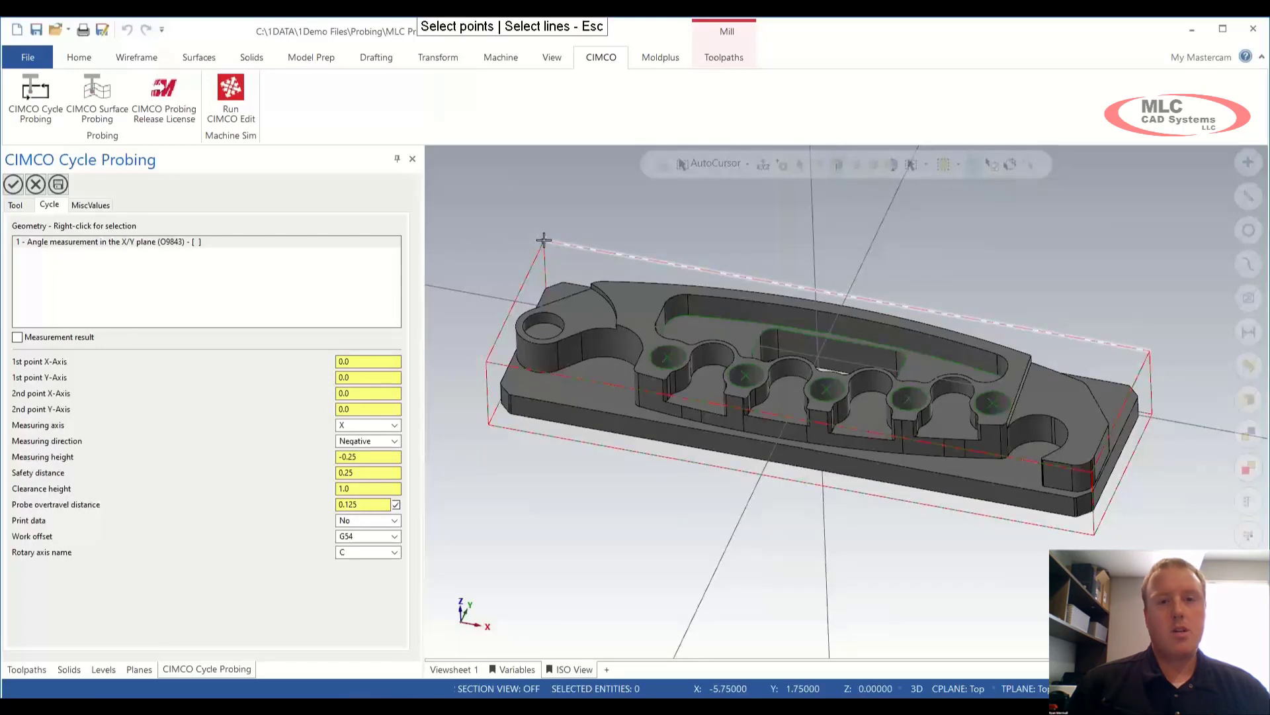
{"action": "left_click", "coordinate": [1149, 349]}
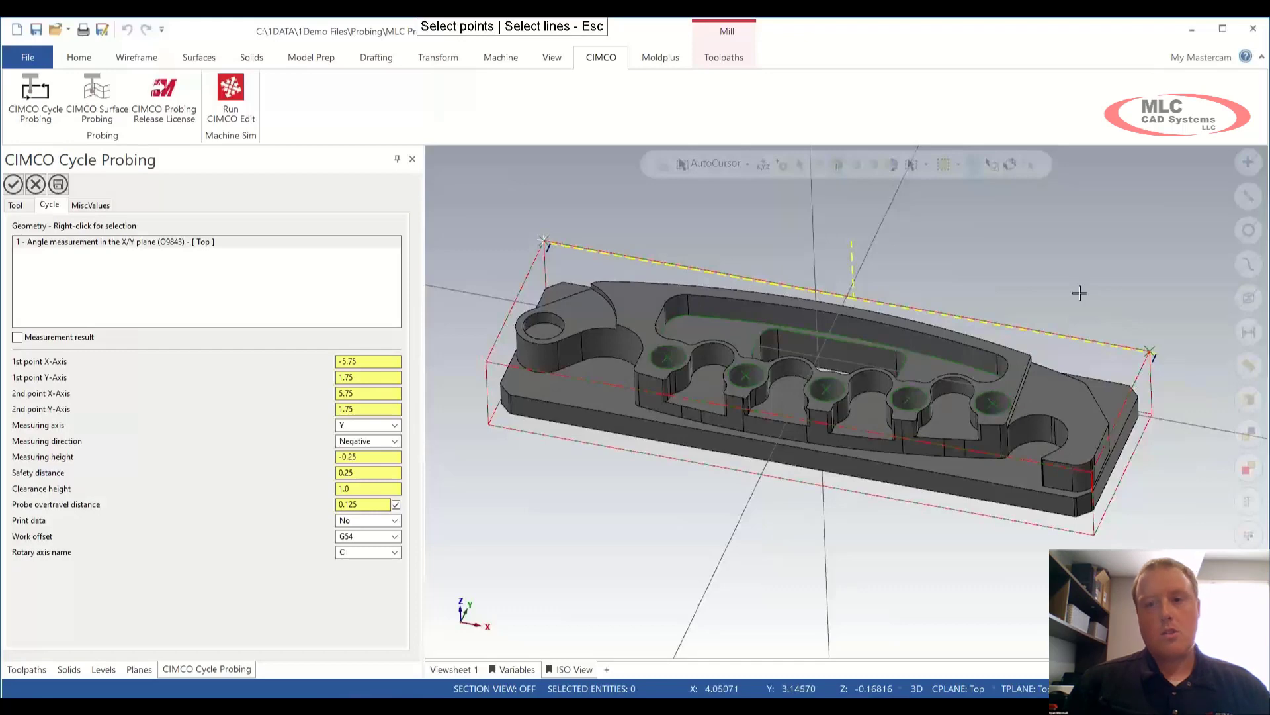
{"action": "mouse_move", "coordinate": [1026, 274]}
{"action": "middle_mouse_down"}
{"action": "mouse_move", "coordinate": [1009, 323]}
{"action": "mouse_move", "coordinate": [967, 311]}
{"action": "middle_mouse_up"}
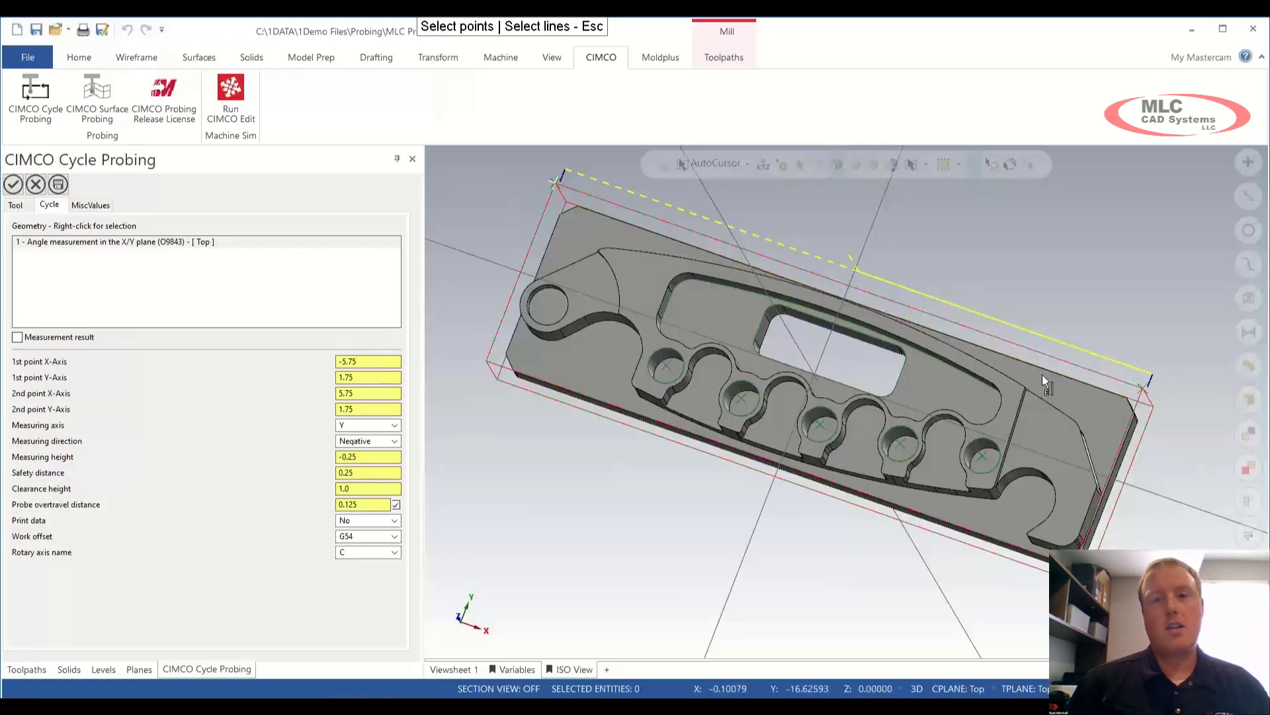
Step: Set the measurement points' X values to -5.35 and 5.35, correcting a mistyped 5.45
{"action": "left_click", "coordinate": [369, 361]}
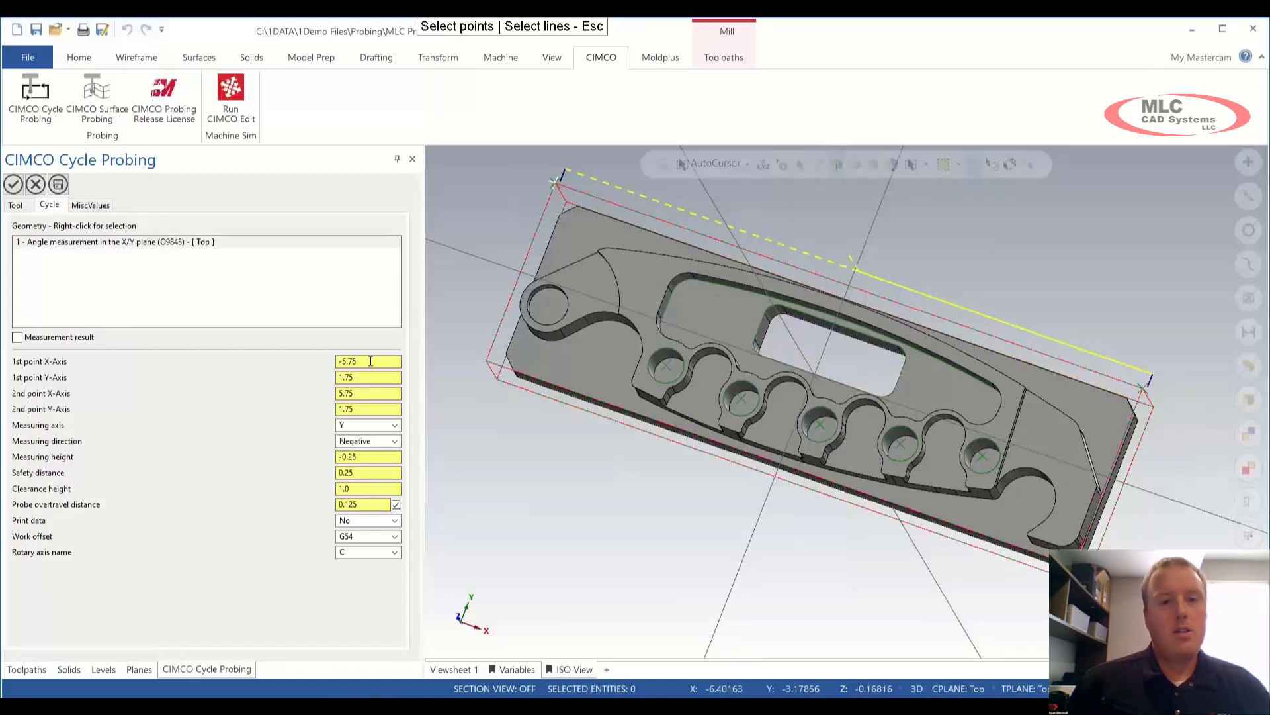
{"action": "scroll", "coordinate": [370, 361], "scroll_direction": "down", "scroll_amount": 1}
{"action": "scroll", "coordinate": [370, 362], "scroll_direction": "up", "scroll_amount": 2}
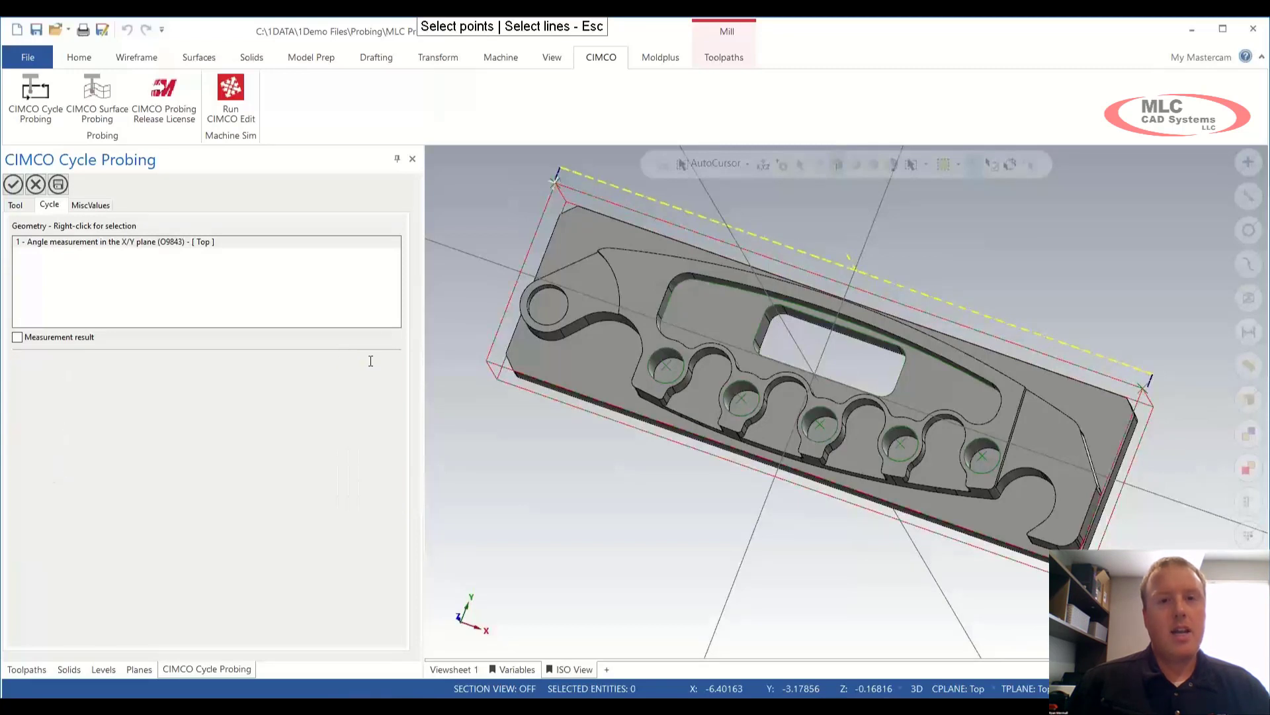
{"action": "scroll", "coordinate": [370, 361], "scroll_direction": "up", "scroll_amount": 4}
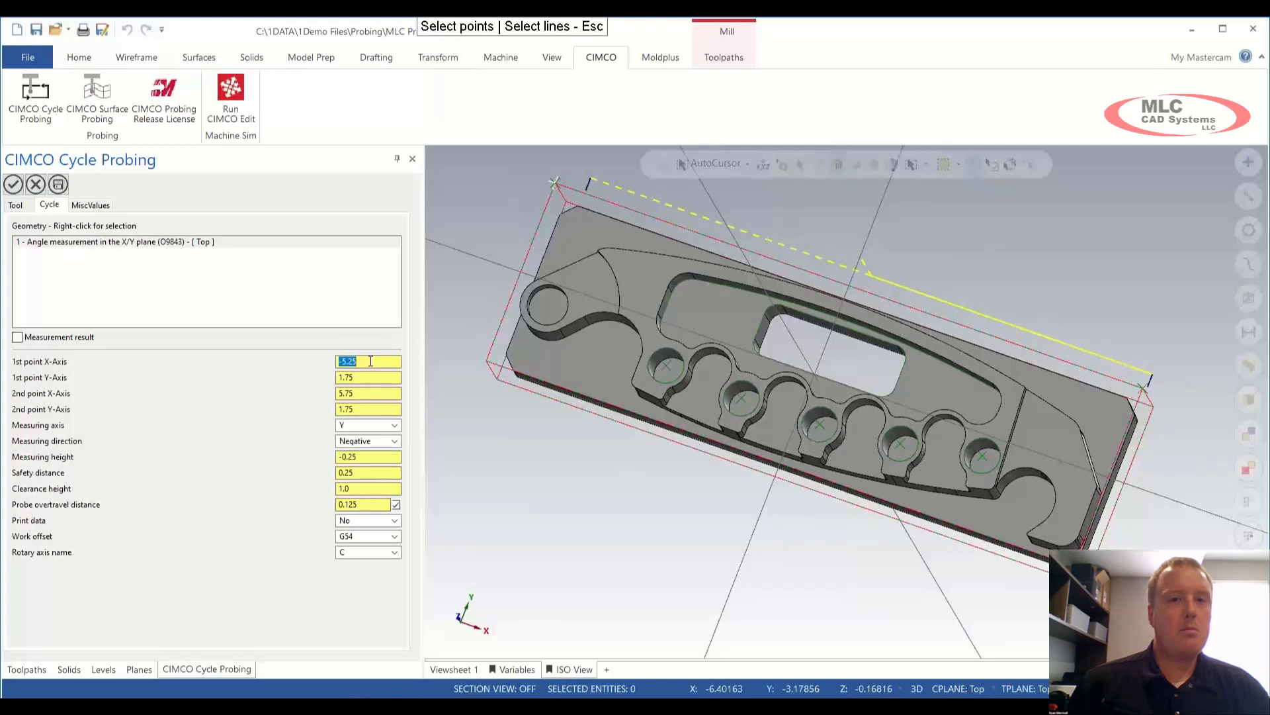
{"action": "scroll", "coordinate": [371, 362], "scroll_direction": "up", "scroll_amount": 1}
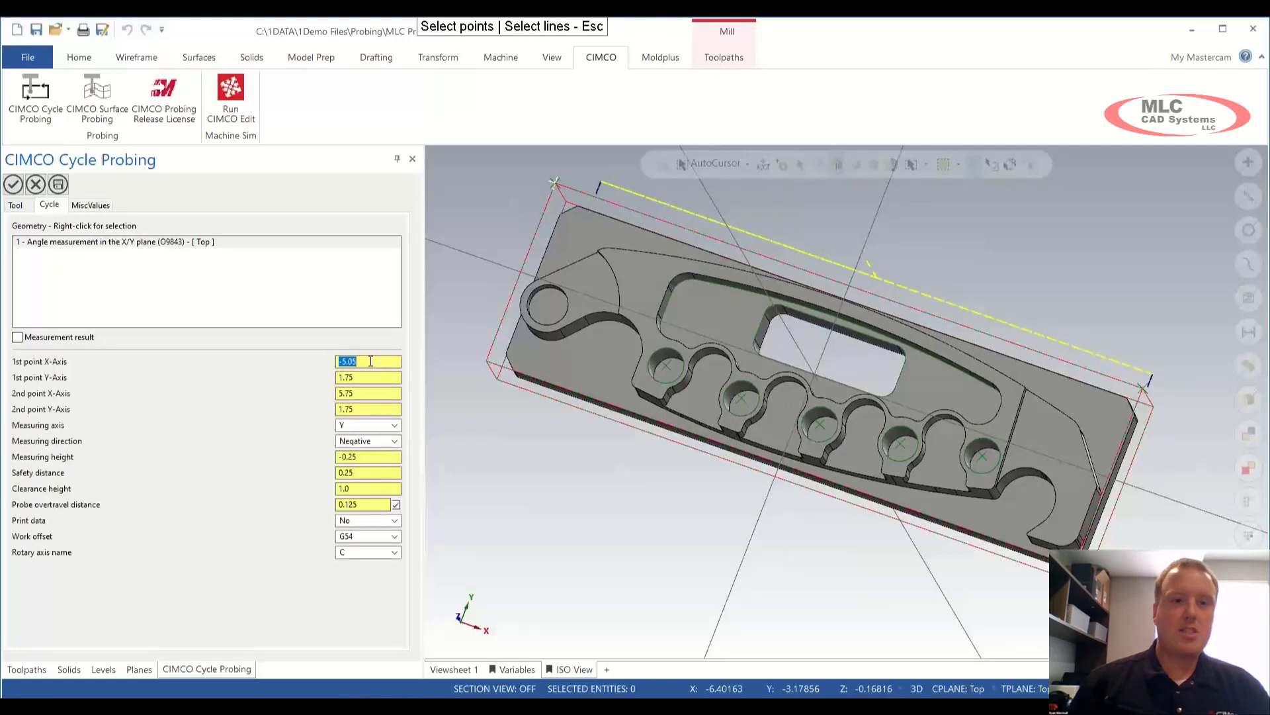
{"action": "scroll", "coordinate": [370, 361], "scroll_direction": "down", "scroll_amount": 1}
{"action": "scroll", "coordinate": [371, 361], "scroll_direction": "down", "scroll_amount": 1}
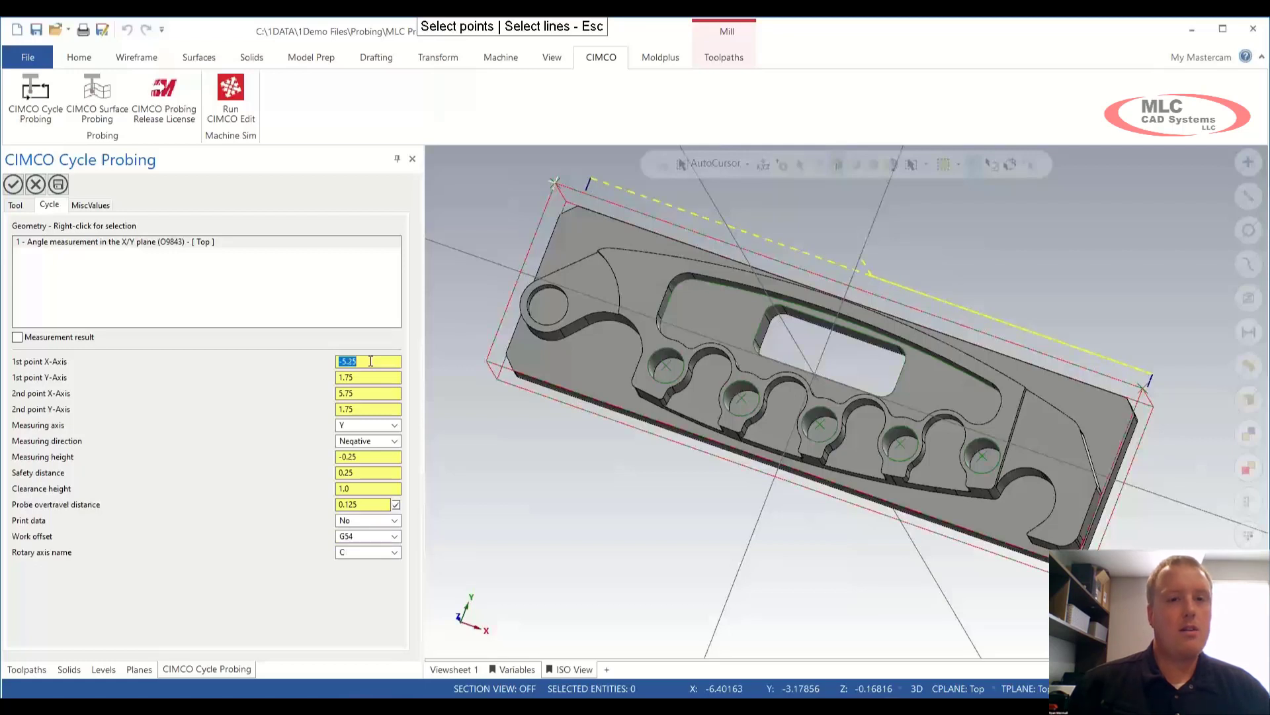
{"action": "scroll", "coordinate": [371, 362], "scroll_direction": "down", "scroll_amount": 1}
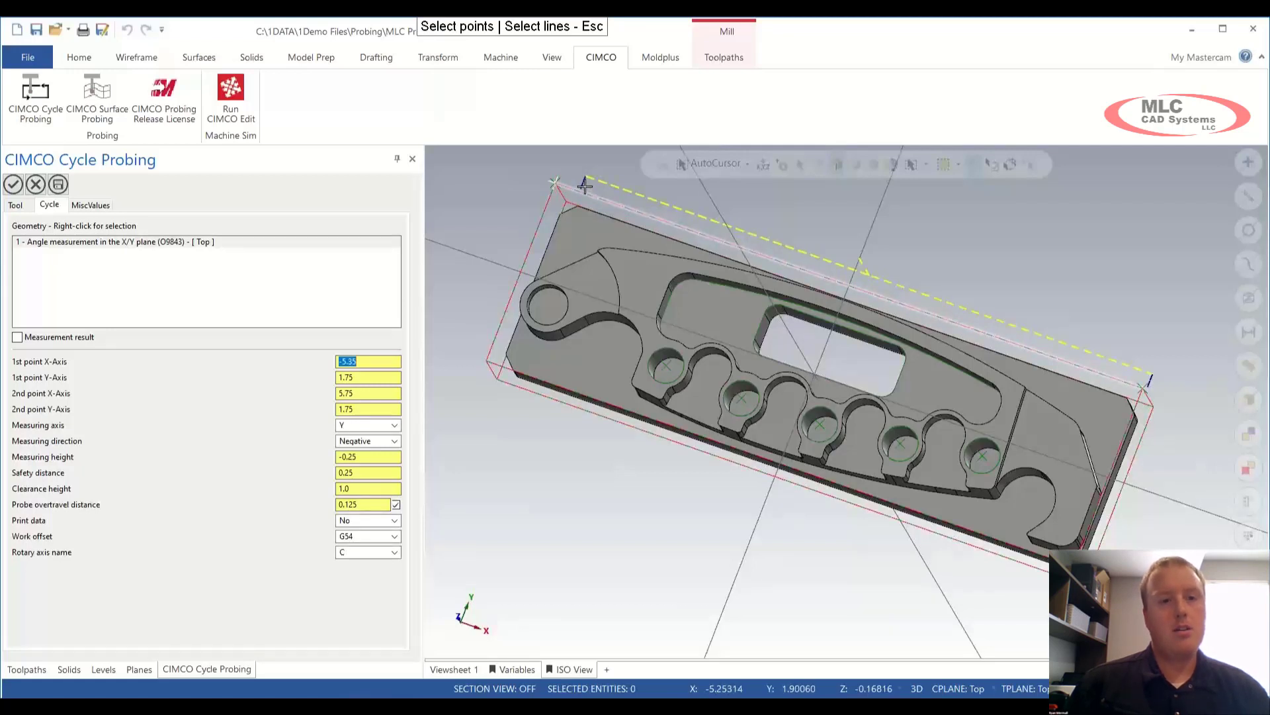
{"action": "right_click", "coordinate": [366, 362]}
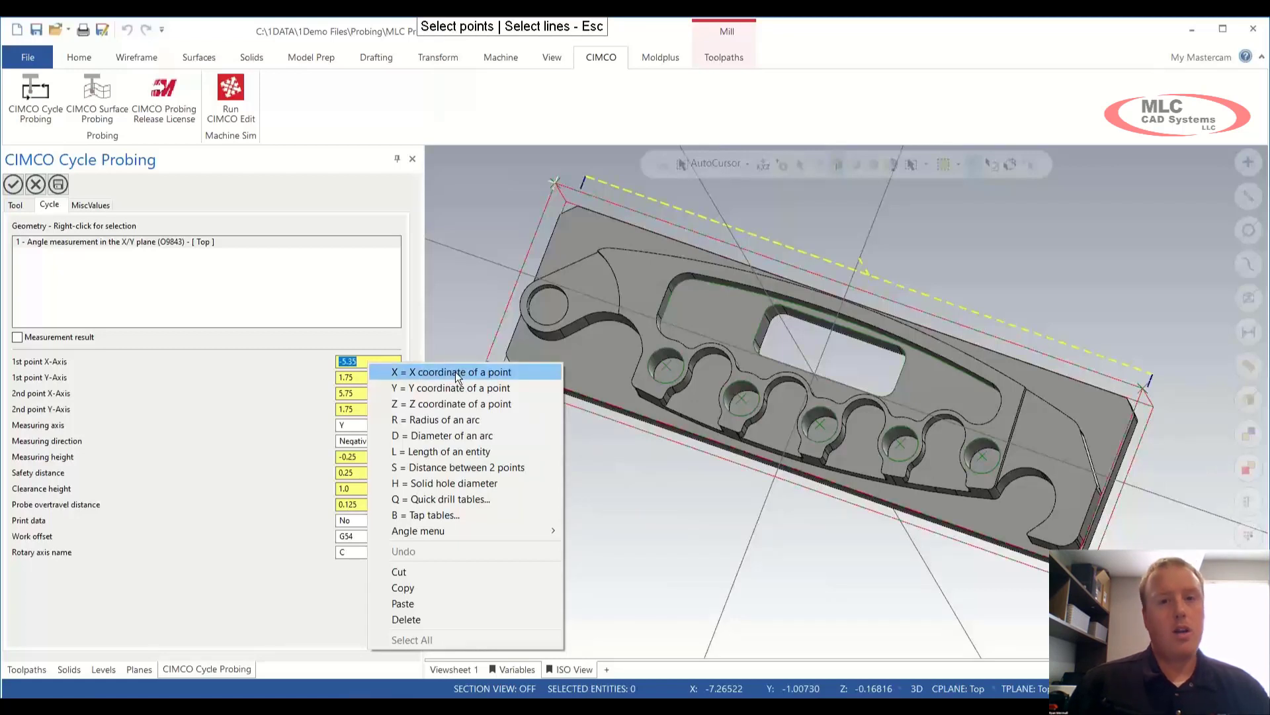
{"action": "left_click", "coordinate": [358, 366]}
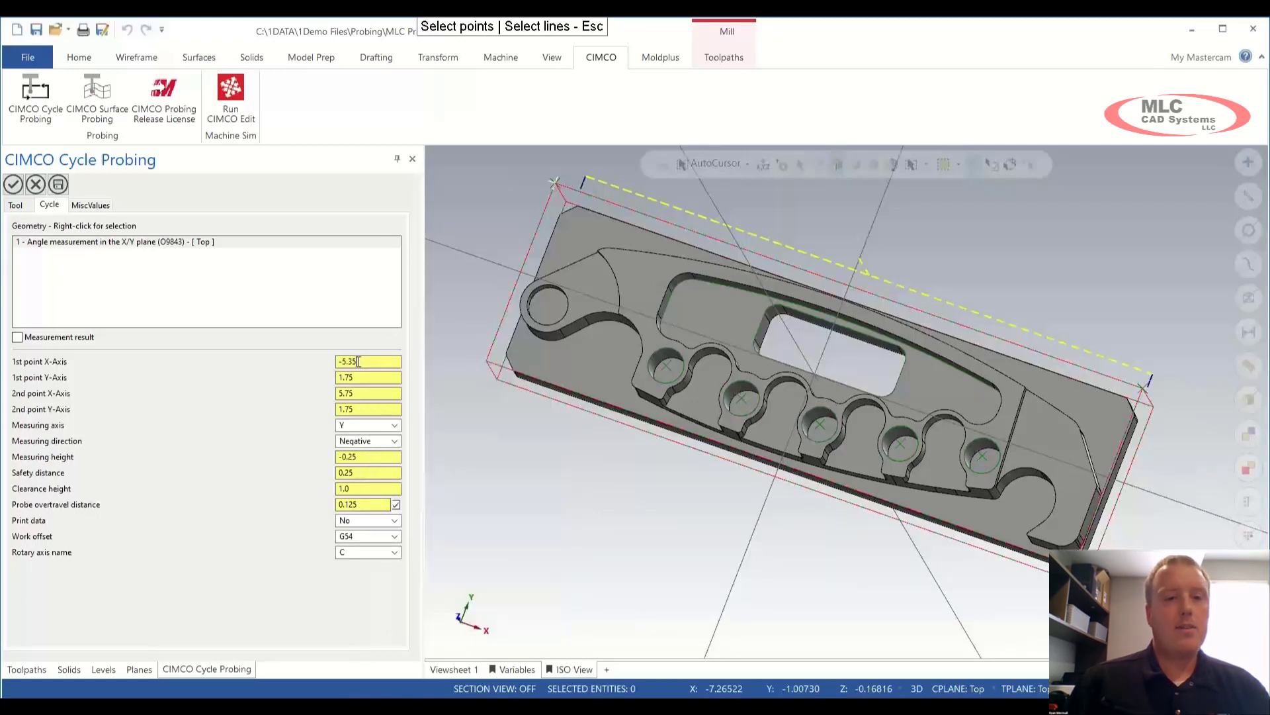
{"action": "left_click", "coordinate": [371, 394]}
{"action": "double_click", "coordinate": [371, 394]}
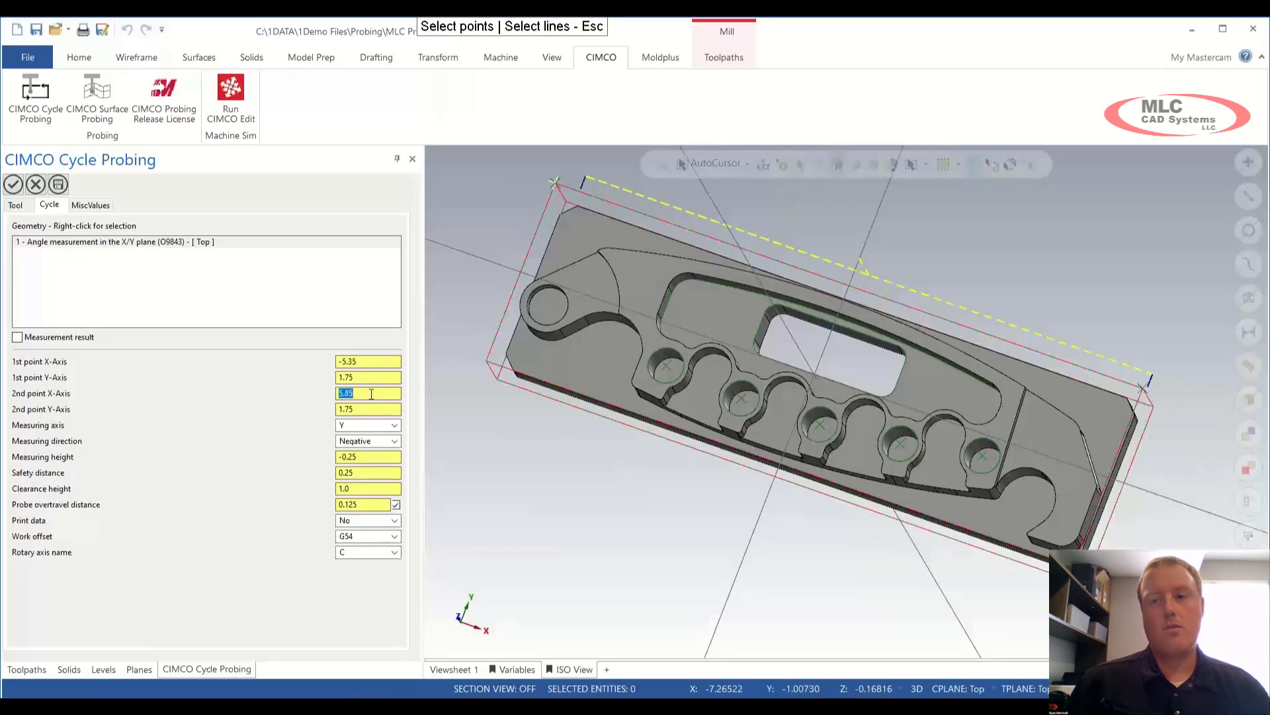
{"action": "type", "text": "5.45"}
{"action": "key", "text": "Return"}
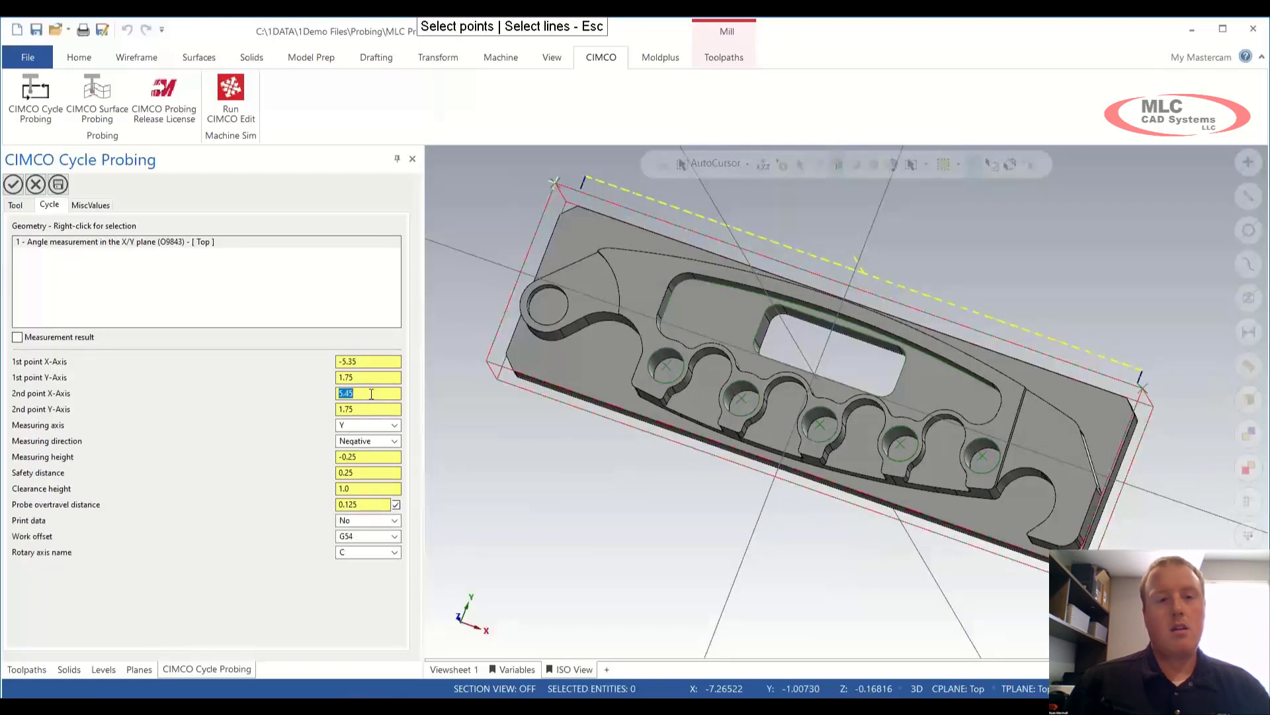
{"action": "type", "text": "5.35"}
{"action": "key", "text": "Return"}
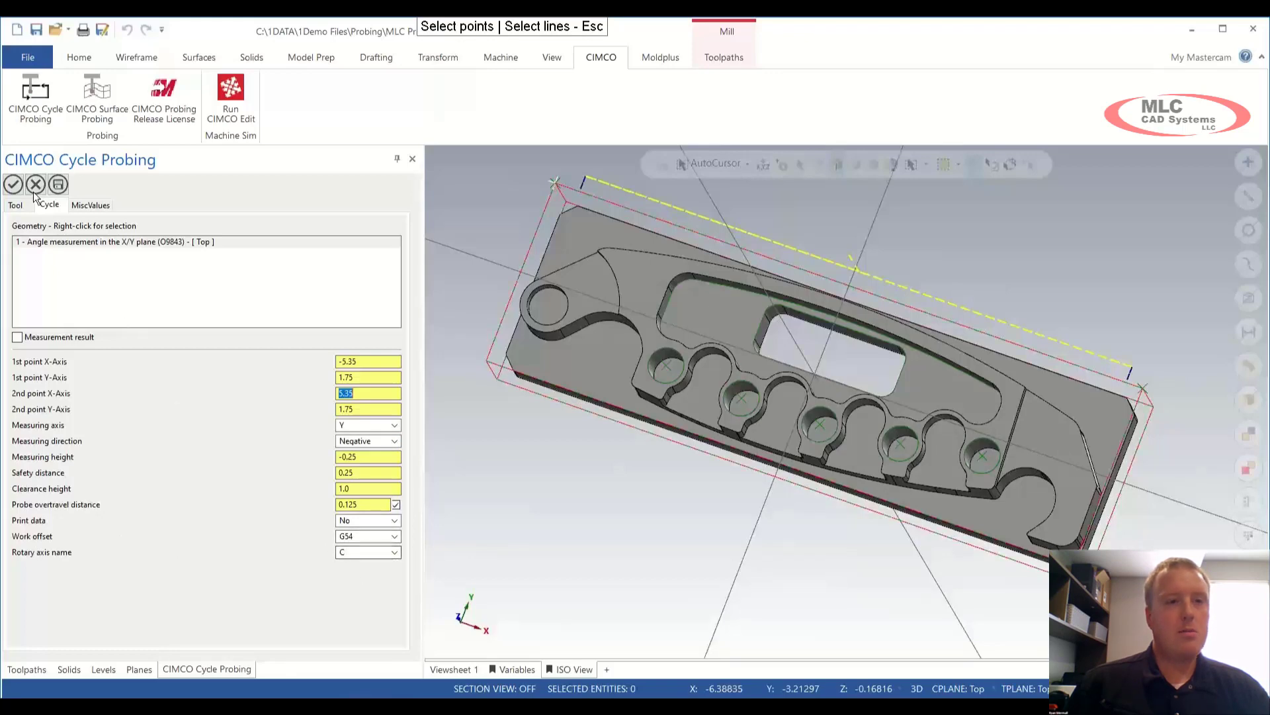
Step: Accept the Align C-Axis cycle as operation 2 and backplot its probe path along the back edge
{"action": "left_click", "coordinate": [14, 184]}
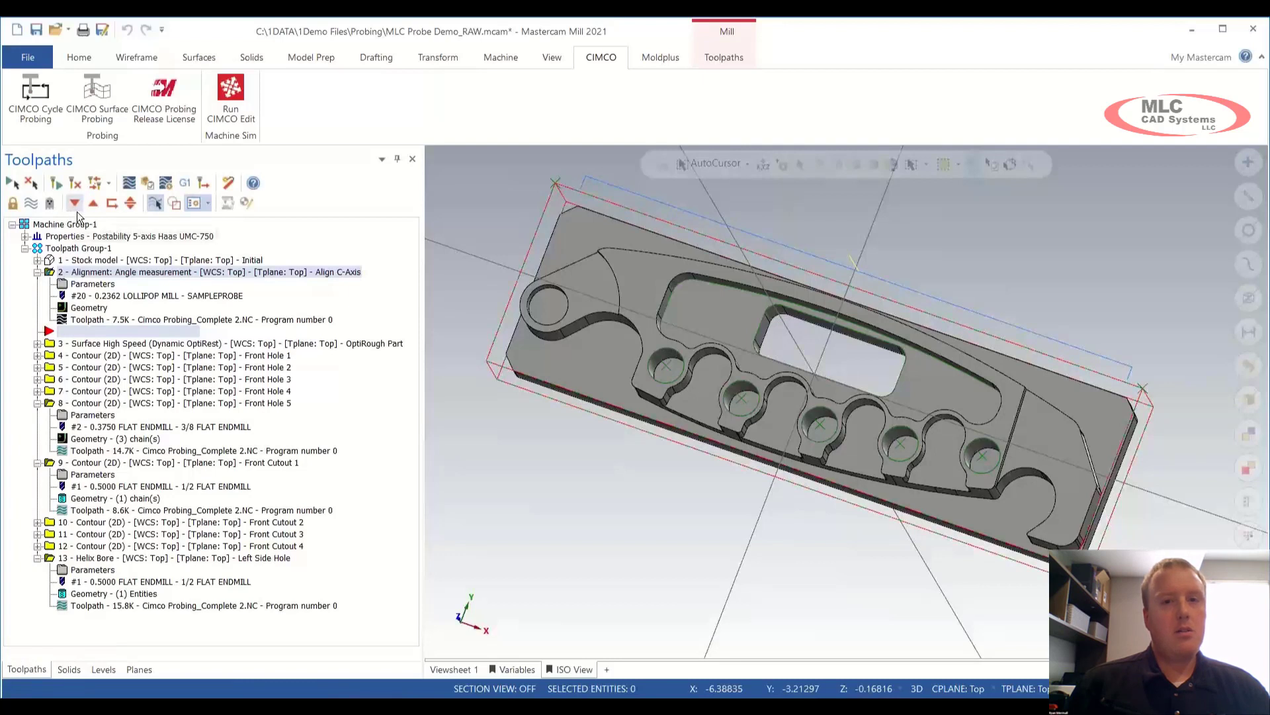
{"action": "left_click", "coordinate": [129, 184]}
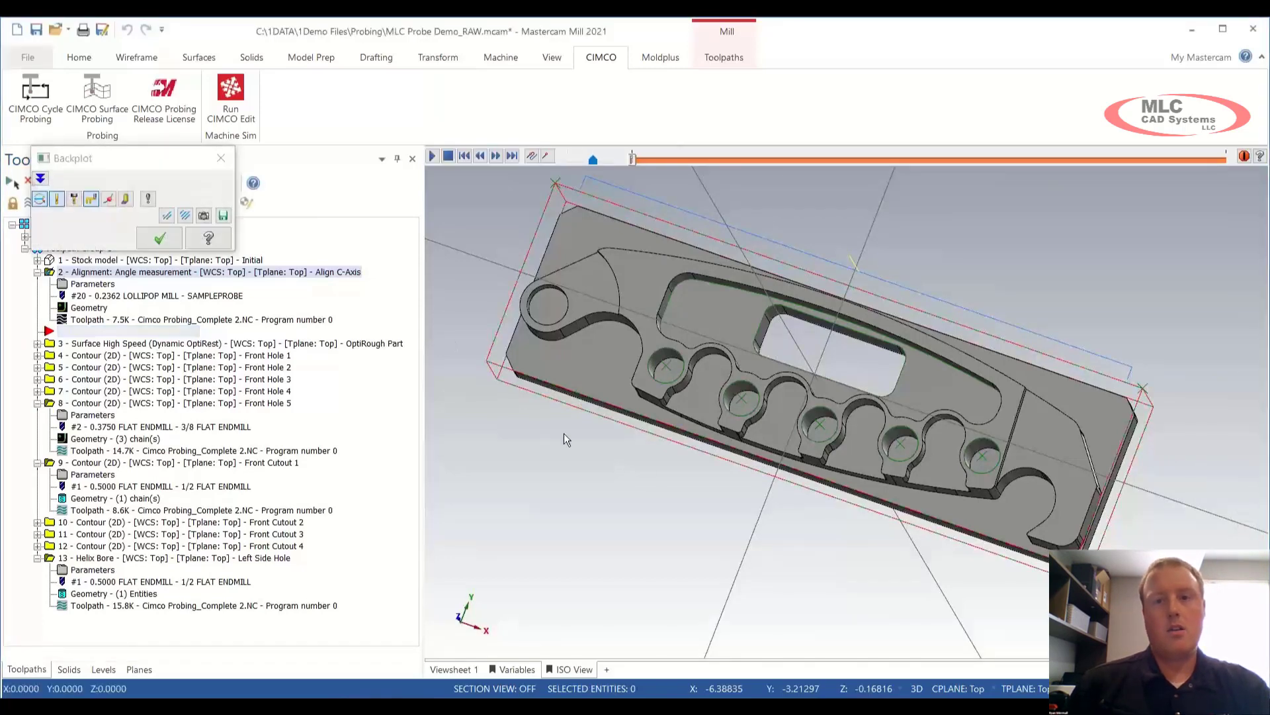
{"action": "key", "text": "s"}
{"action": "middle_click_drag", "start_coordinate": [643, 457], "coordinate": [664, 428]}
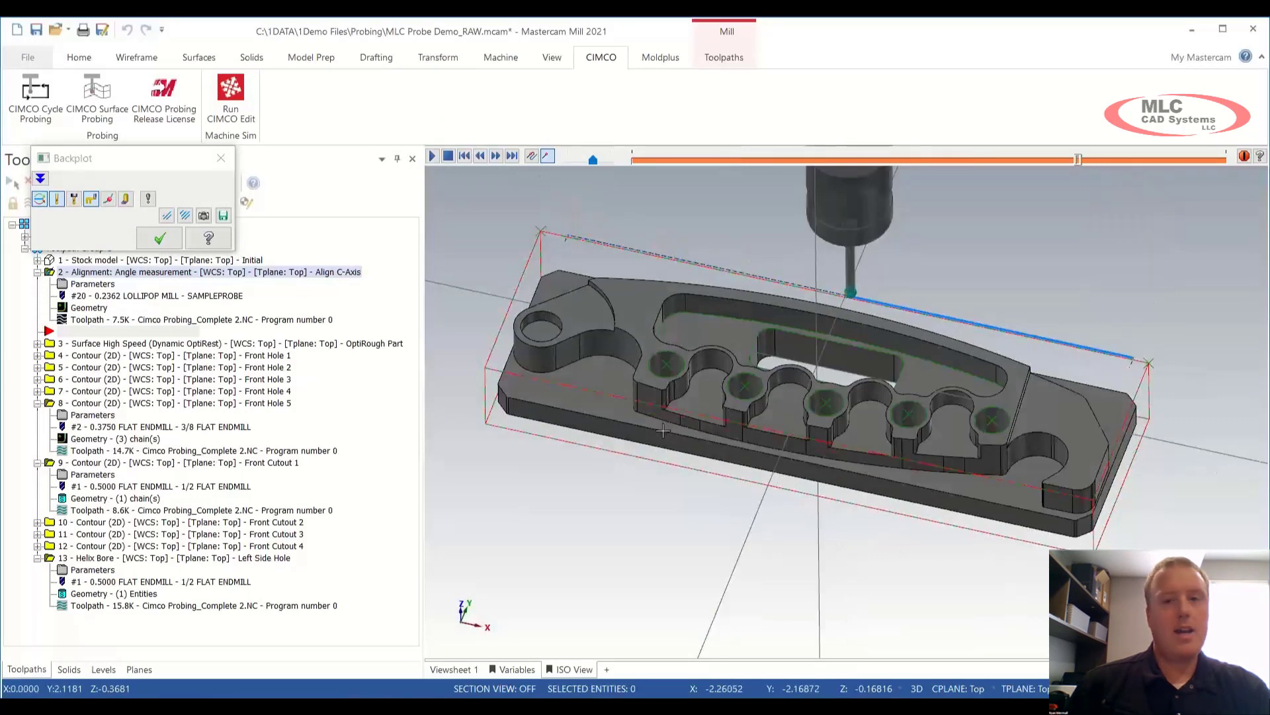
{"action": "left_click", "coordinate": [221, 158]}
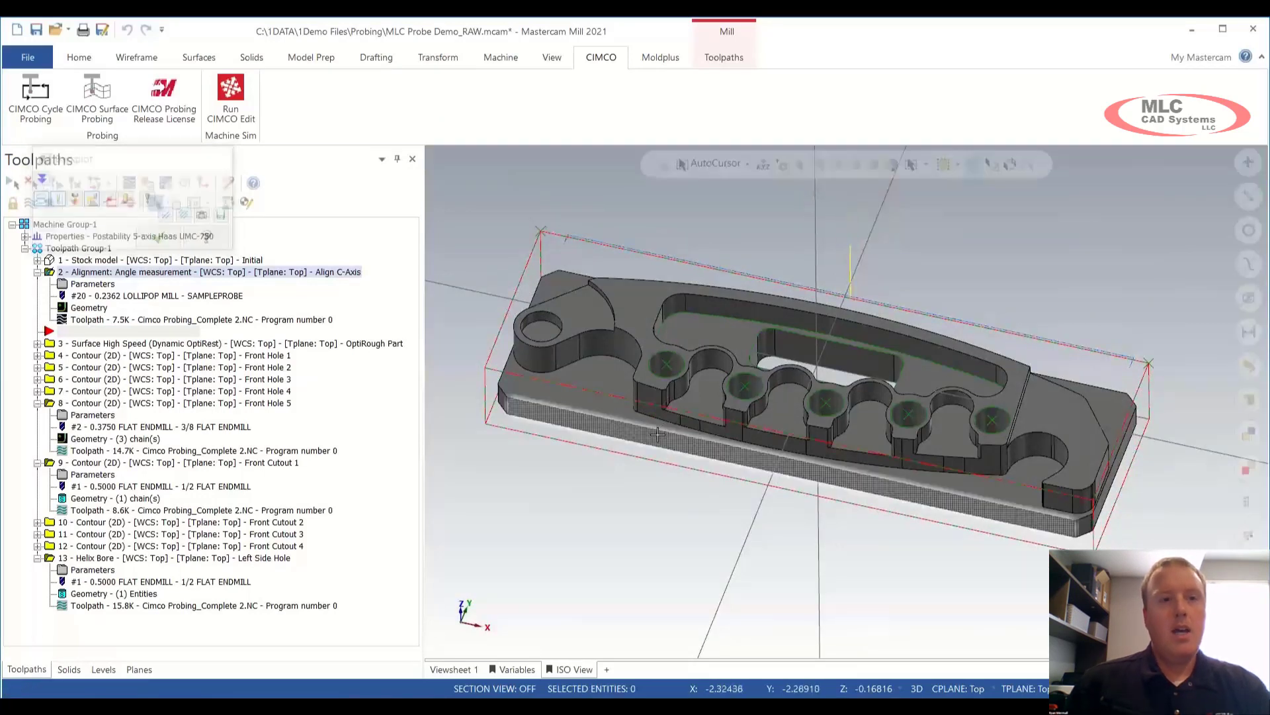
Step: Add a Workpiece Alignment 4th axis X measurement (O9817) cycle
{"action": "left_click", "coordinate": [35, 109]}
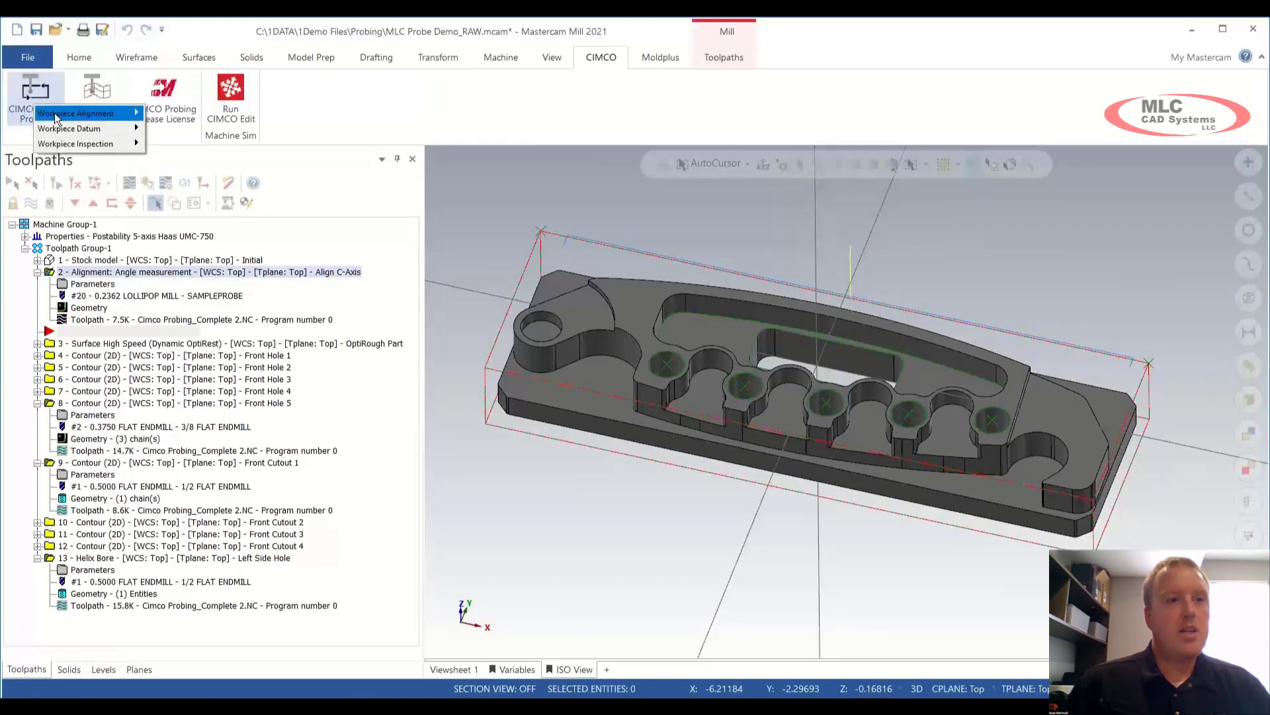
{"action": "mouse_move", "coordinate": [54, 112]}
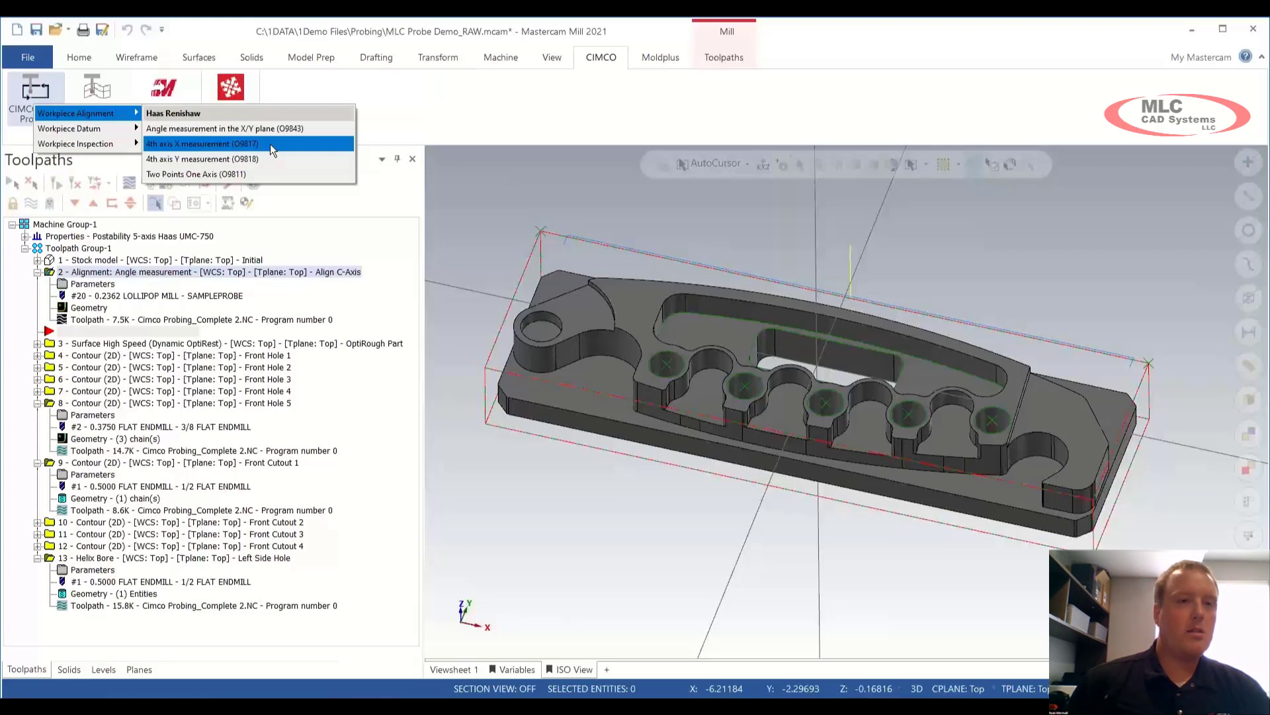
{"action": "left_click", "coordinate": [270, 145]}
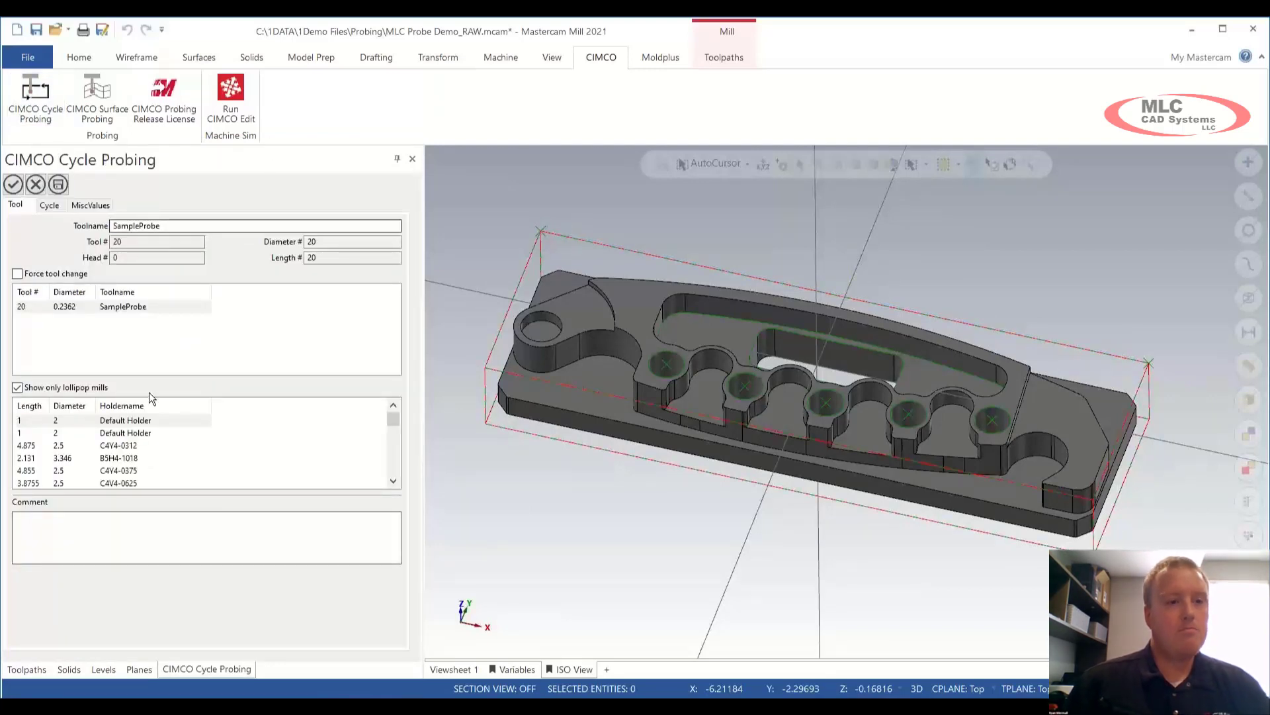
Step: Comment the cycle 'Align B-Axis' and choose tool 20 SampleProbe
{"action": "left_click", "coordinate": [114, 539]}
{"action": "type", "text": "Align C-Axis"}
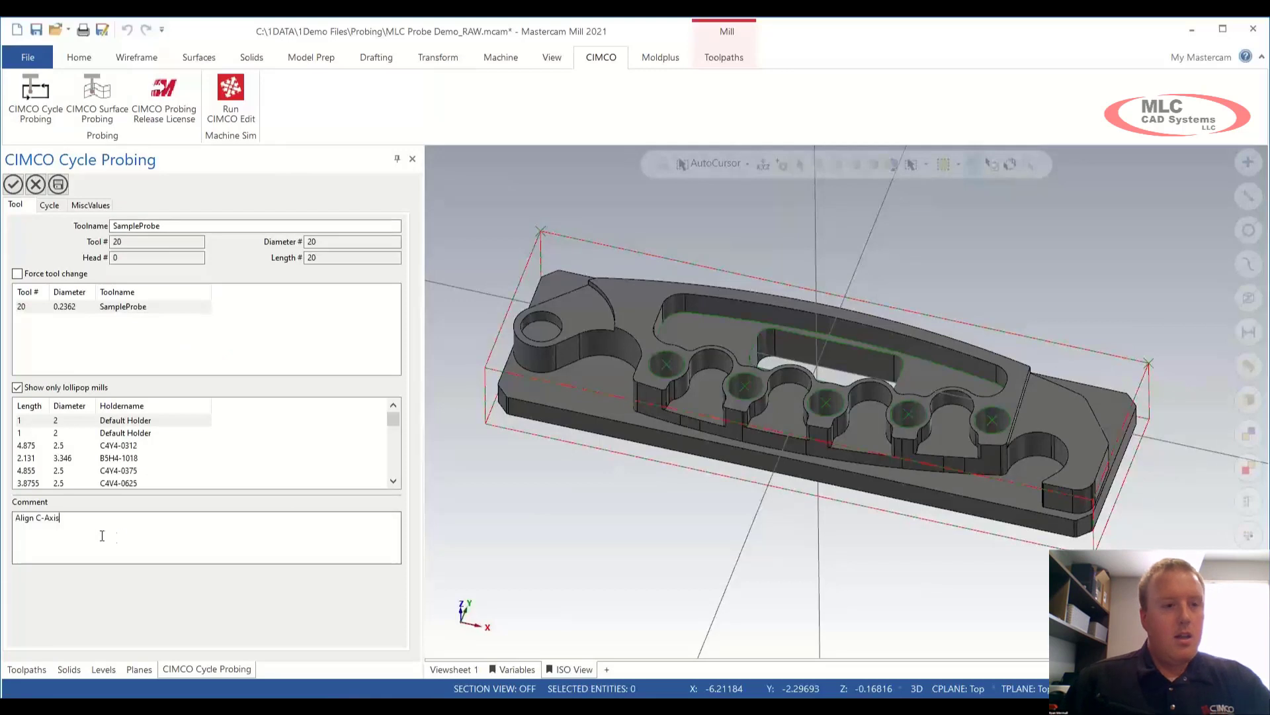
{"action": "left_click", "coordinate": [41, 520]}
{"action": "key", "text": "BackSpace"}
{"action": "type", "text": "B"}
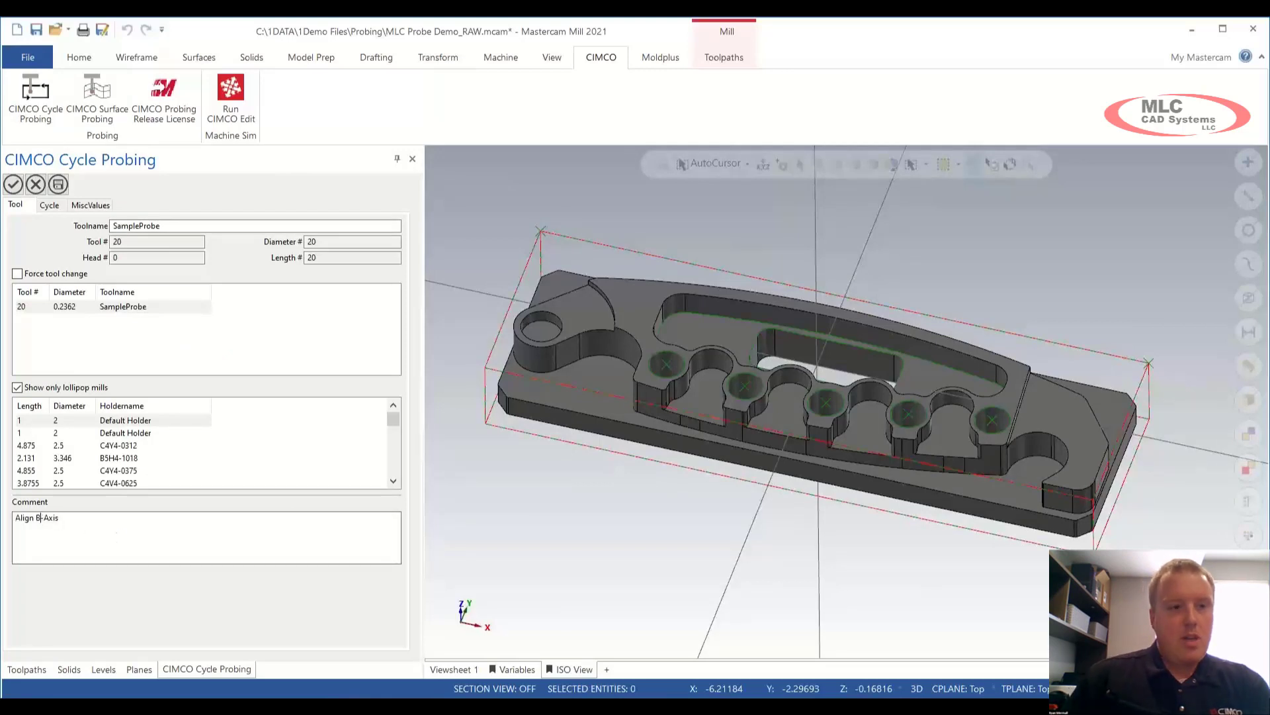
{"action": "left_click", "coordinate": [76, 308]}
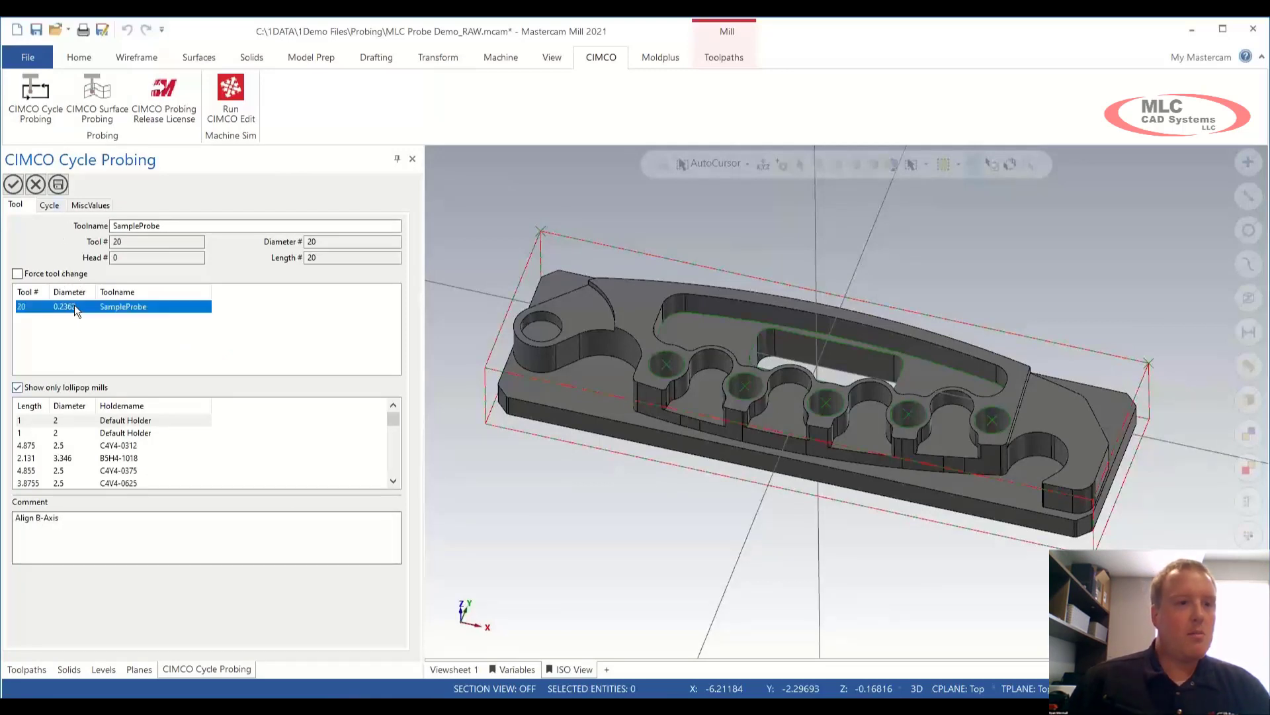
Step: Pick probe points at both ends of the part's top edge, X -5.55 and 5.55 at Y 0.0
{"action": "left_click", "coordinate": [50, 206]}
{"action": "right_click", "coordinate": [107, 288]}
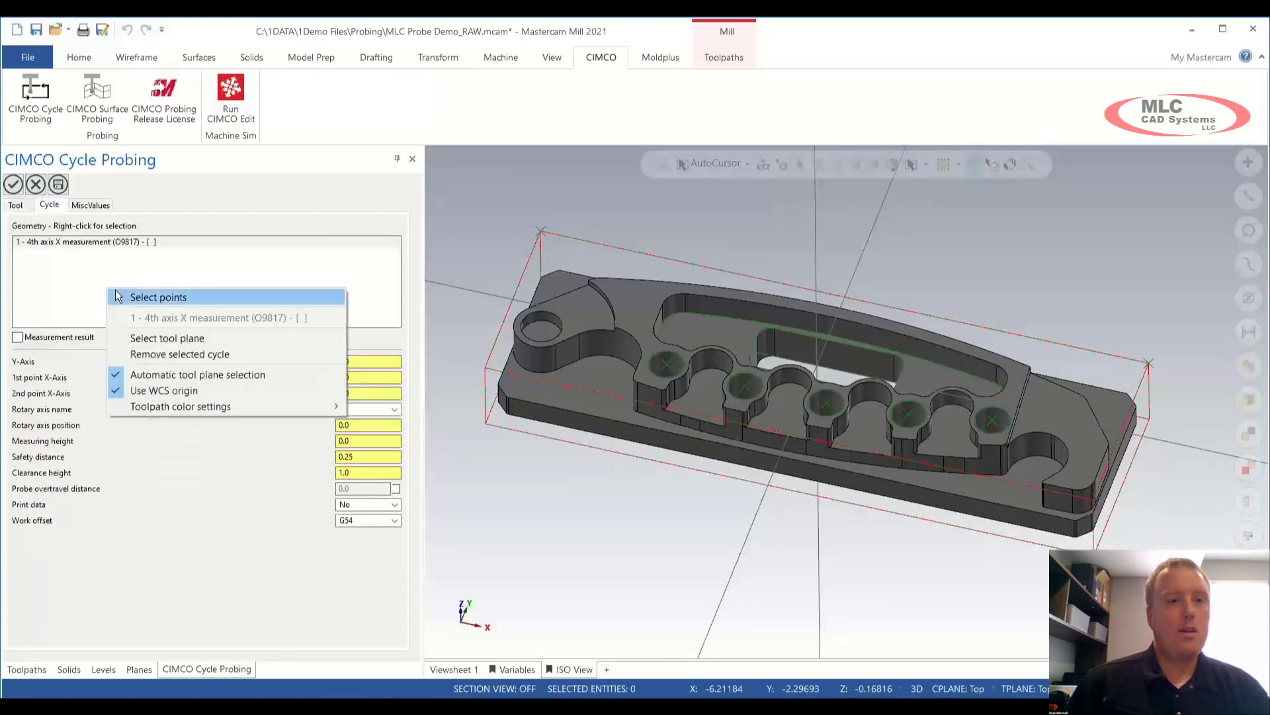
{"action": "left_click", "coordinate": [159, 297]}
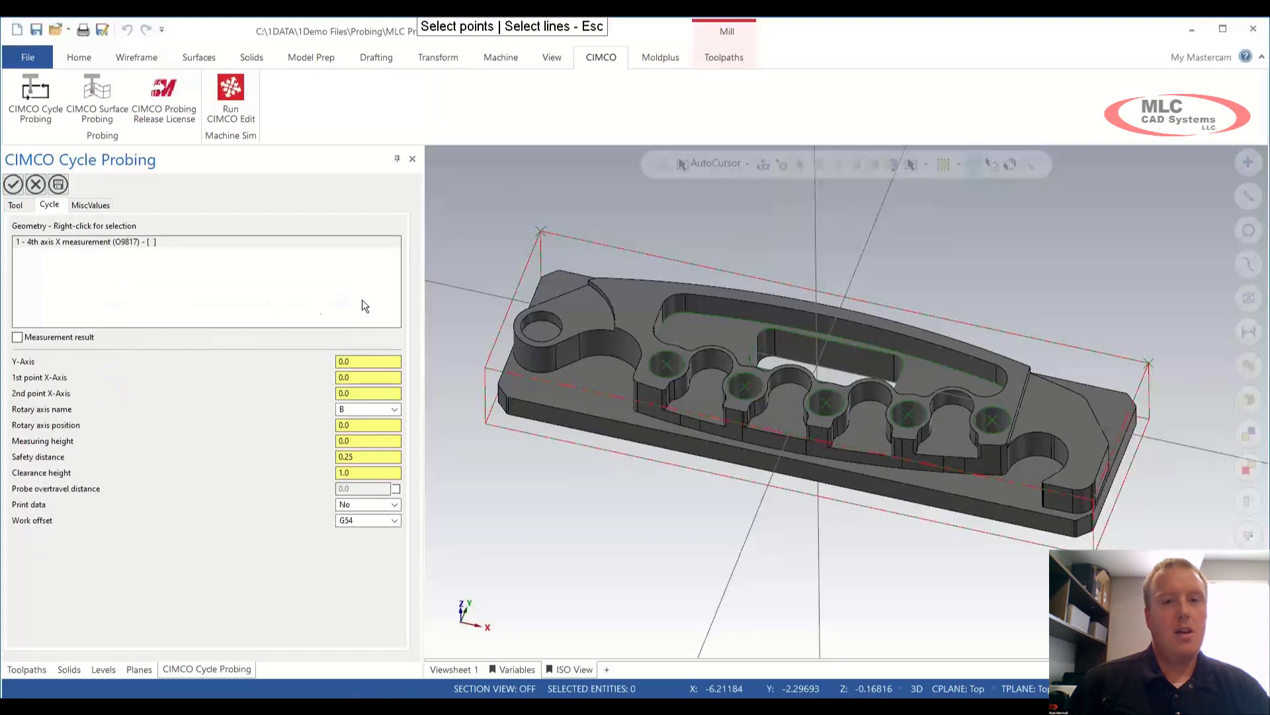
{"action": "left_click", "coordinate": [513, 299]}
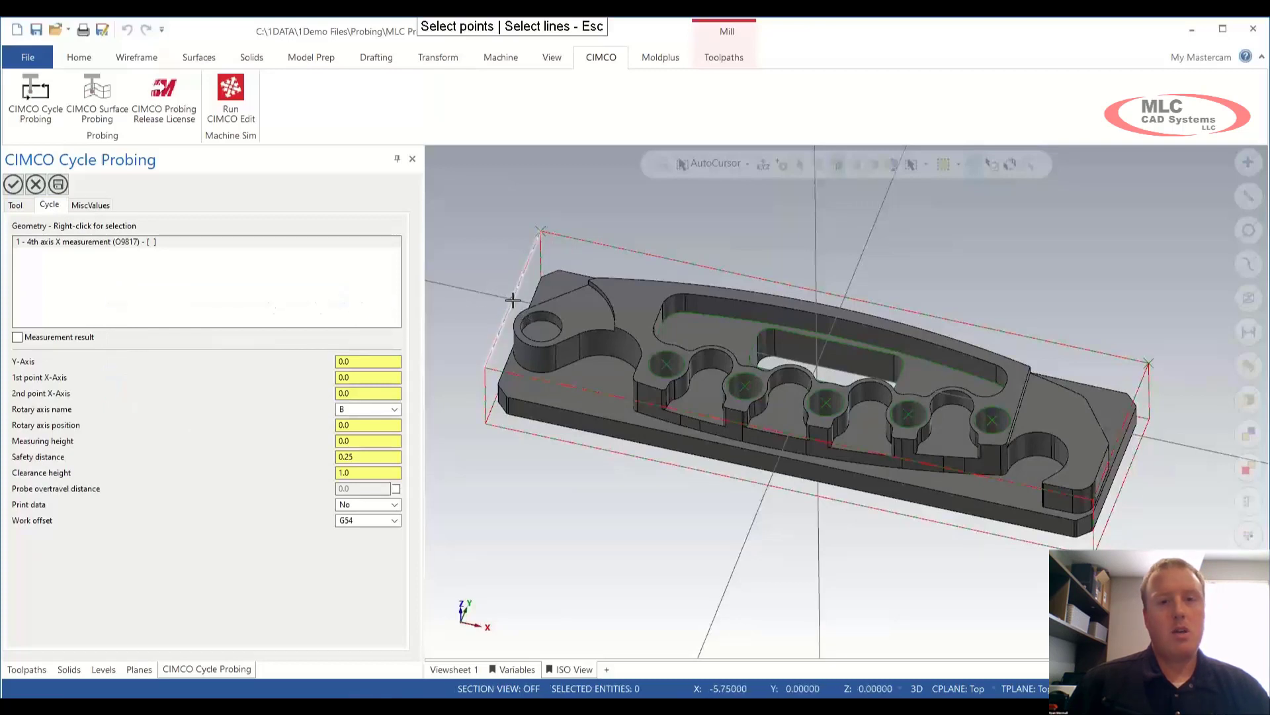
{"action": "left_click", "coordinate": [1121, 432]}
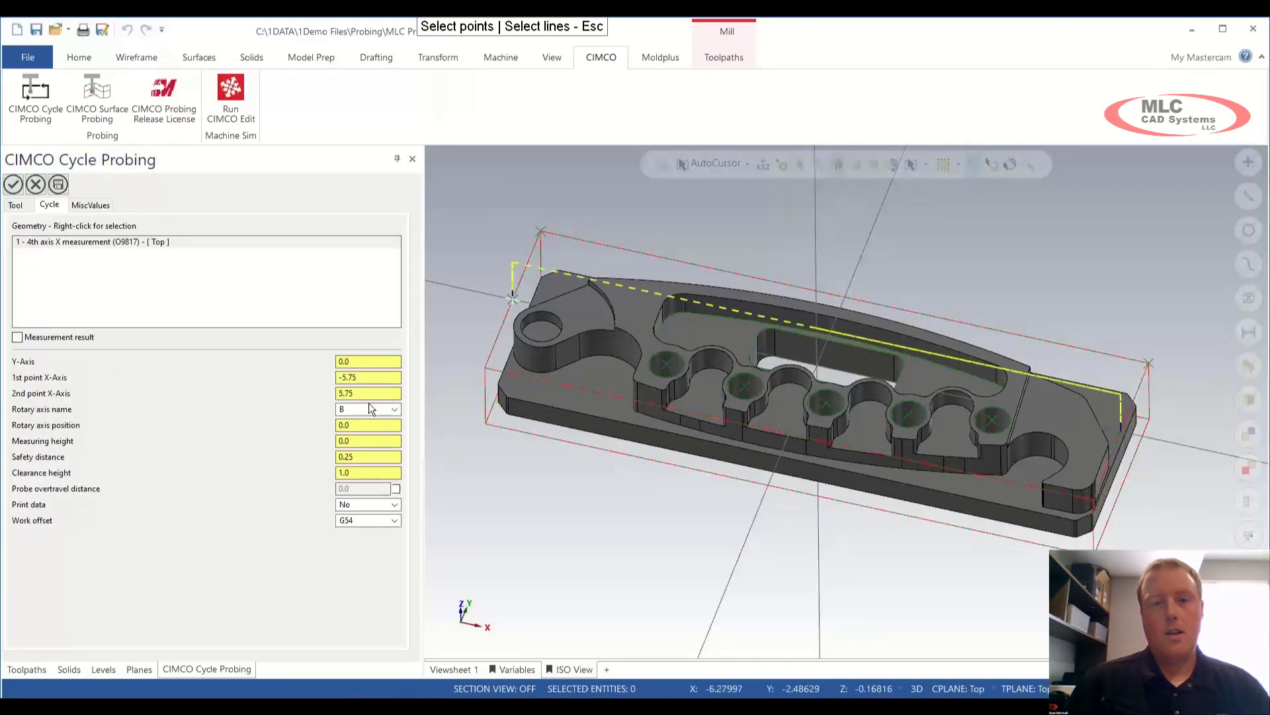
{"action": "scroll", "coordinate": [373, 381], "scroll_direction": "up", "scroll_amount": 1}
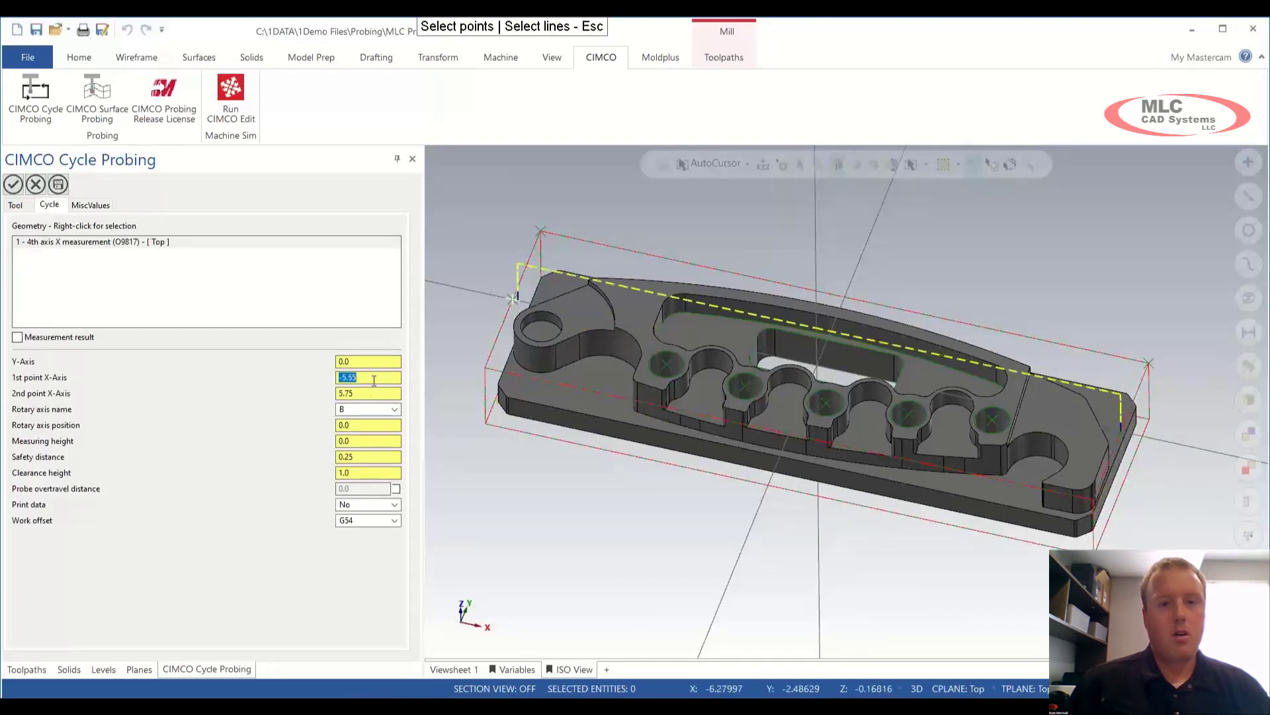
{"action": "scroll", "coordinate": [375, 396], "scroll_direction": "down", "scroll_amount": 1}
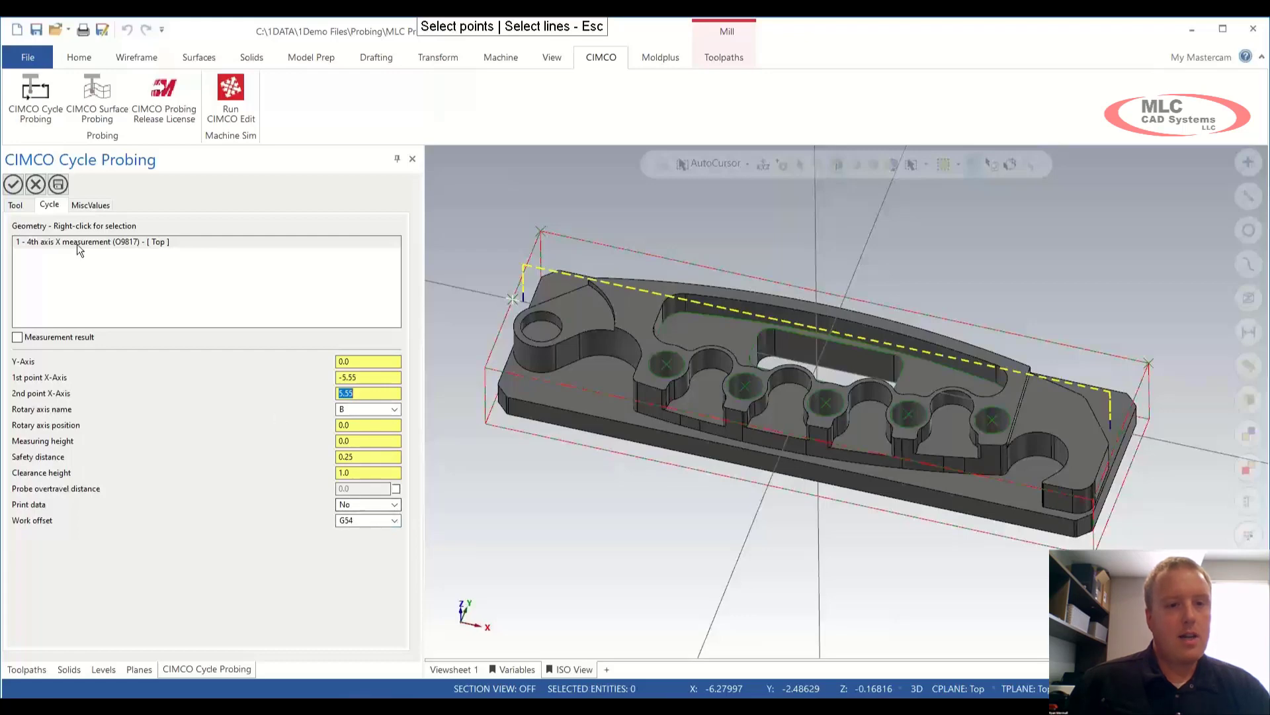
Step: Accept the 4th axis X measurement 'Align B-Axis' as operation 3
{"action": "left_click", "coordinate": [12, 184]}
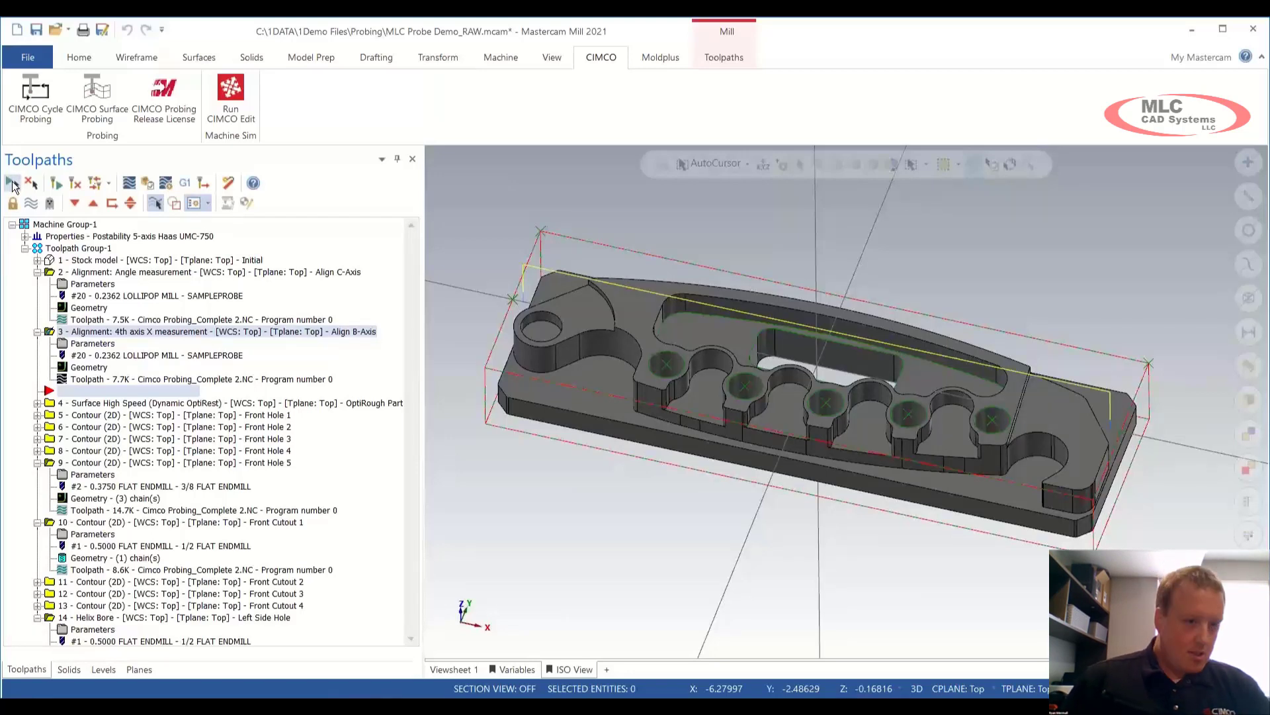
Step: Add a Workpiece Datum Rectangle Outside (O9812) cycle as operation 4 and open its parameters
{"action": "left_click", "coordinate": [34, 96]}
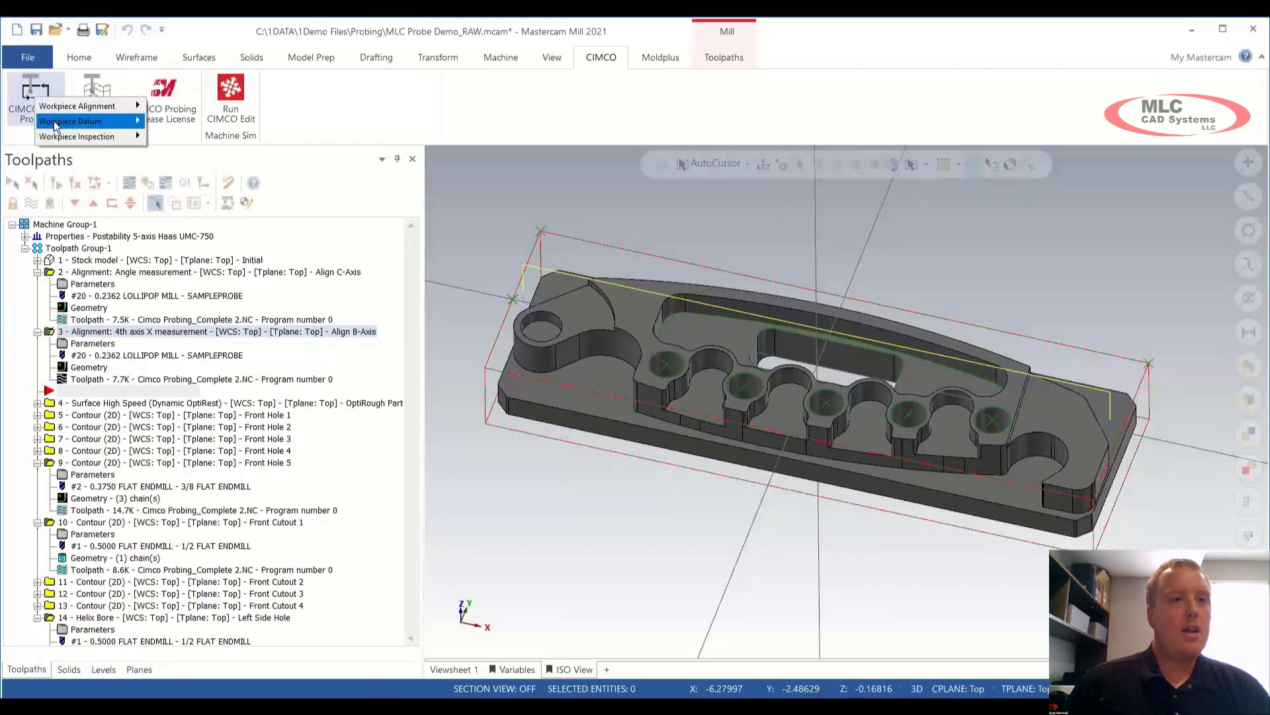
{"action": "mouse_move", "coordinate": [56, 123]}
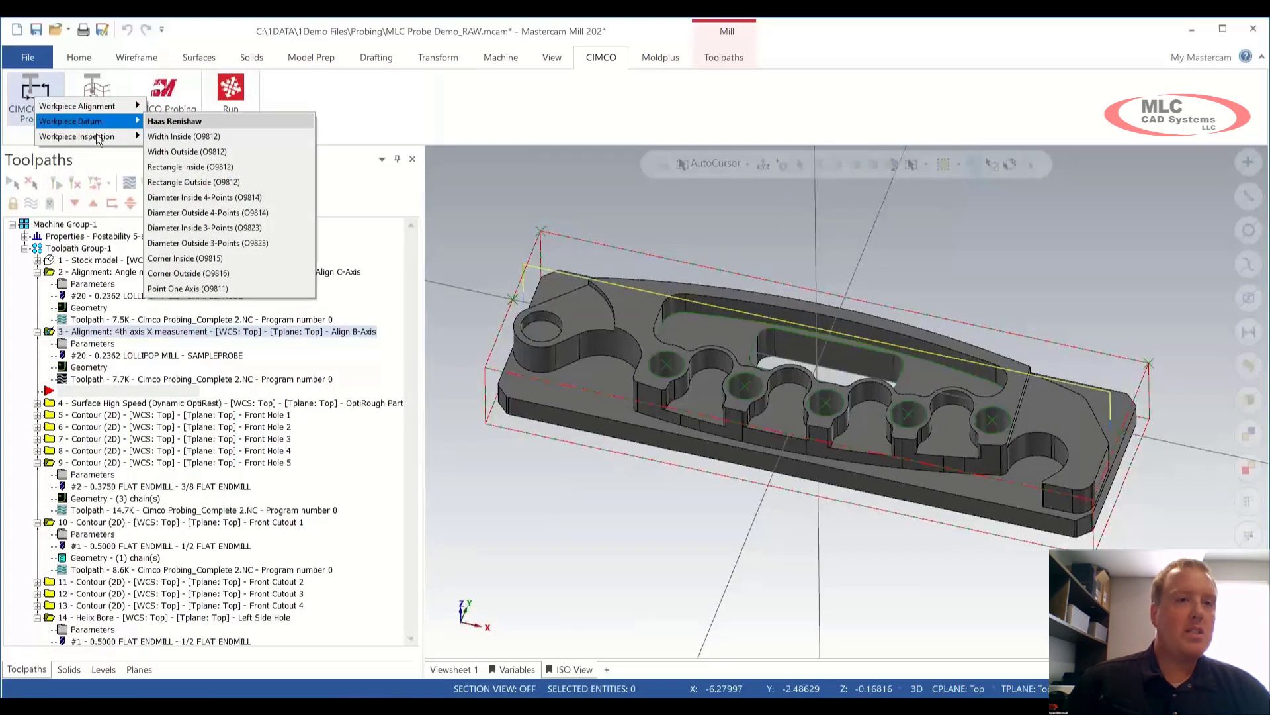
{"action": "left_click", "coordinate": [267, 183]}
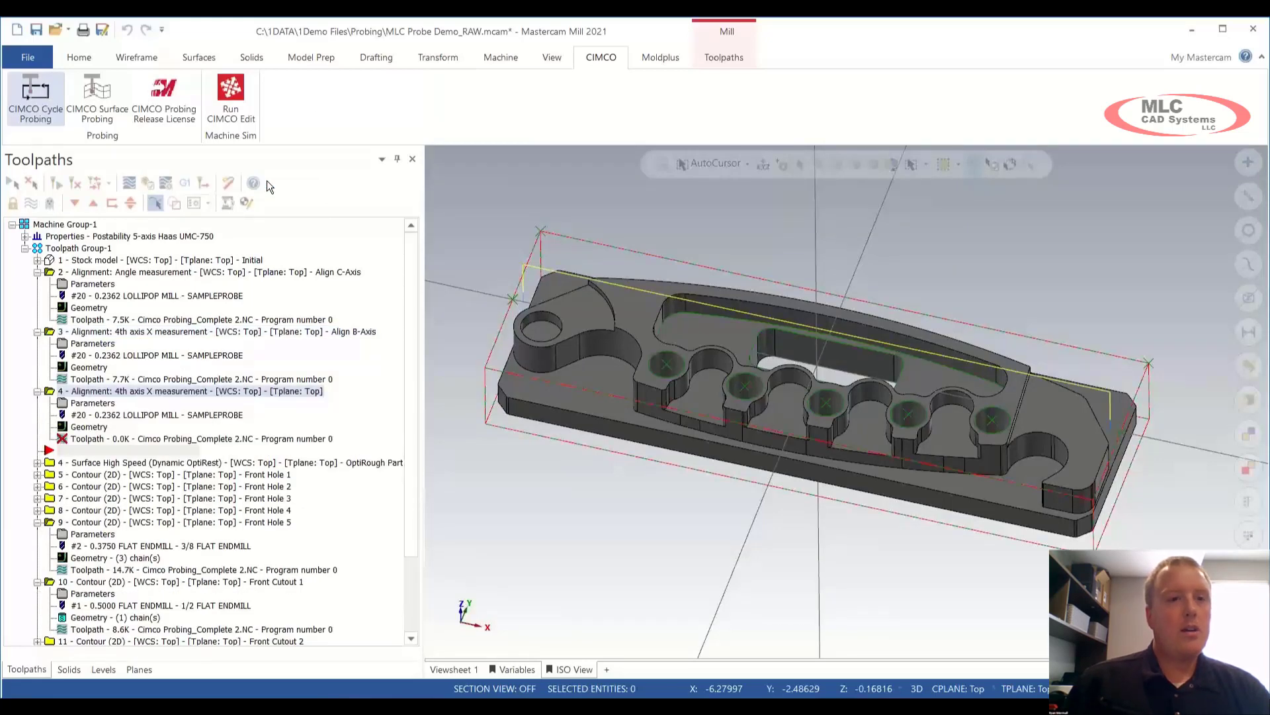
{"action": "left_click", "coordinate": [82, 304]}
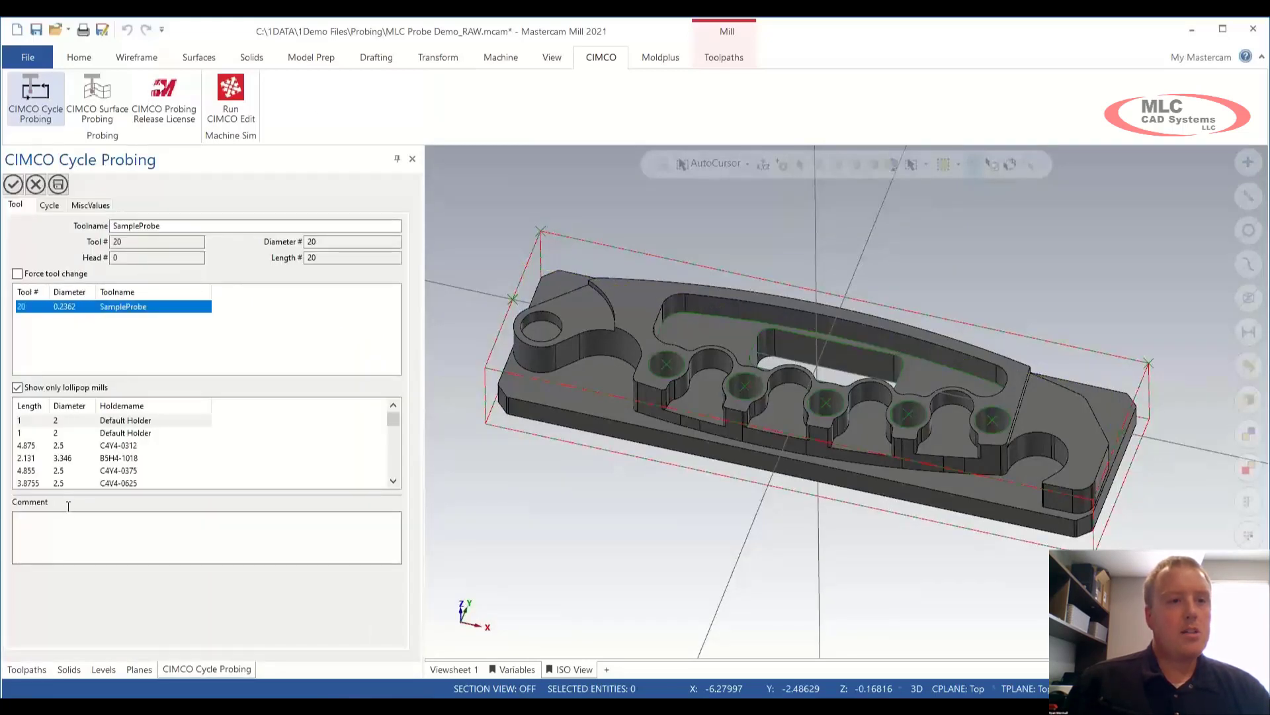
Step: Enter the comment 'G54 Center', then bring up geometry selection options on the Cycle tab
{"action": "left_click", "coordinate": [77, 532]}
{"action": "type", "text": "G54"}
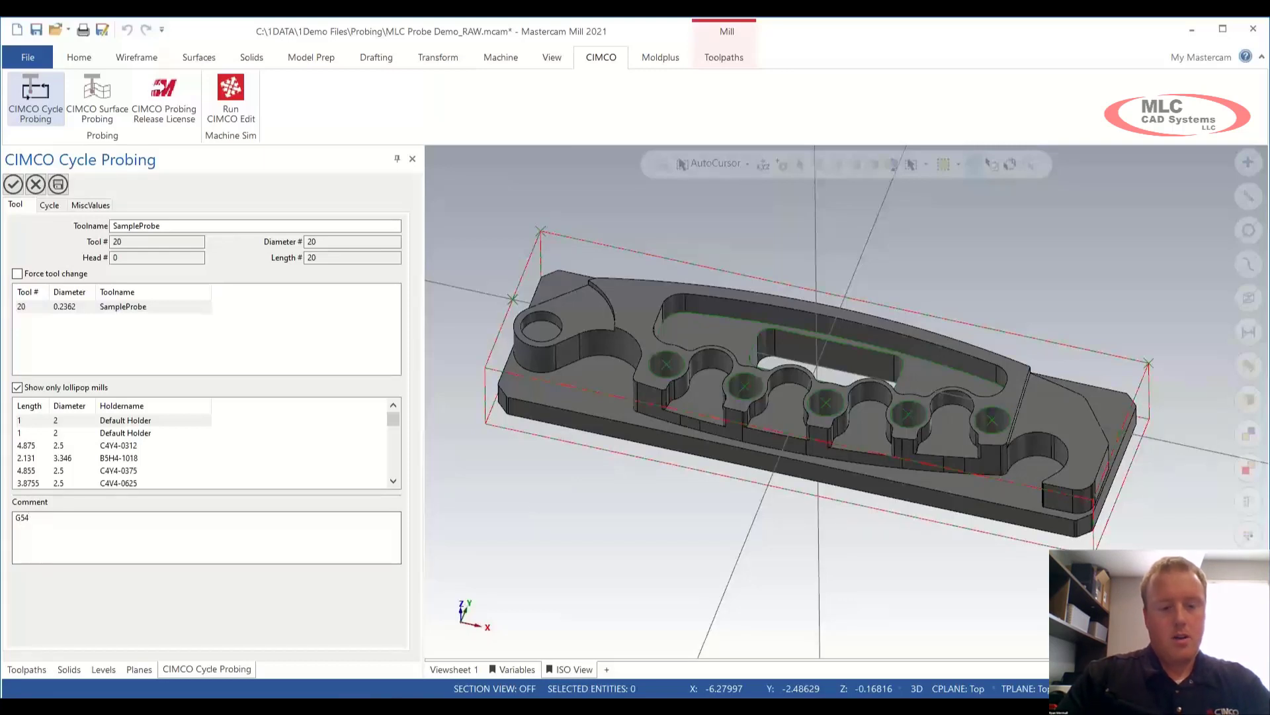
{"action": "type", "text": " Center"}
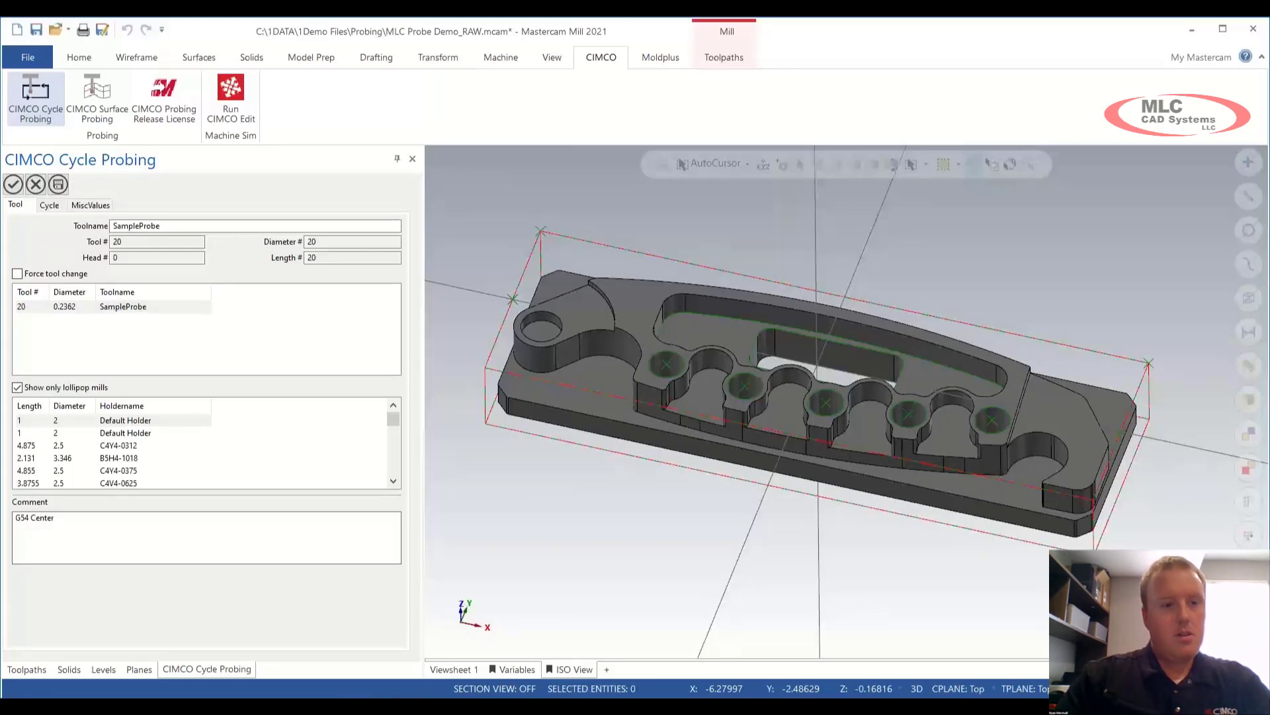
{"action": "left_click", "coordinate": [50, 205]}
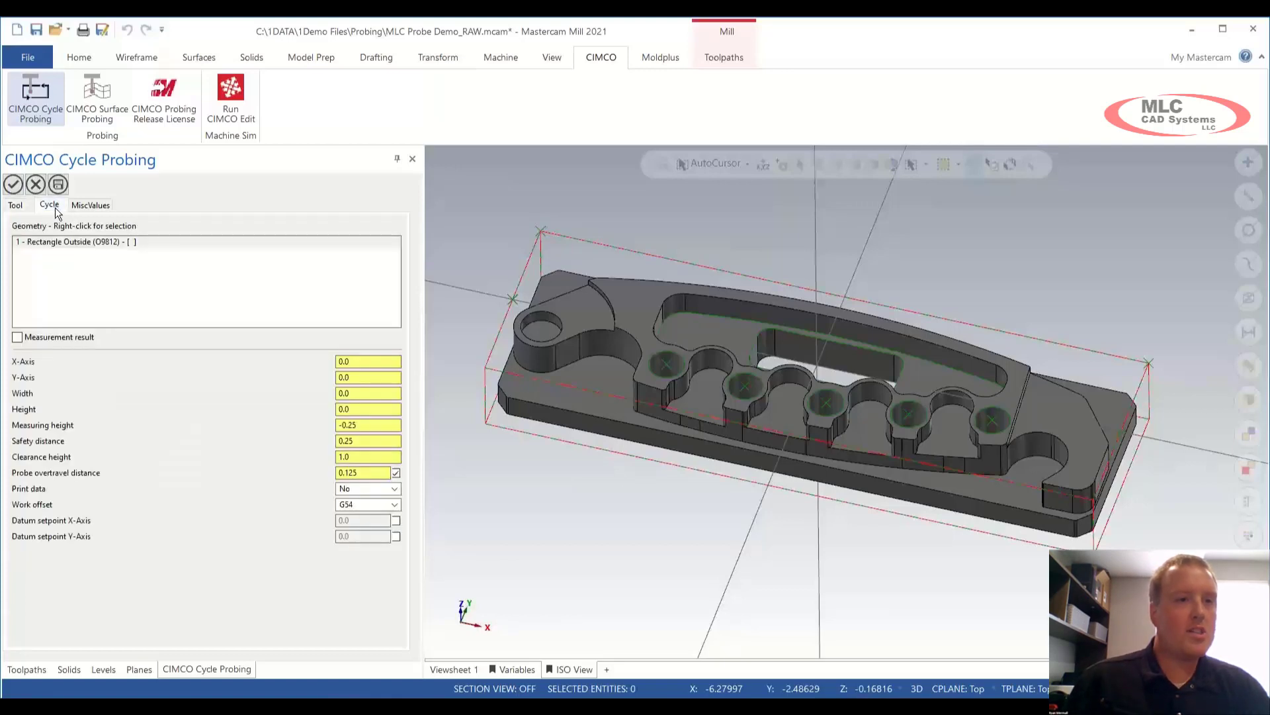
{"action": "right_click", "coordinate": [81, 268]}
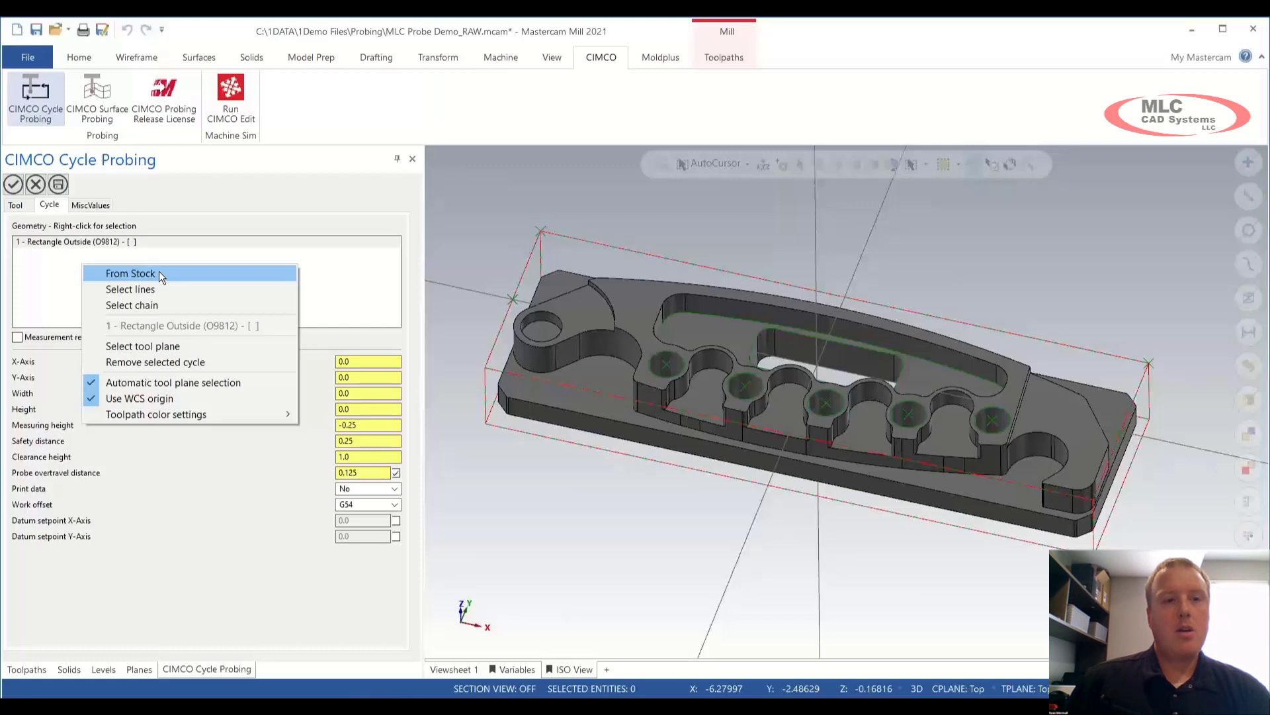
Step: Take the 11.5 × 3.5 rectangle size from the stock and set measuring height to -0.45
{"action": "left_click", "coordinate": [160, 274]}
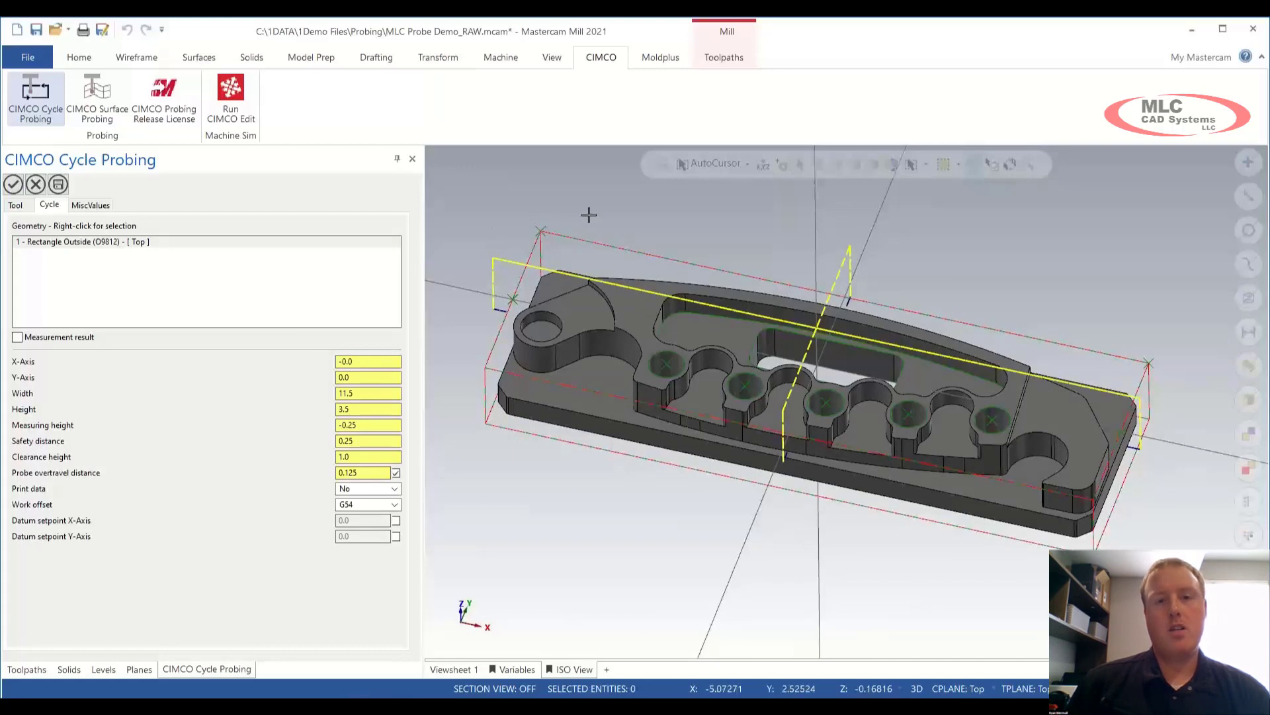
{"action": "middle_click_drag", "start_coordinate": [590, 213], "coordinate": [595, 190]}
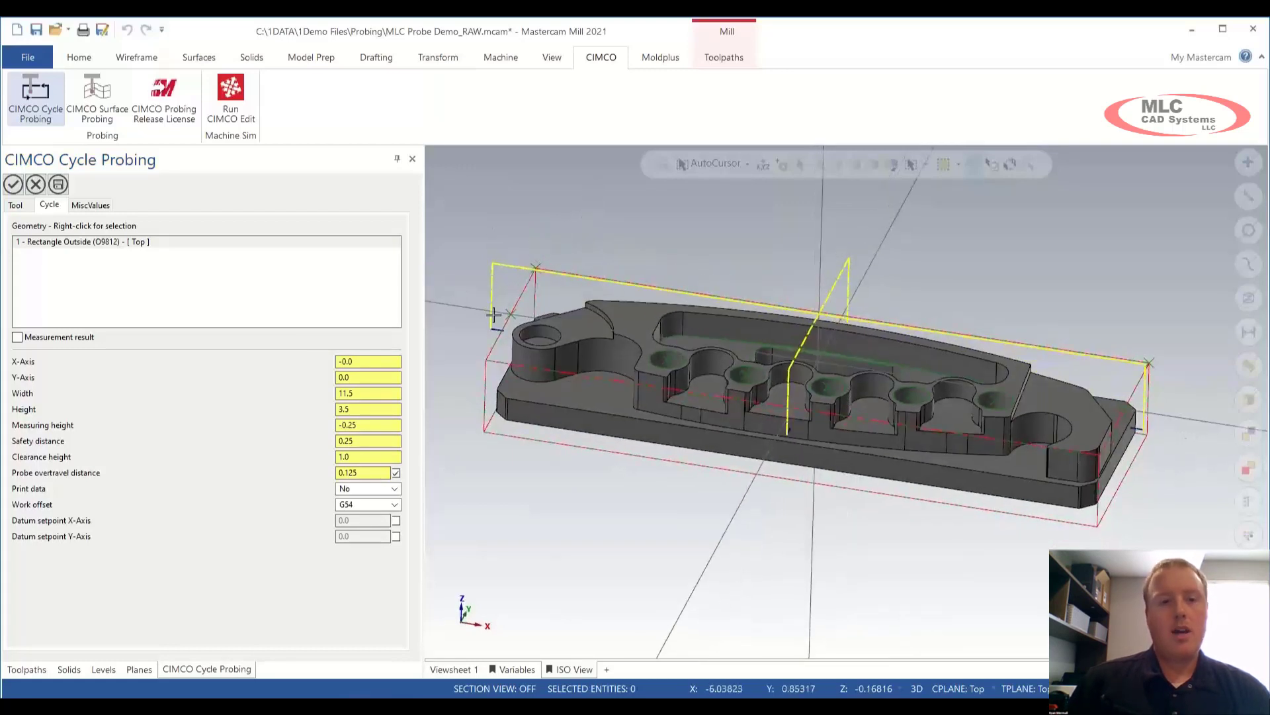
{"action": "left_click", "coordinate": [378, 424]}
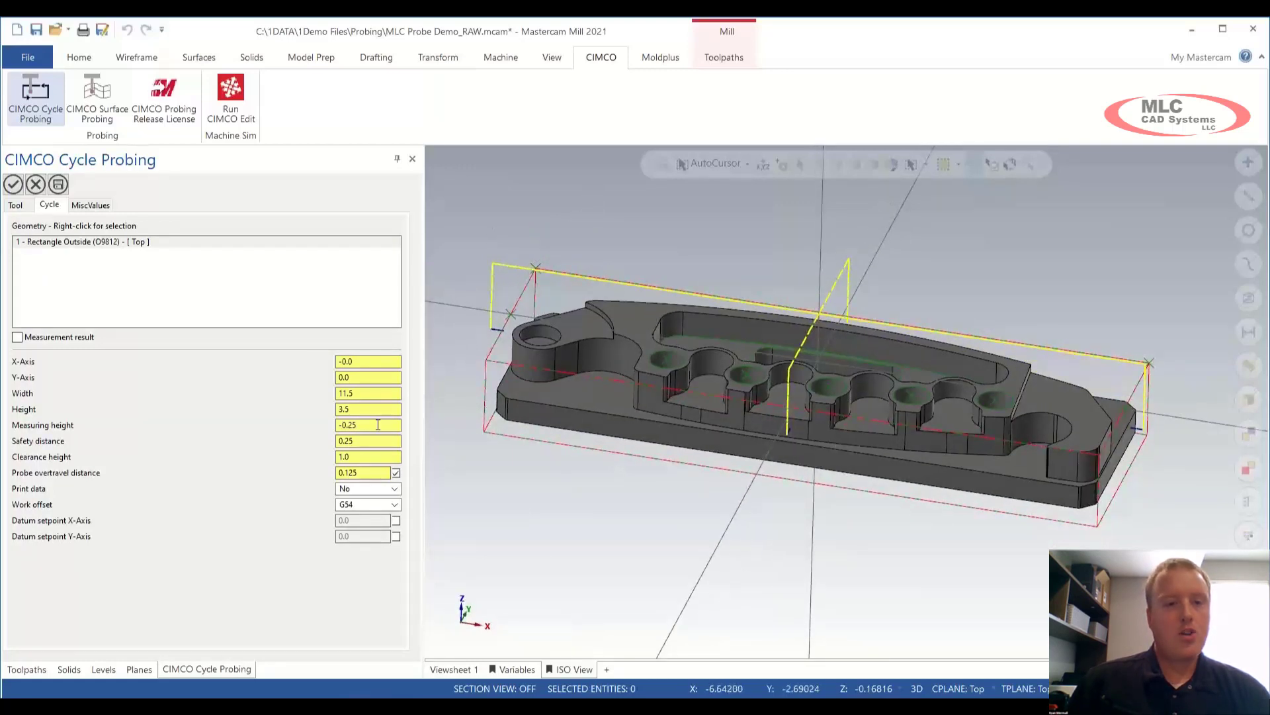
{"action": "scroll", "coordinate": [378, 425], "scroll_direction": "down", "scroll_amount": 4}
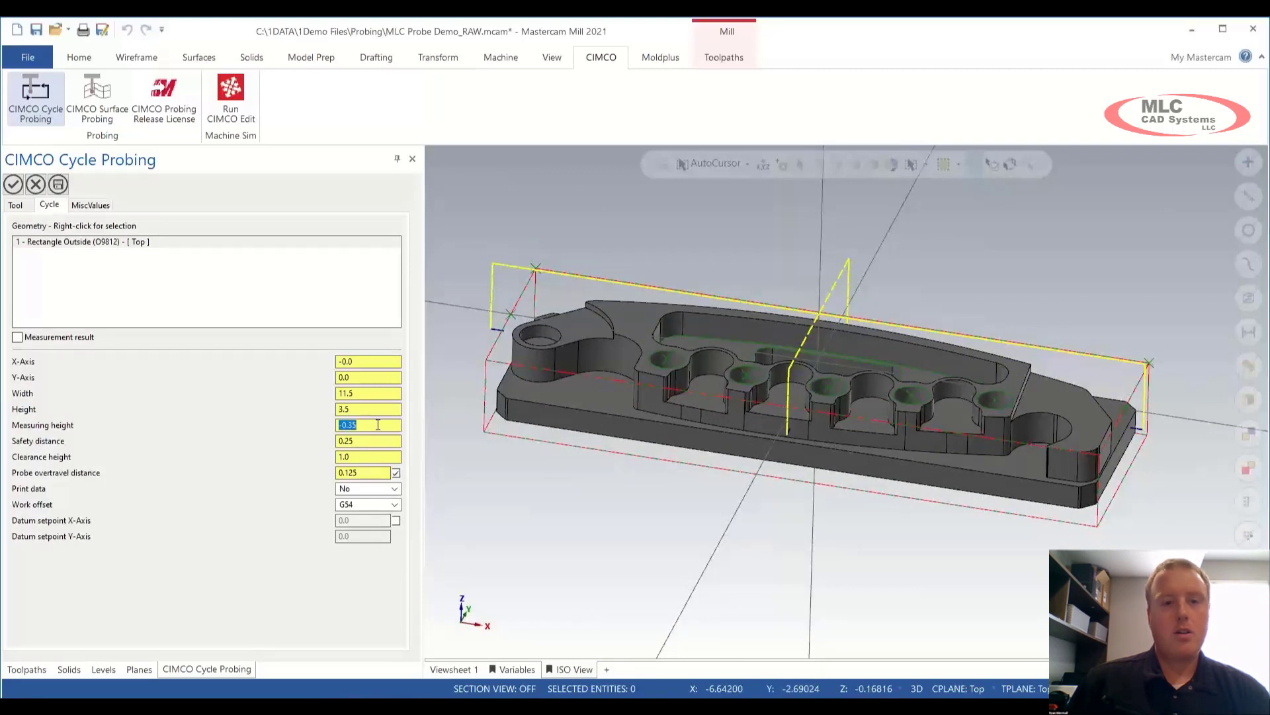
{"action": "scroll", "coordinate": [377, 424], "scroll_direction": "up", "scroll_amount": 2}
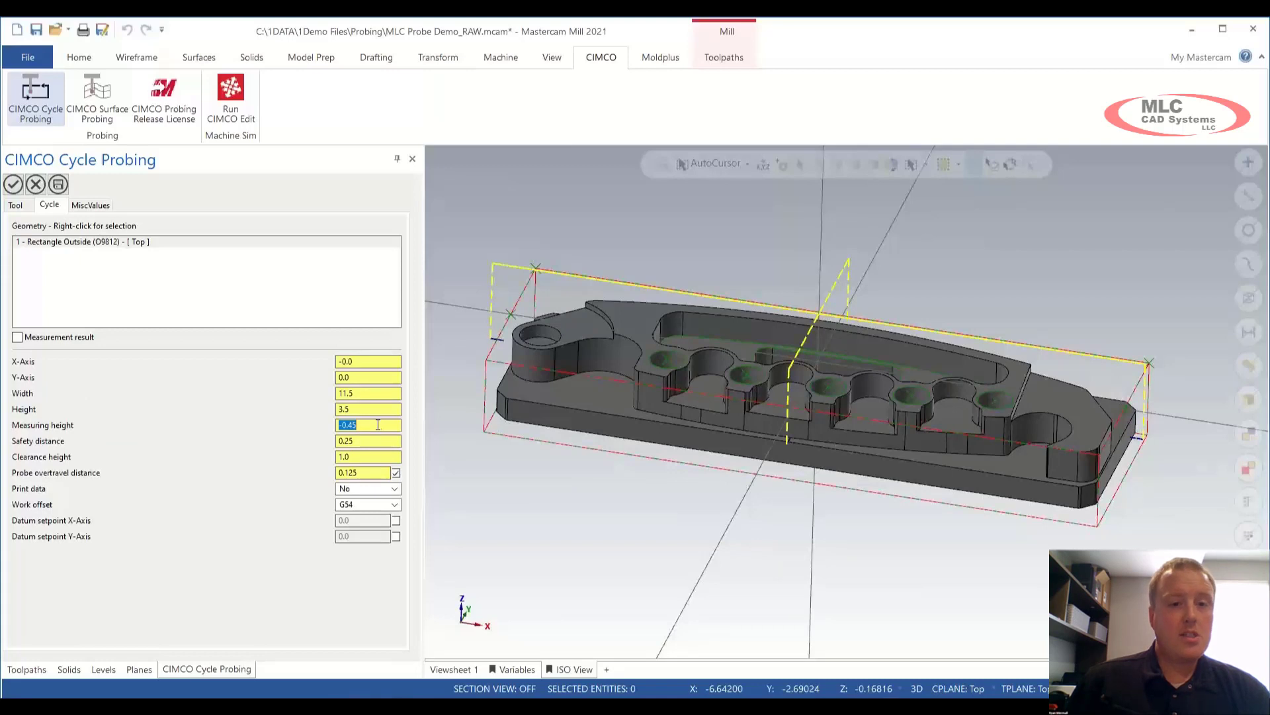
{"action": "right_click", "coordinate": [378, 424]}
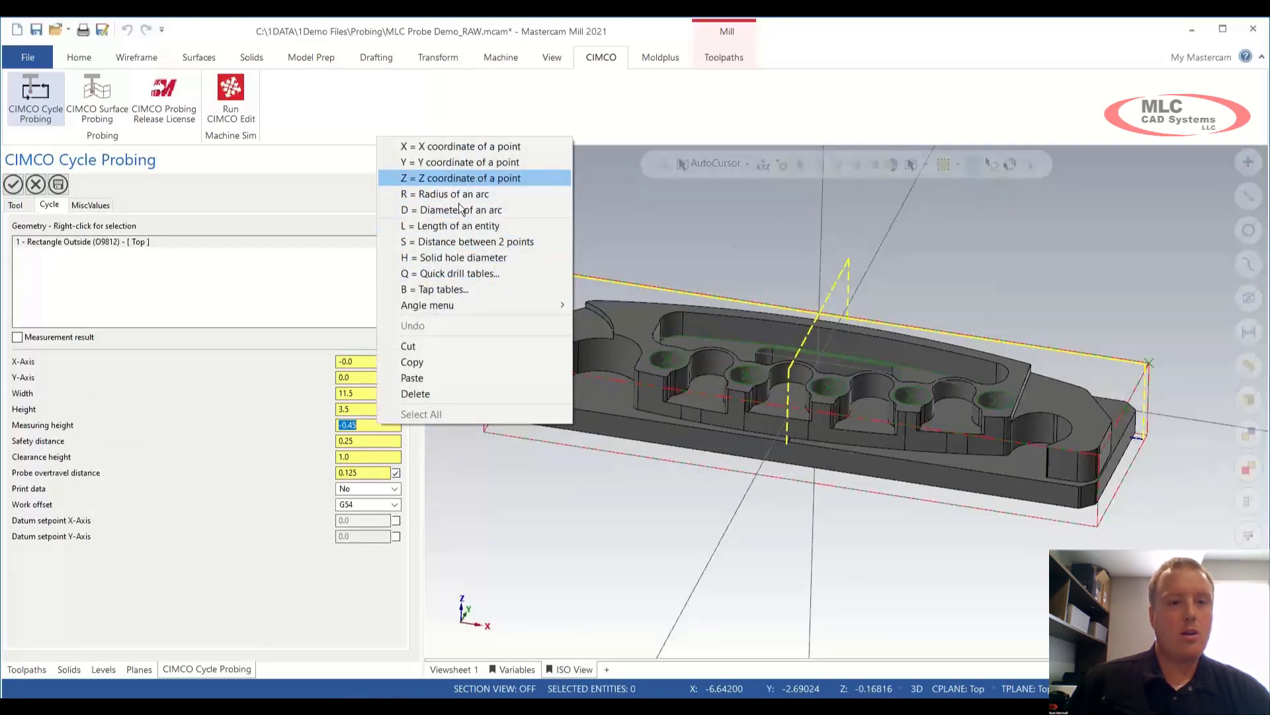
{"action": "left_click", "coordinate": [358, 424]}
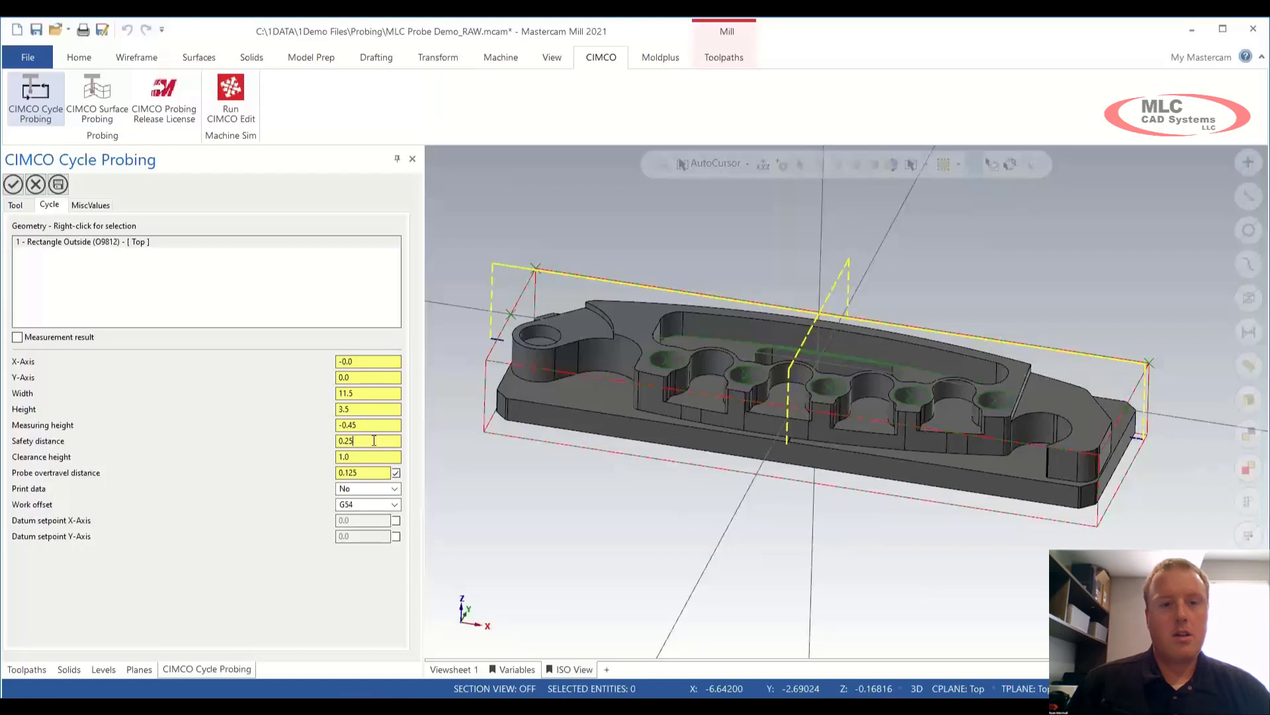
Step: Set safety distance to 0.55 and accept the G54 Center rectangle cycle
{"action": "key", "text": "Return"}
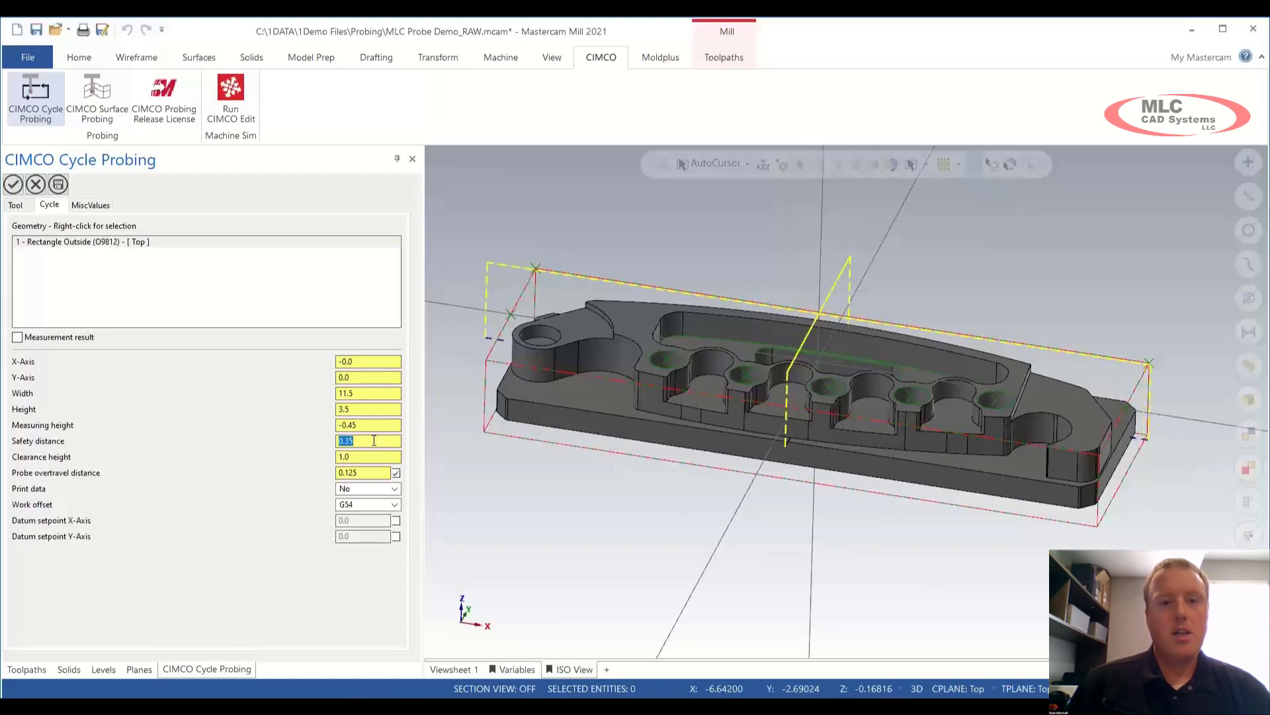
{"action": "scroll", "coordinate": [374, 440], "scroll_direction": "up", "scroll_amount": 1}
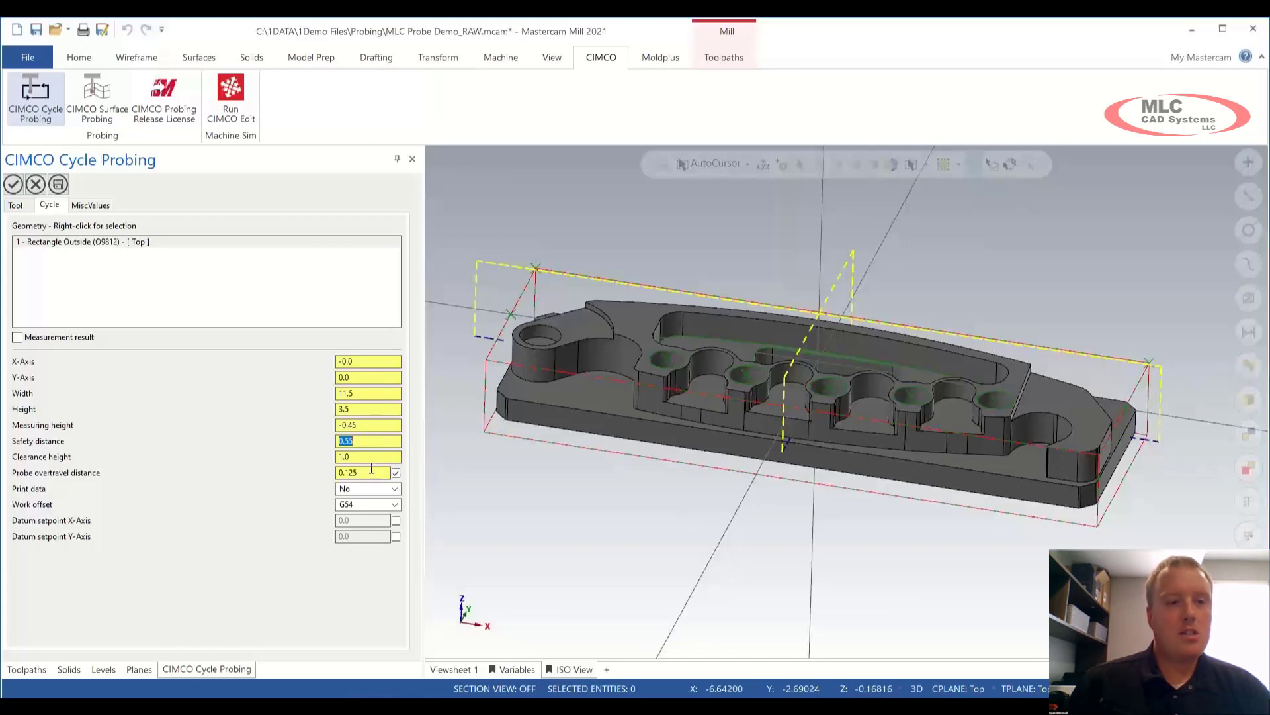
{"action": "left_click", "coordinate": [371, 473]}
{"action": "left_click", "coordinate": [372, 474]}
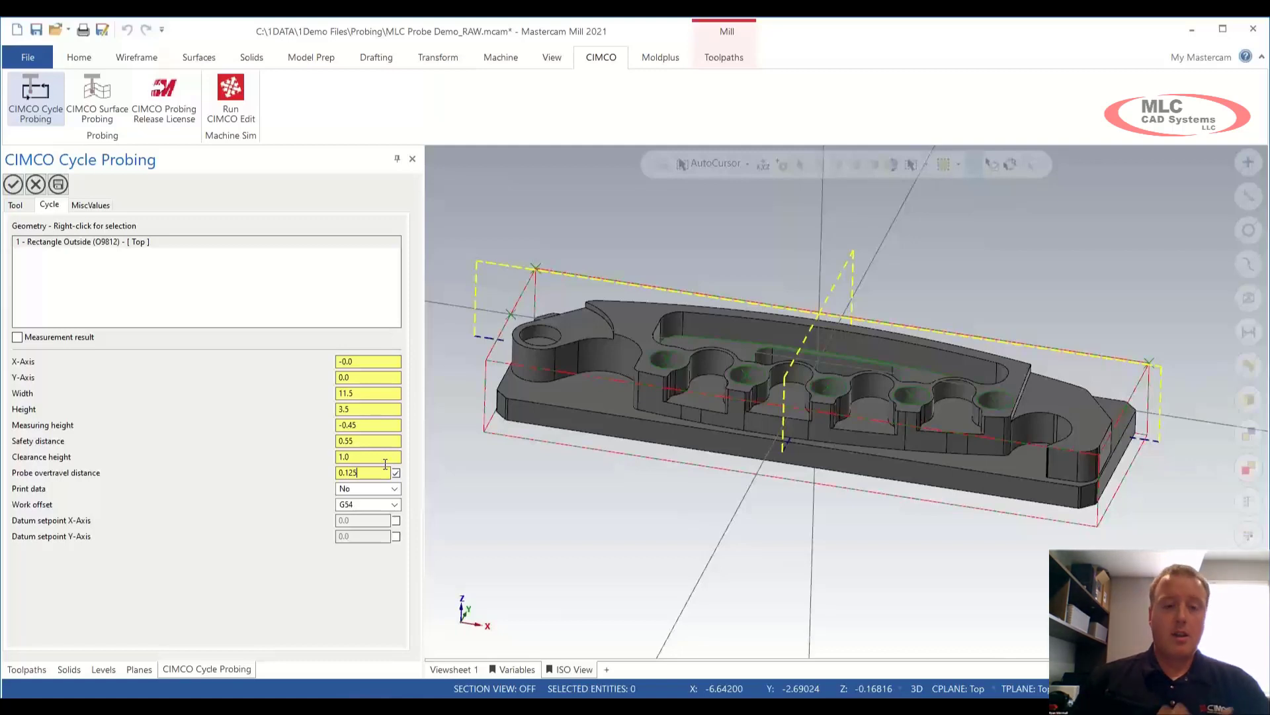
{"action": "left_click", "coordinate": [13, 185]}
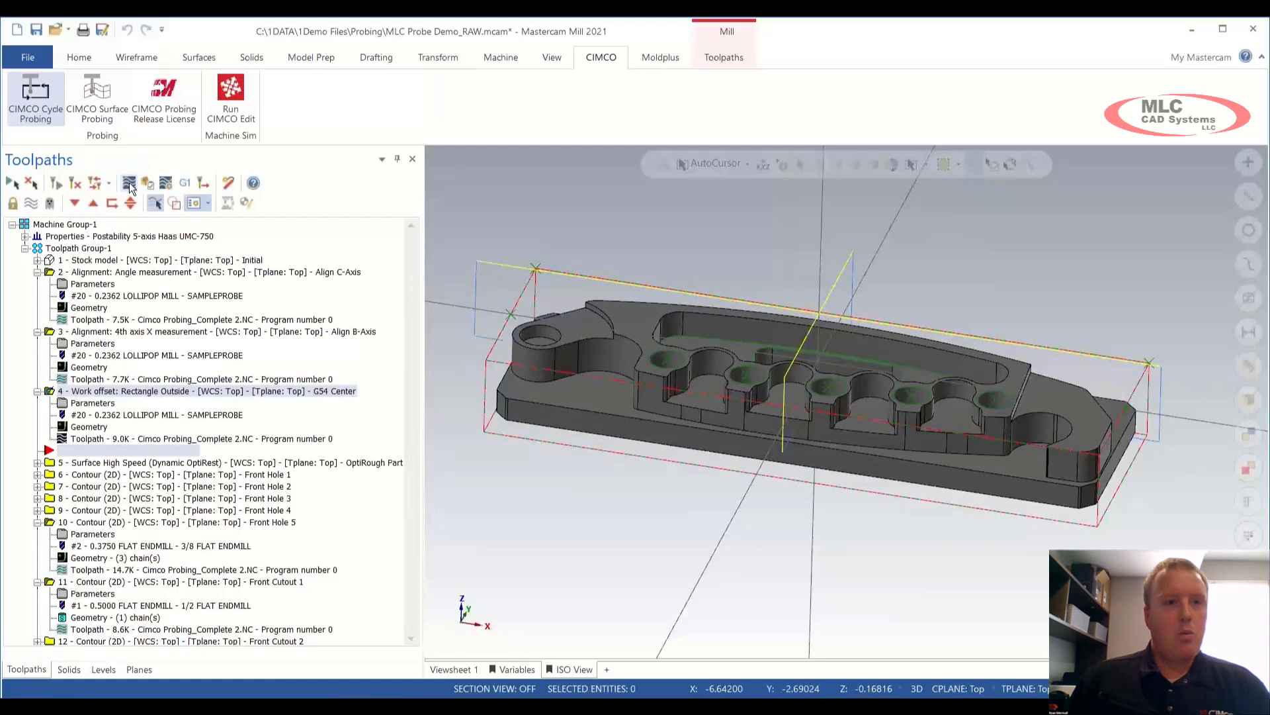
{"action": "left_click", "coordinate": [129, 183]}
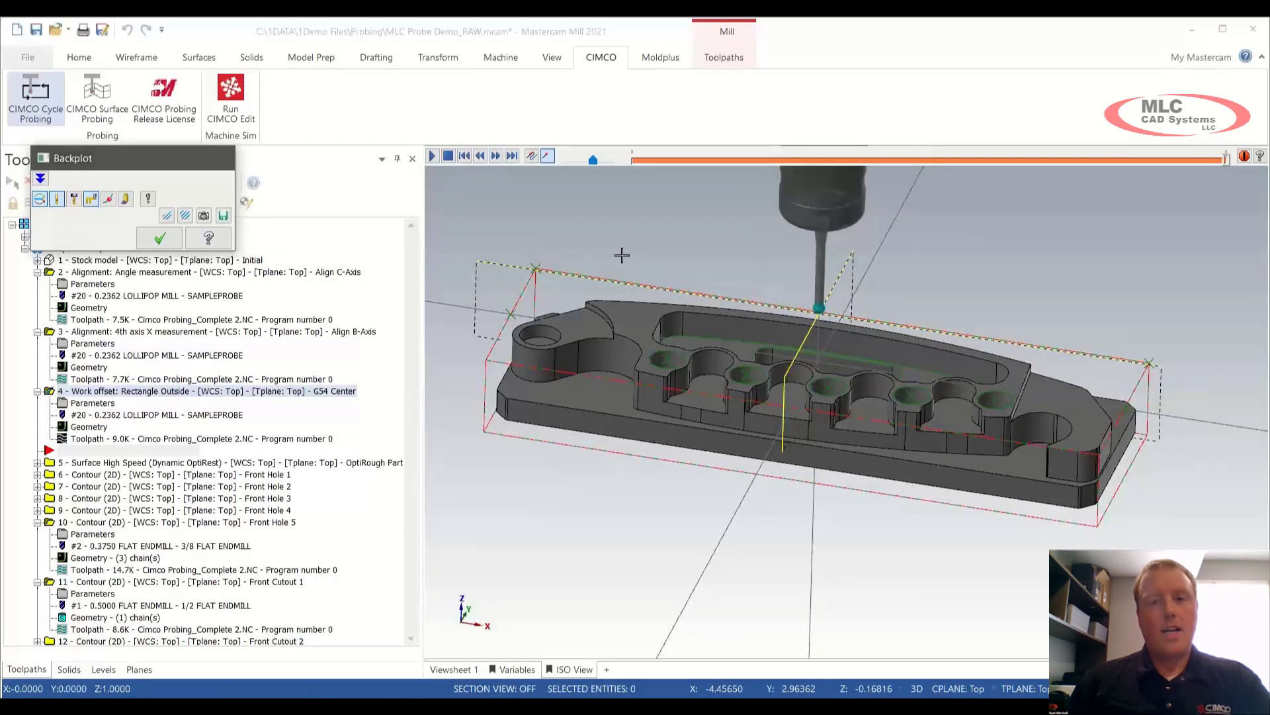
{"action": "key", "text": "Escape"}
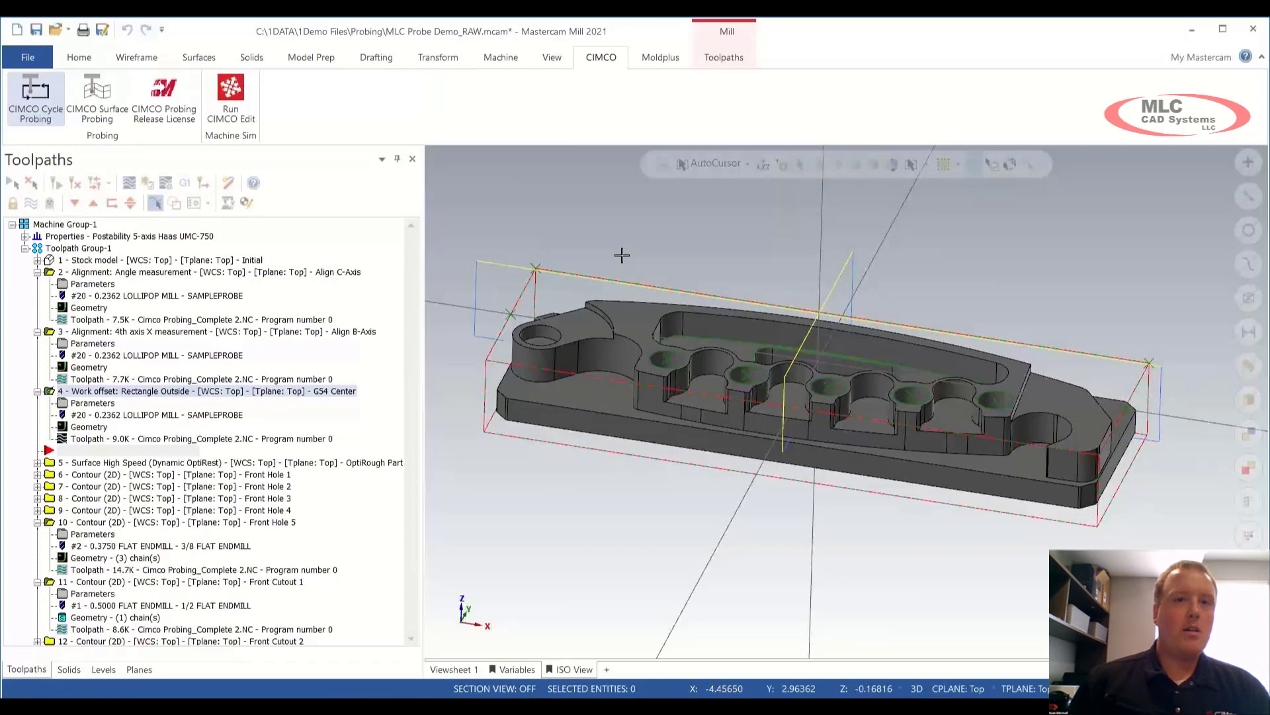
Step: Add a Point One Axis (O9811) cycle using SampleProbe tool 20, commented 'G54 Z Axis'
{"action": "left_click", "coordinate": [41, 116]}
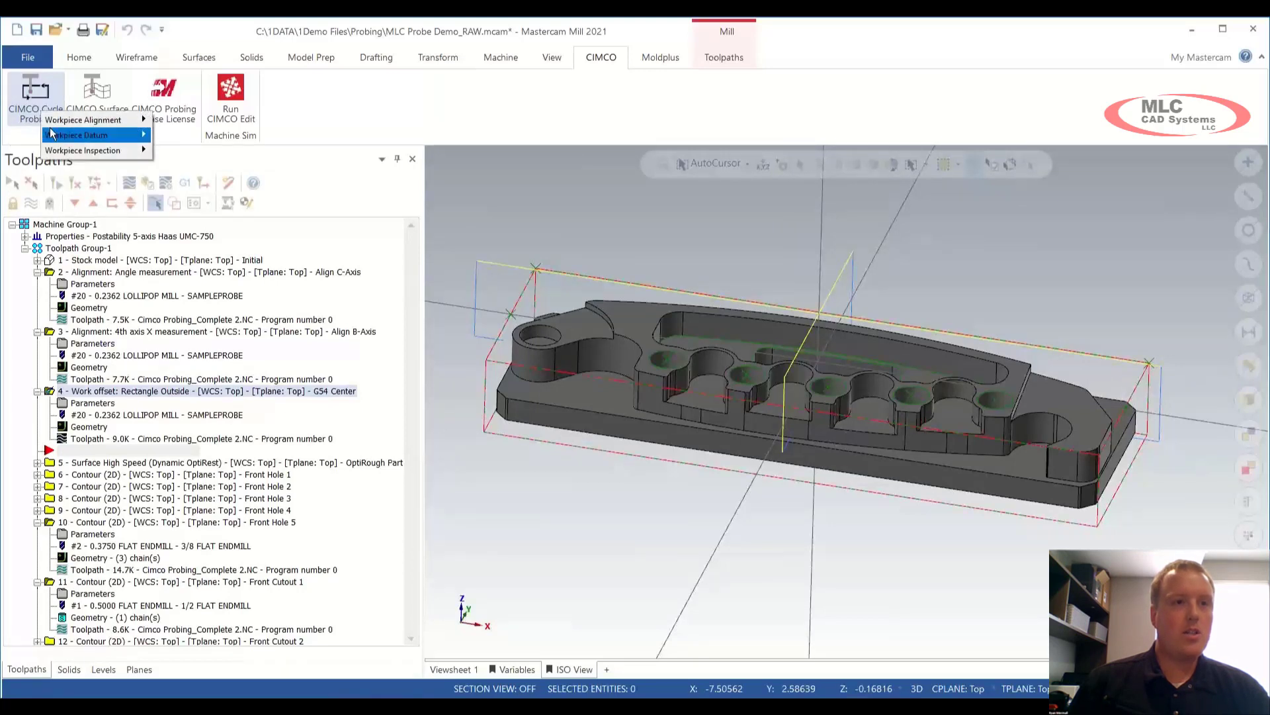
{"action": "mouse_move", "coordinate": [53, 136]}
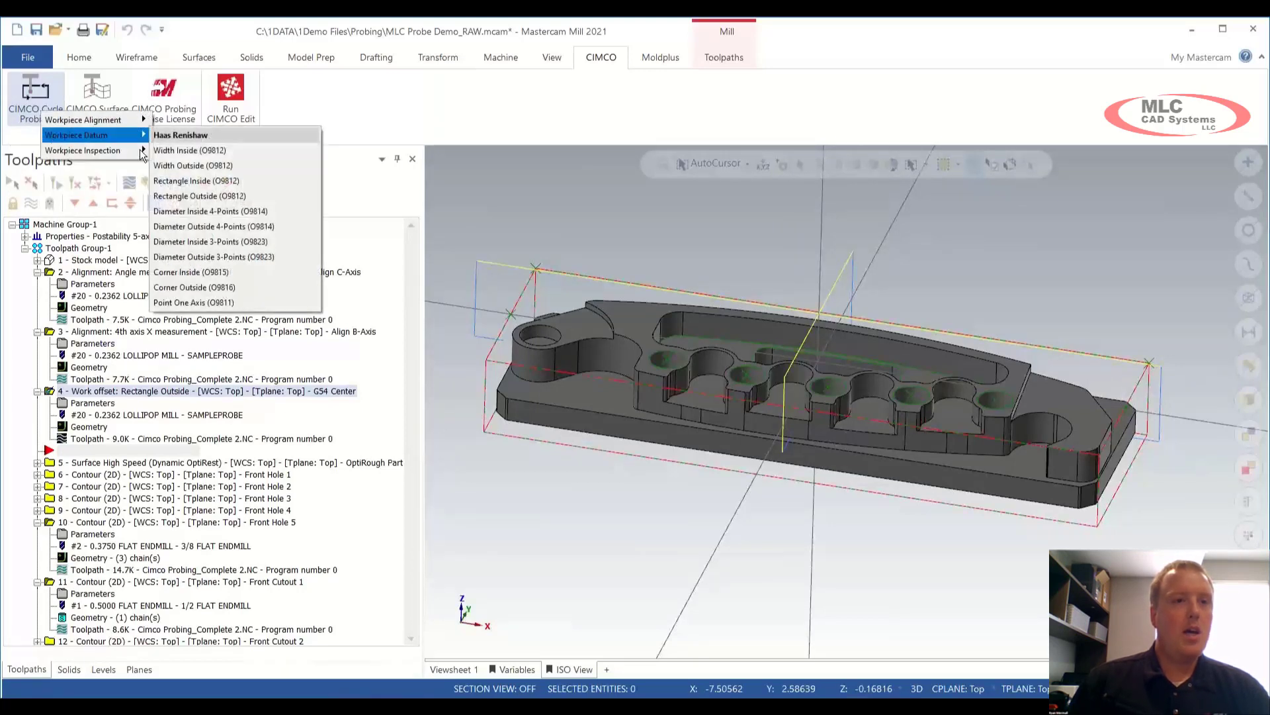
{"action": "left_click", "coordinate": [222, 303]}
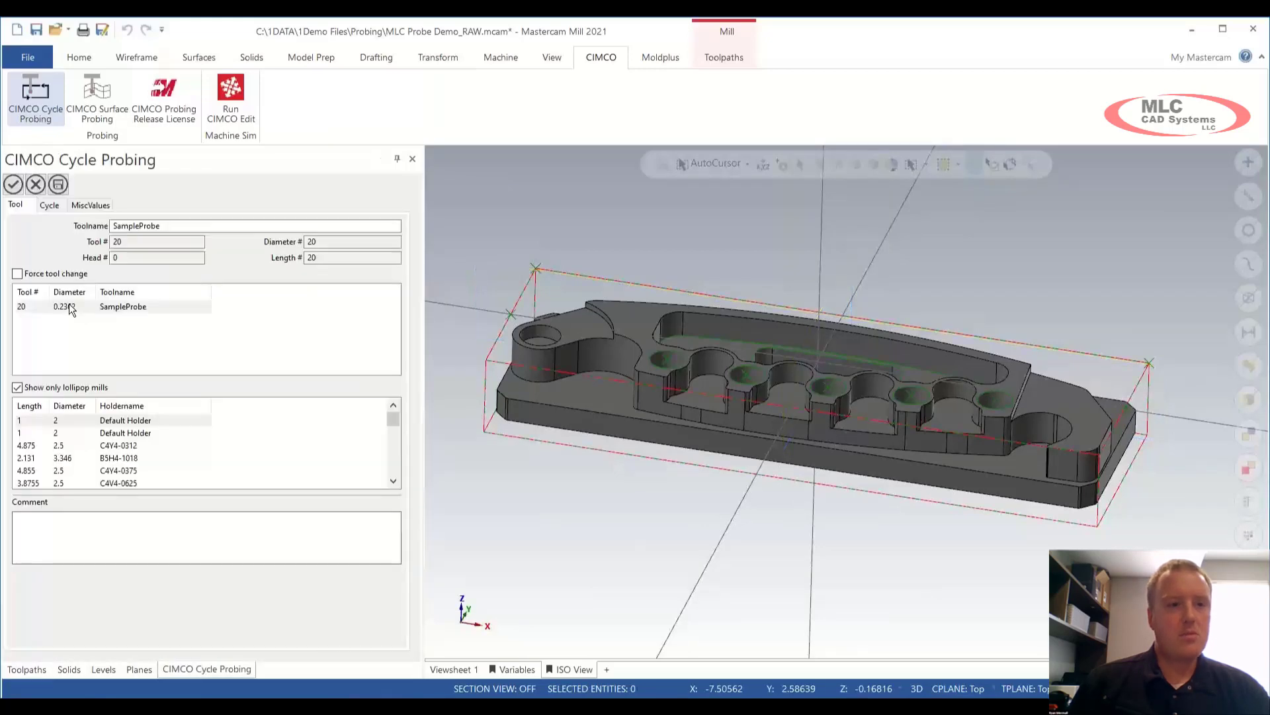
{"action": "left_click", "coordinate": [68, 303]}
{"action": "left_click", "coordinate": [77, 529]}
{"action": "type", "text": "G"}
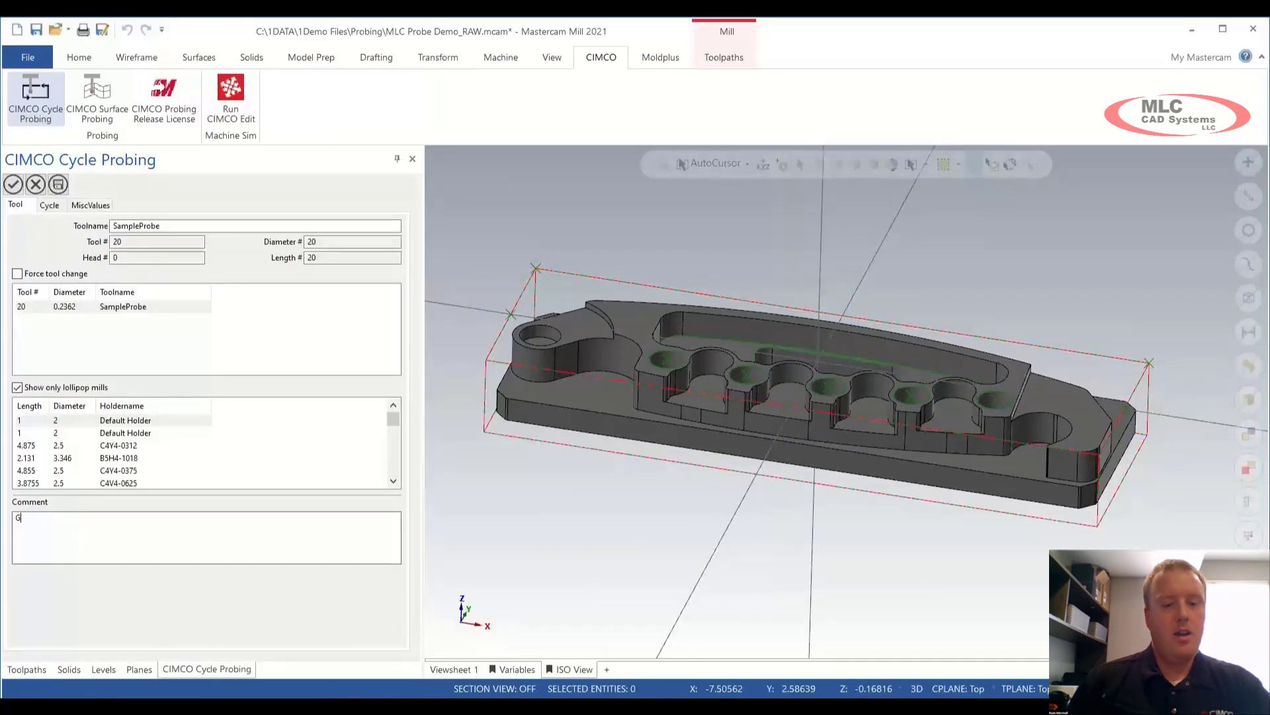
{"action": "type", "text": "54 Z A"}
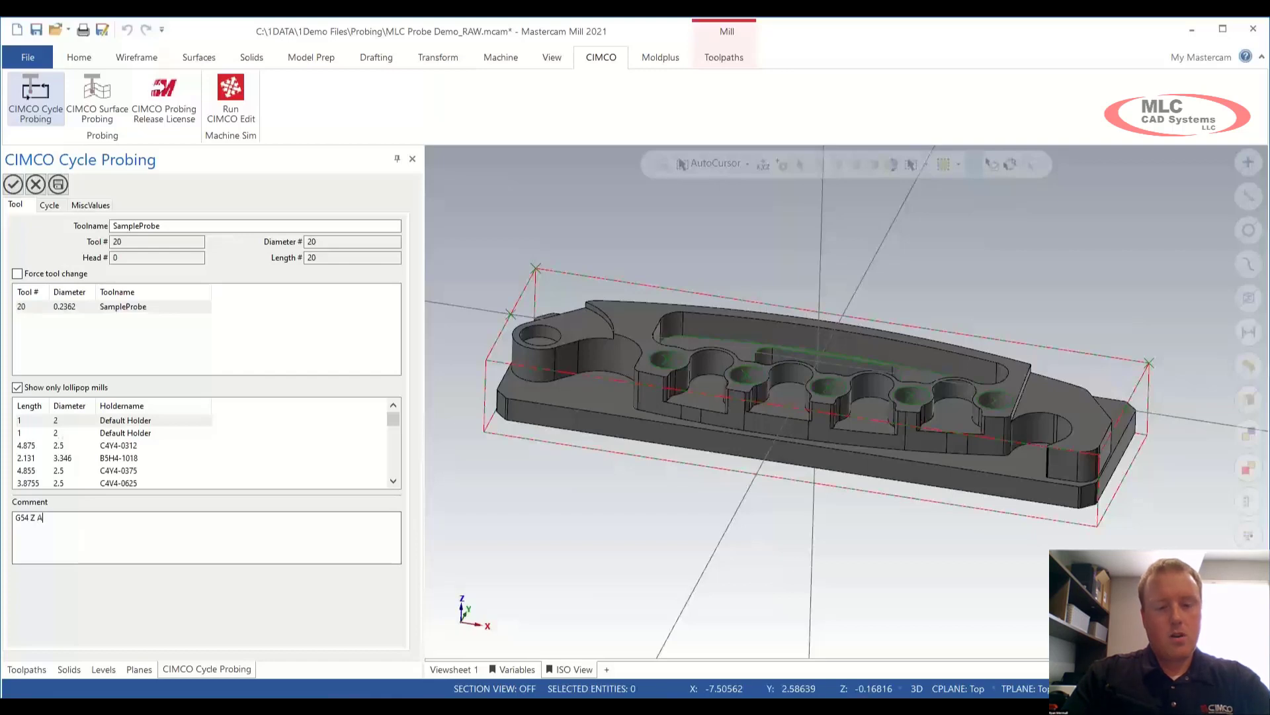
{"action": "type", "text": "xis"}
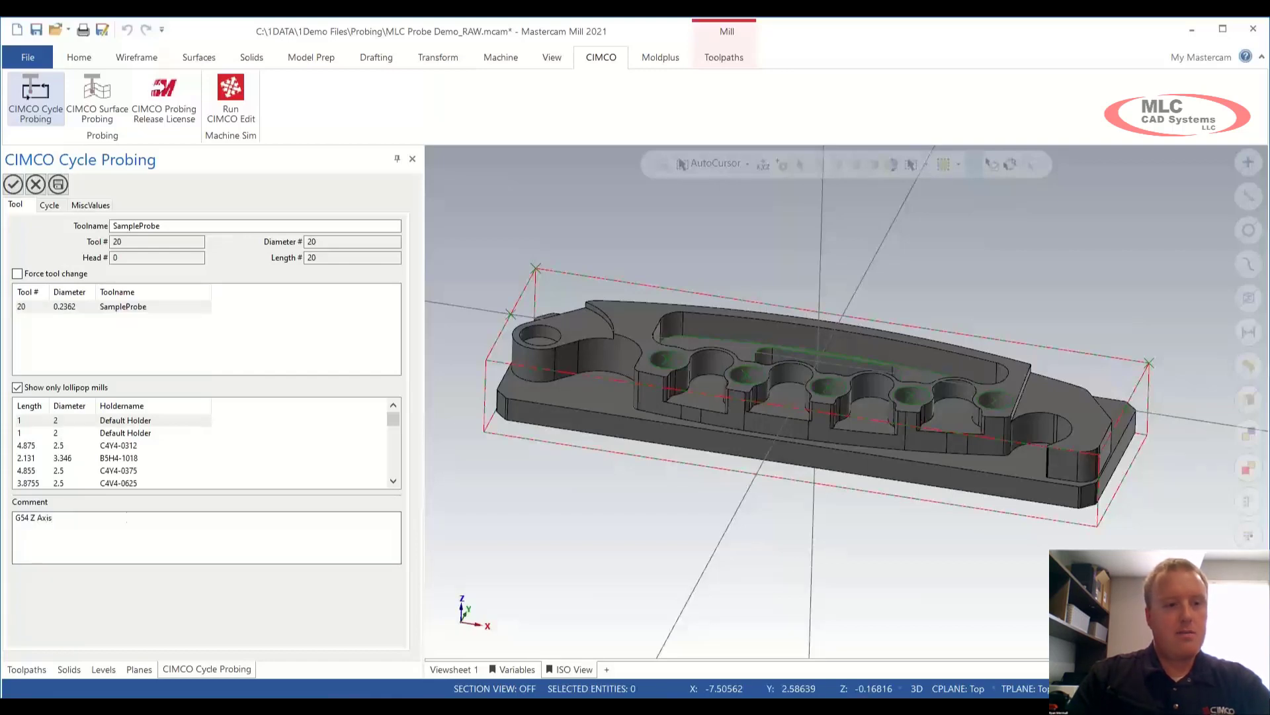
Step: Select the point on the part's top as the Z probe location
{"action": "left_click", "coordinate": [56, 205]}
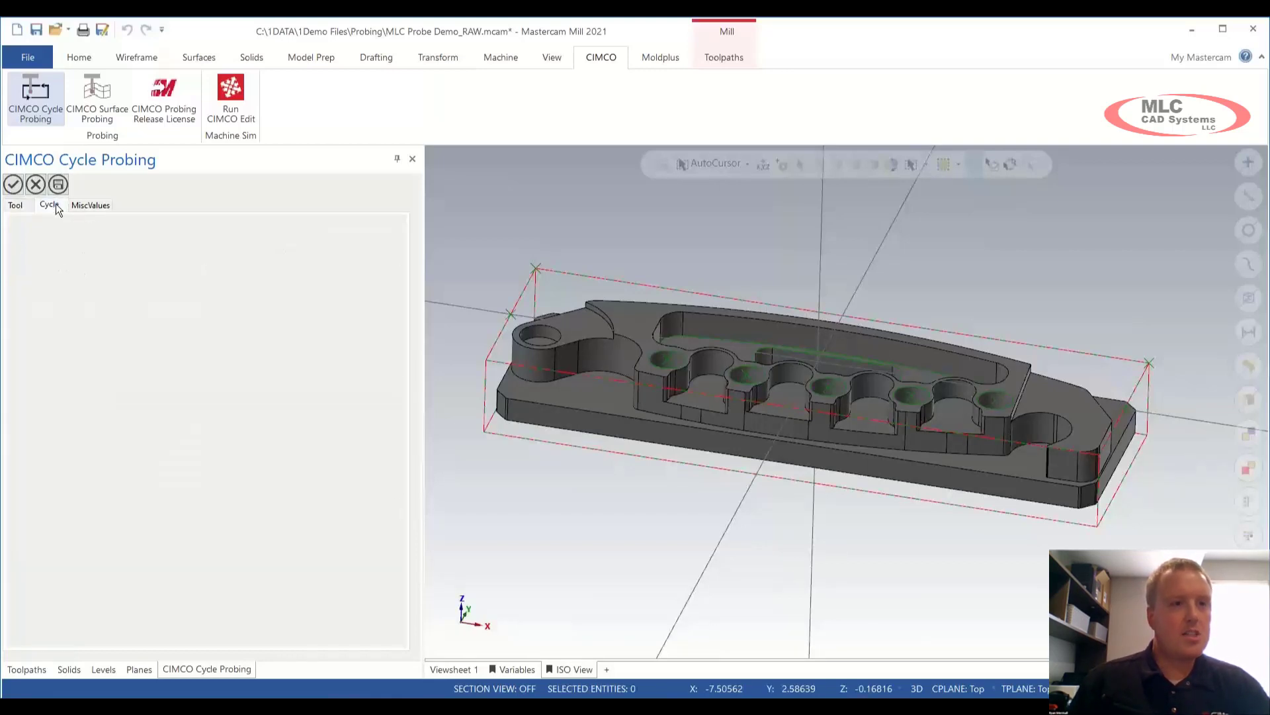
{"action": "right_click", "coordinate": [158, 275]}
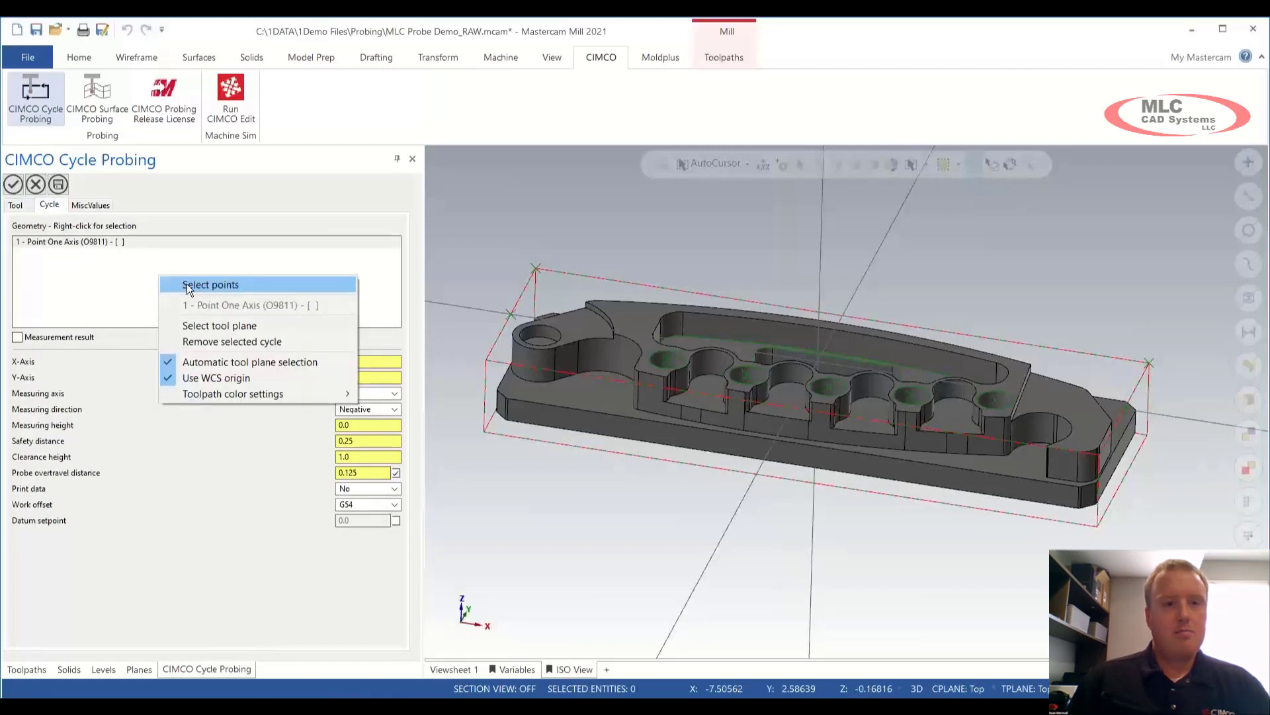
{"action": "left_click", "coordinate": [186, 285]}
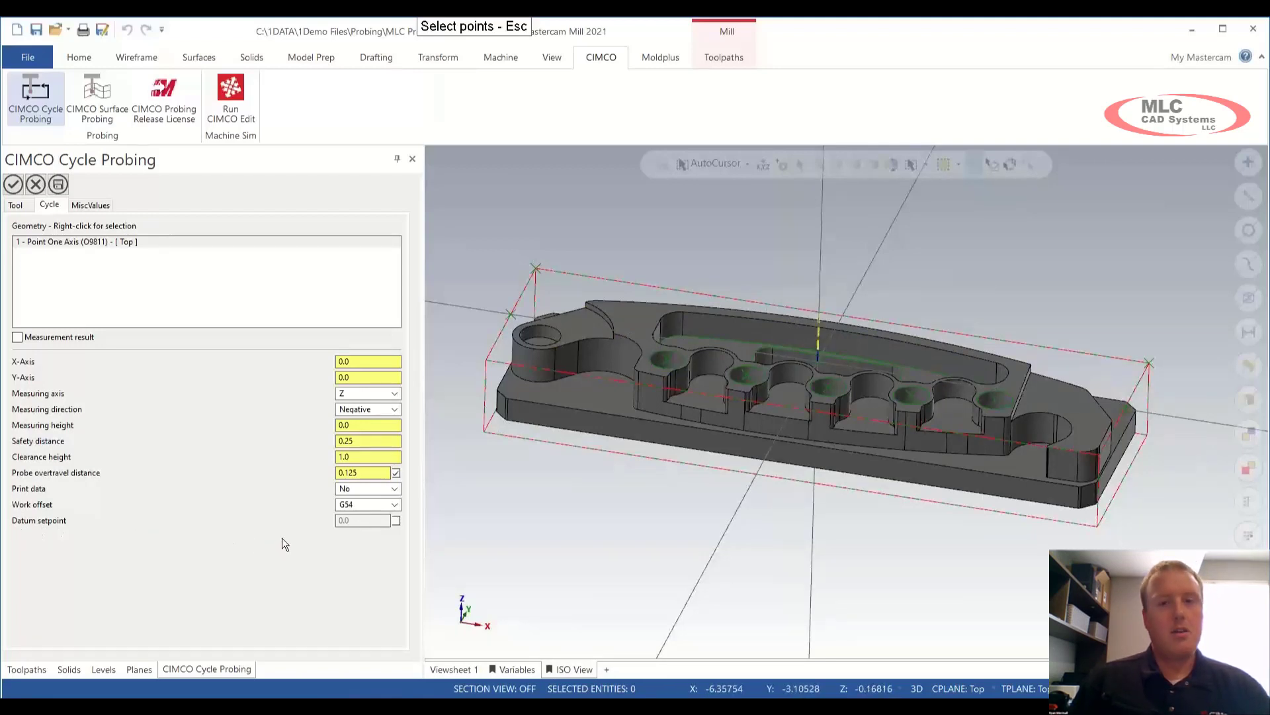
Step: Enable a -0.01 datum setpoint and accept the G54 Z Axis cycle
{"action": "left_click", "coordinate": [396, 520]}
{"action": "left_click_drag", "start_coordinate": [350, 520], "coordinate": [324, 519]}
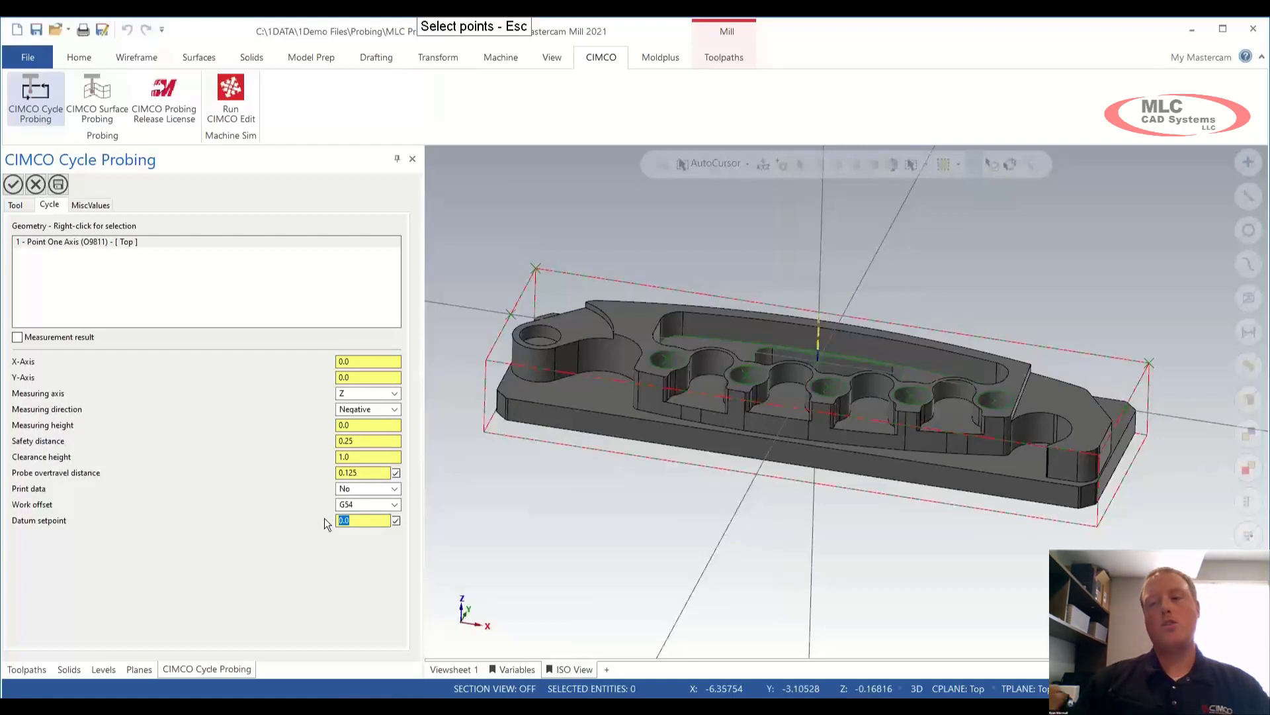
{"action": "type", "text": "-.01"}
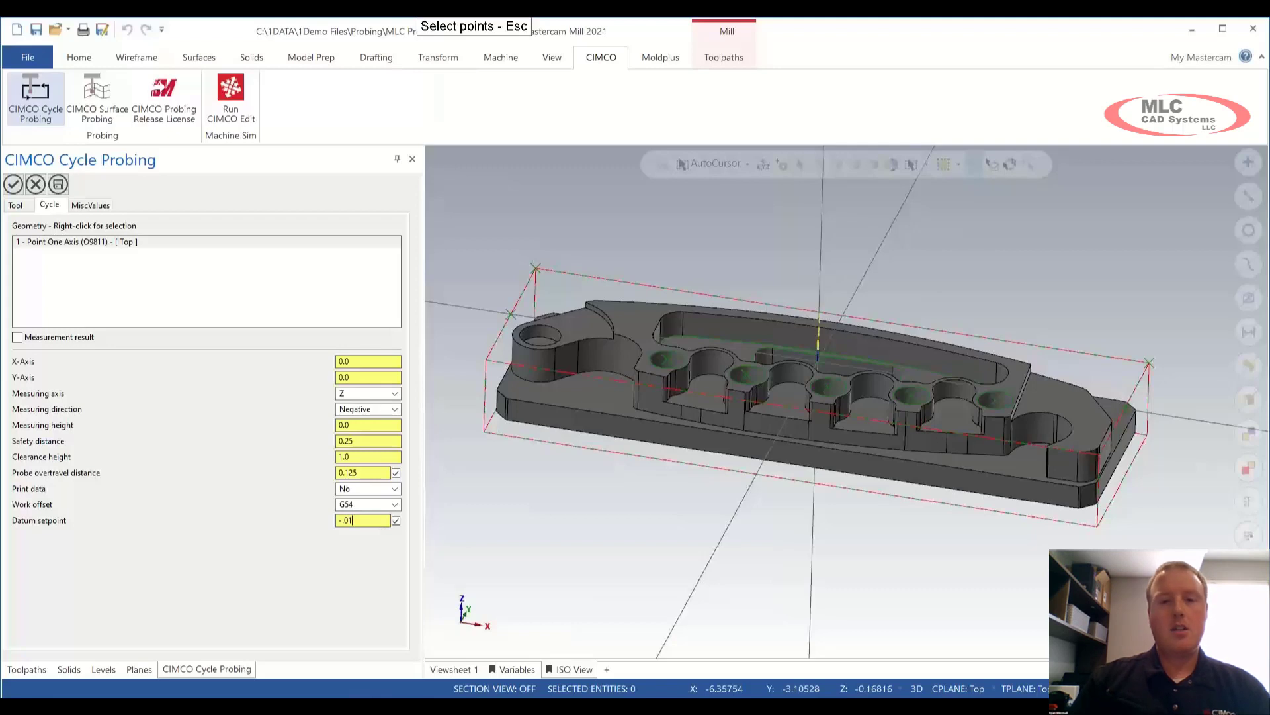
{"action": "key", "text": "Tab"}
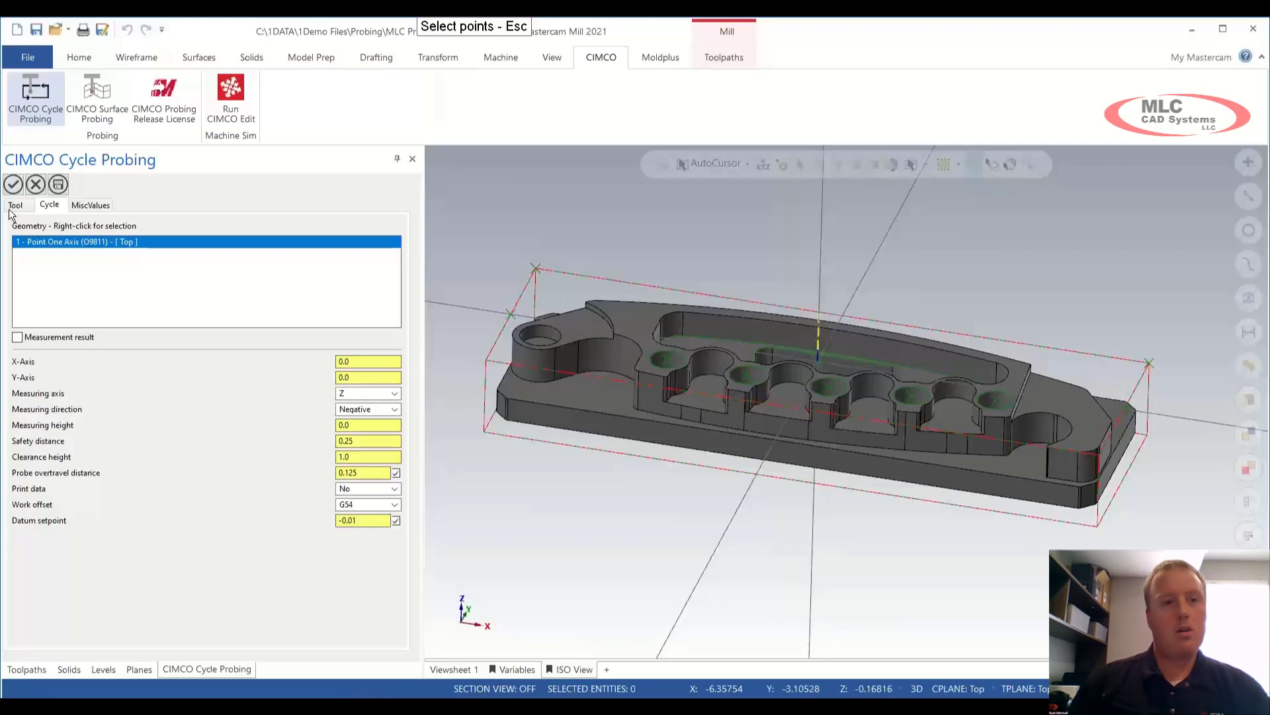
{"action": "left_click", "coordinate": [14, 184]}
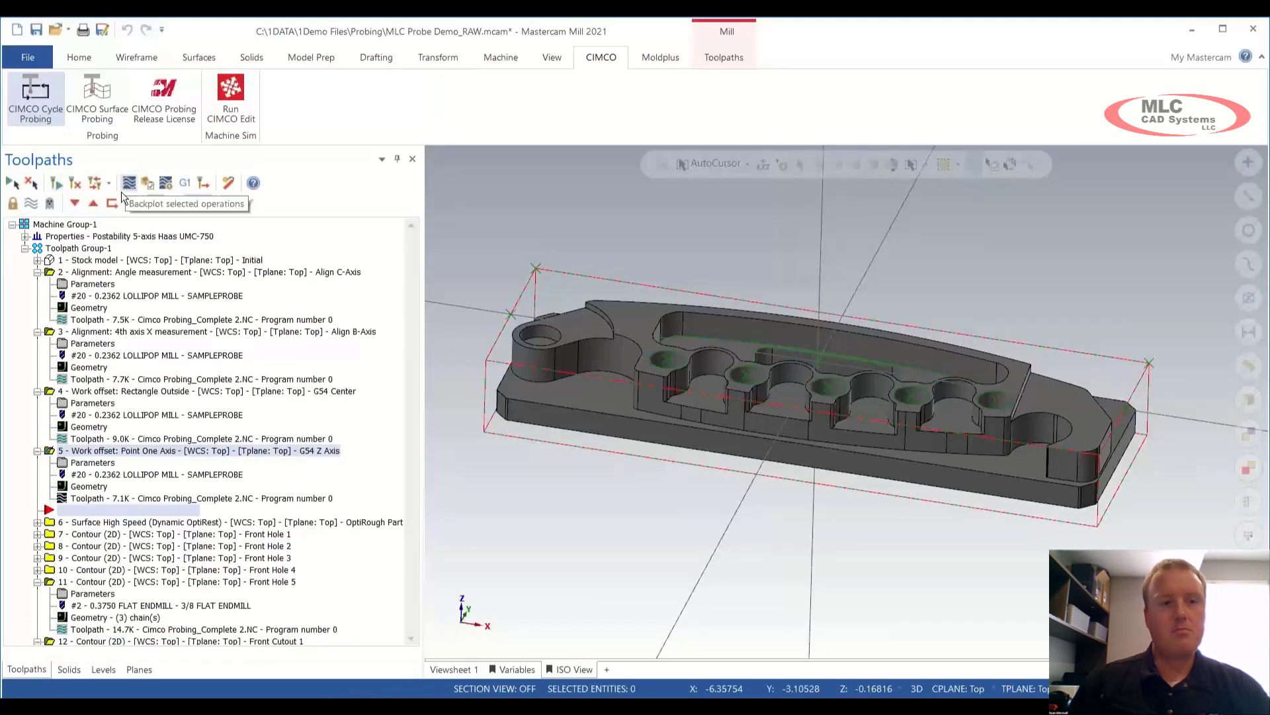
Step: Backplot probing operations 2 through 5, then save MLC Probe Demo_RAW
{"action": "left_click", "coordinate": [122, 272]}
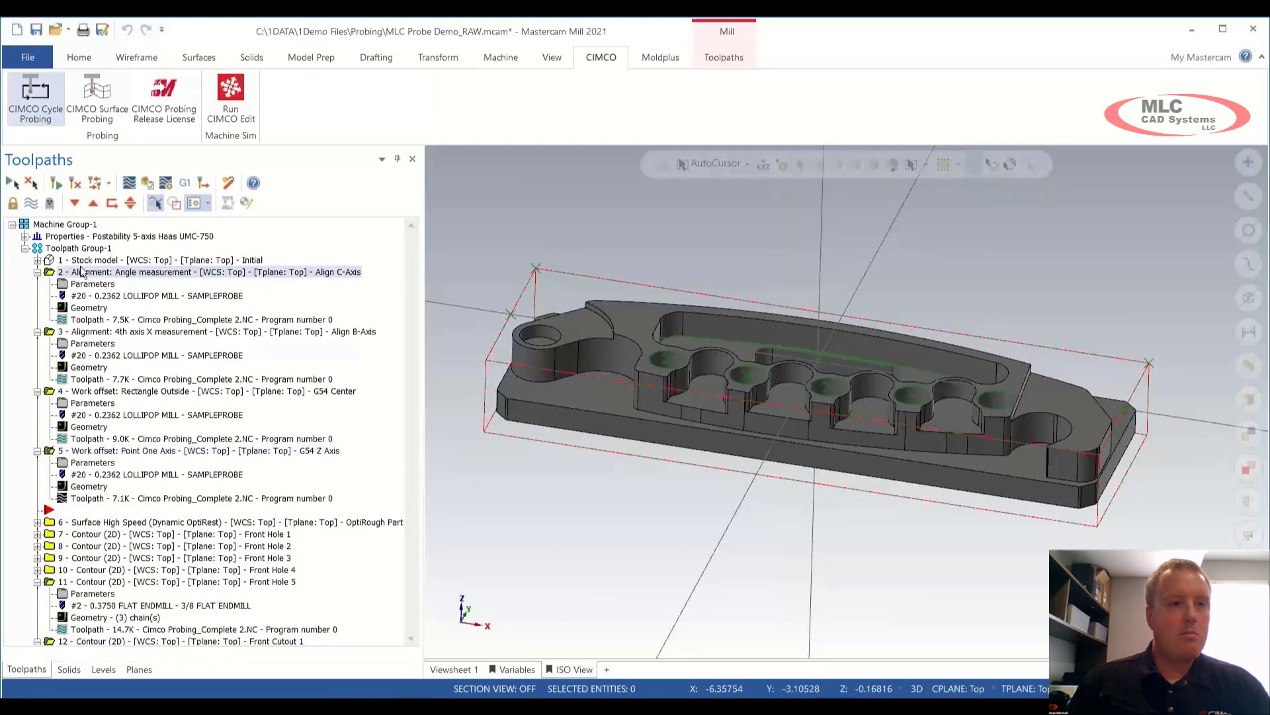
{"action": "left_click", "coordinate": [83, 527]}
{"action": "left_click", "coordinate": [80, 451]}
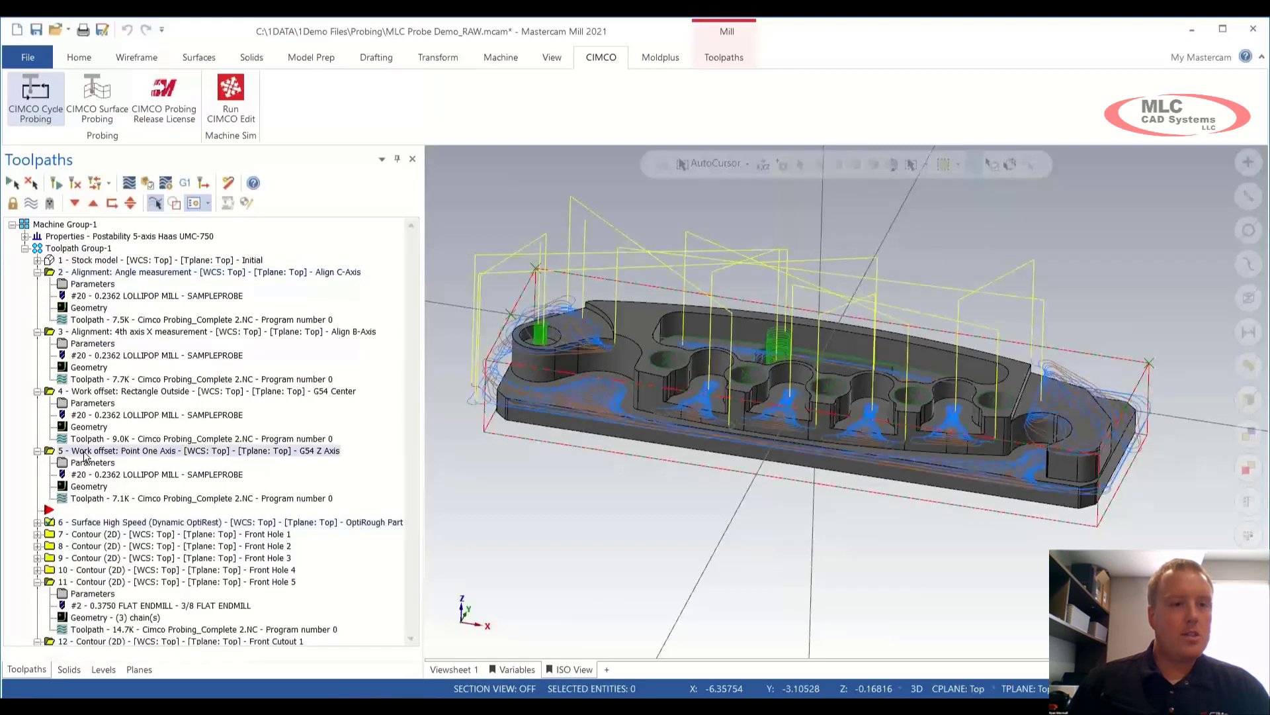
{"action": "left_click", "coordinate": [92, 273]}
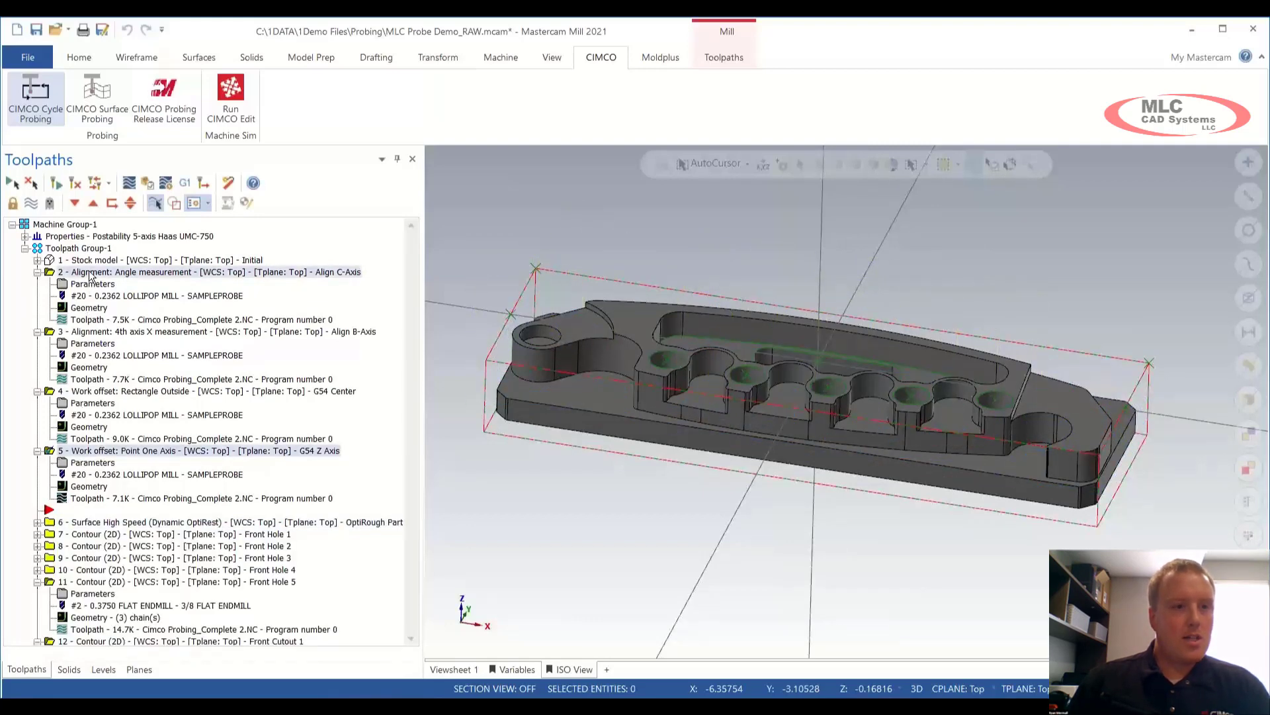
{"action": "left_click", "coordinate": [129, 184]}
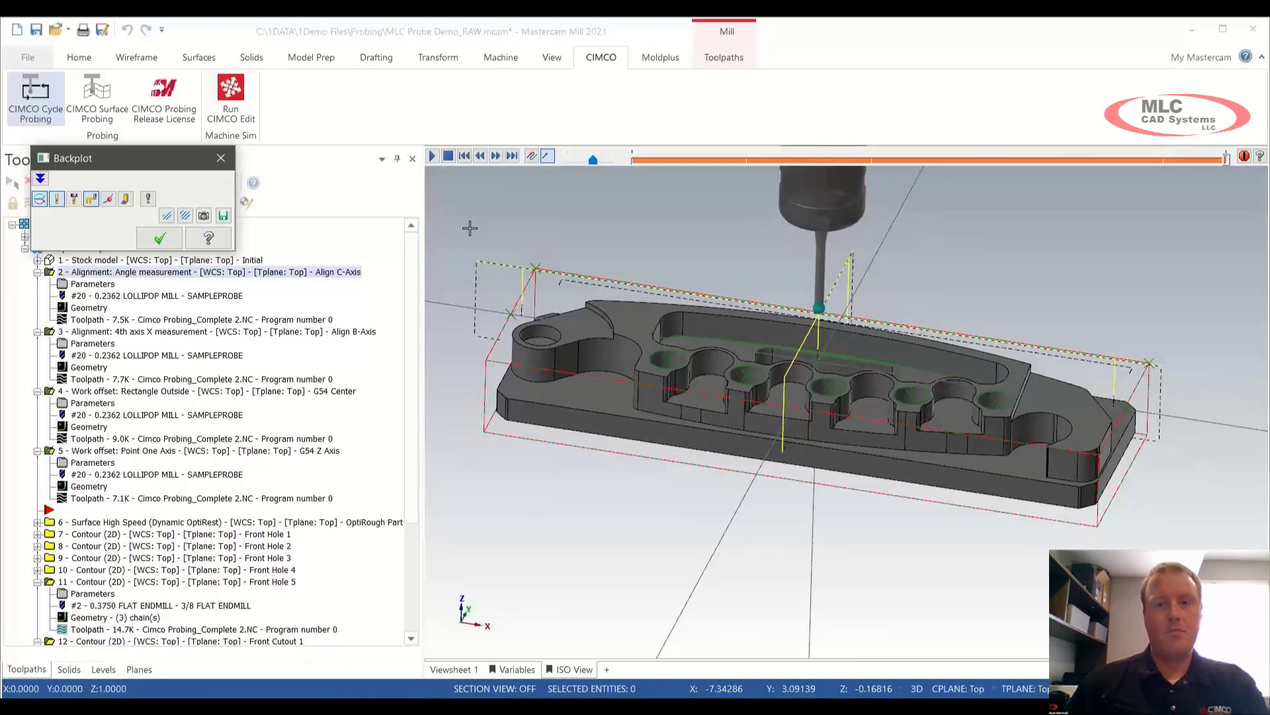
{"action": "key", "text": "Escape"}
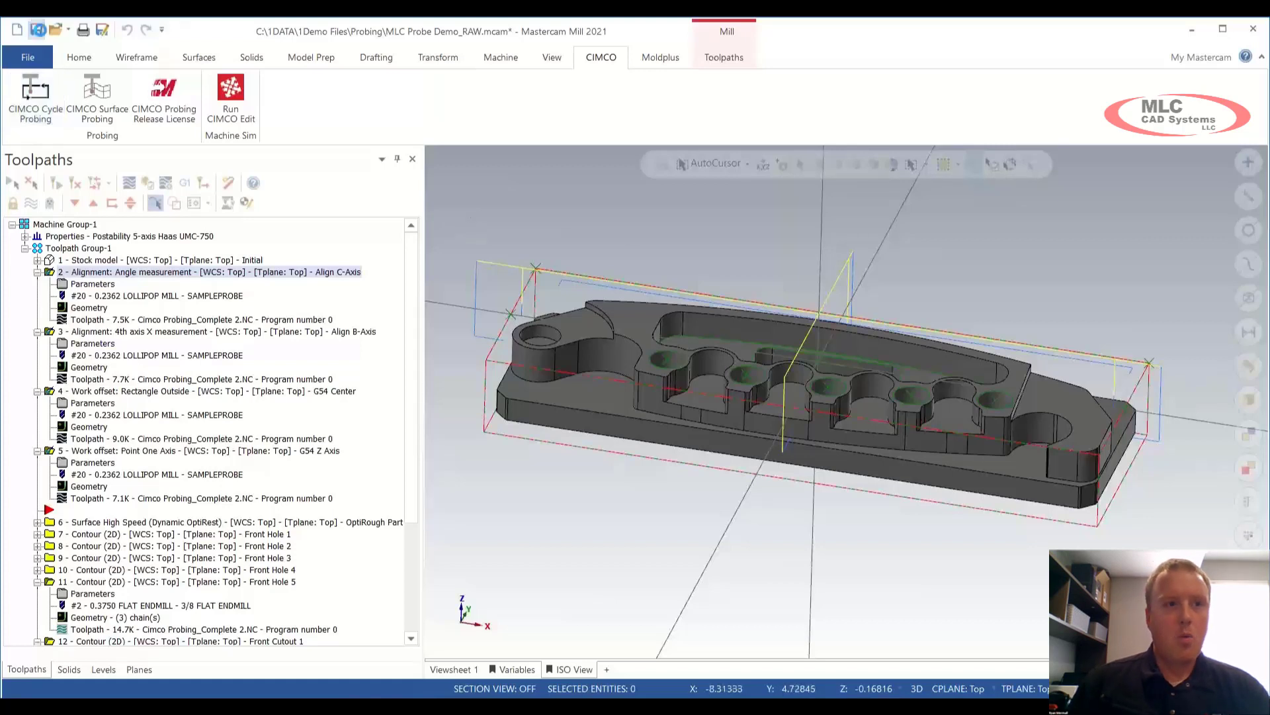
{"action": "left_click", "coordinate": [38, 30]}
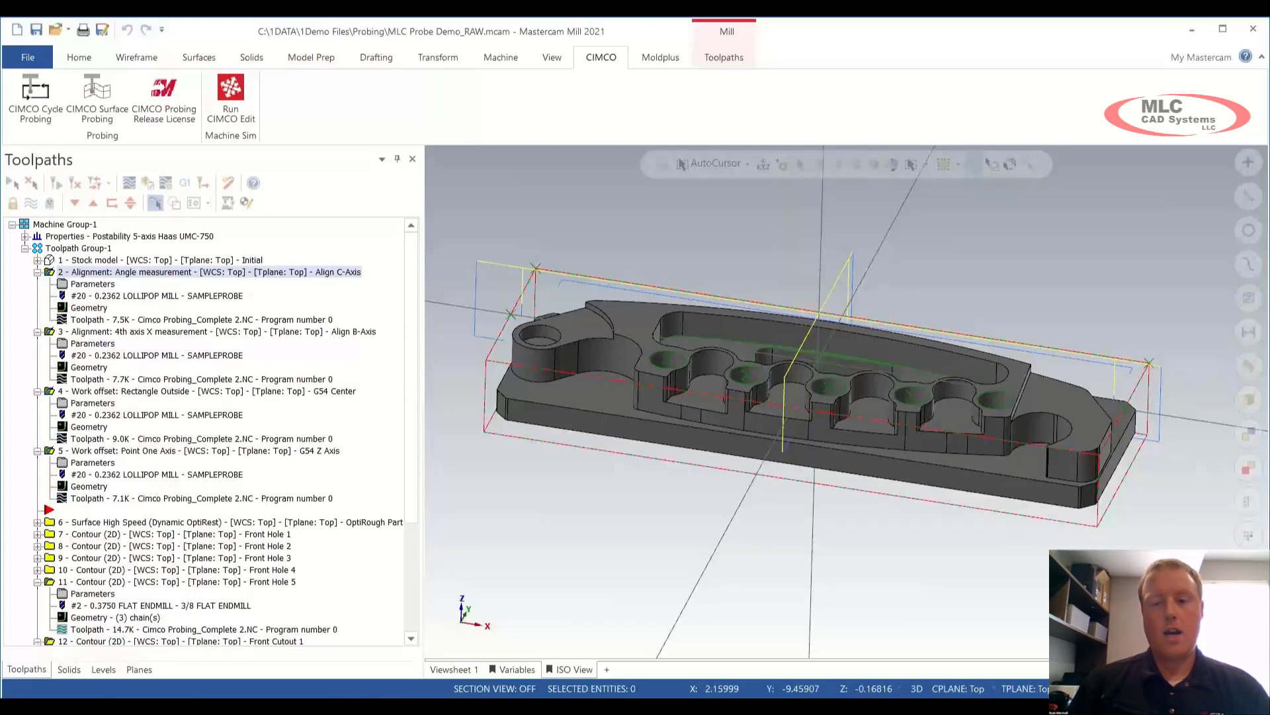
Step: Switch to MLC Probe Demo_RAW_SHIFTED.mcam and add a Corner Outside (O9816) workpiece datum cycle
{"action": "left_click", "coordinate": [995, 637]}
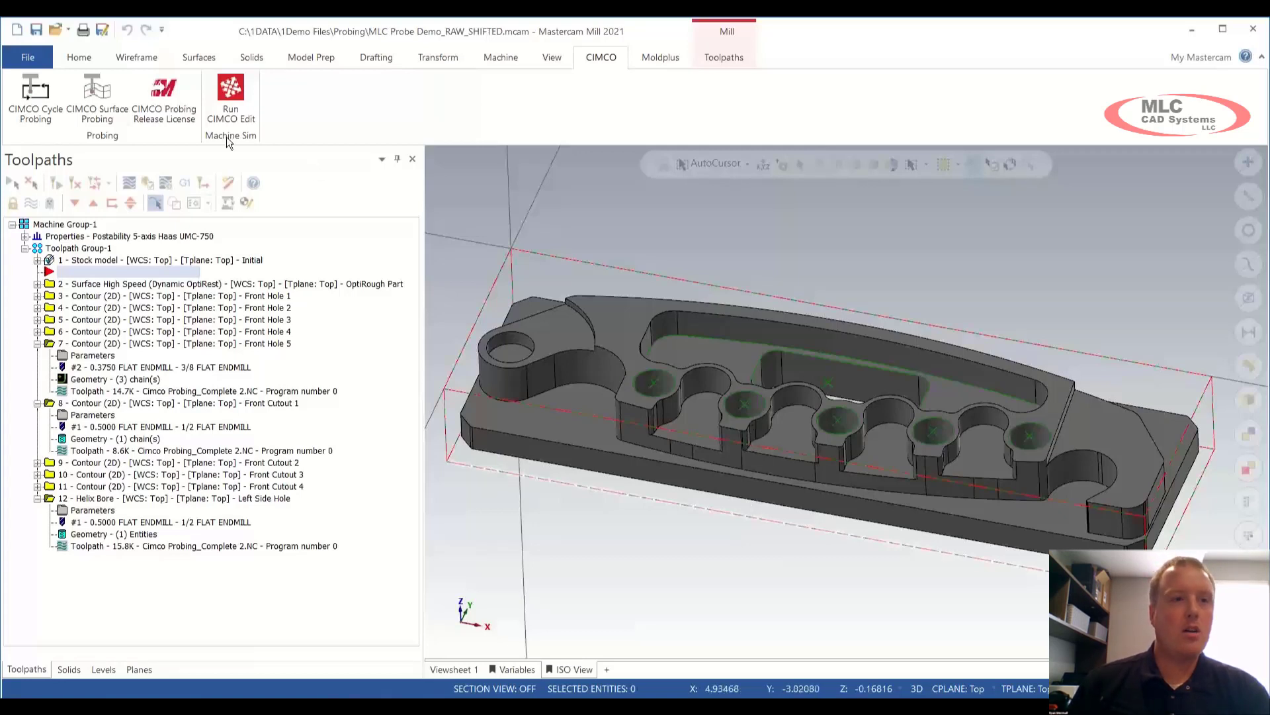
{"action": "left_click", "coordinate": [28, 101]}
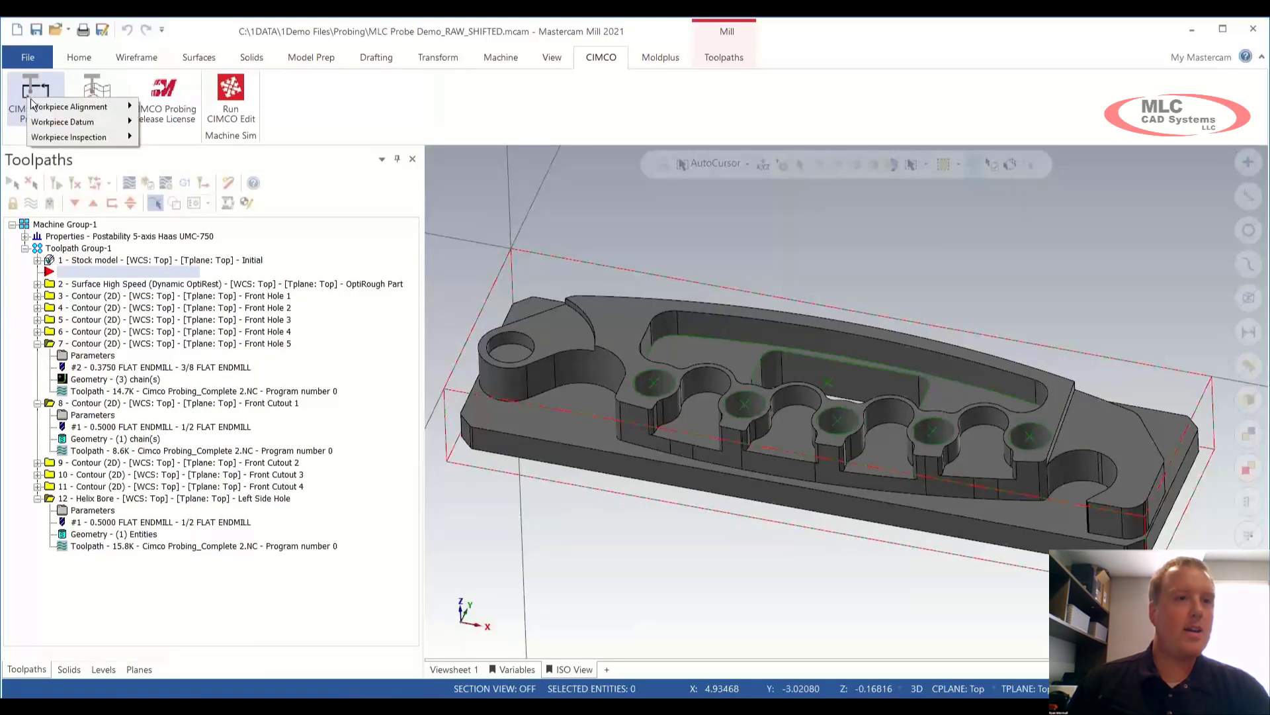
{"action": "mouse_move", "coordinate": [64, 122]}
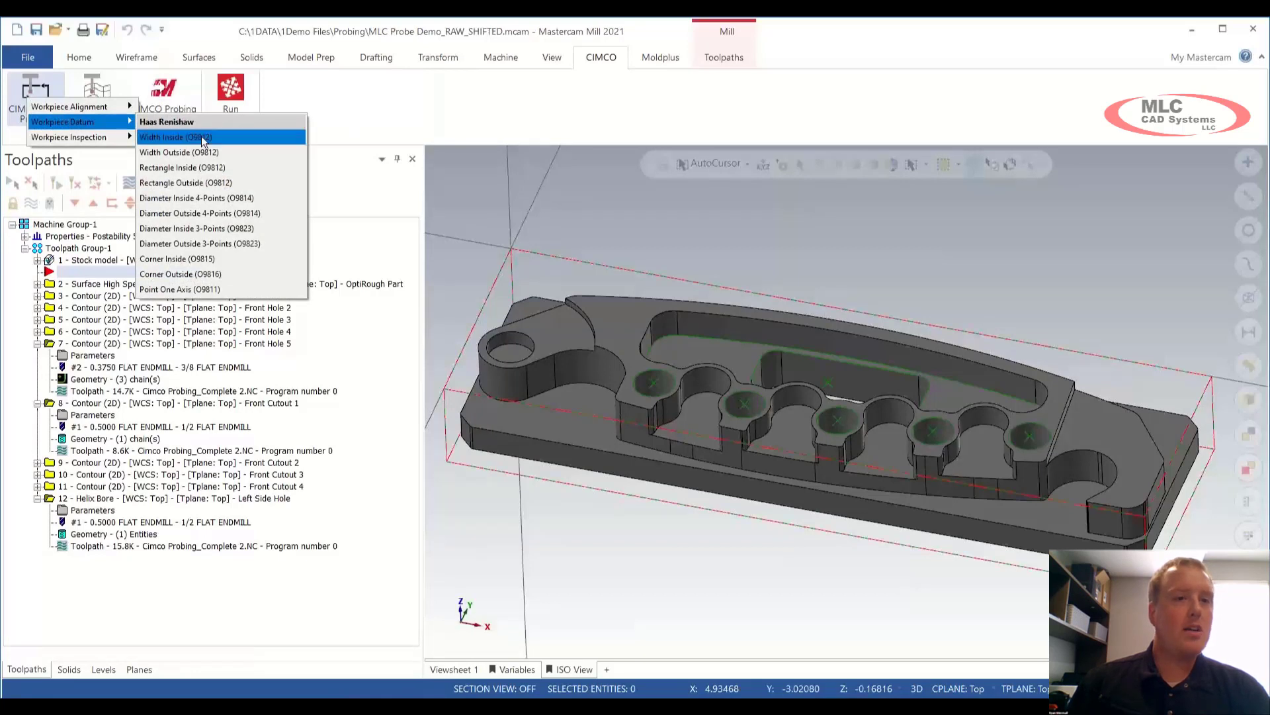
{"action": "left_click", "coordinate": [231, 273]}
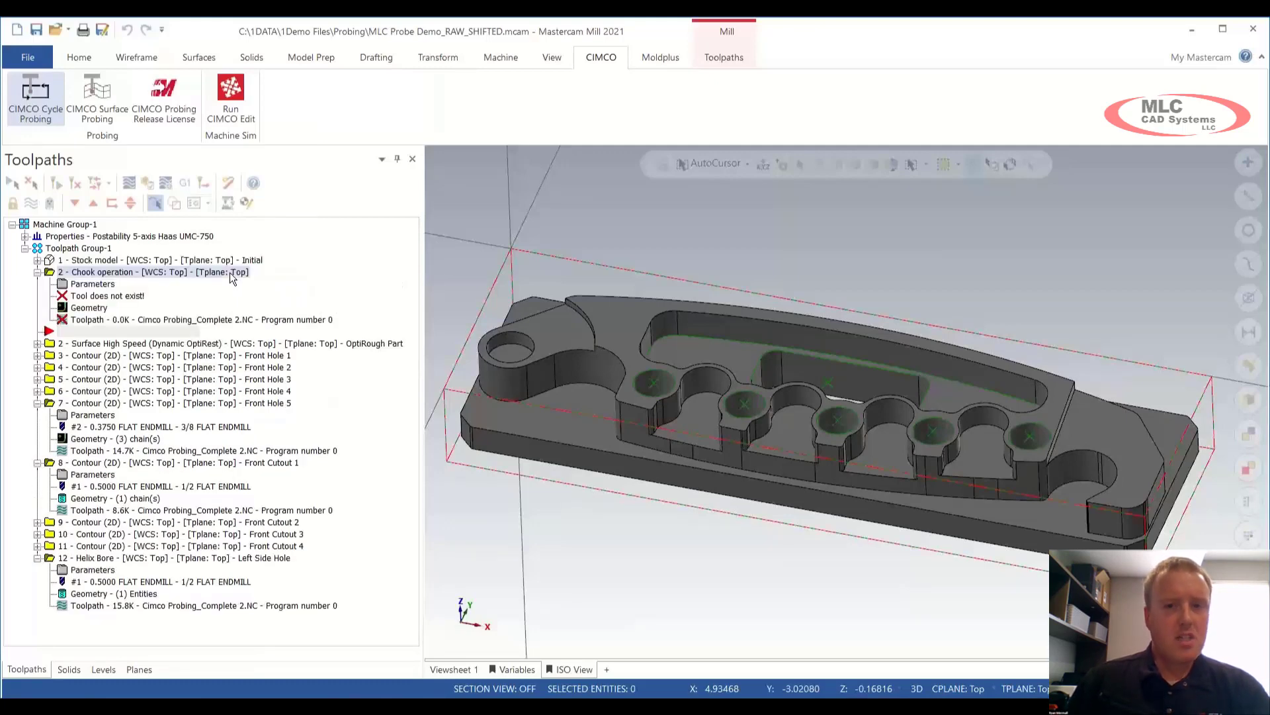
Step: Assign SampleProbe tool 20 and pick the stock's top and left edges as the corner
{"action": "left_click", "coordinate": [62, 306]}
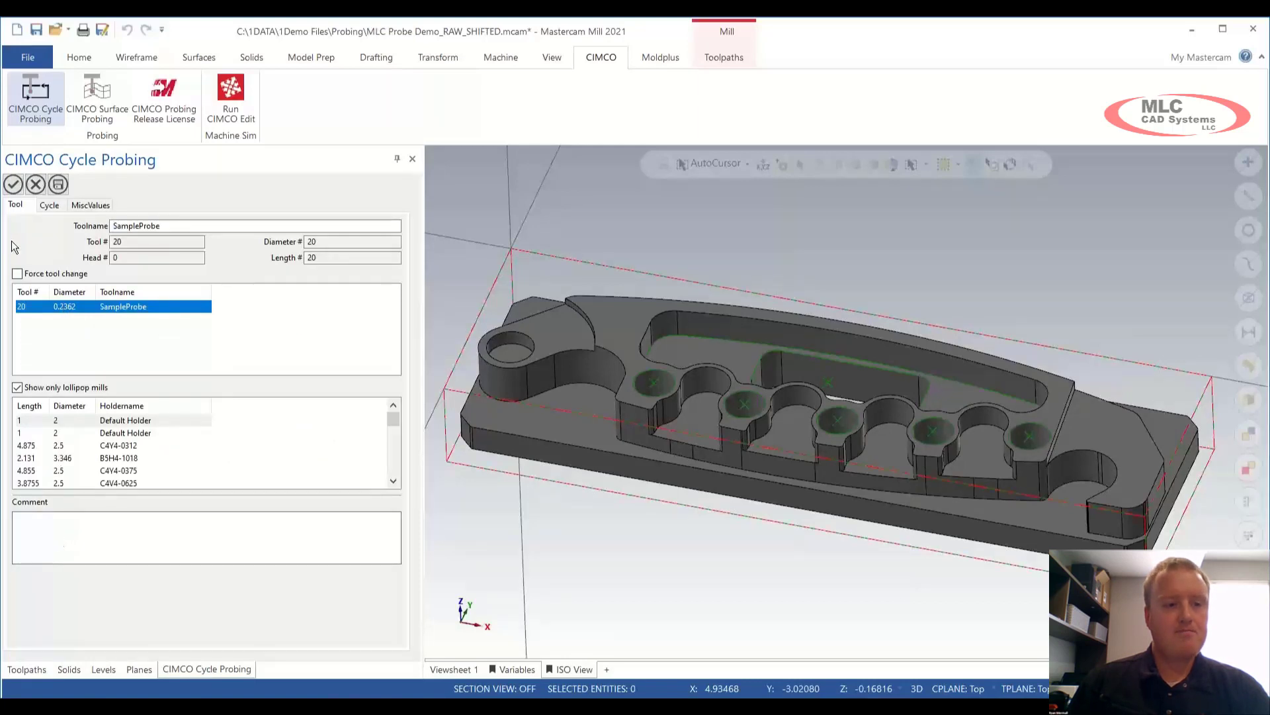
{"action": "left_click", "coordinate": [49, 205]}
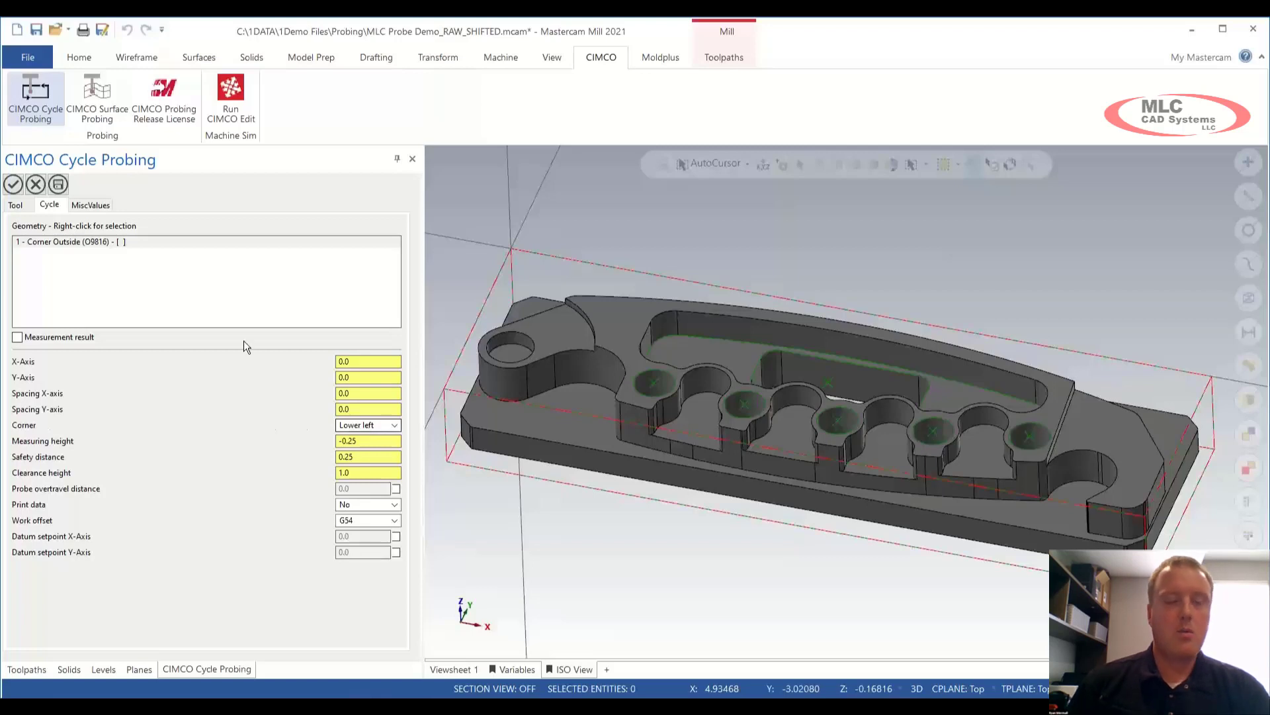
{"action": "right_click", "coordinate": [186, 289]}
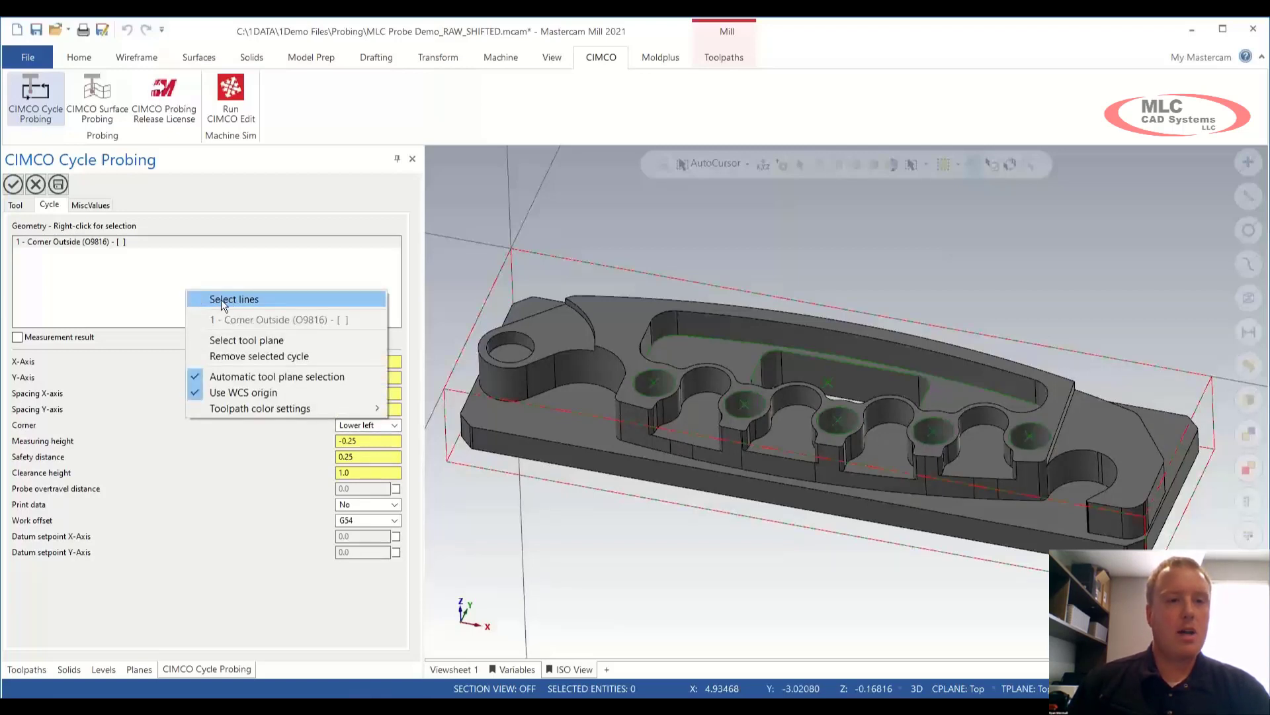
{"action": "left_click", "coordinate": [221, 299]}
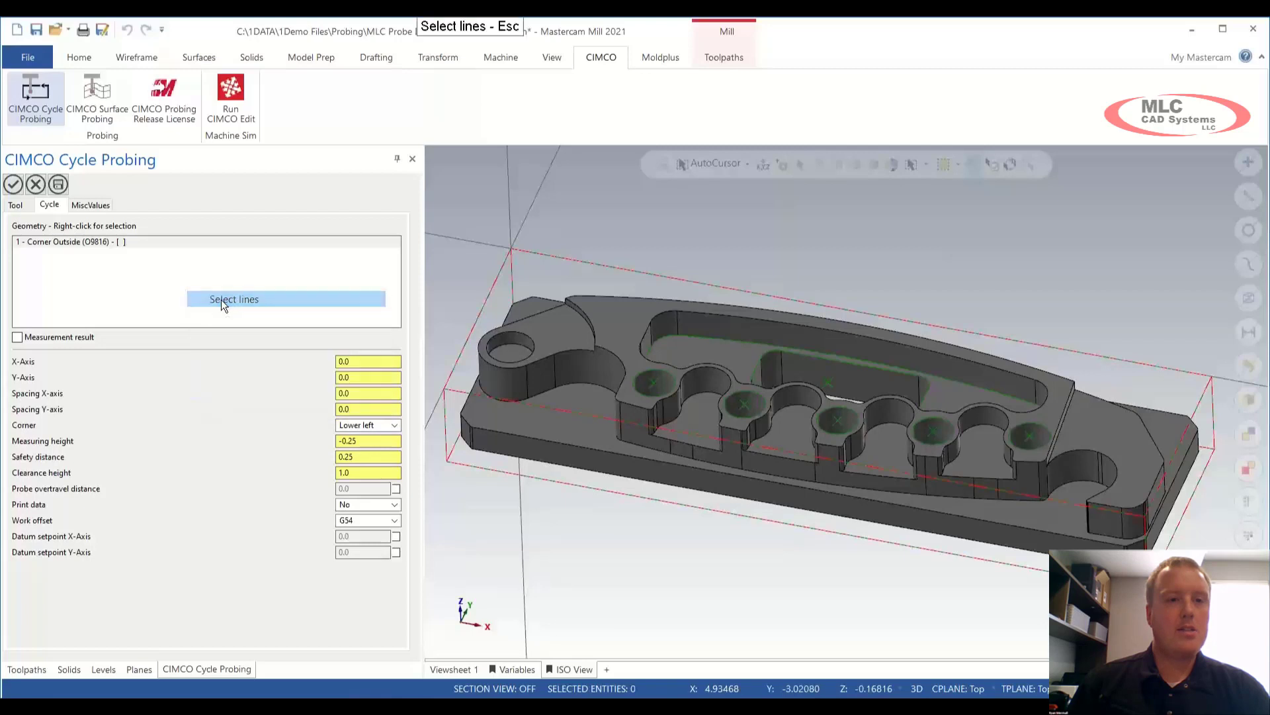
{"action": "left_click", "coordinate": [548, 253]}
{"action": "left_click", "coordinate": [502, 271]}
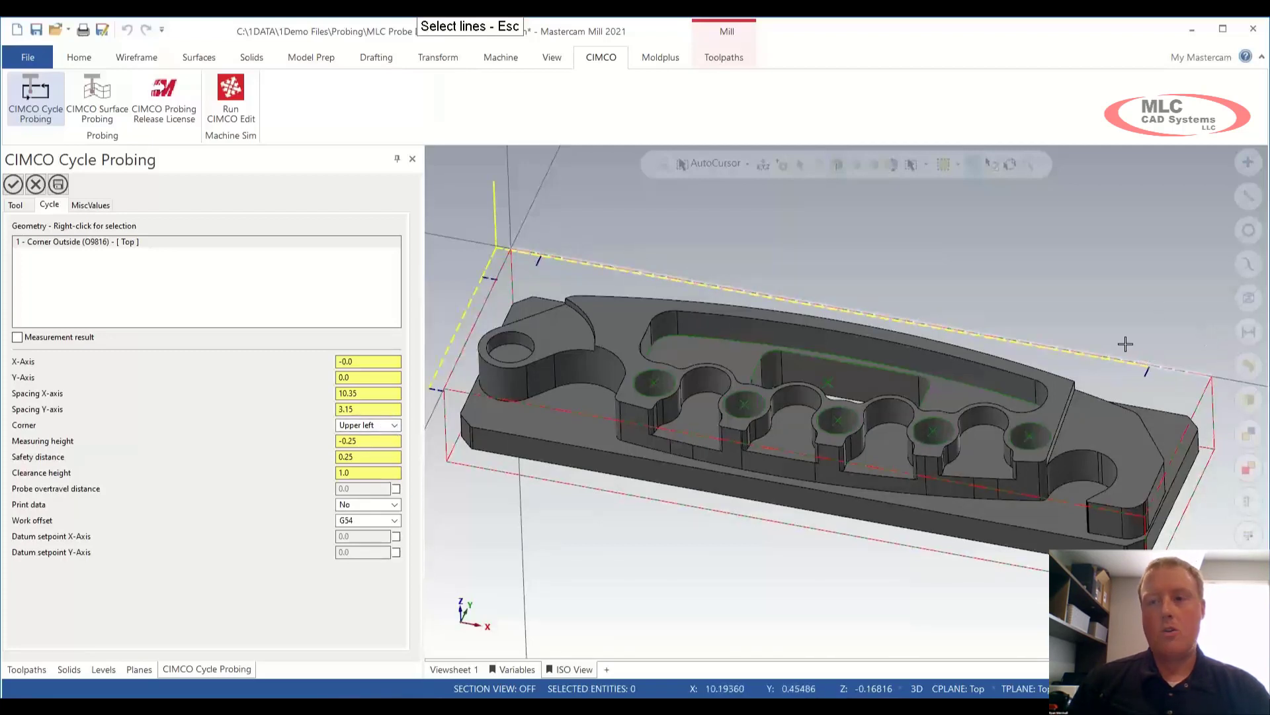
Step: Set the work offset to G55, accept the cycle, and backplot its moves
{"action": "left_click", "coordinate": [394, 520]}
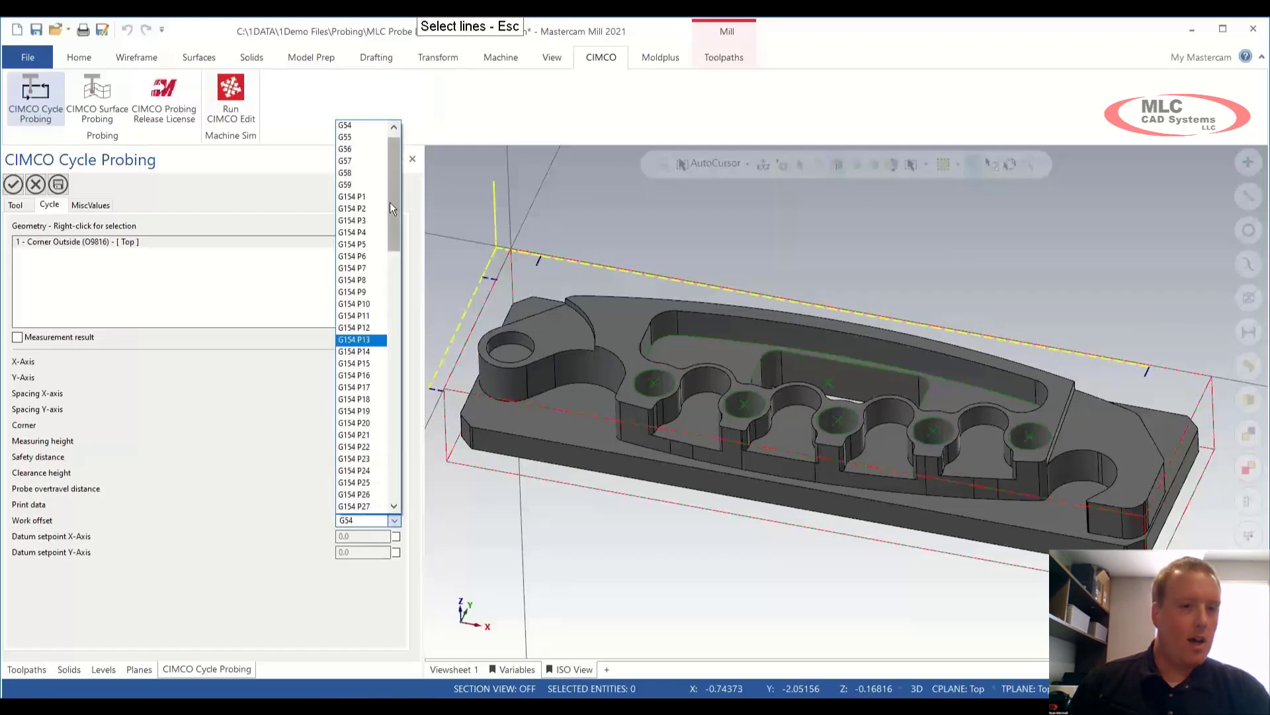
{"action": "left_click", "coordinate": [351, 138]}
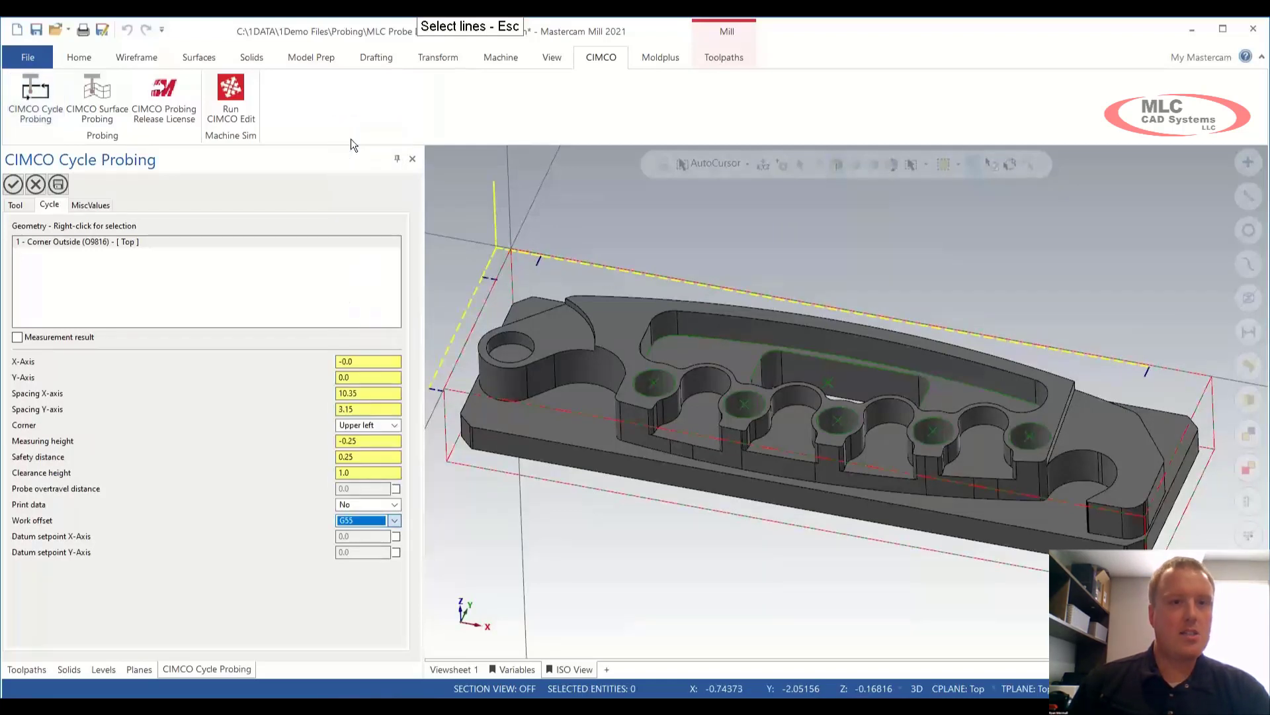
{"action": "left_click", "coordinate": [15, 186]}
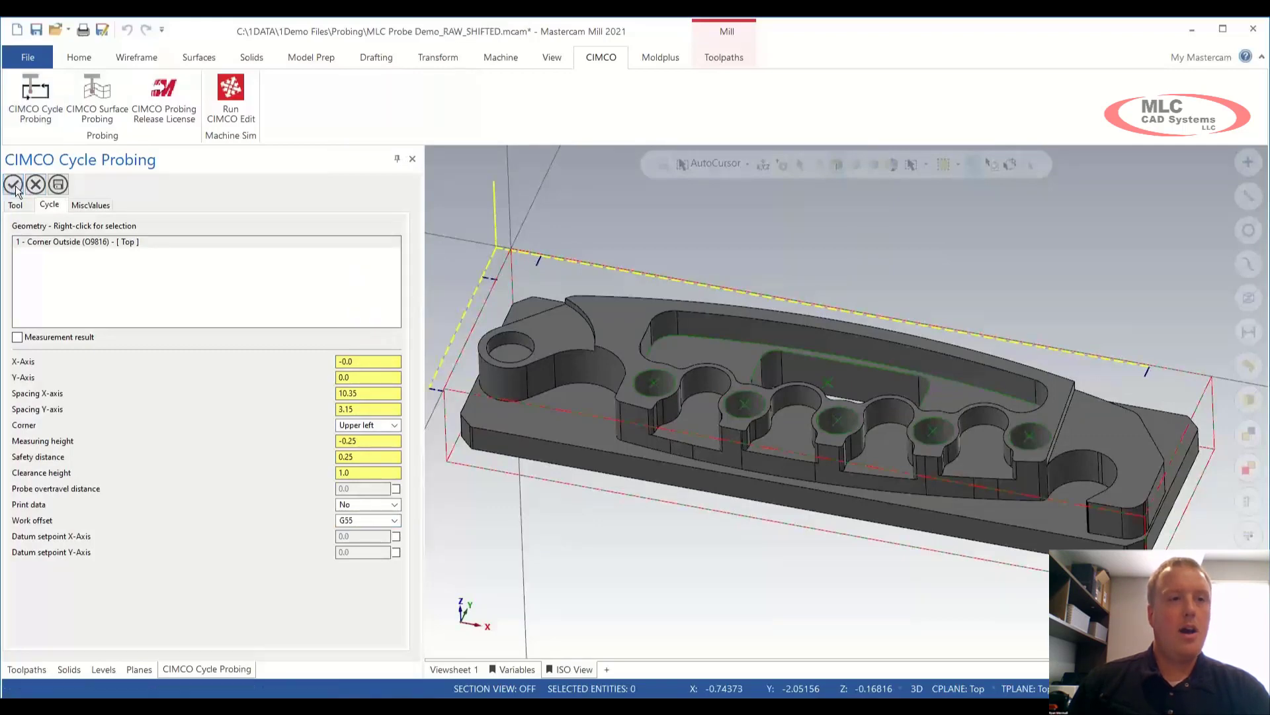
{"action": "left_click", "coordinate": [128, 185]}
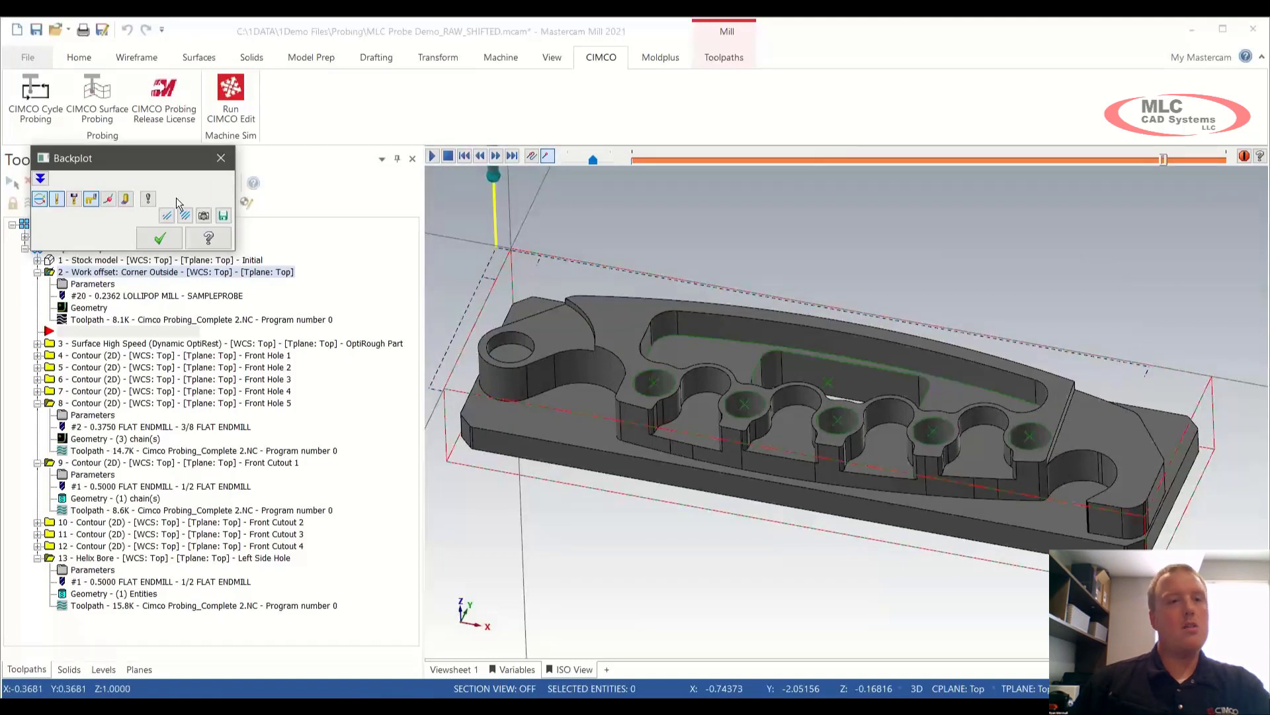
{"action": "key", "text": "Escape"}
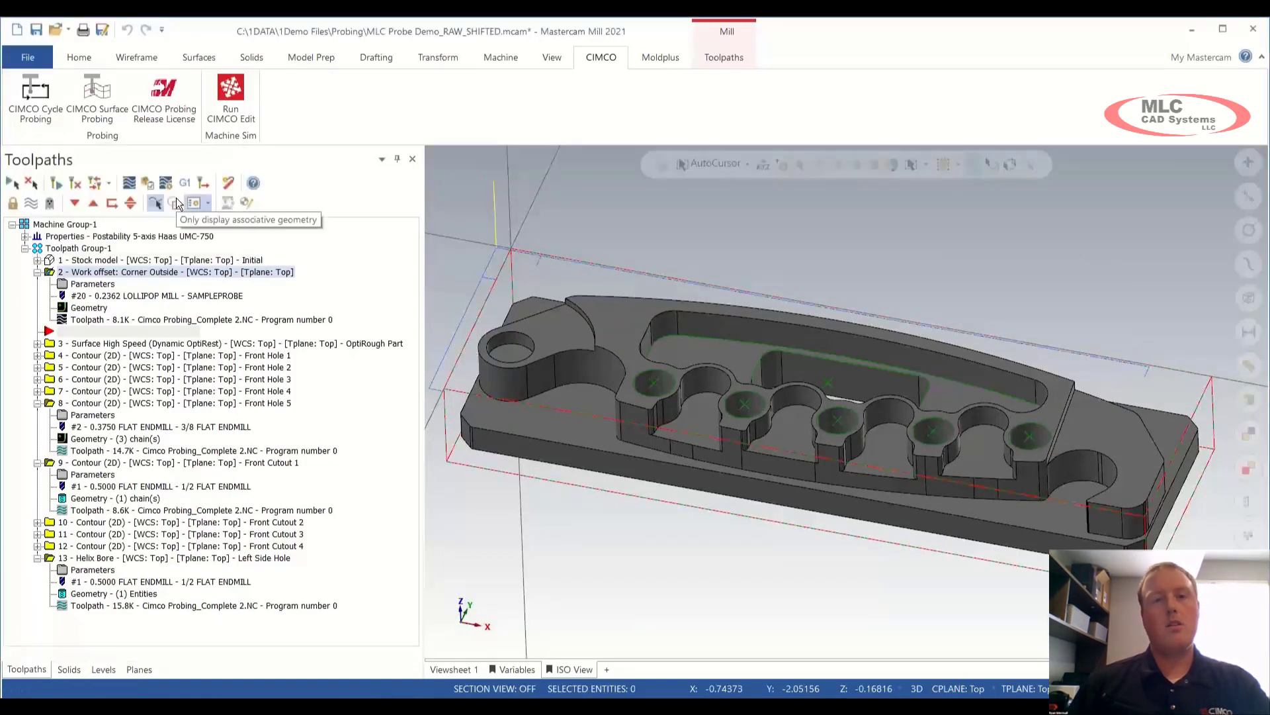
Step: Add a Point One Axis (O9811) probing cycle and show its cycle parameters
{"action": "left_click", "coordinate": [36, 113]}
{"action": "mouse_move", "coordinate": [59, 137]}
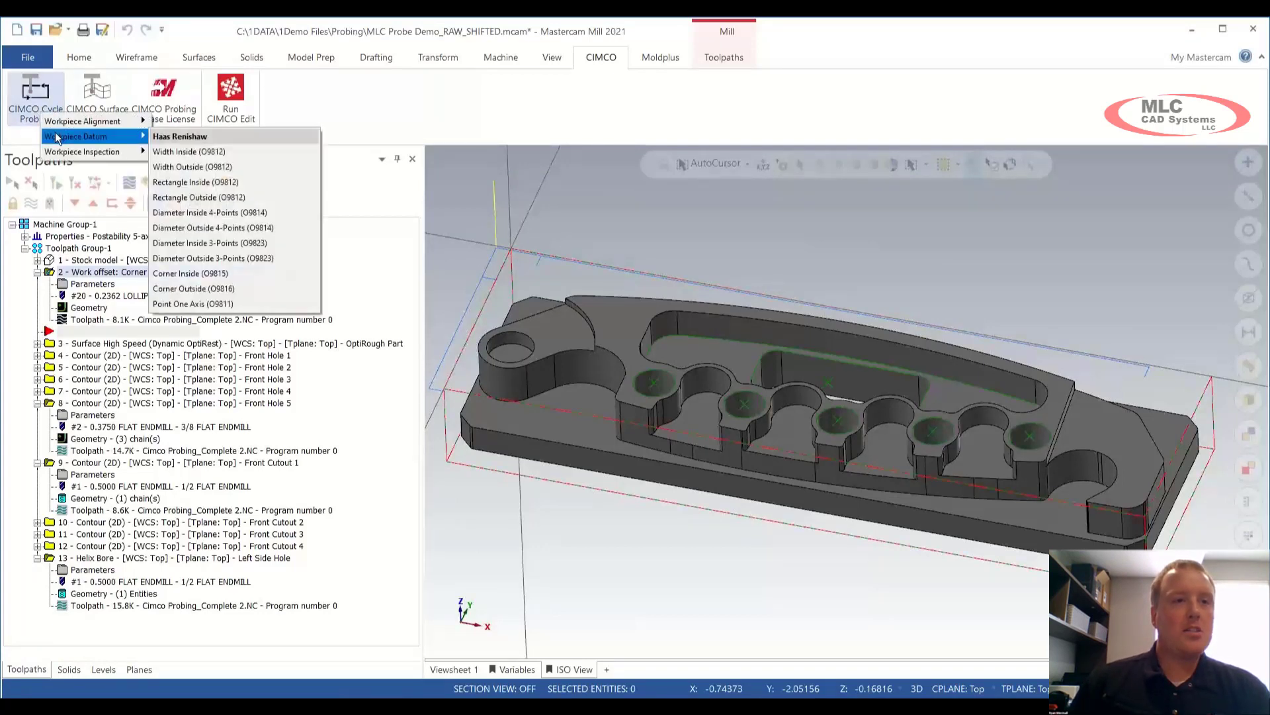
{"action": "left_click", "coordinate": [246, 304]}
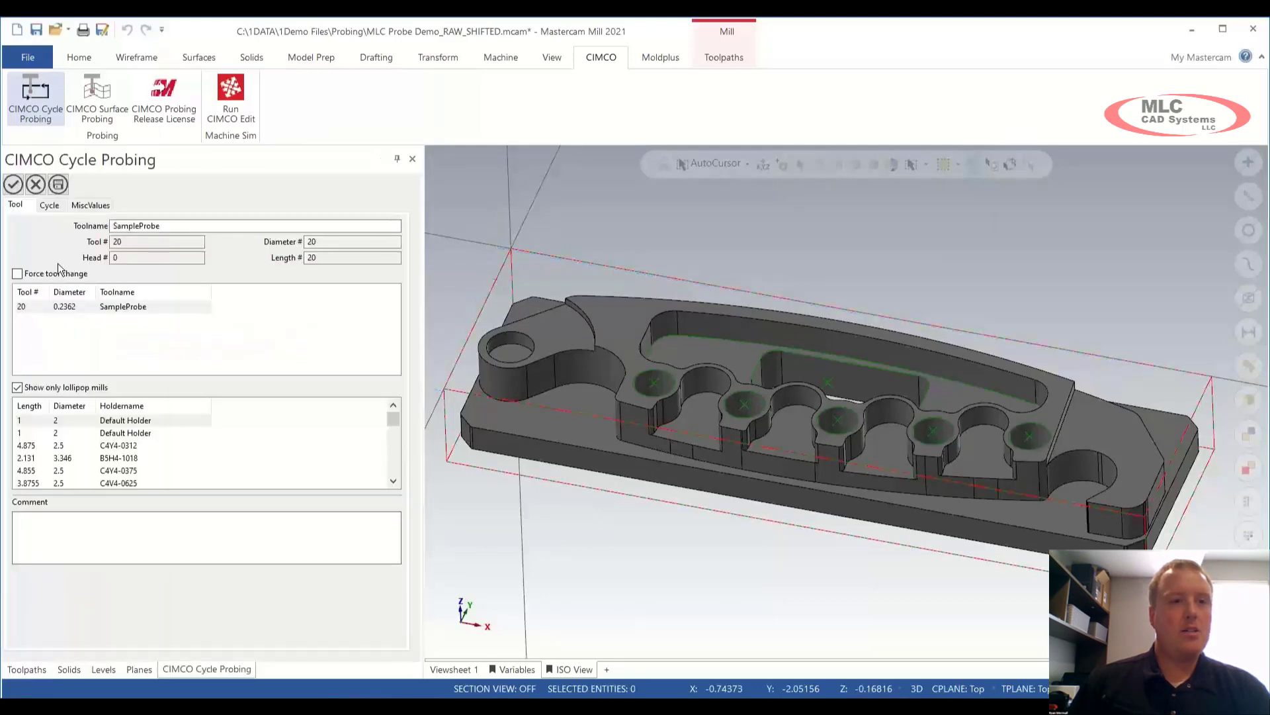
{"action": "left_click", "coordinate": [50, 206]}
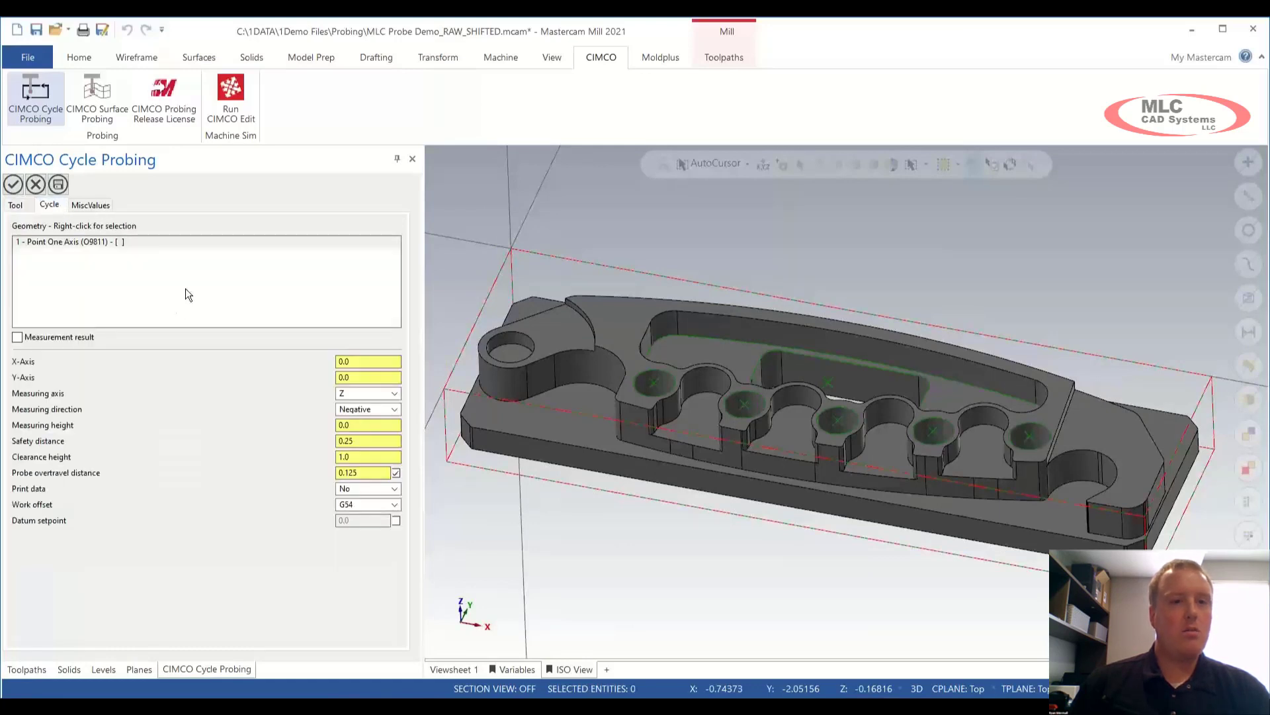
Step: Pick three probe points on the part's top edges, including one at the corner
{"action": "right_click", "coordinate": [186, 285]}
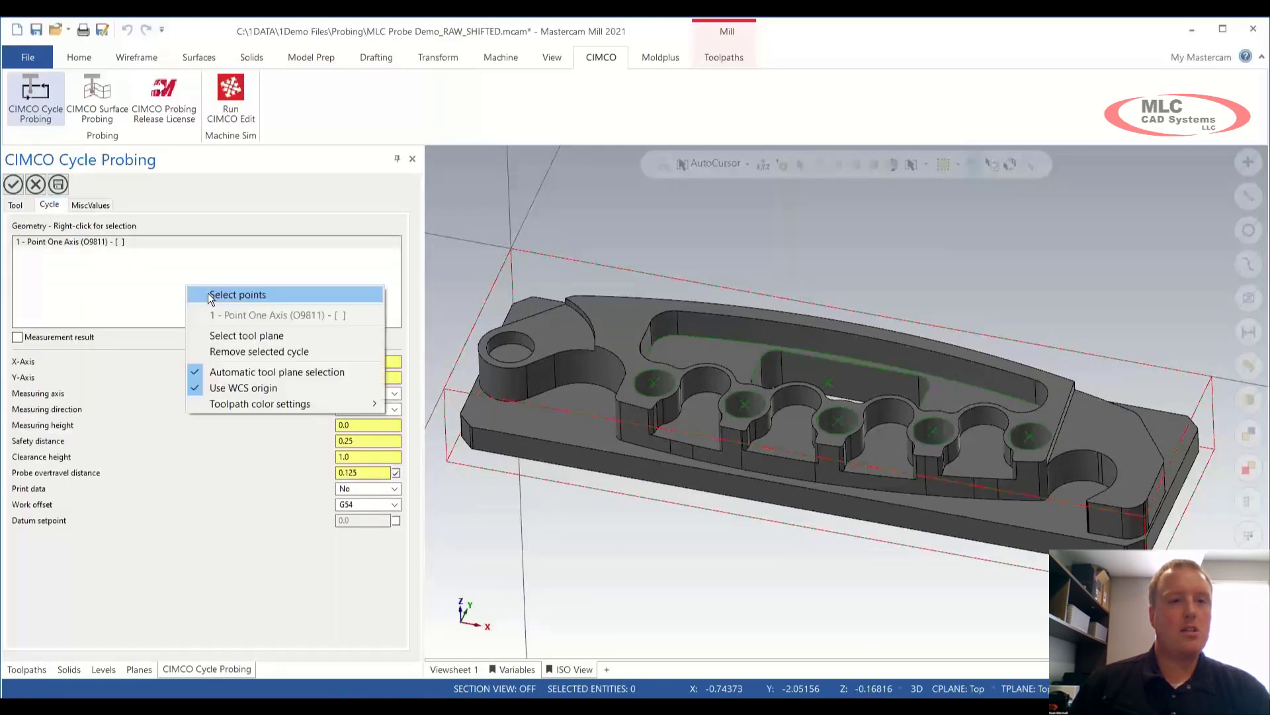
{"action": "left_click", "coordinate": [208, 292]}
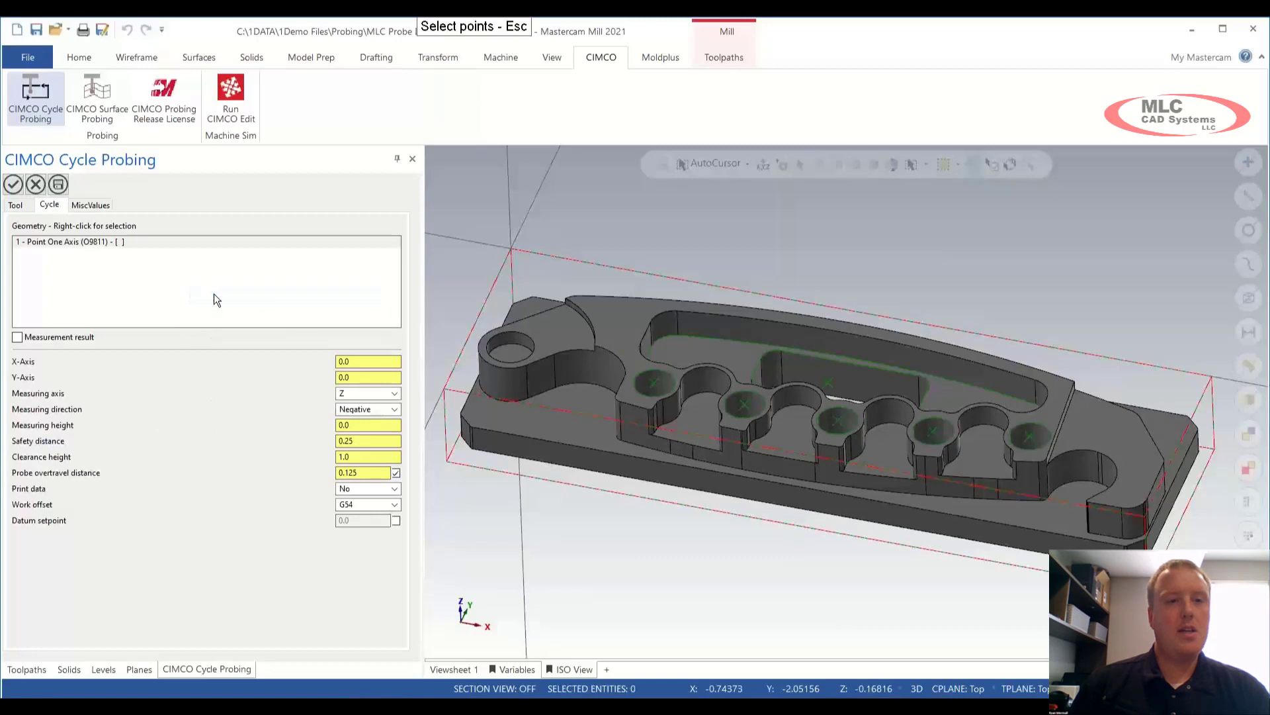
{"action": "left_click", "coordinate": [864, 314]}
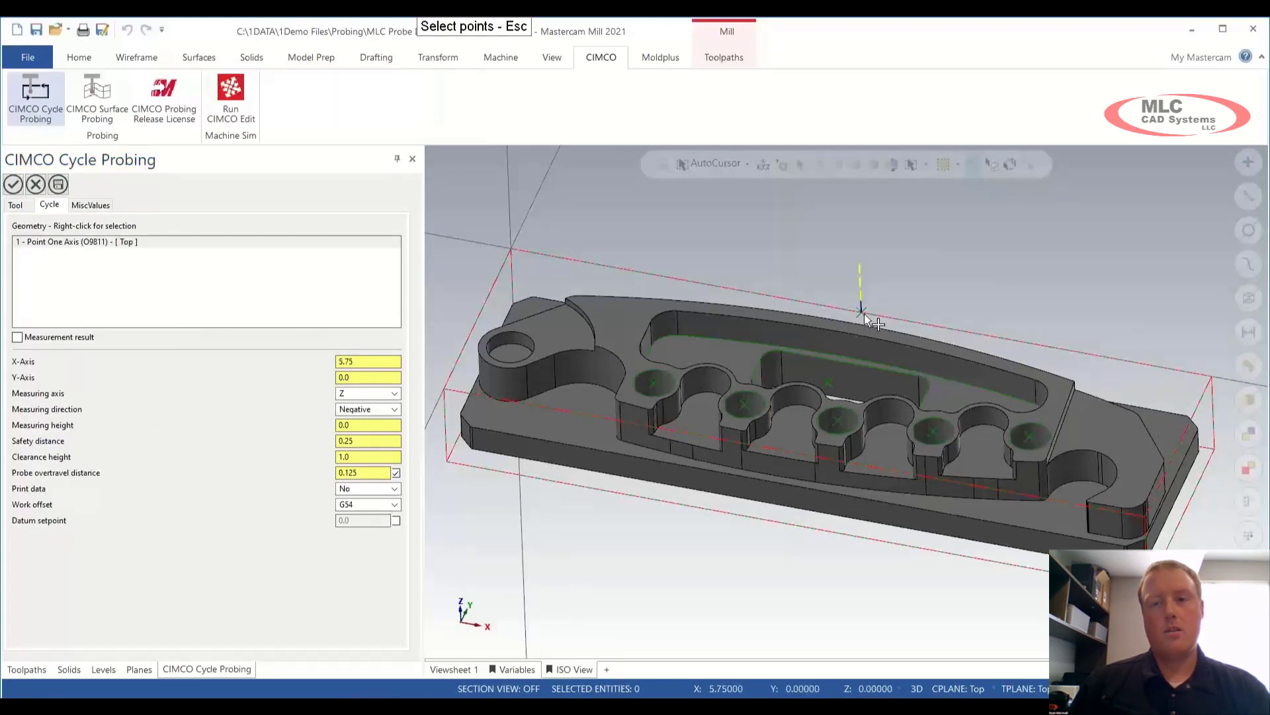
{"action": "left_click", "coordinate": [479, 320]}
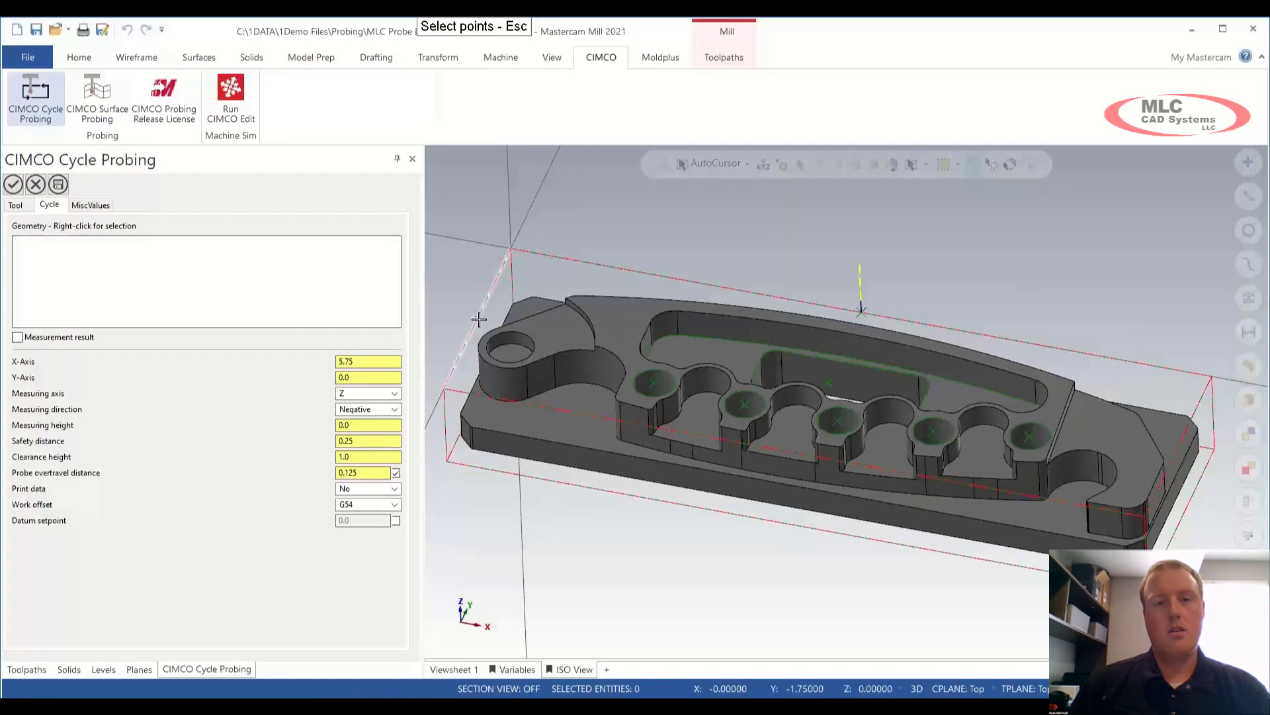
{"action": "left_click", "coordinate": [831, 377]}
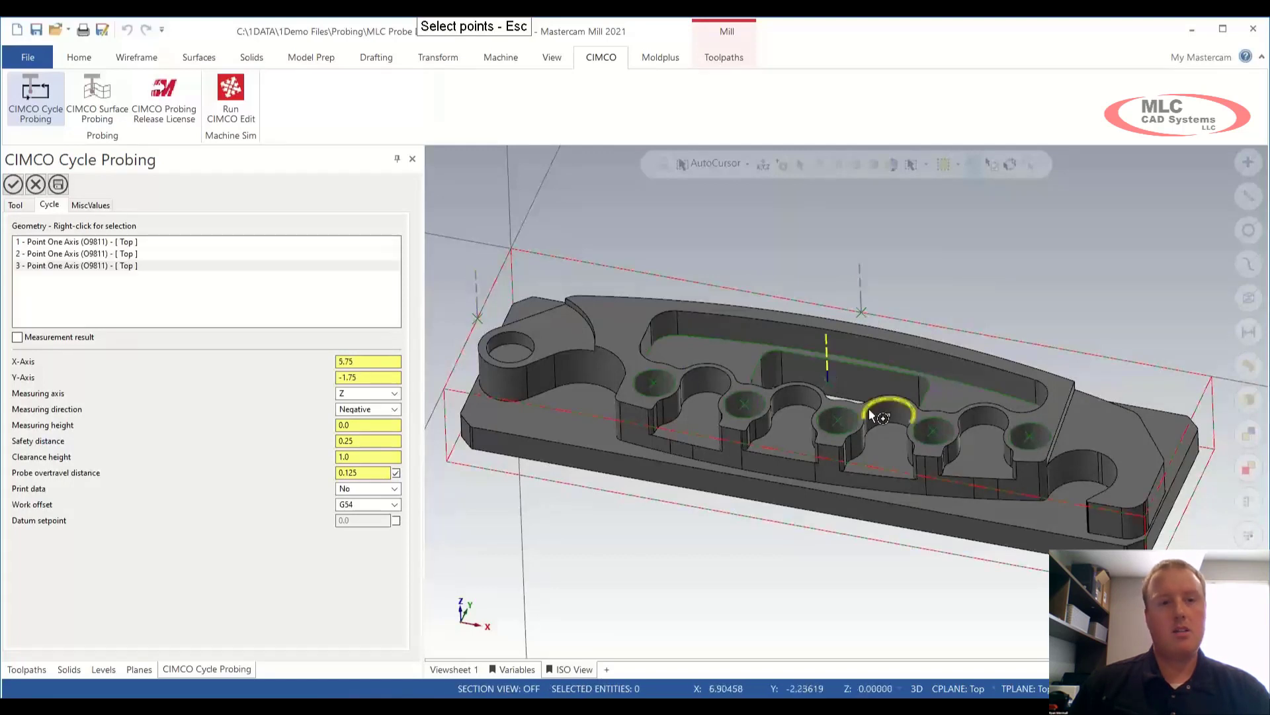
{"action": "left_click", "coordinate": [97, 242]}
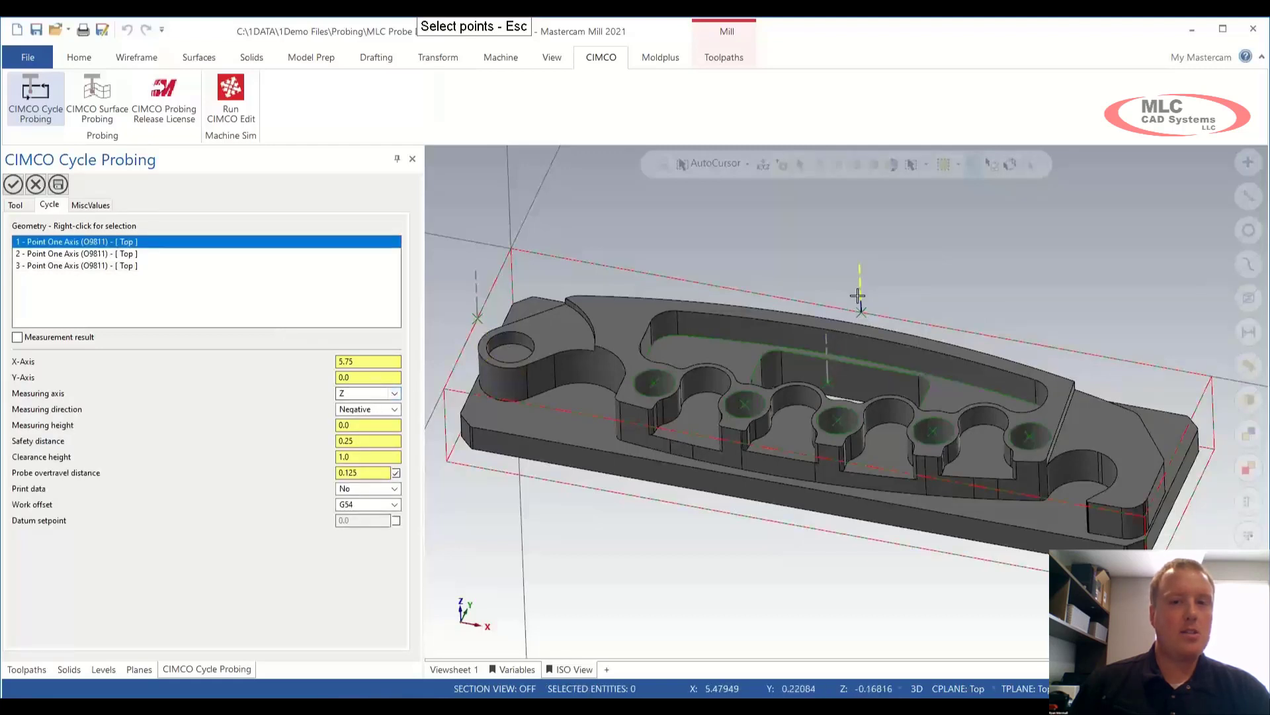
Step: Set probe point 1's measuring axis to Y
{"action": "left_click", "coordinate": [394, 393]}
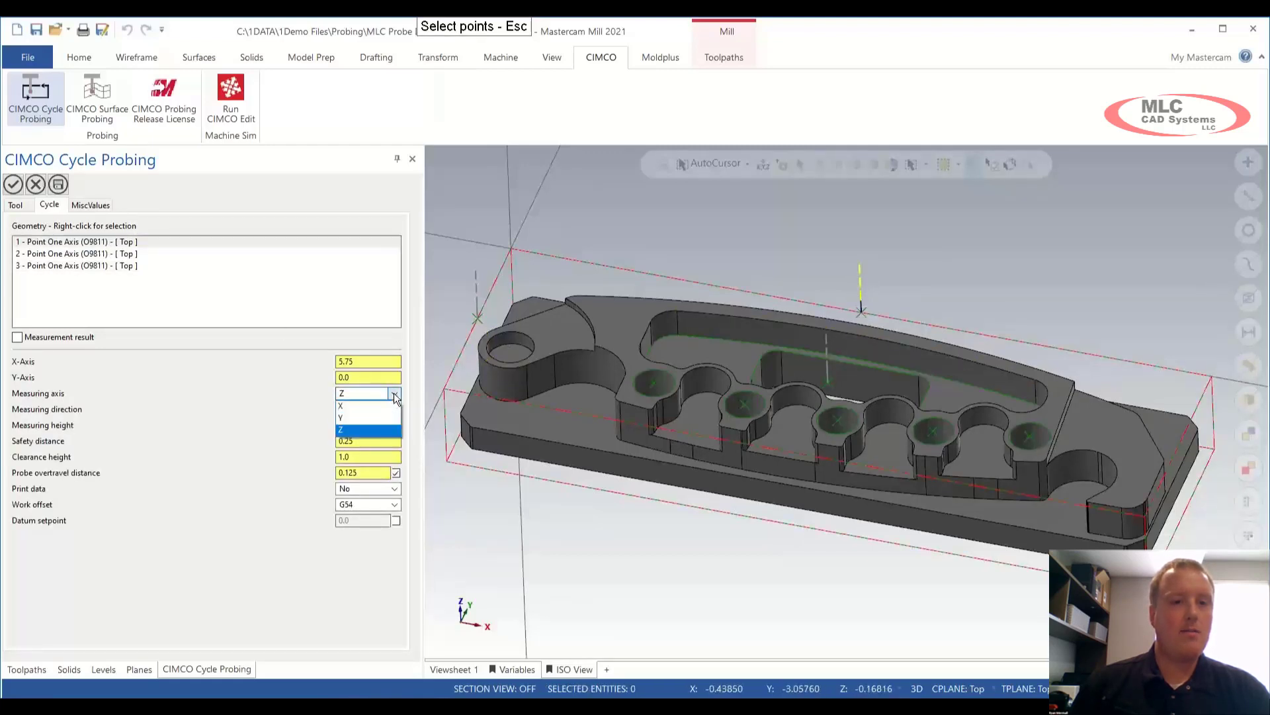
{"action": "left_click", "coordinate": [372, 418]}
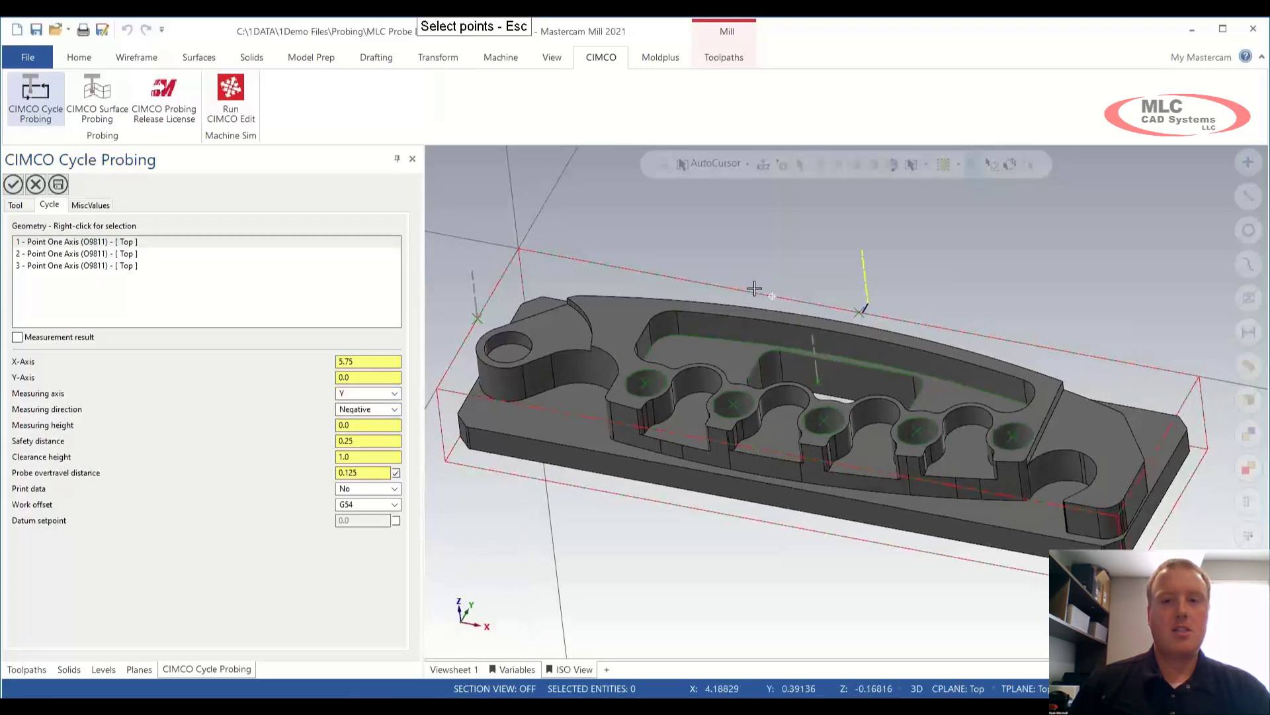
{"action": "mouse_move", "coordinate": [754, 288]}
{"action": "middle_mouse_down"}
{"action": "mouse_move", "coordinate": [654, 298]}
{"action": "mouse_move", "coordinate": [731, 287]}
{"action": "middle_mouse_up"}
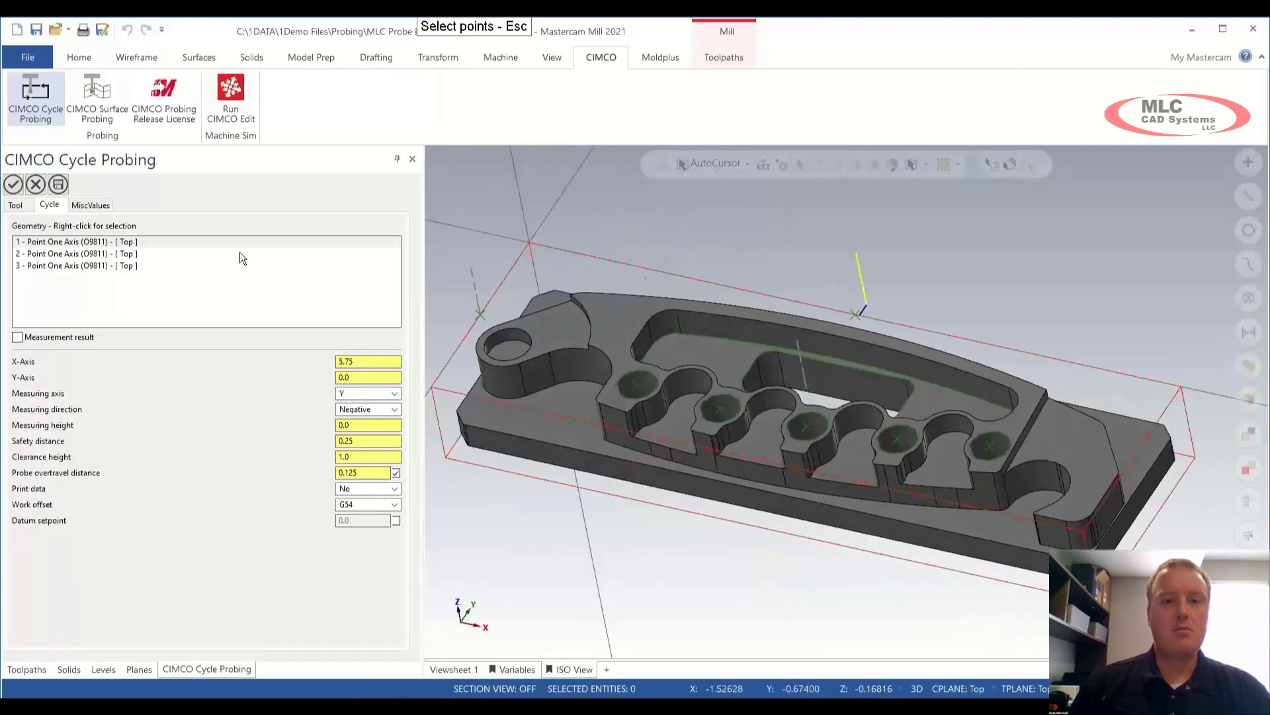
Step: Set probe point 2 to measure along X in the positive direction
{"action": "left_click", "coordinate": [86, 255]}
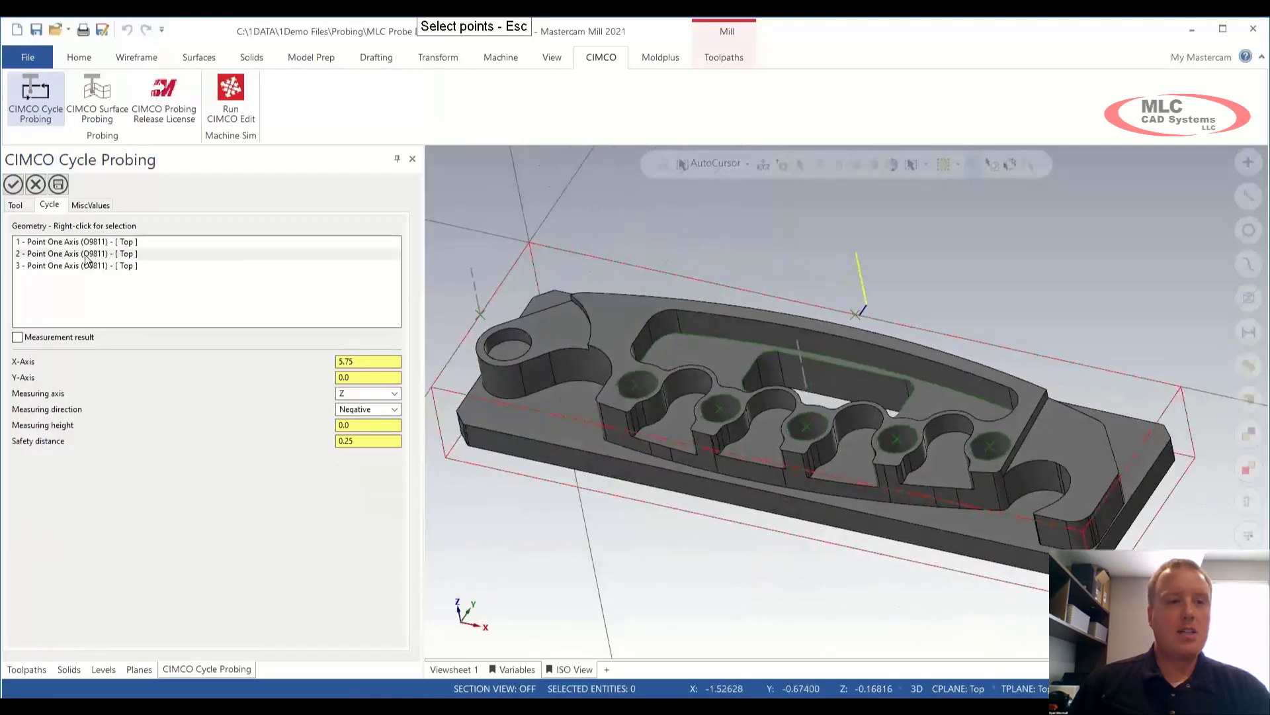
{"action": "left_click", "coordinate": [397, 395]}
{"action": "left_click", "coordinate": [383, 403]}
{"action": "left_click", "coordinate": [395, 409]}
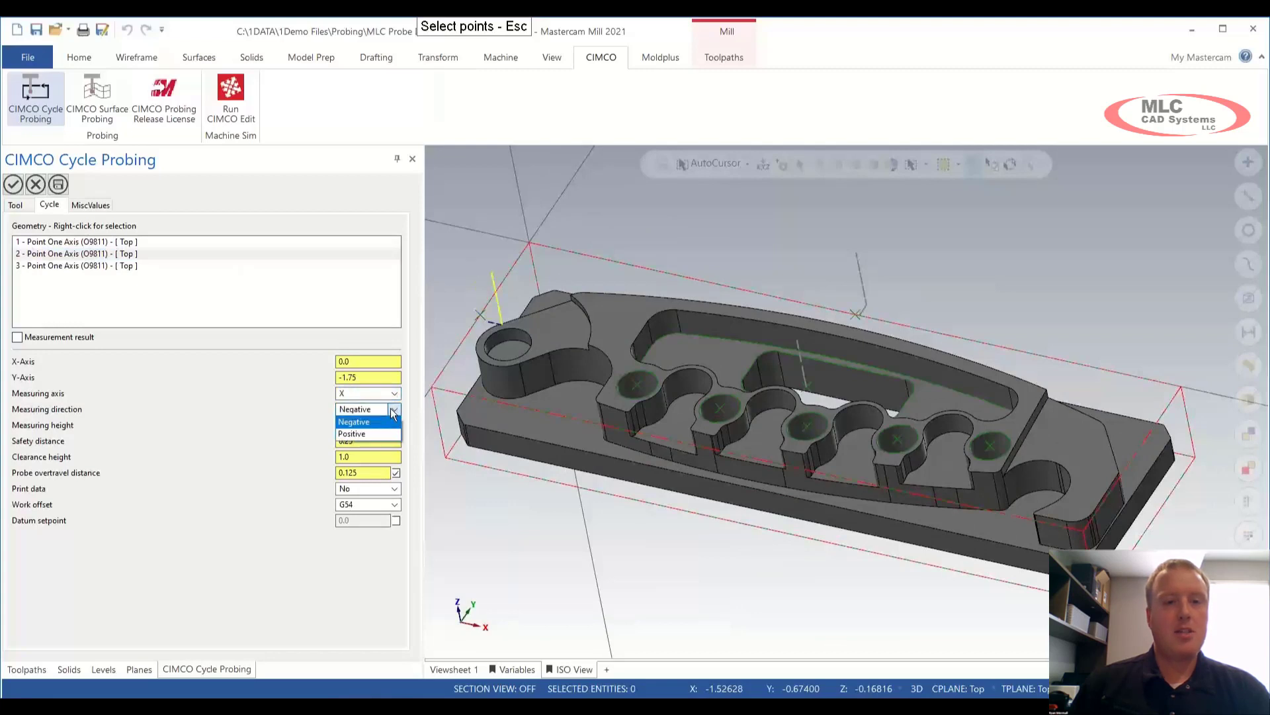
{"action": "left_click", "coordinate": [375, 430]}
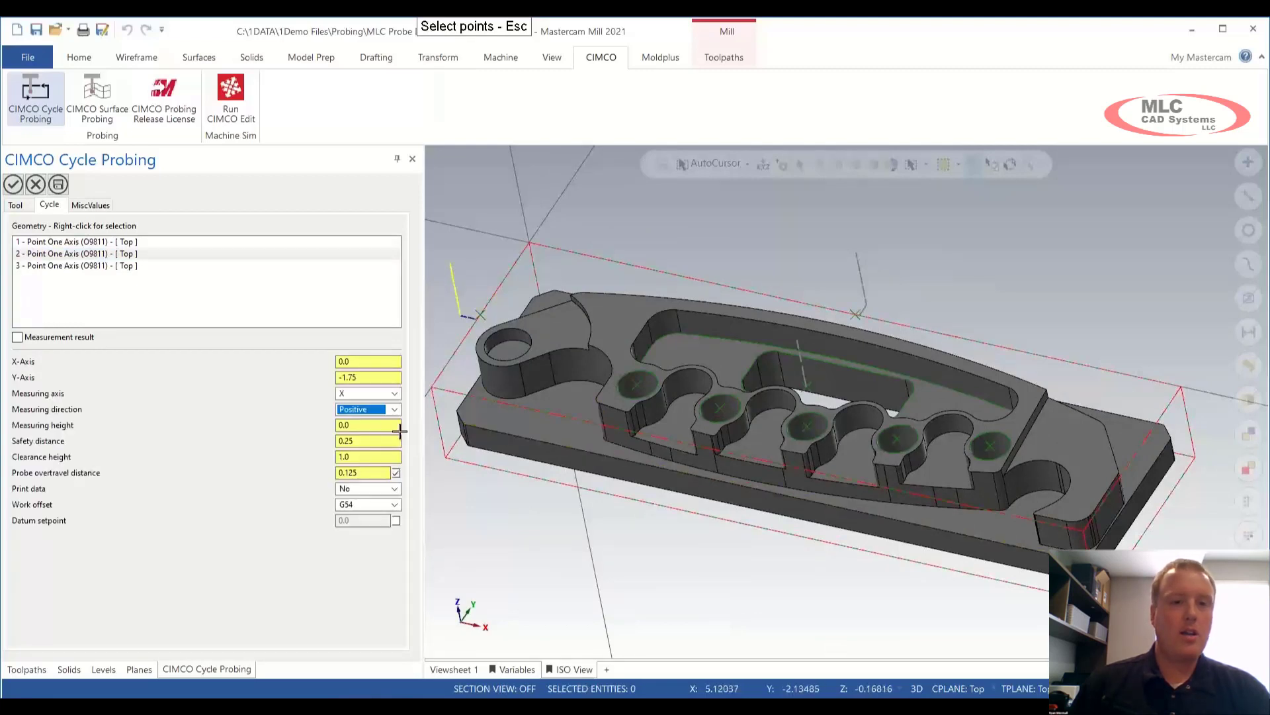
{"action": "left_click", "coordinate": [66, 265]}
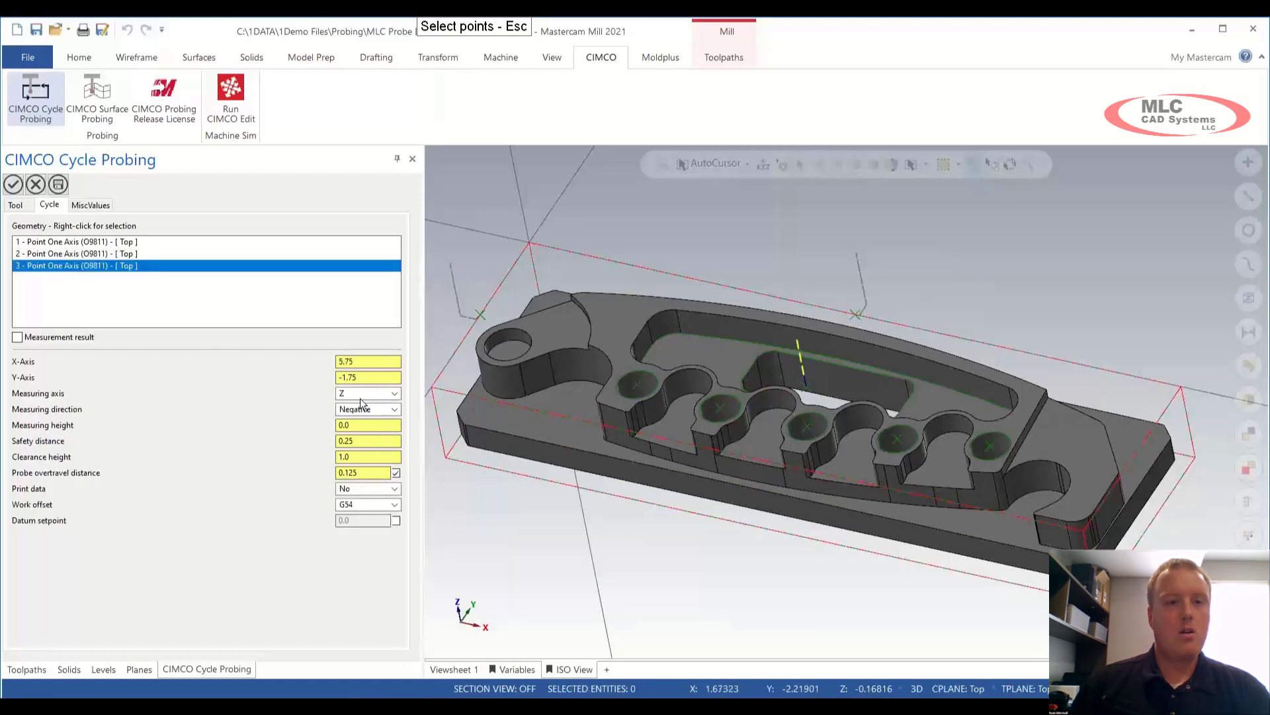
Step: Accept the Point One Axis cycle as operation 3 and backplot its probe moves
{"action": "left_click", "coordinate": [12, 186]}
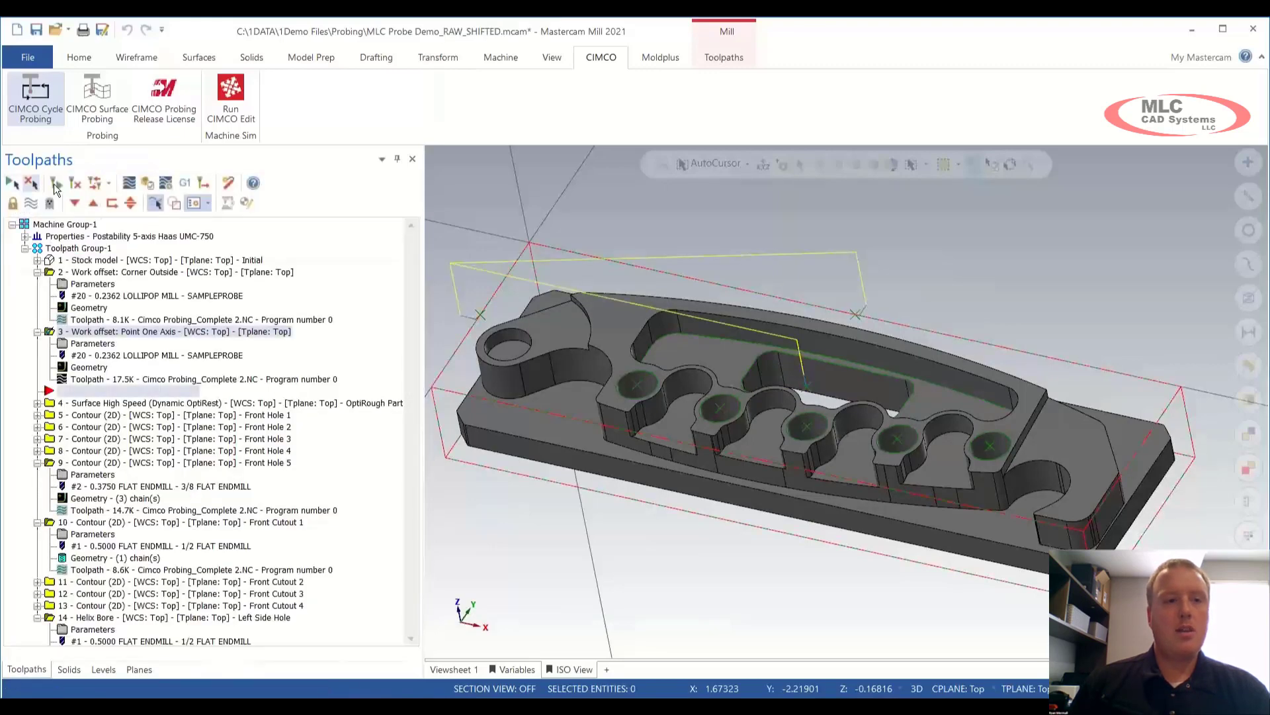
{"action": "left_click", "coordinate": [127, 183]}
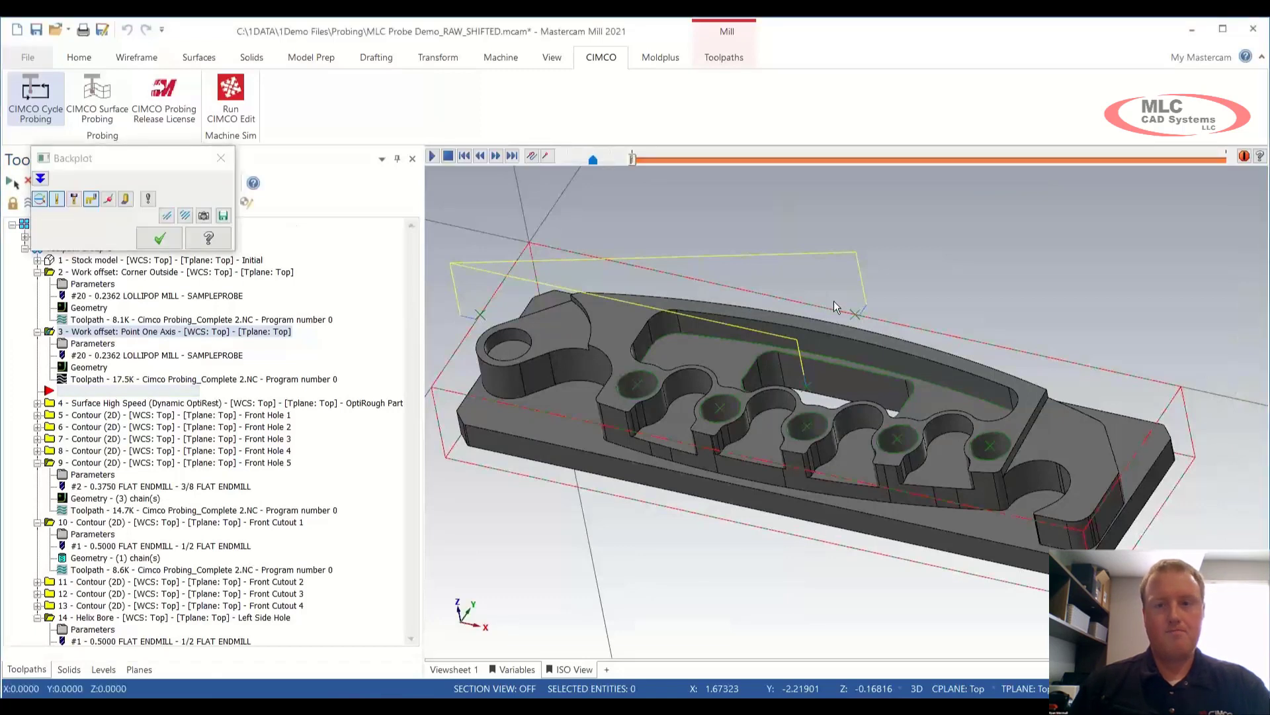
{"action": "key", "text": "r"}
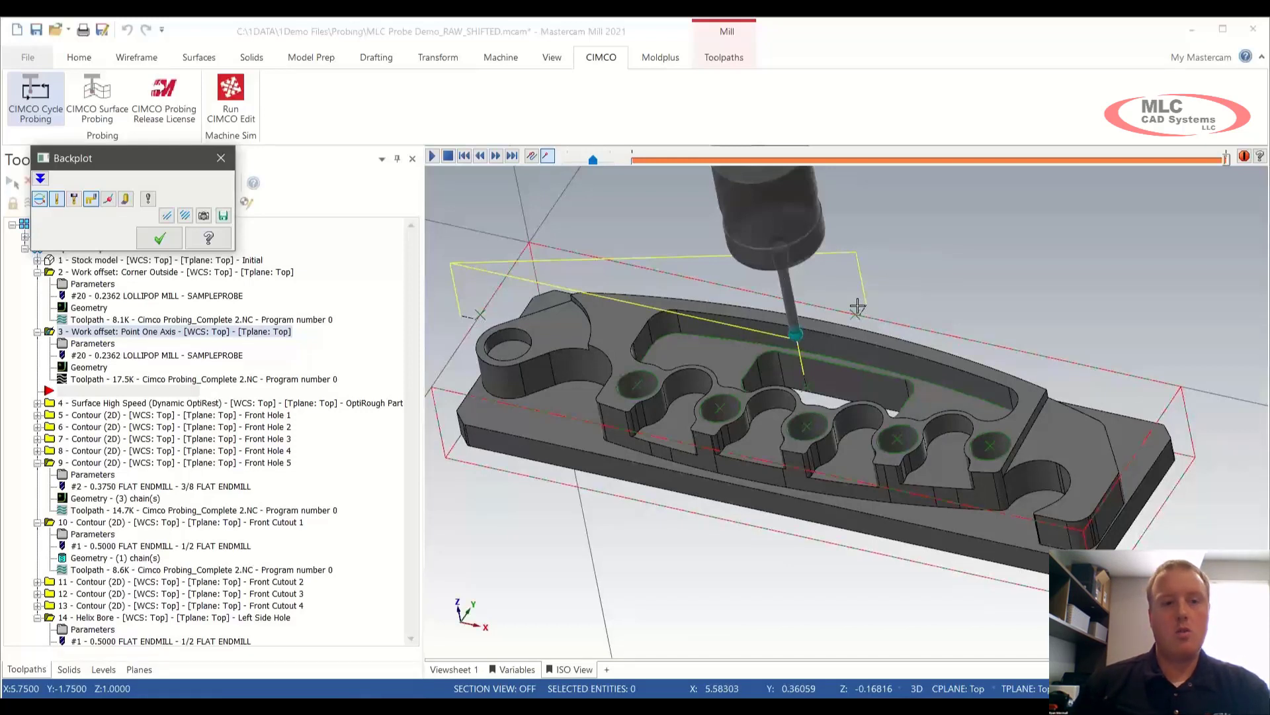
{"action": "left_click", "coordinate": [221, 157]}
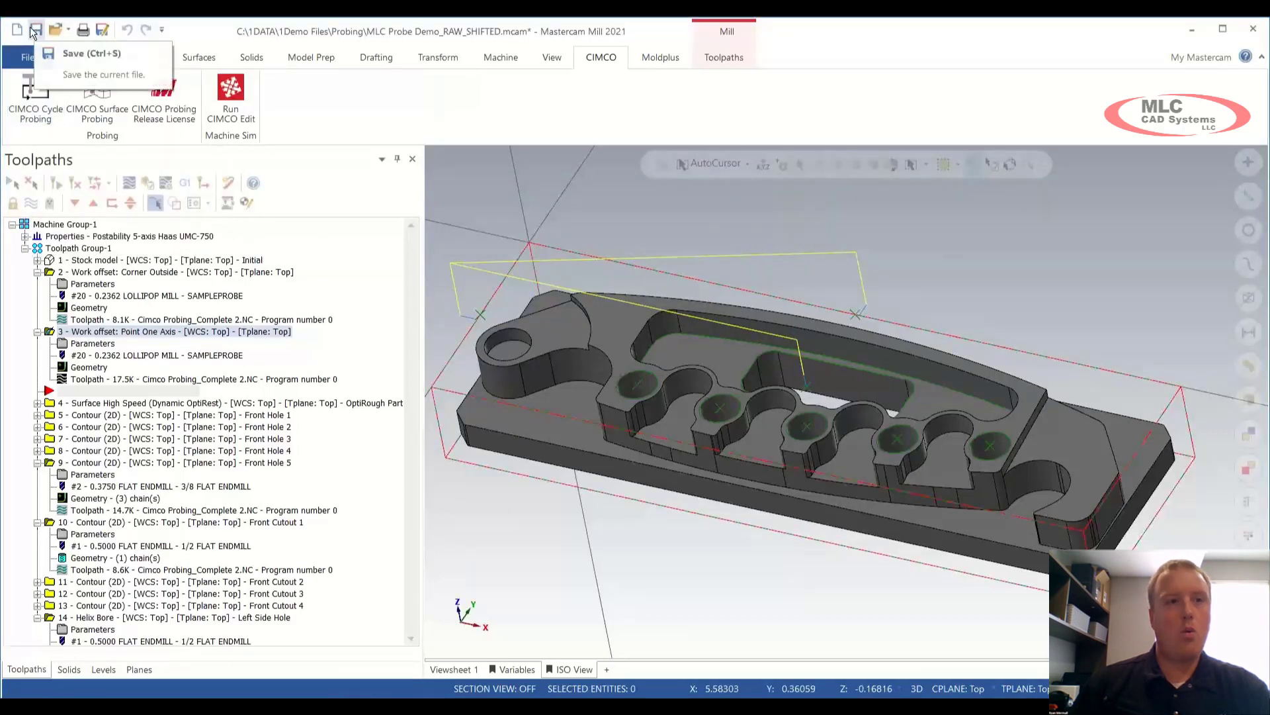
Step: Save MLC Probe Demo_RAW_SHIFTED.mcam and look through the CIMCO Workpiece Inspection cycle list
{"action": "left_click", "coordinate": [35, 30]}
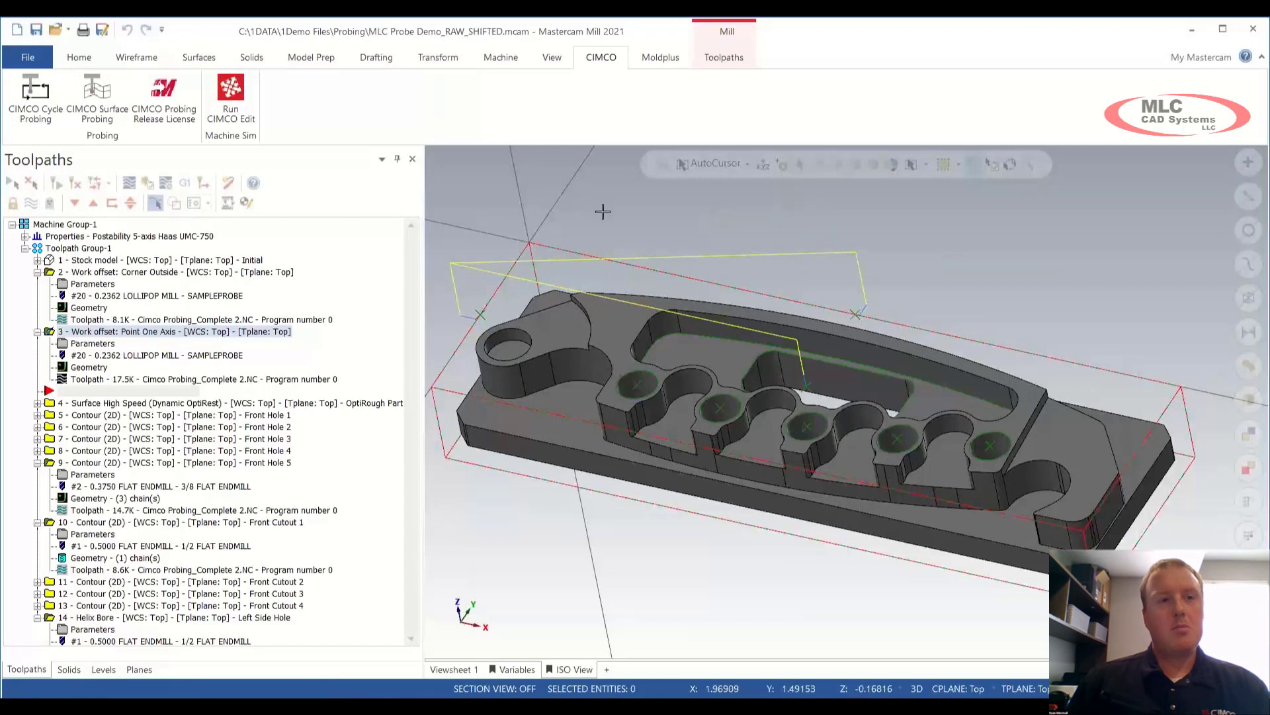
{"action": "left_click", "coordinate": [35, 95]}
{"action": "mouse_move", "coordinate": [65, 119]}
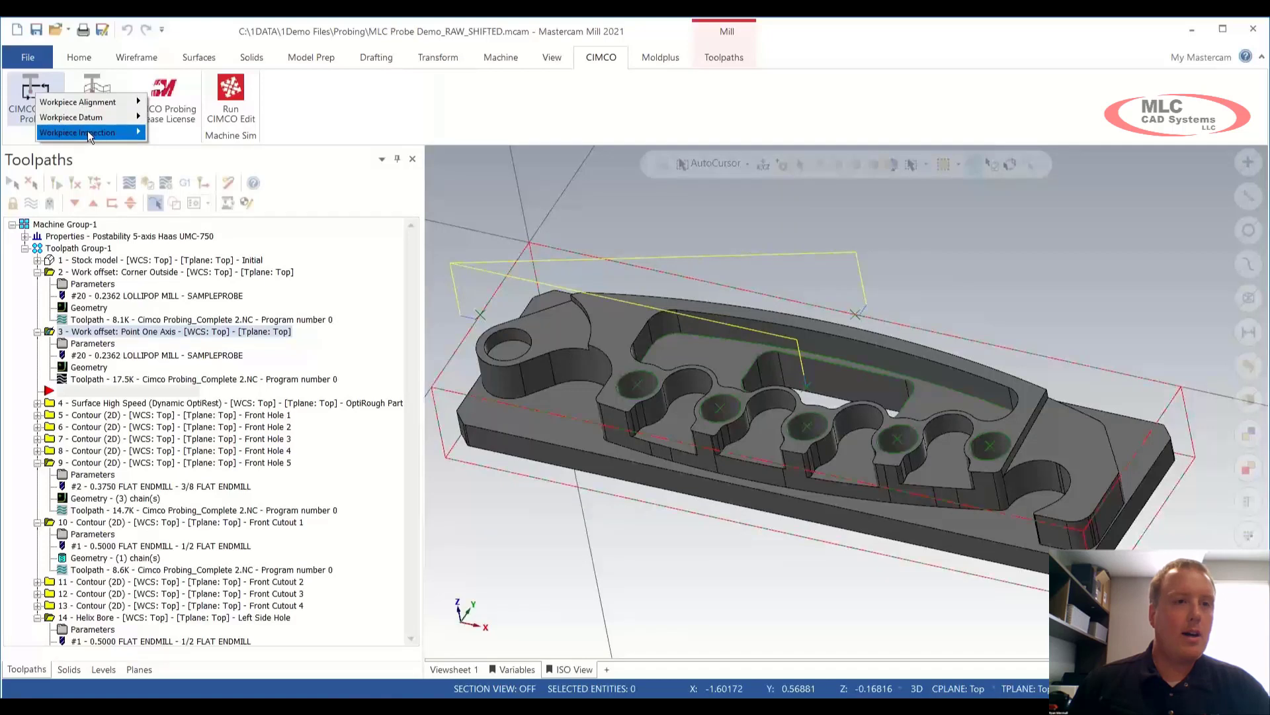
{"action": "mouse_move", "coordinate": [88, 130]}
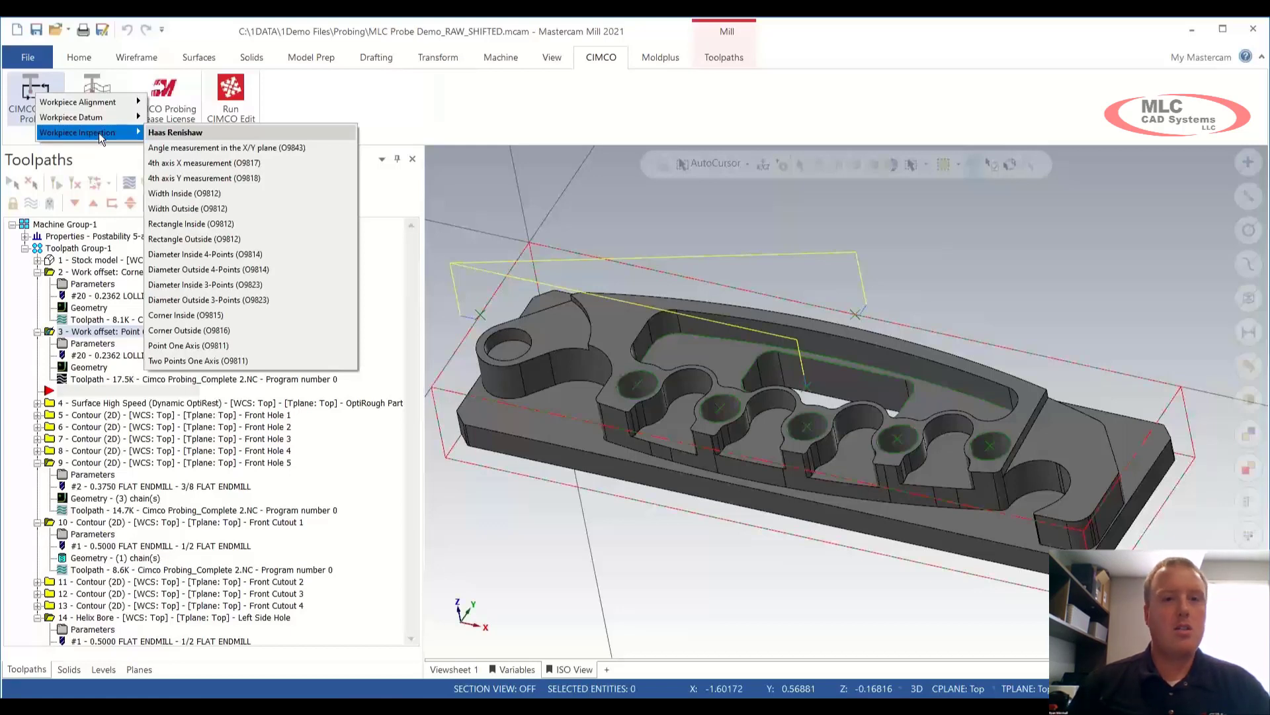
{"action": "left_click", "coordinate": [641, 221]}
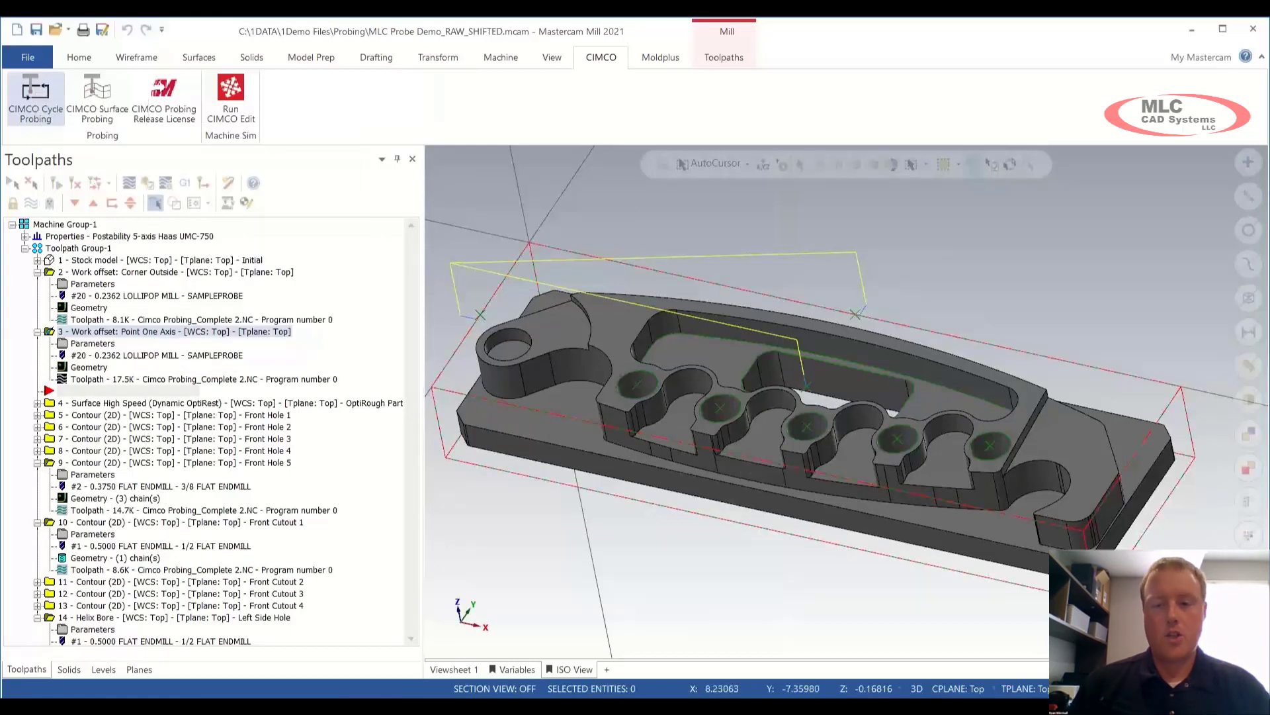
Step: Switch to MLC Probe Demo.mcam and review the Front Hole 1–5 contour toolpaths
{"action": "left_click", "coordinate": [691, 657]}
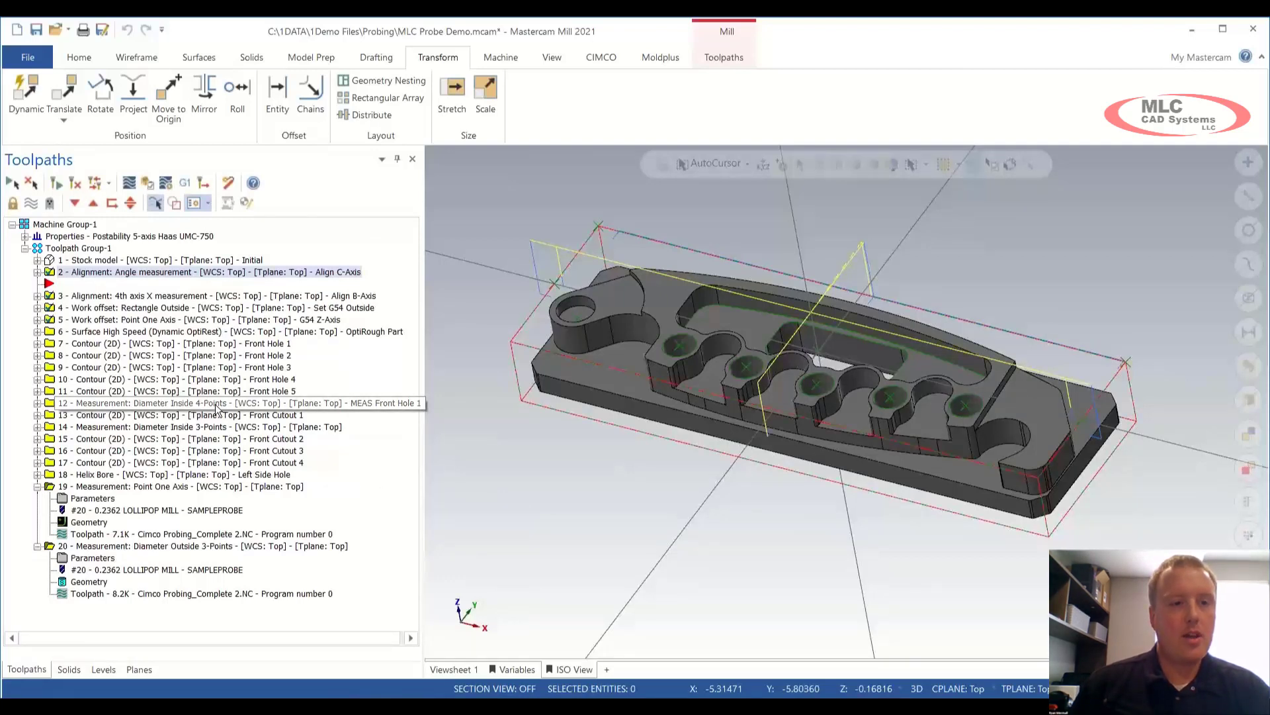
{"action": "left_click", "coordinate": [240, 343]}
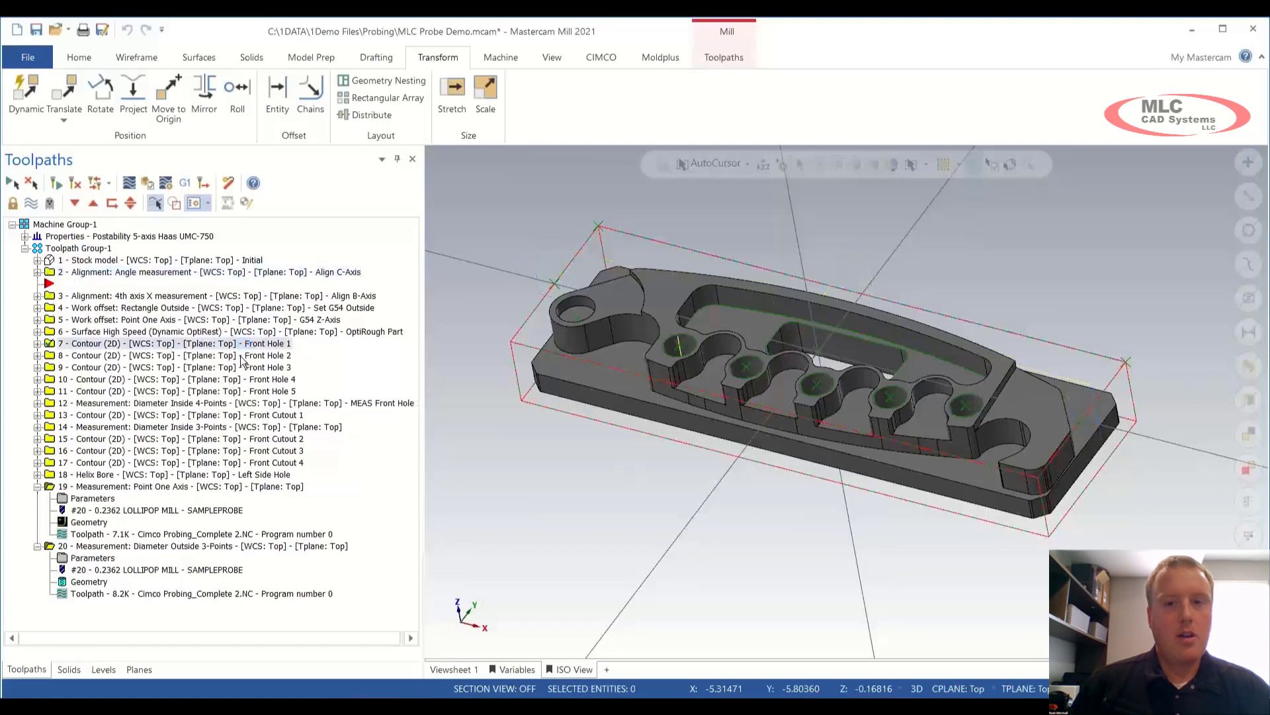
{"action": "left_click", "coordinate": [241, 357]}
{"action": "left_click", "coordinate": [238, 367]}
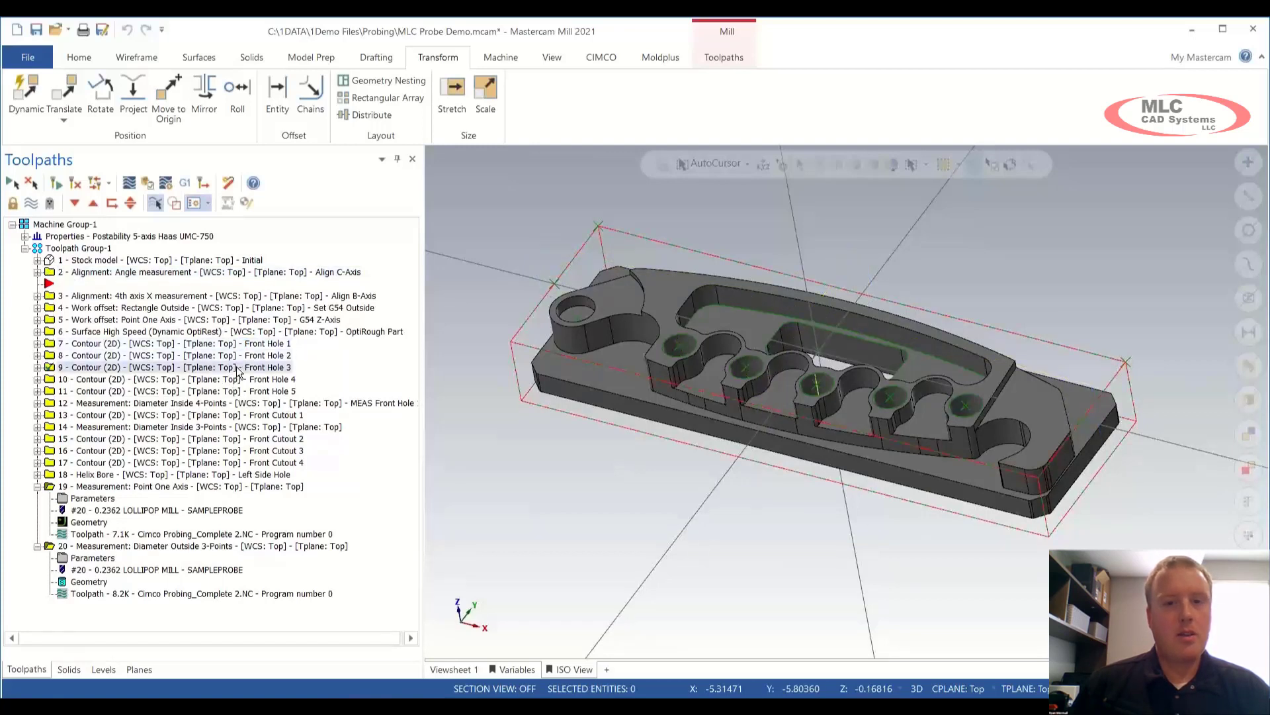
{"action": "left_click", "coordinate": [235, 379]}
{"action": "left_click", "coordinate": [252, 391]}
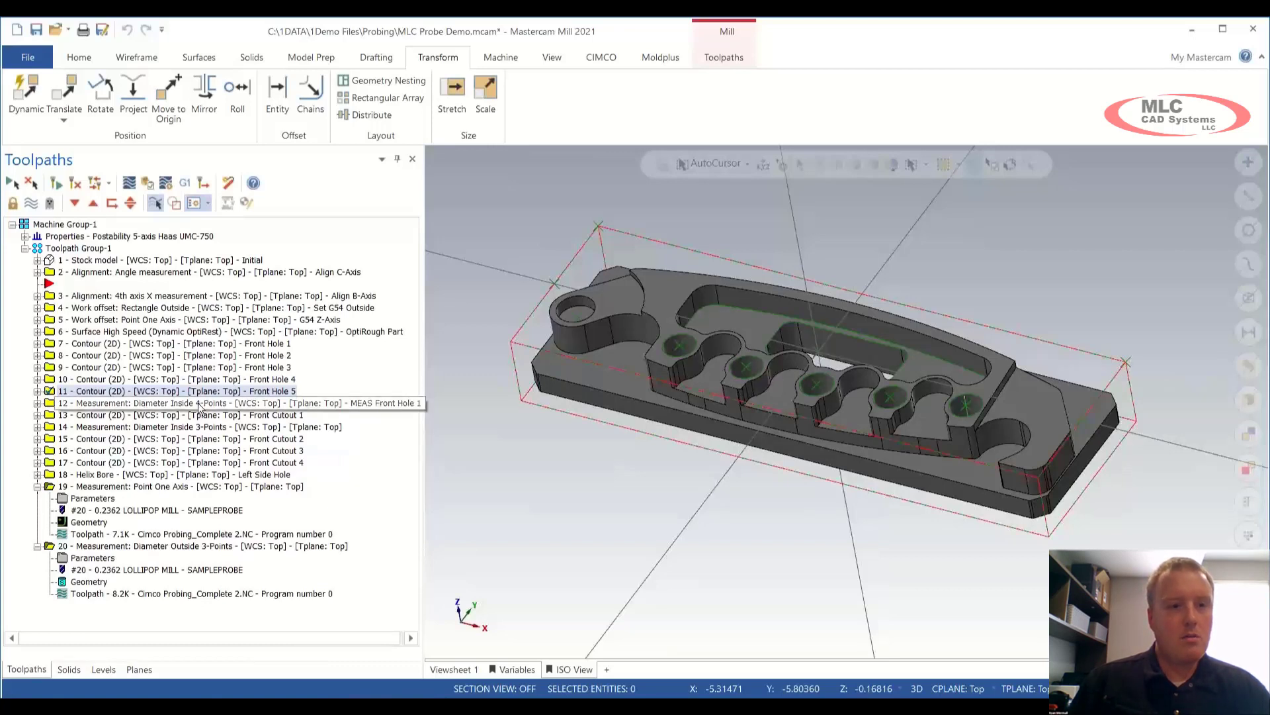
{"action": "left_click", "coordinate": [219, 344]}
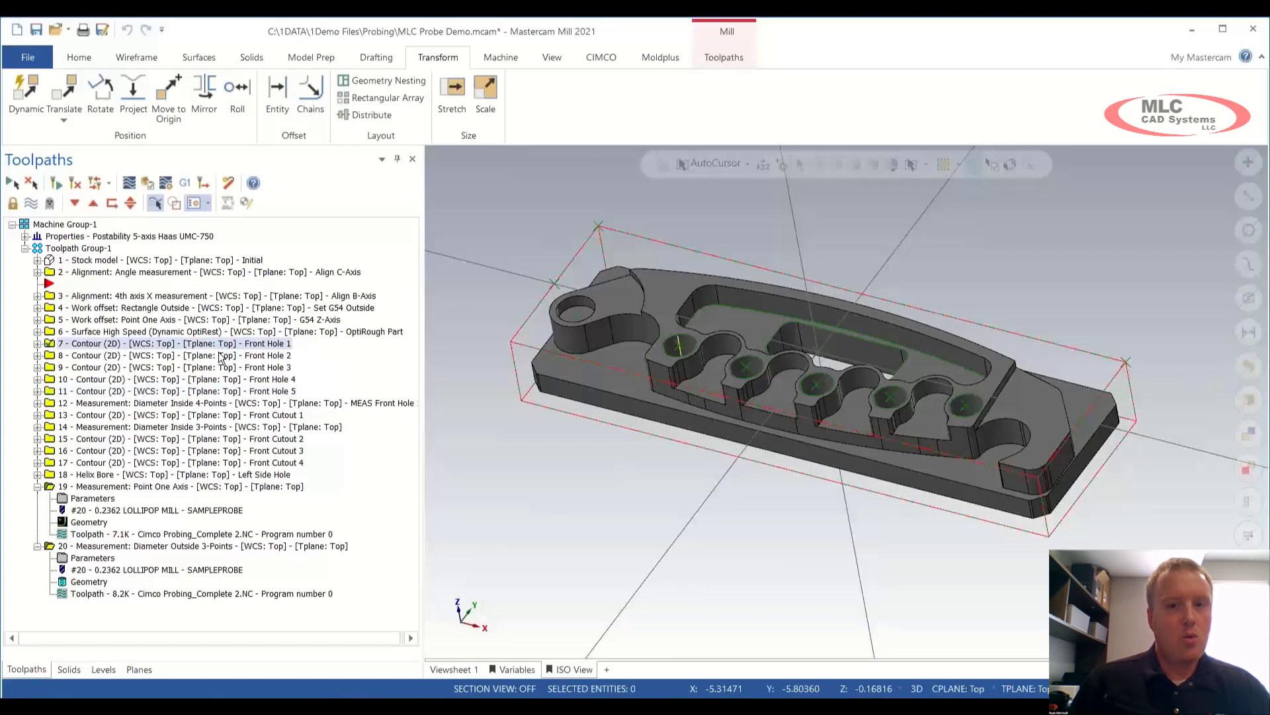
Step: Backplot operation 12, the Diameter Inside 4-Points measurement of Front Hole
{"action": "left_click", "coordinate": [213, 405]}
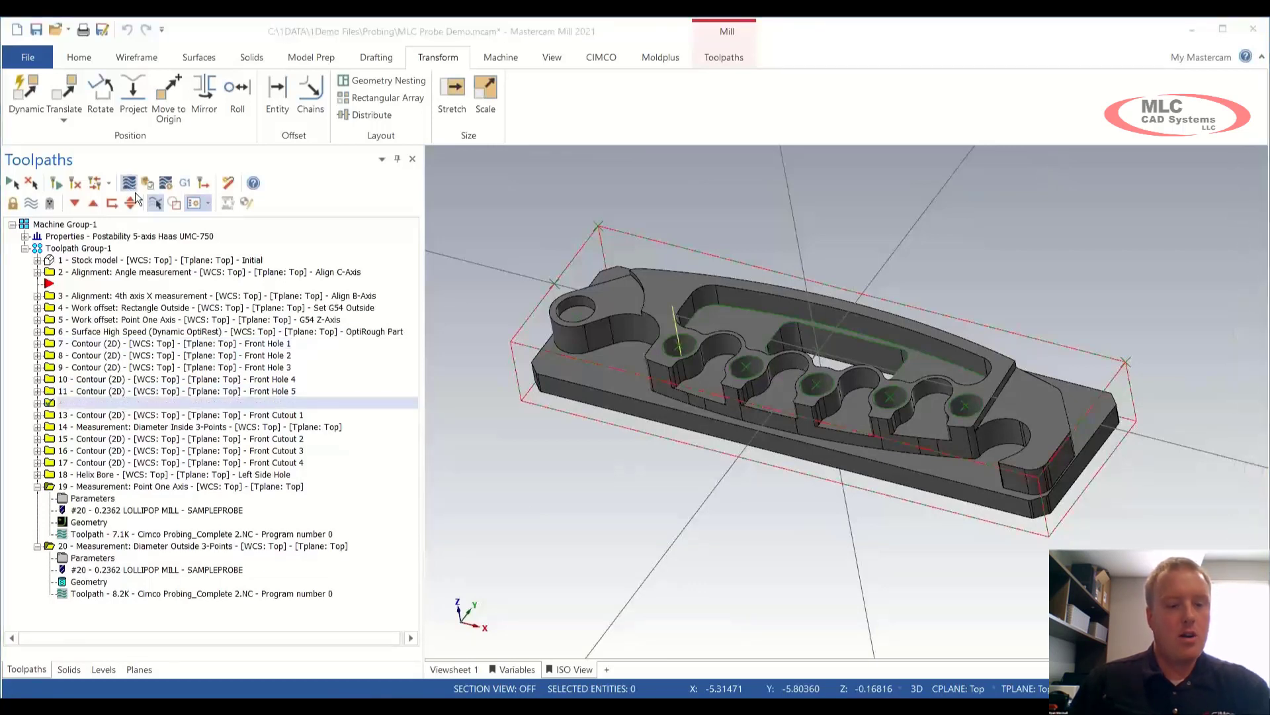
{"action": "key", "text": "s"}
{"action": "key", "text": "s"}
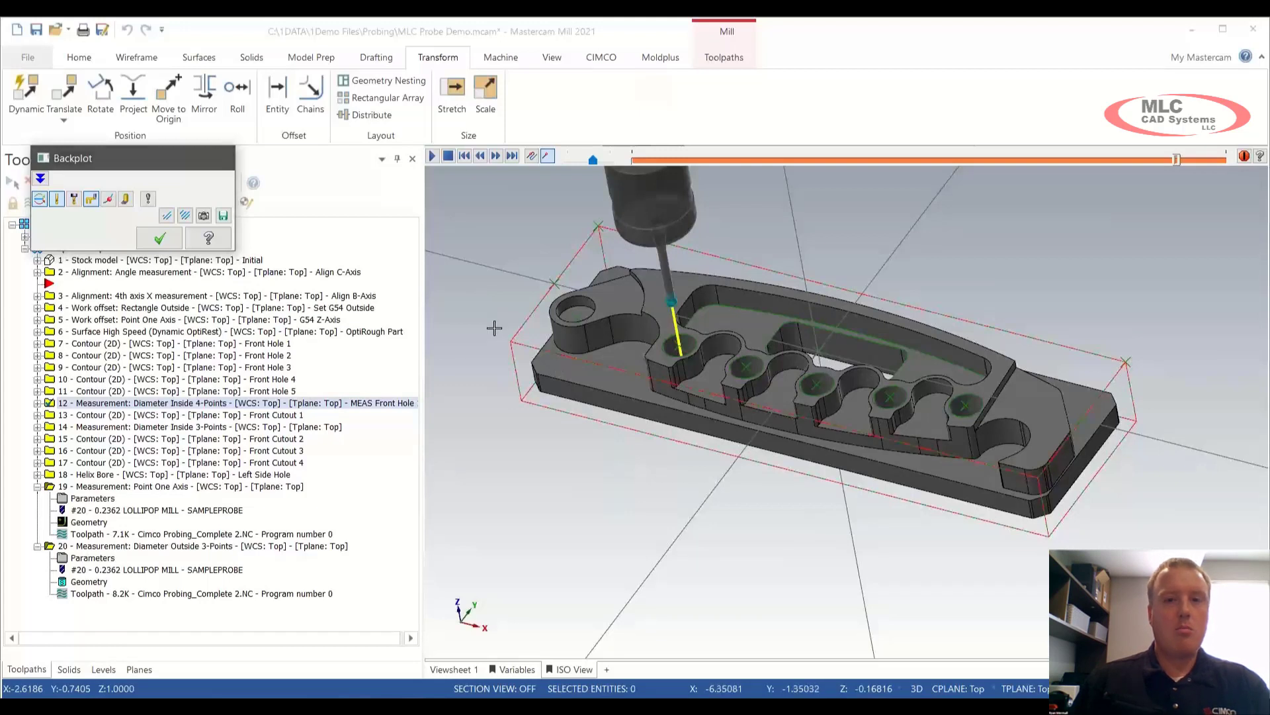
{"action": "key", "text": "Escape"}
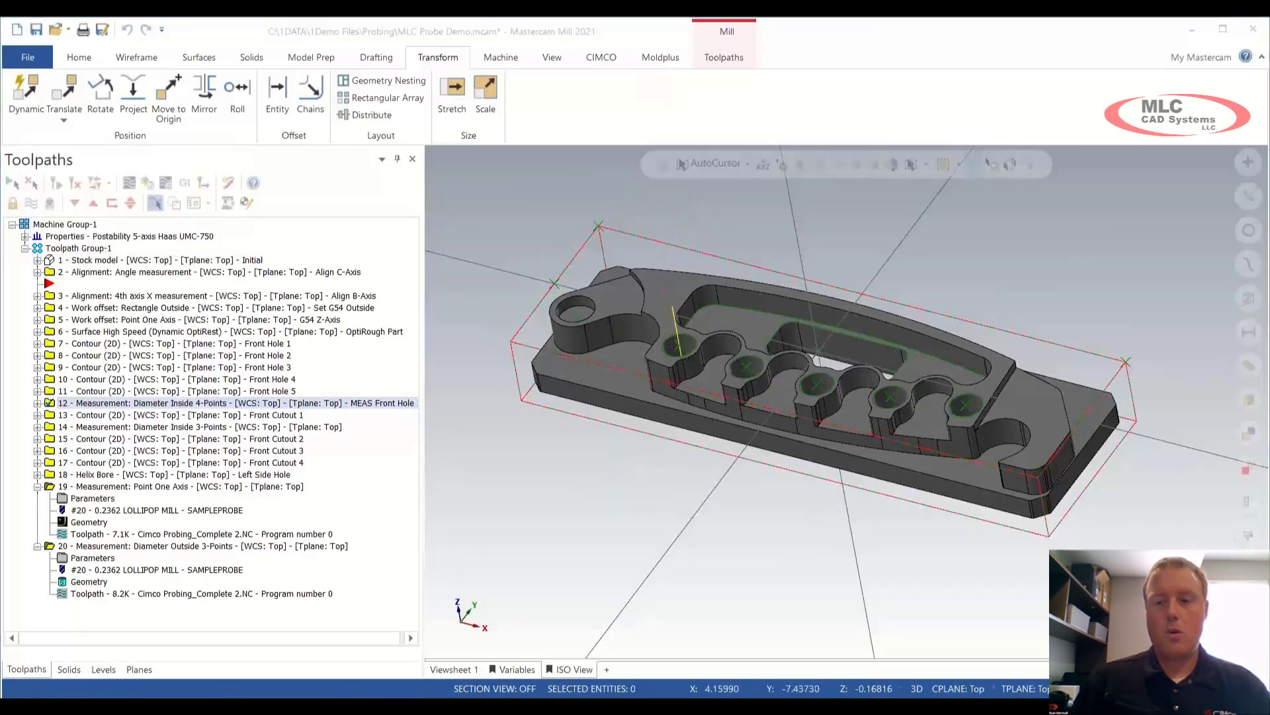
{"action": "left_click", "coordinate": [798, 586]}
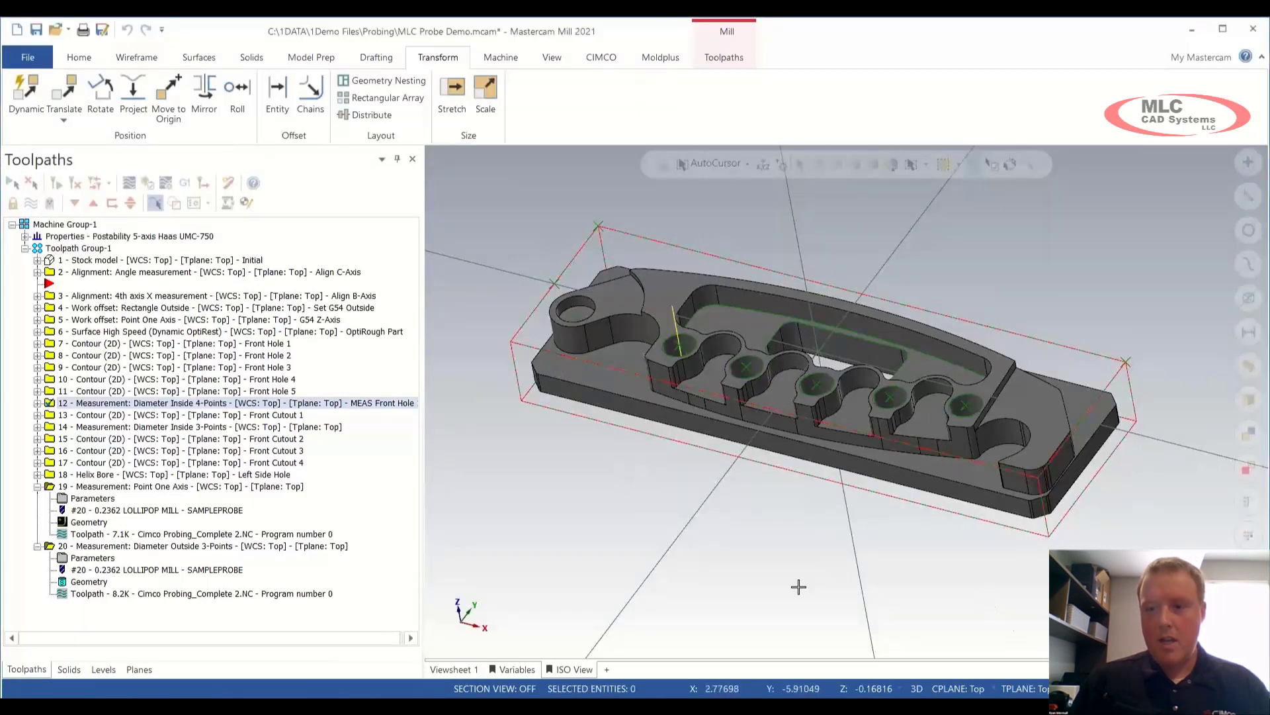
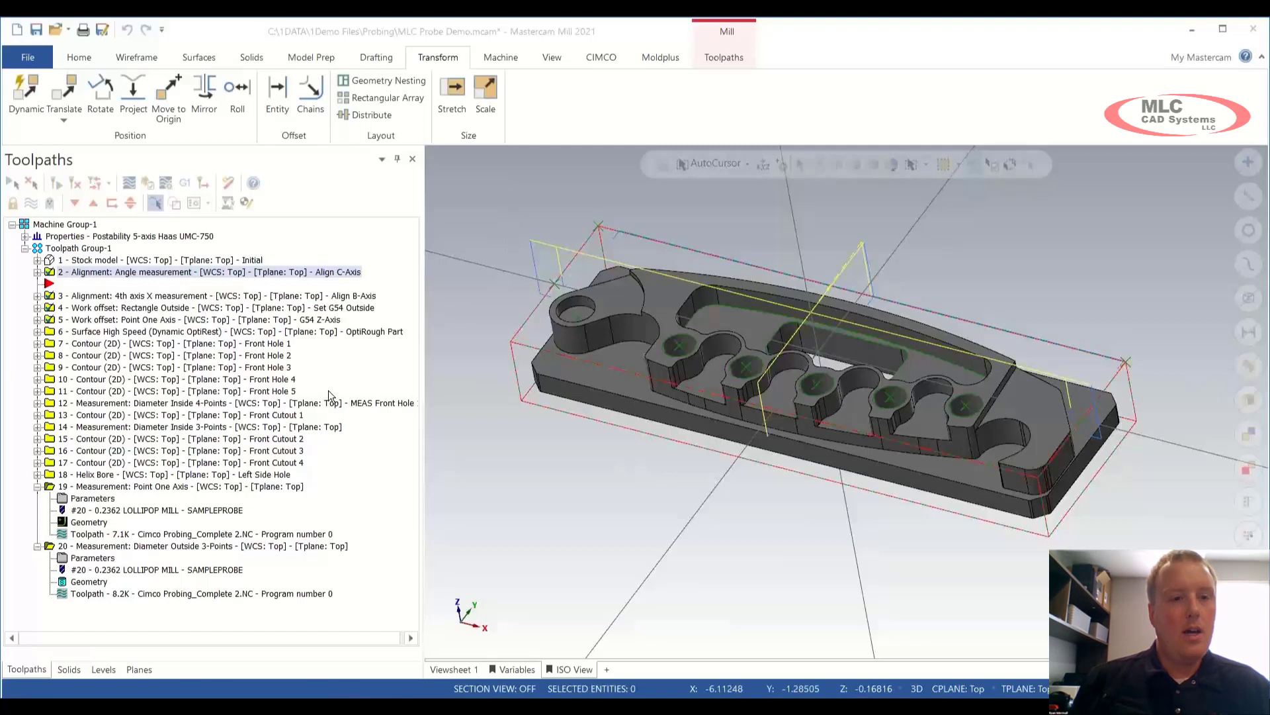
Step: Browse the CIMCO Workpiece Inspection probing cycles for Haas Renishaw without adding one
{"action": "left_click", "coordinate": [602, 57]}
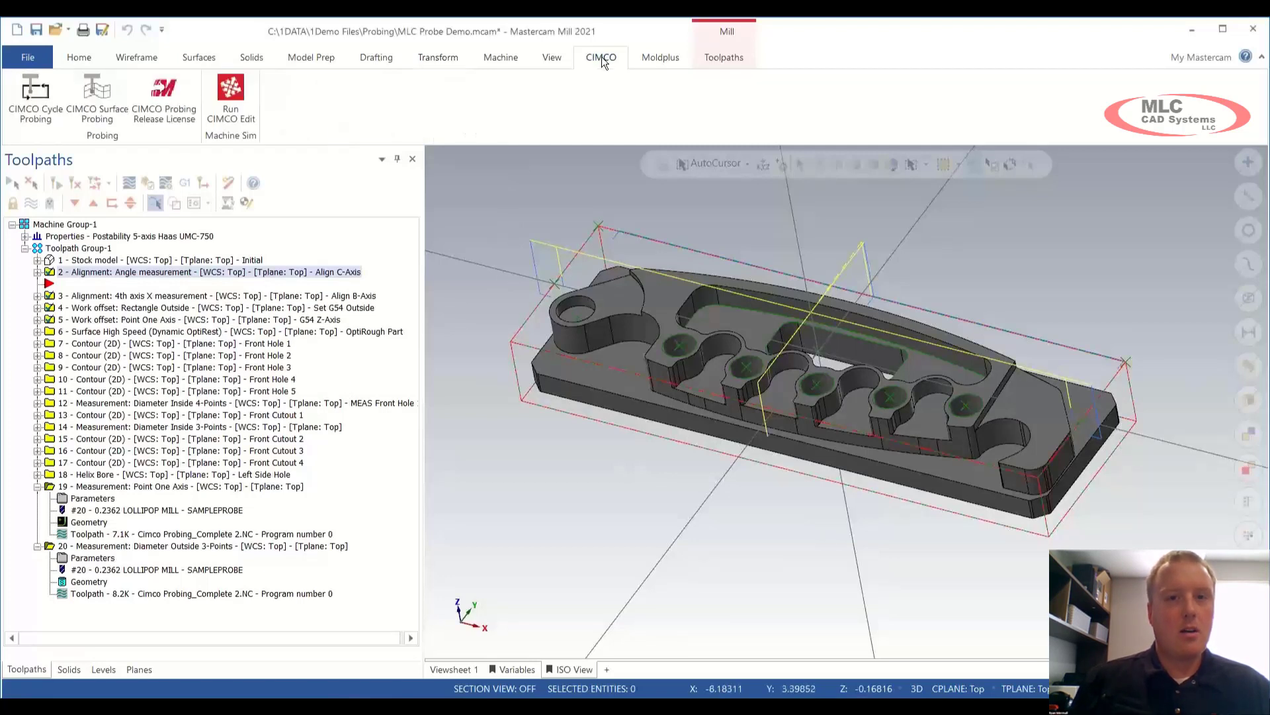
{"action": "left_click", "coordinate": [30, 114]}
{"action": "mouse_move", "coordinate": [73, 156]}
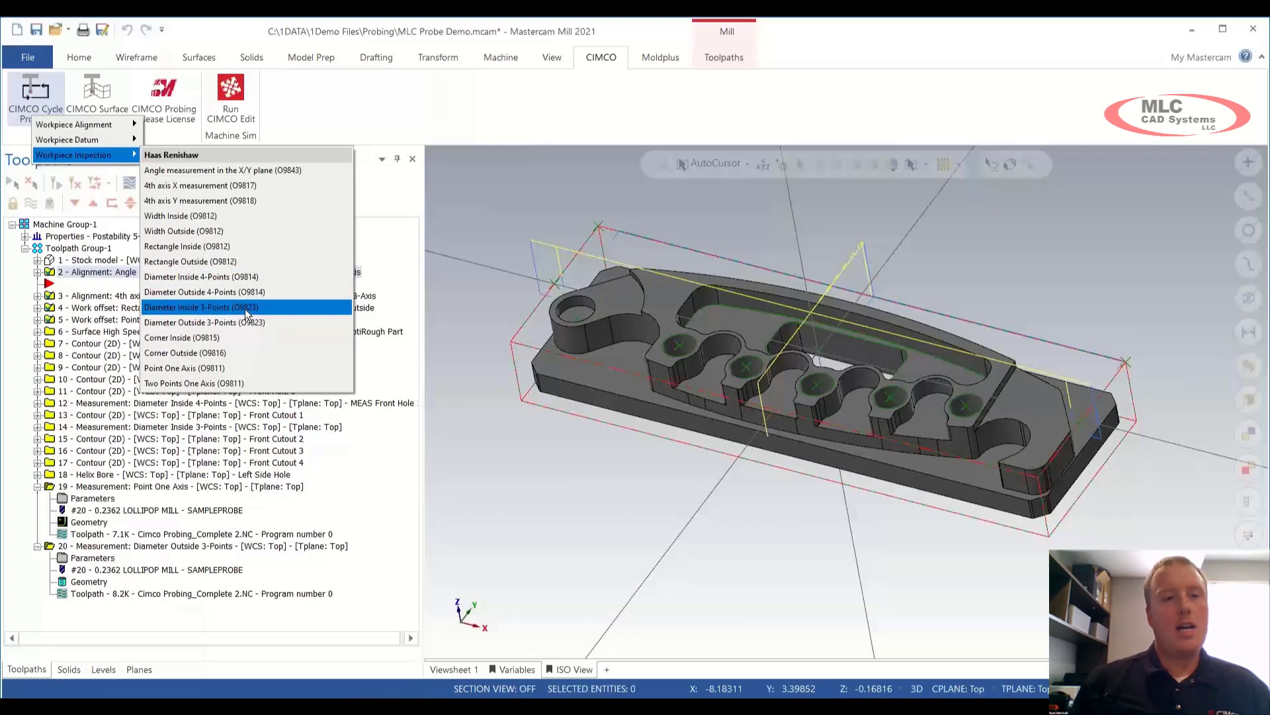
{"action": "left_click", "coordinate": [502, 219]}
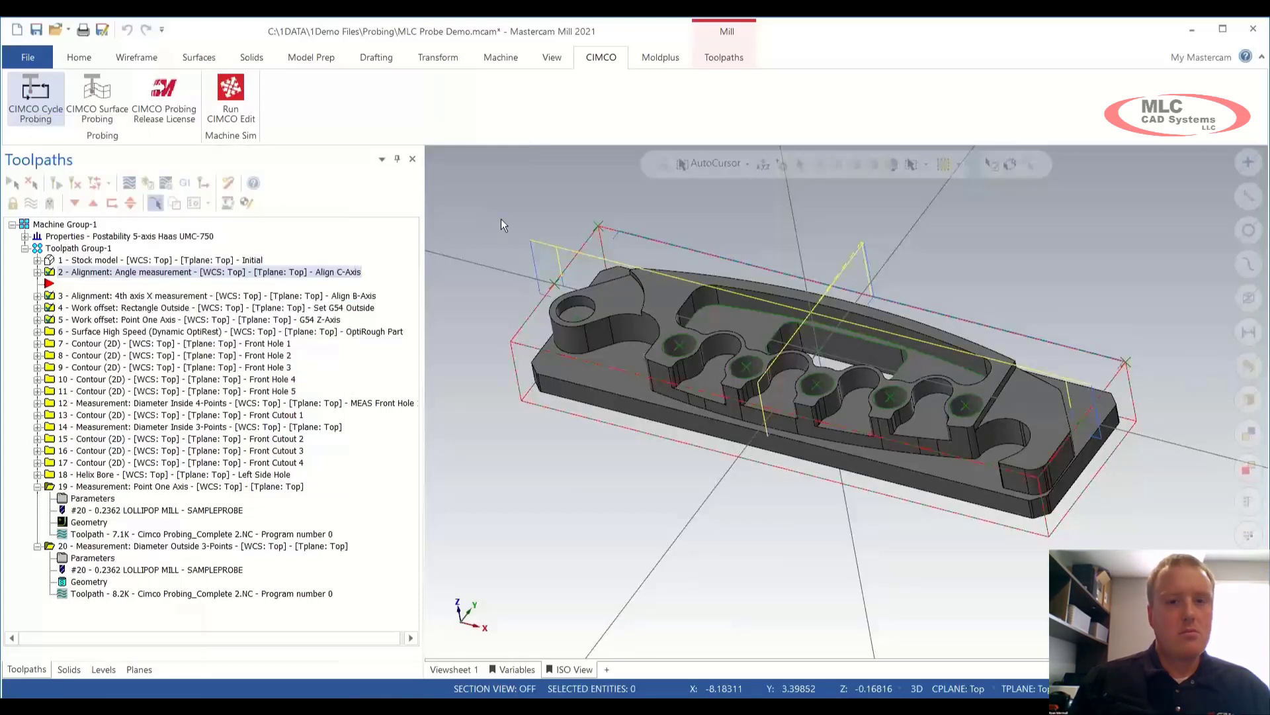
Step: Backplot the MEAS Front Hole 1 measurement (operation 12), then expand its details
{"action": "left_click", "coordinate": [106, 405]}
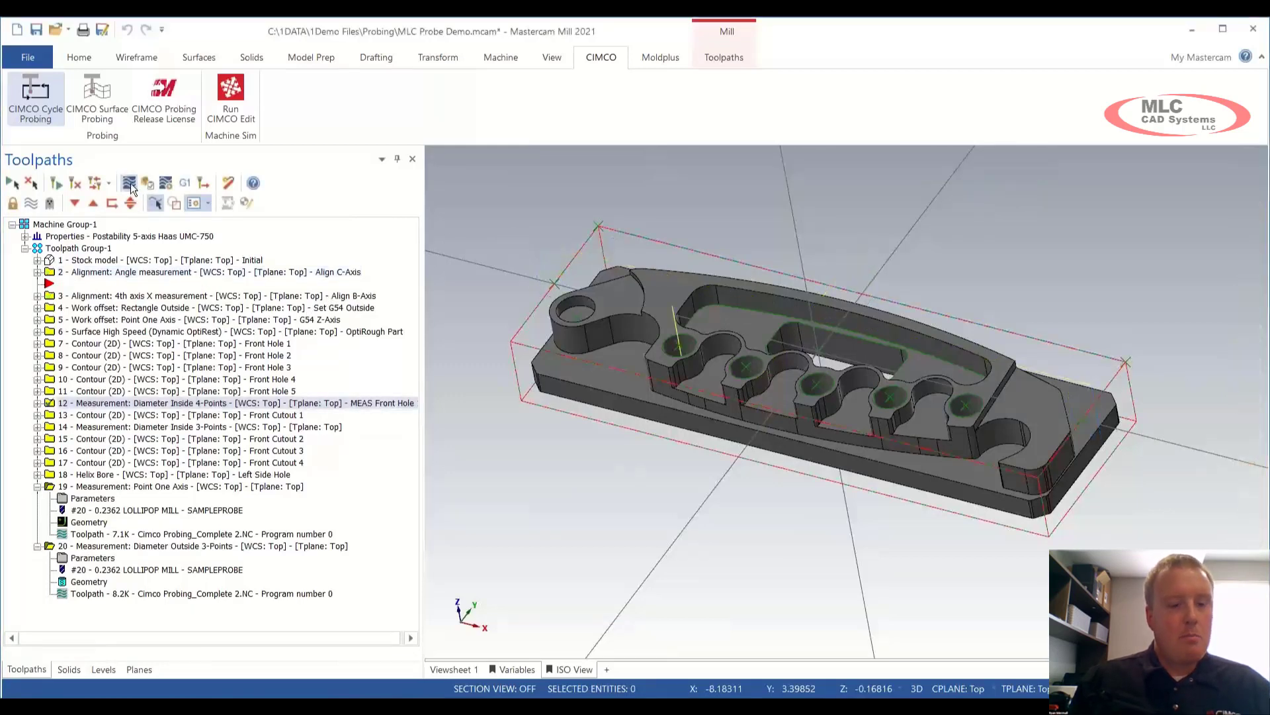
{"action": "left_click", "coordinate": [129, 182]}
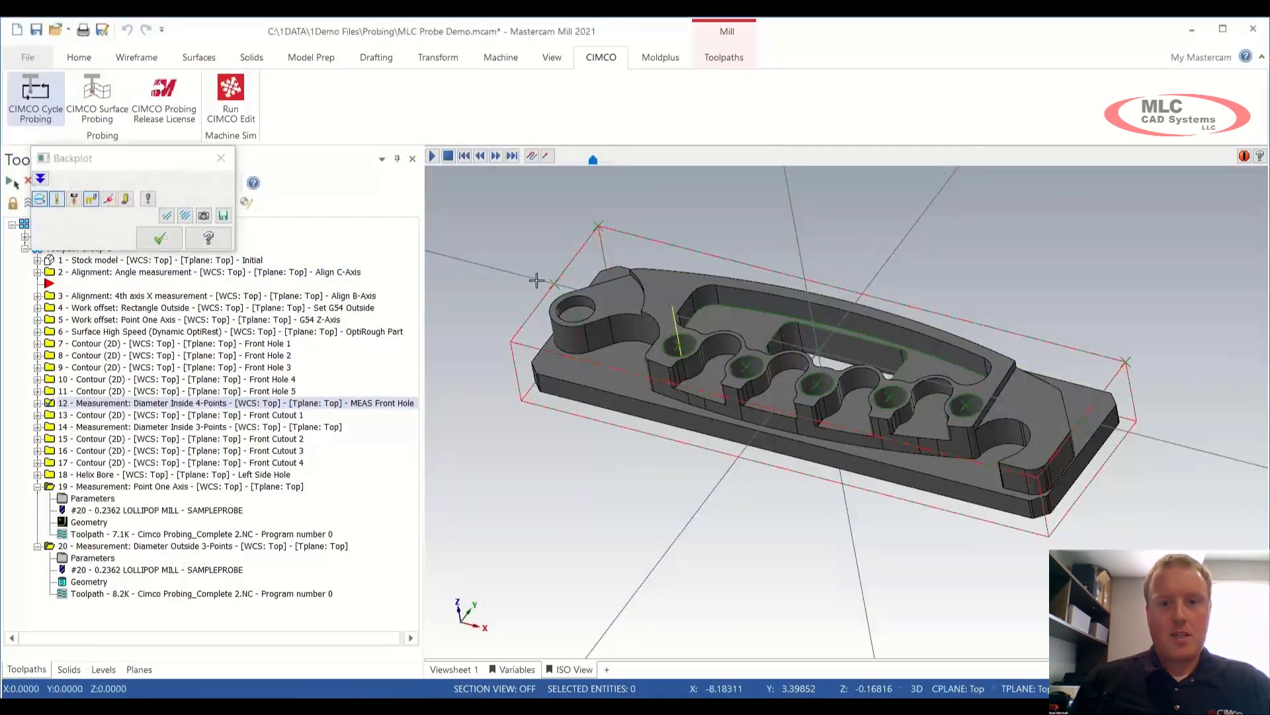
{"action": "scroll", "coordinate": [639, 339], "scroll_direction": "up", "scroll_amount": 5}
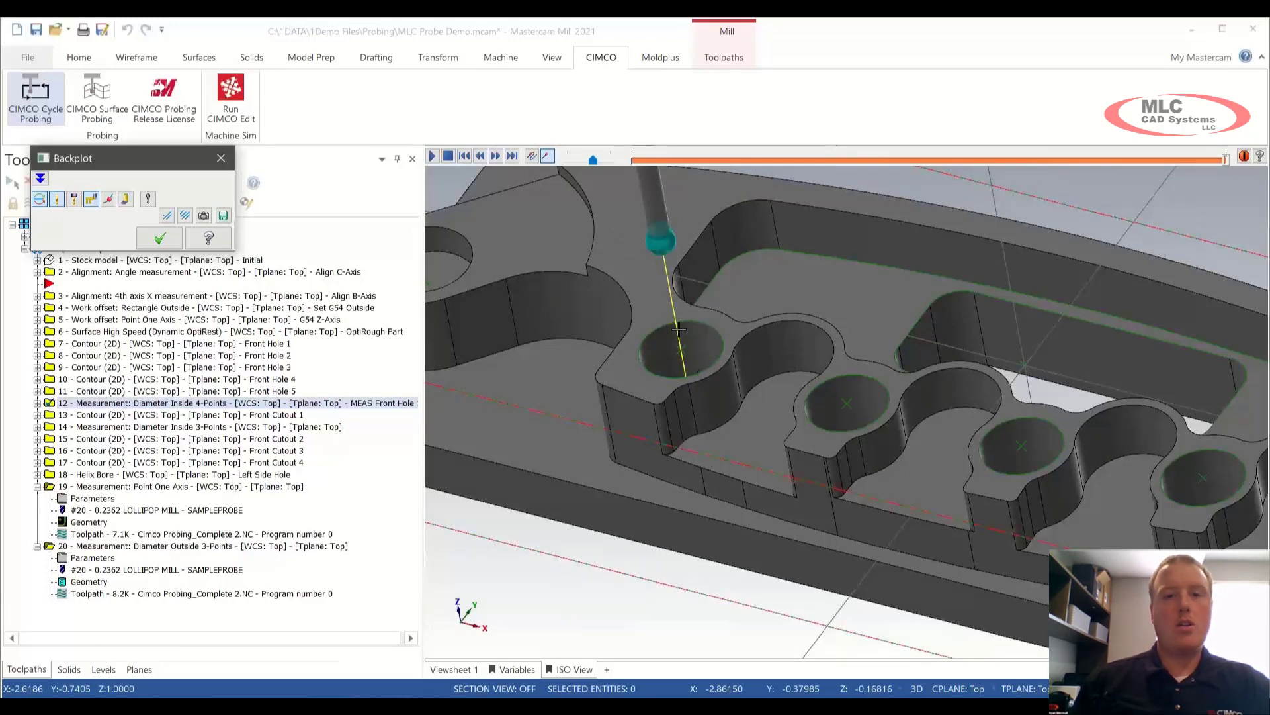
{"action": "left_click", "coordinate": [159, 238]}
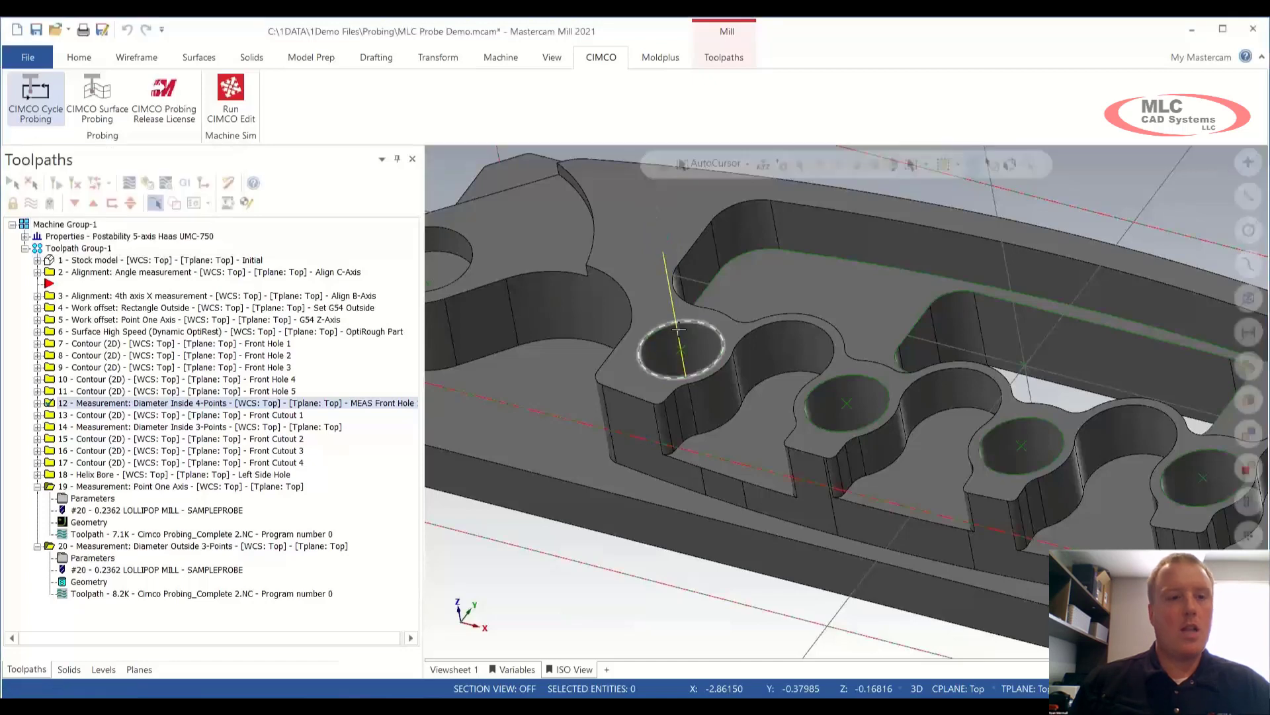
{"action": "left_click", "coordinate": [37, 403]}
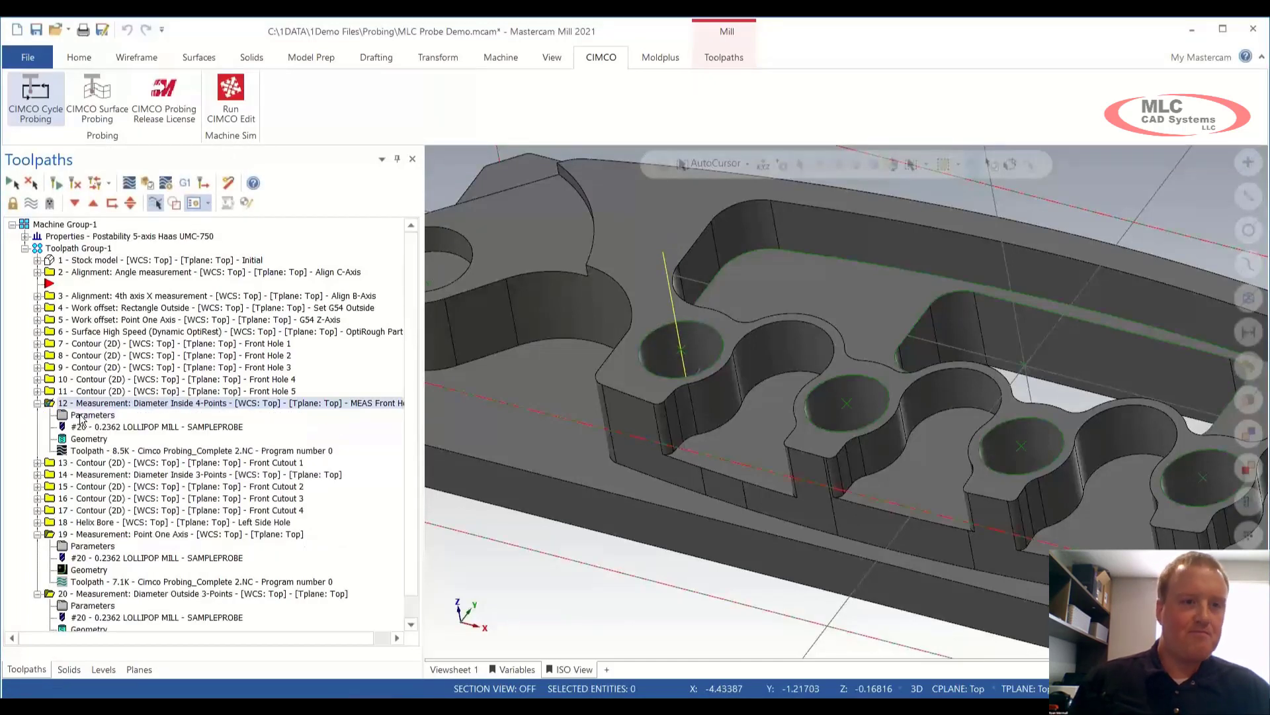
Step: Open operation 12's probing parameters on the Cycle tab and enable Measurement result
{"action": "double_click", "coordinate": [79, 415]}
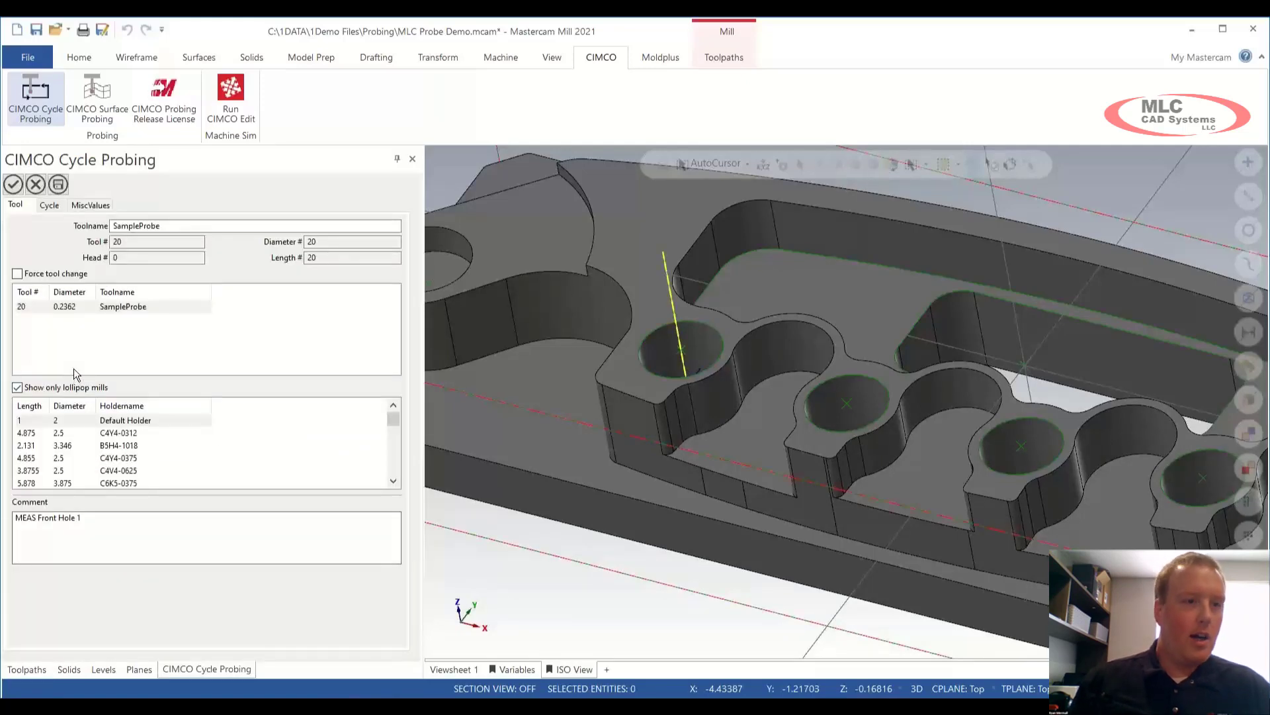
{"action": "left_click", "coordinate": [55, 207]}
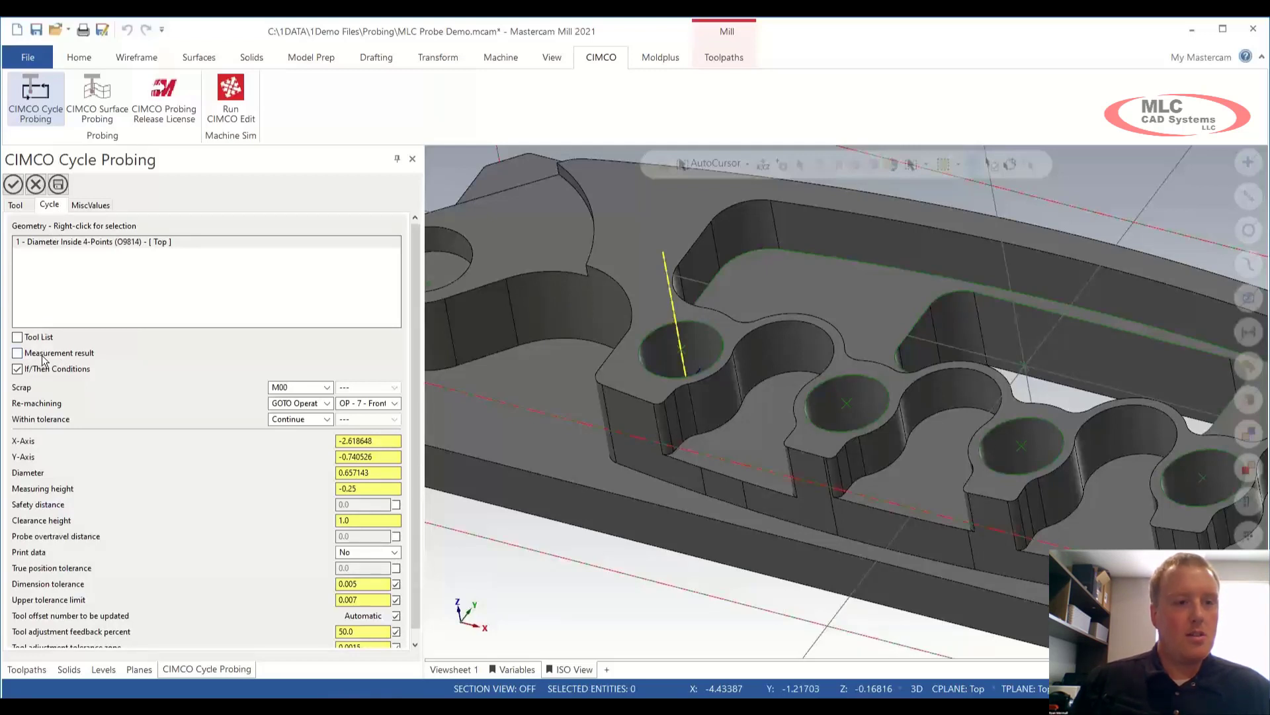
{"action": "left_click", "coordinate": [18, 353]}
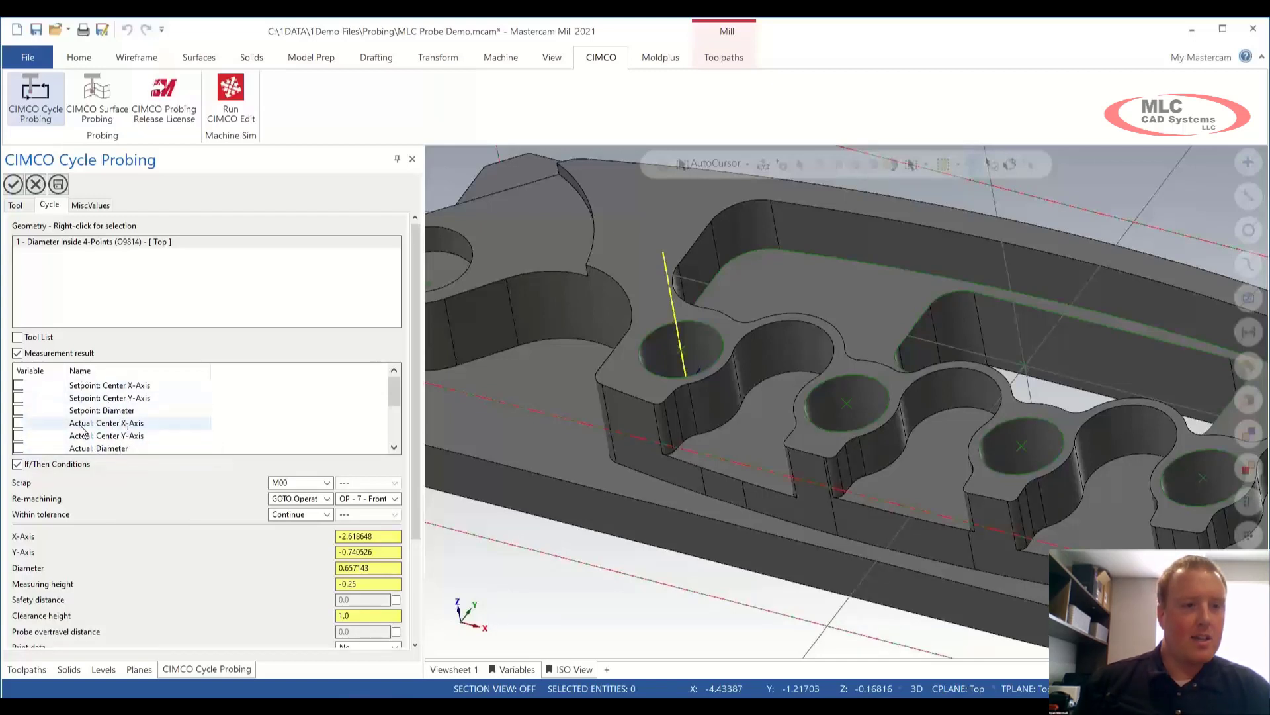
Step: Log Actual: Diameter to variable #800 instead of #10001, then disable Measurement result
{"action": "left_click", "coordinate": [18, 450]}
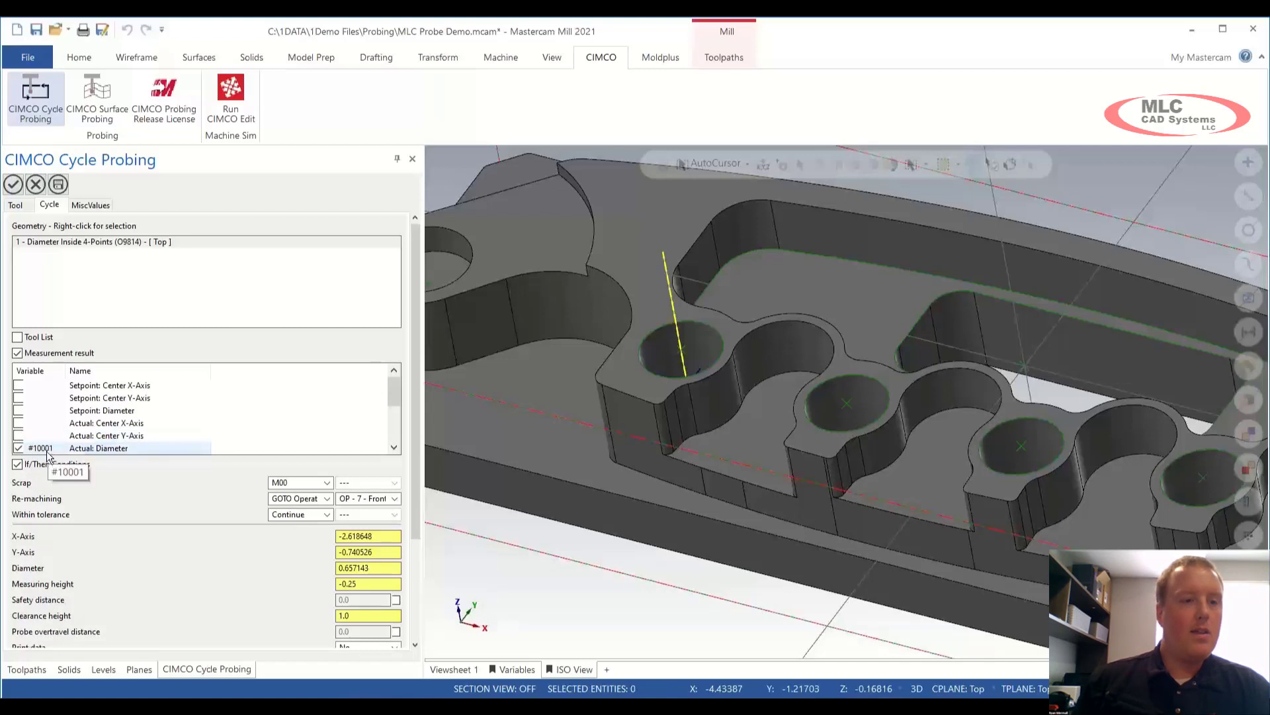
{"action": "left_click", "coordinate": [47, 453]}
{"action": "left_click", "coordinate": [47, 450]}
{"action": "type", "text": "#"}
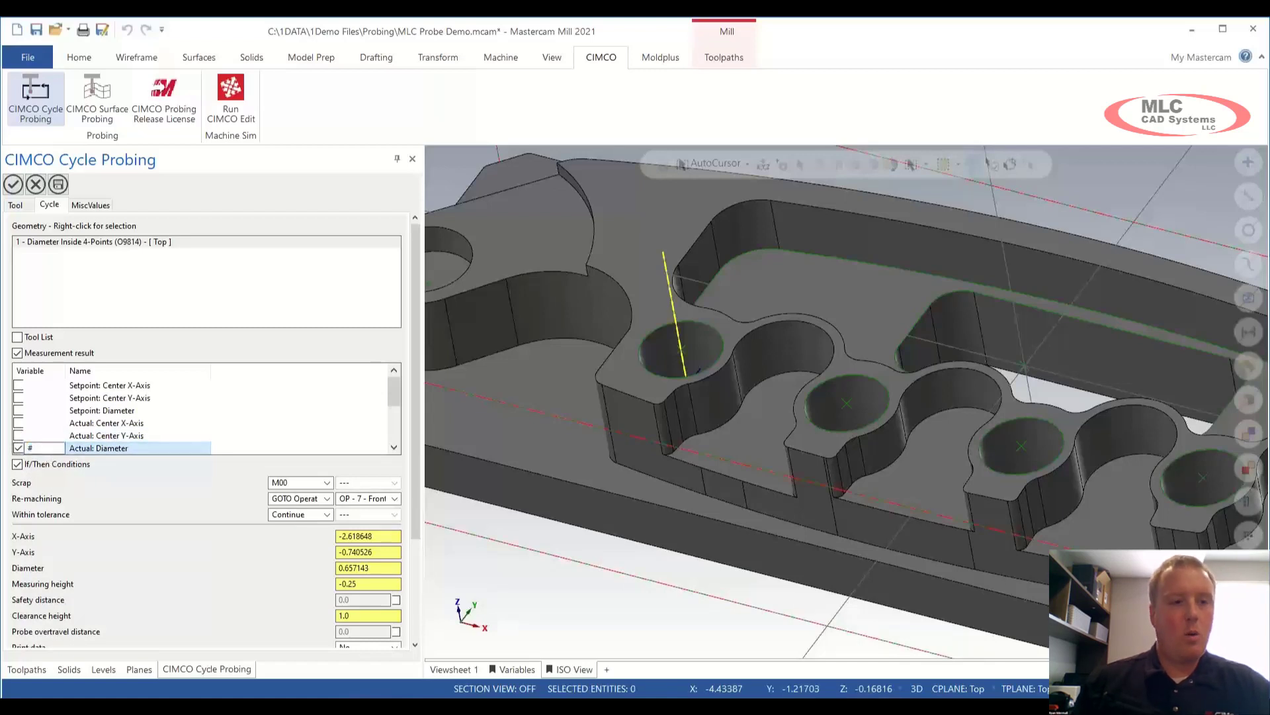
{"action": "type", "text": "800"}
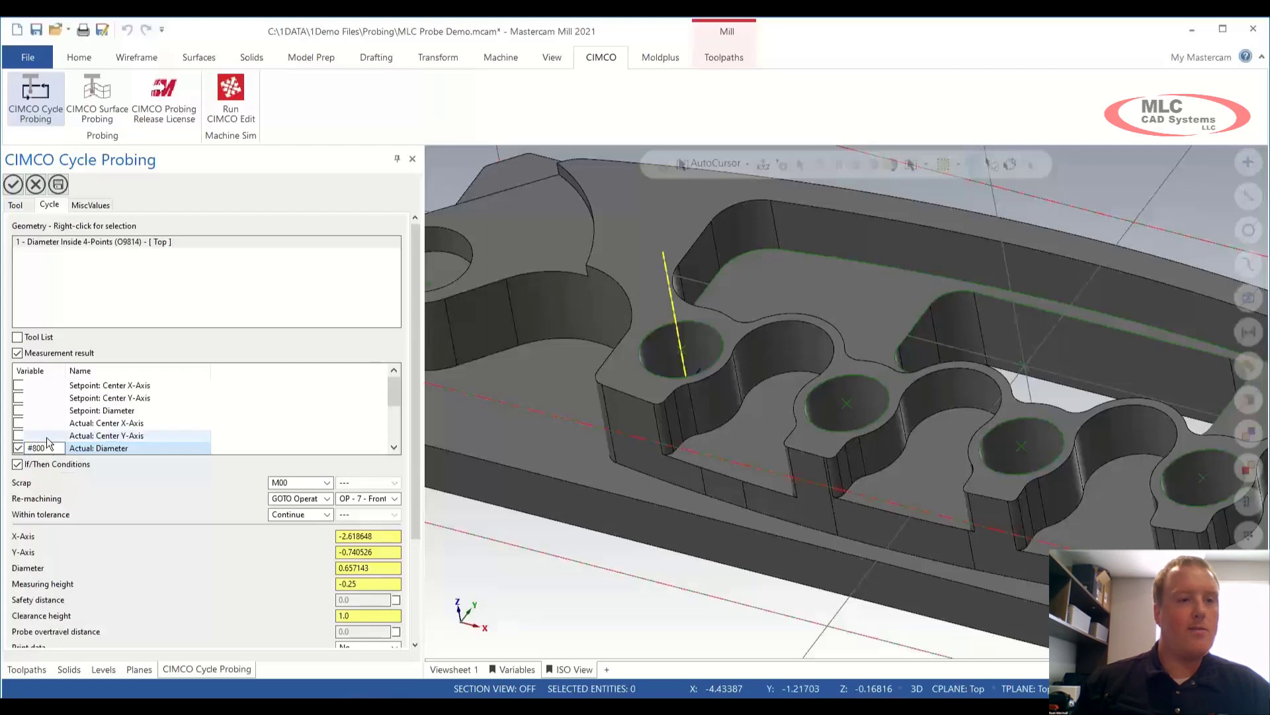
{"action": "left_click", "coordinate": [85, 450]}
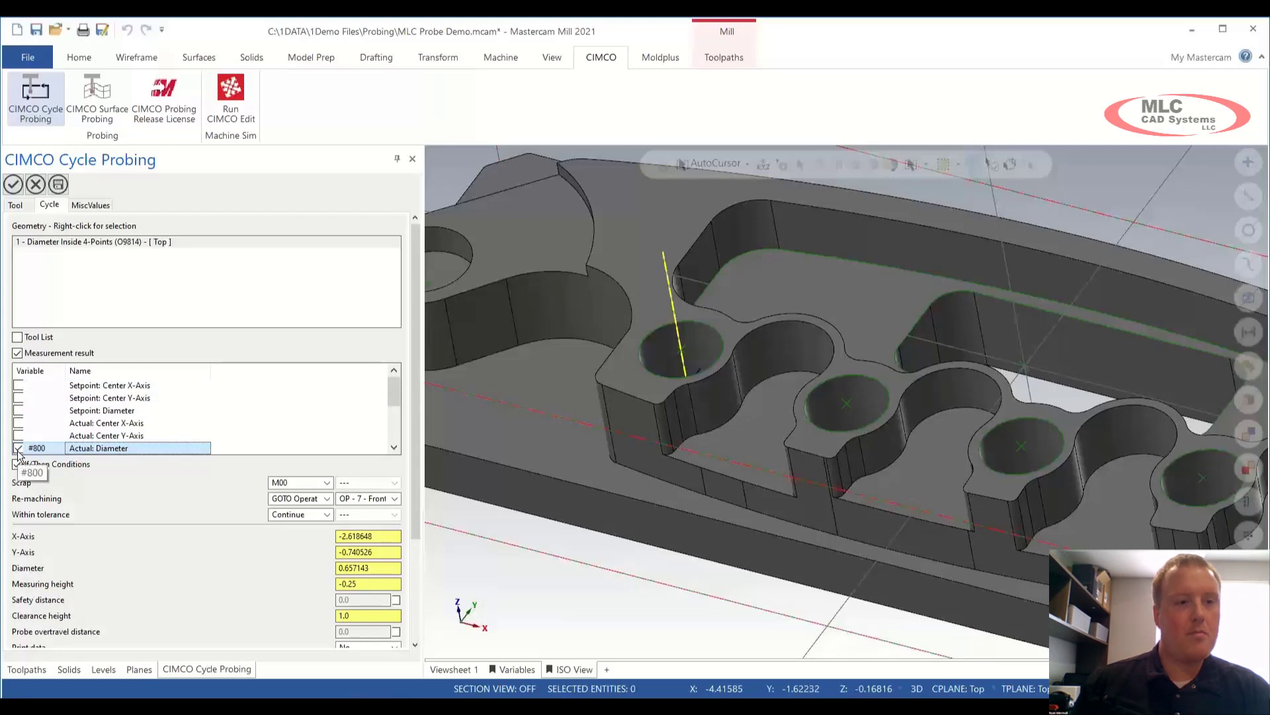
{"action": "left_click", "coordinate": [17, 353]}
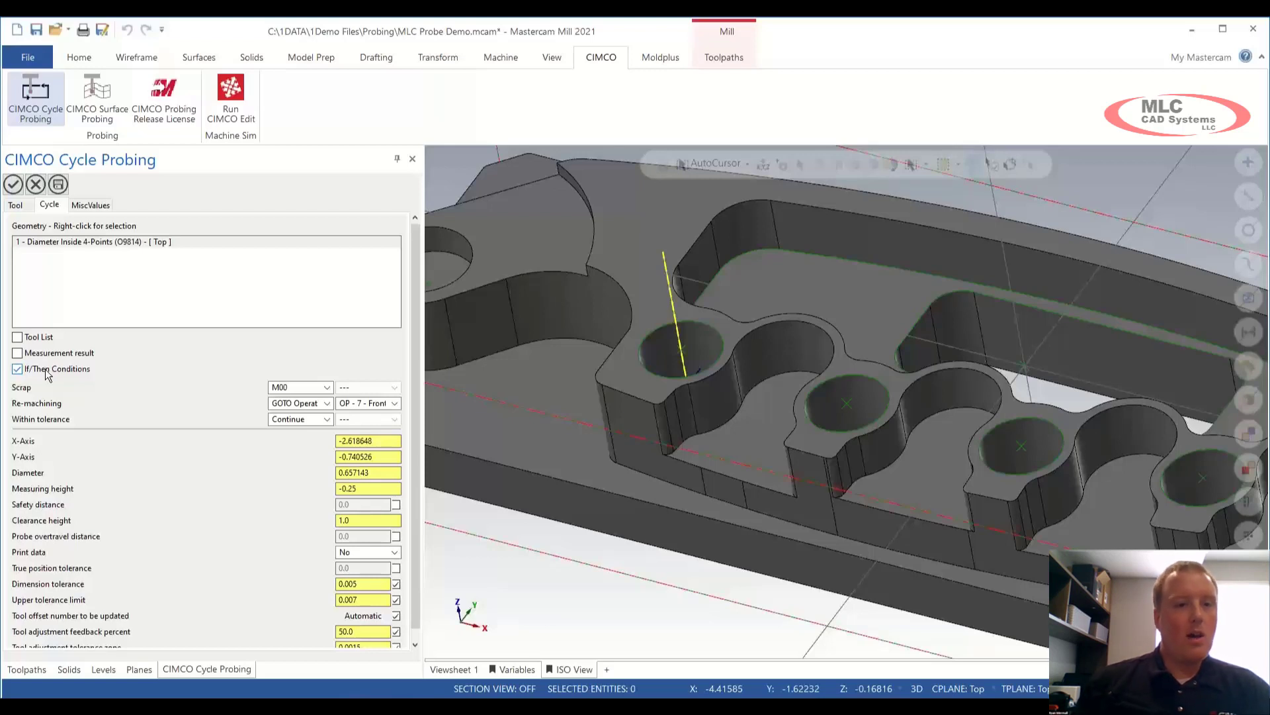
Step: Set Scrap to M00 and Re-machining to GOTO OP - 7 - Front Hole 1
{"action": "left_click", "coordinate": [327, 387]}
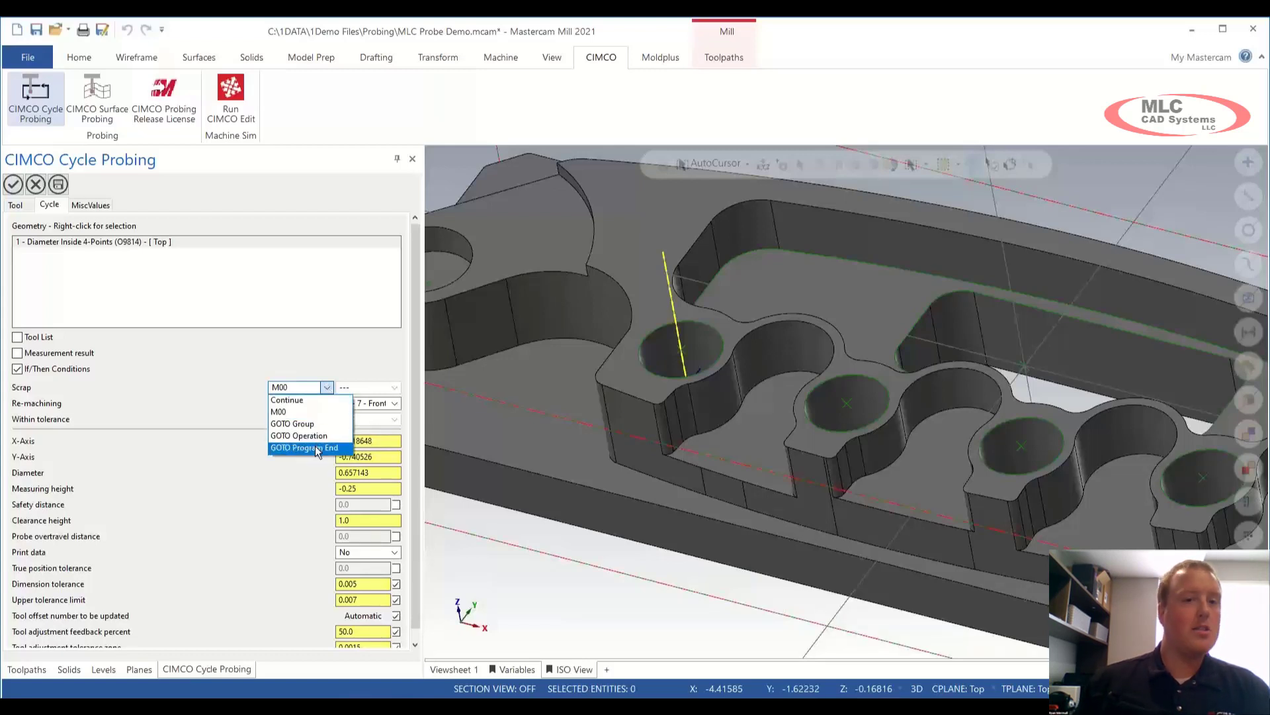
{"action": "left_click", "coordinate": [286, 414]}
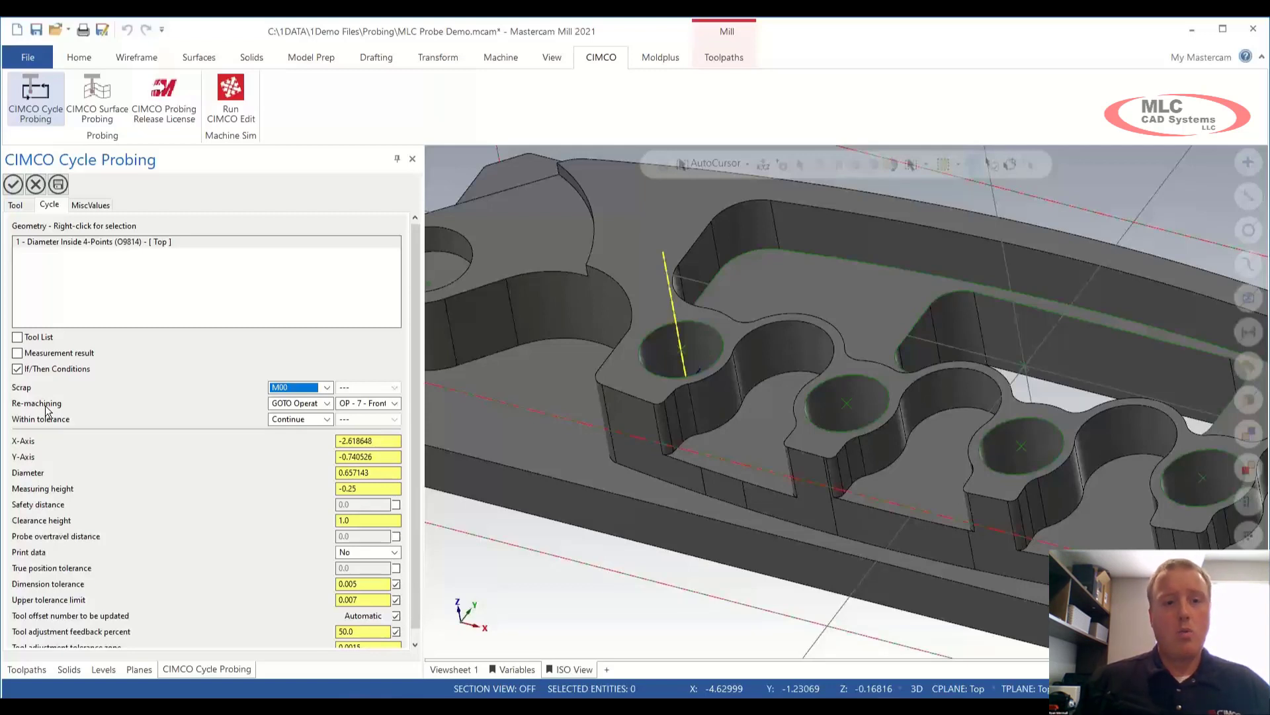
{"action": "left_click", "coordinate": [319, 412]}
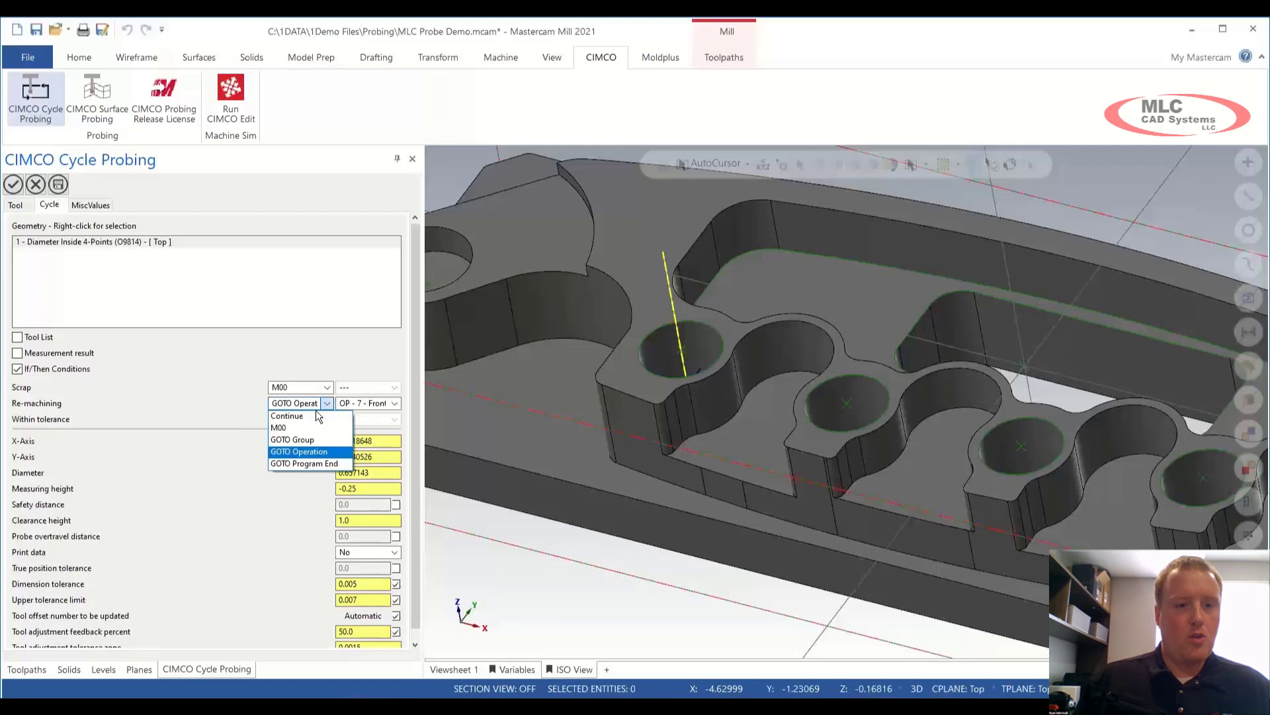
{"action": "left_click", "coordinate": [317, 452]}
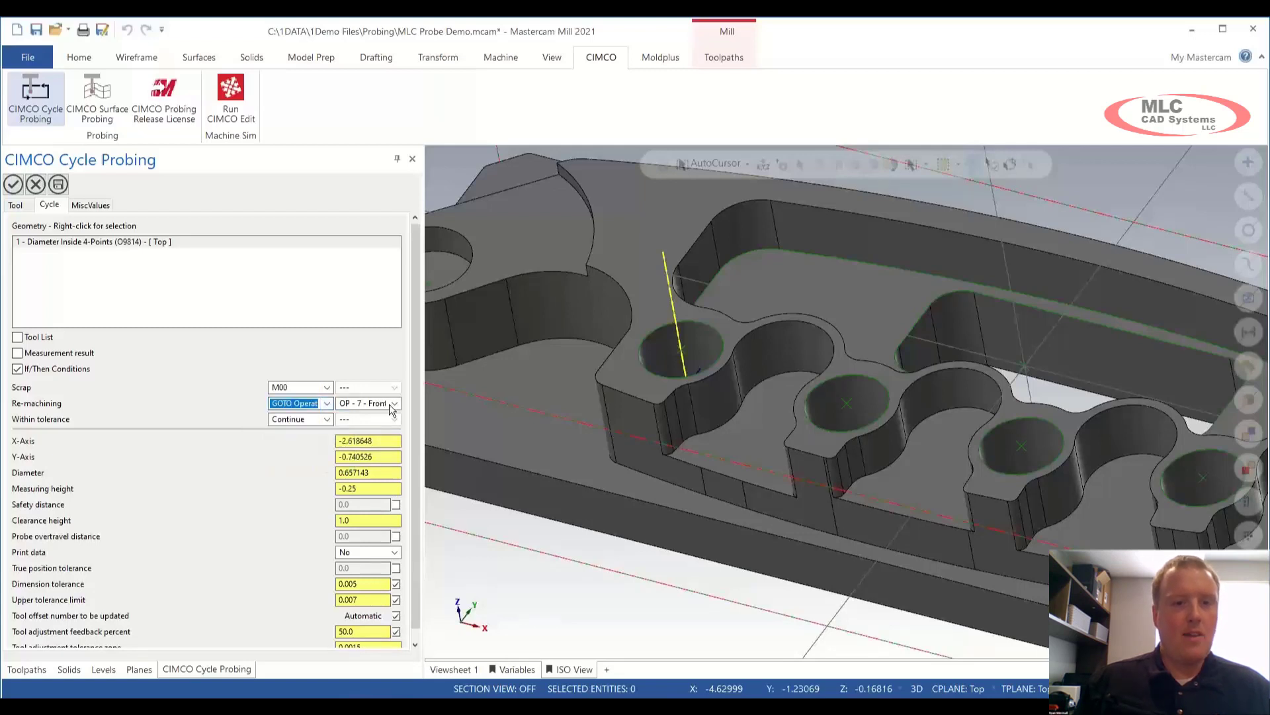
{"action": "left_click", "coordinate": [394, 403]}
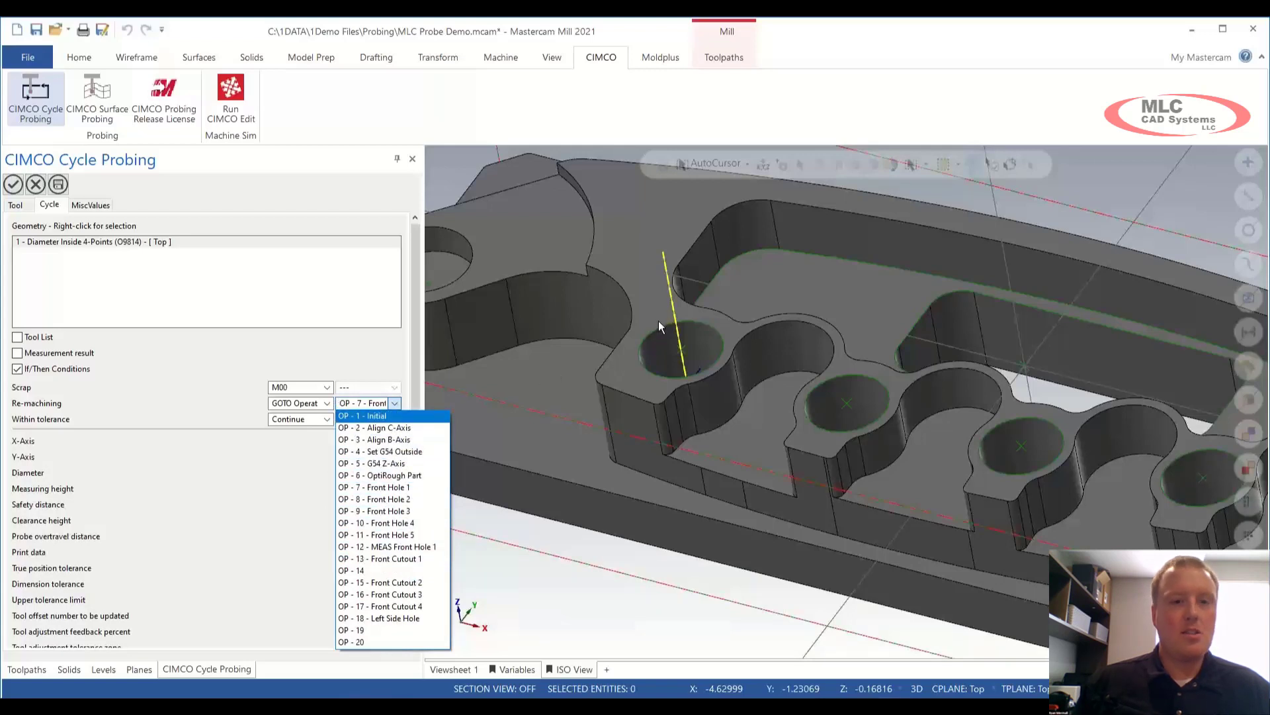
{"action": "left_click", "coordinate": [414, 486]}
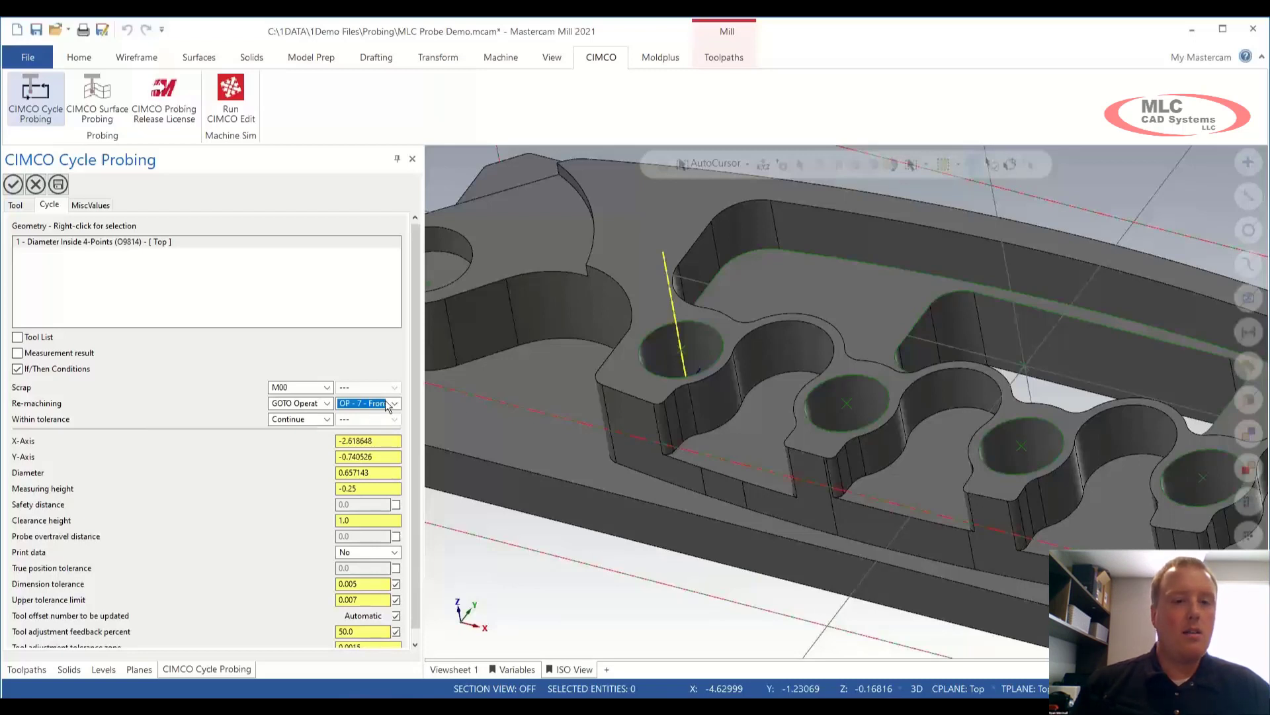
{"action": "left_click_drag", "start_coordinate": [419, 376], "coordinate": [419, 411]}
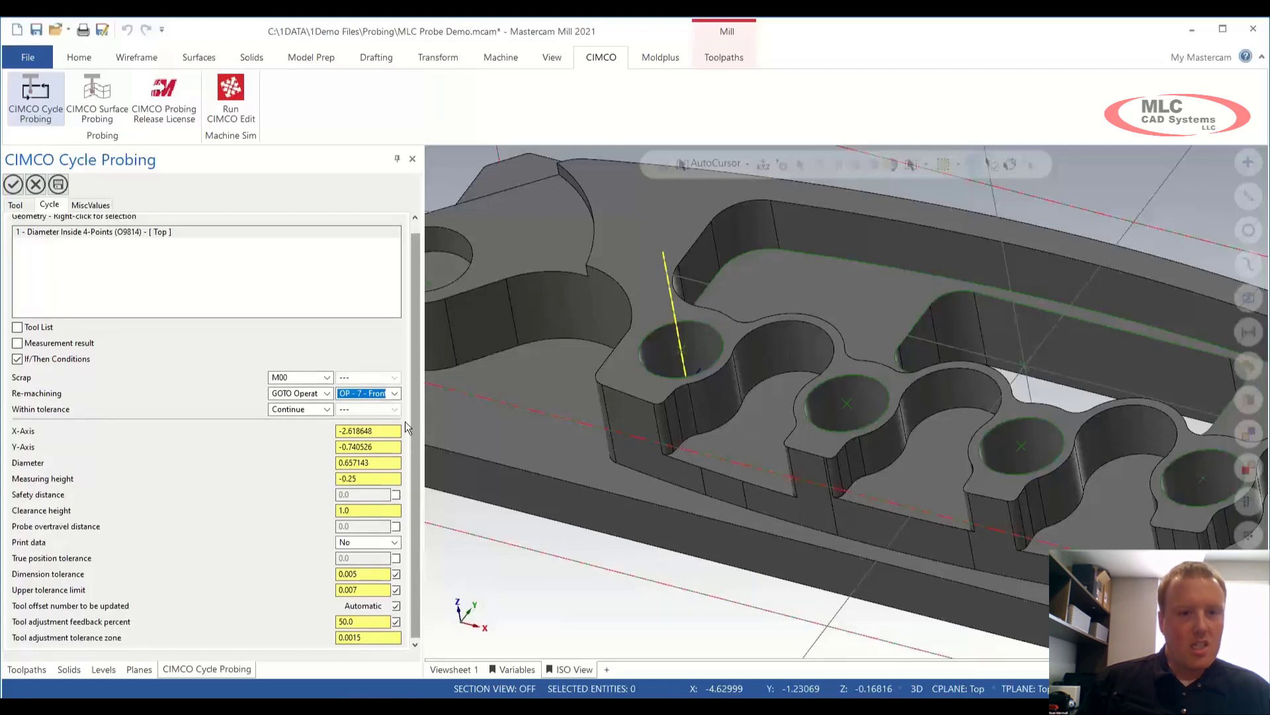
{"action": "double_click", "coordinate": [378, 463]}
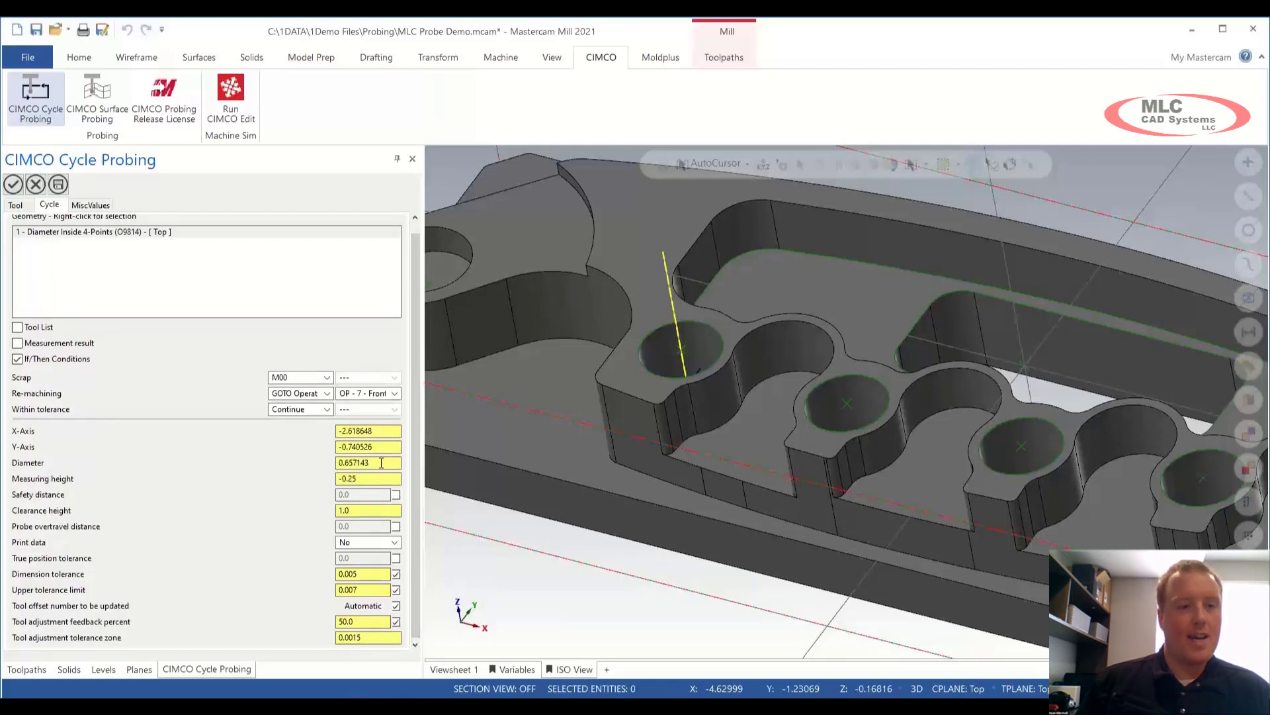
{"action": "left_click", "coordinate": [381, 463]}
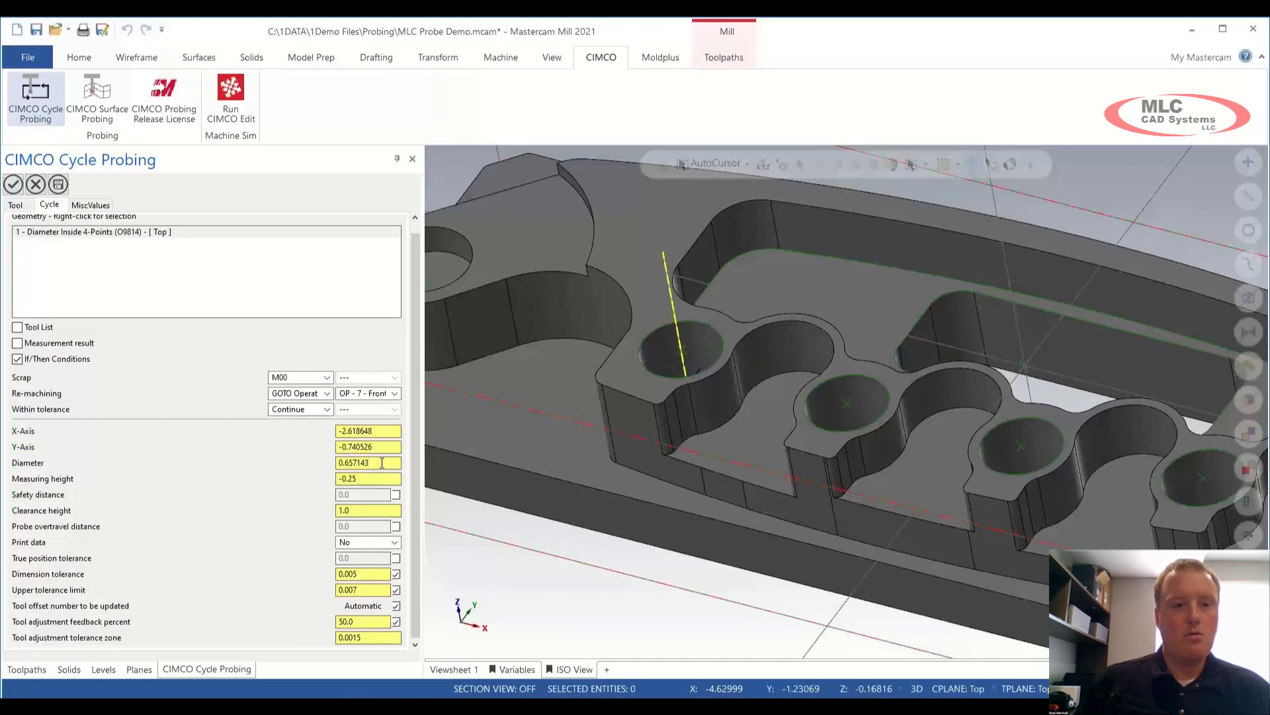
{"action": "double_click", "coordinate": [378, 509]}
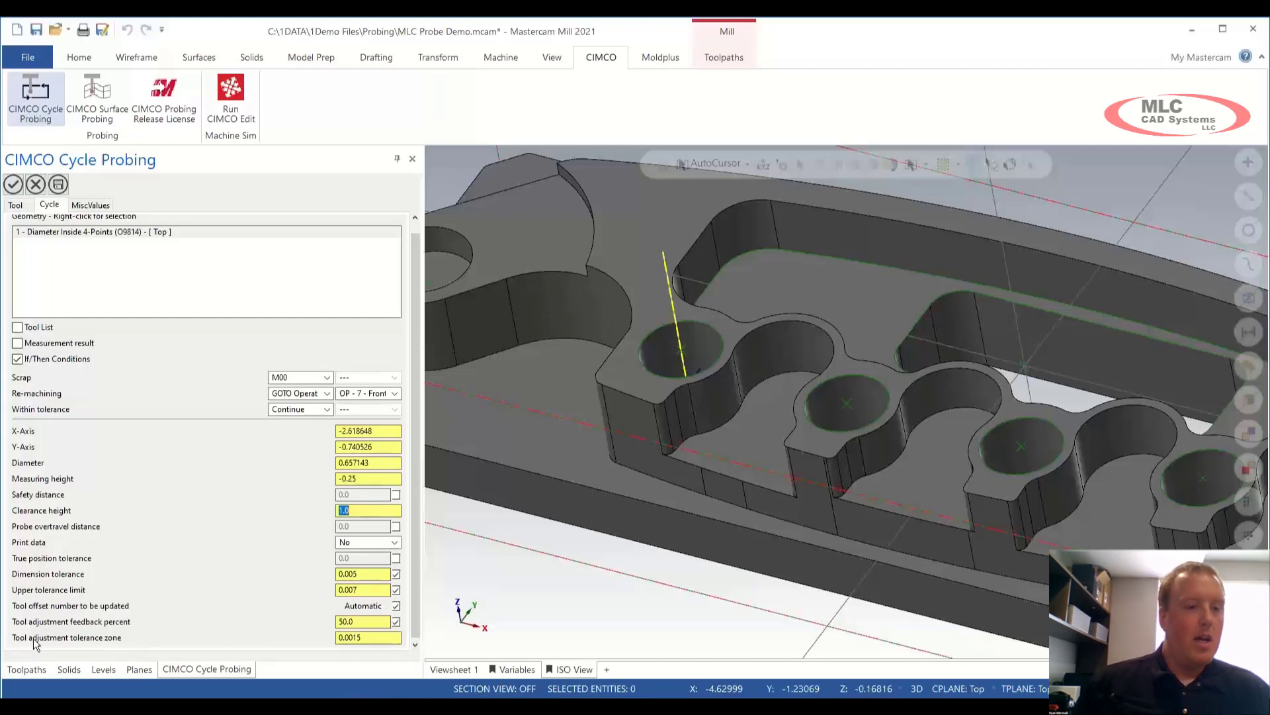
{"action": "left_click", "coordinate": [377, 637]}
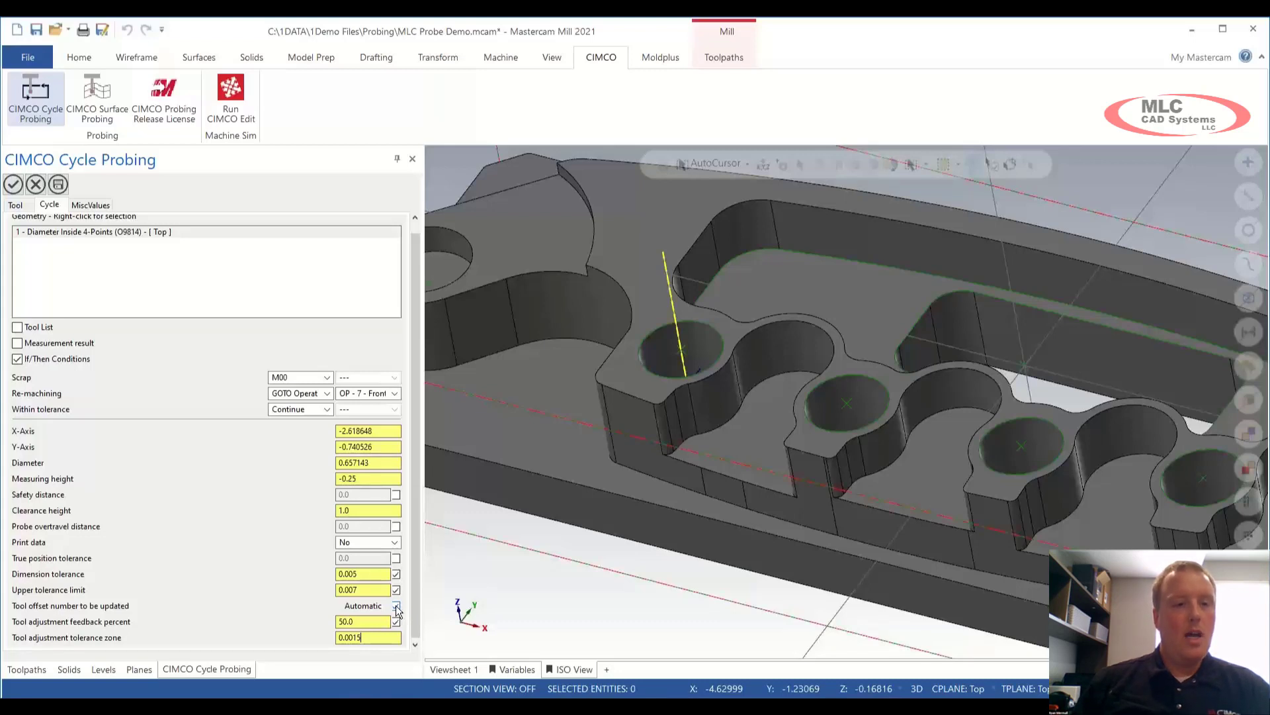
Step: Edit the 50% feedback, 0.005 dimension tolerance and 0.007 upper tolerance limit values
{"action": "left_click", "coordinate": [371, 621]}
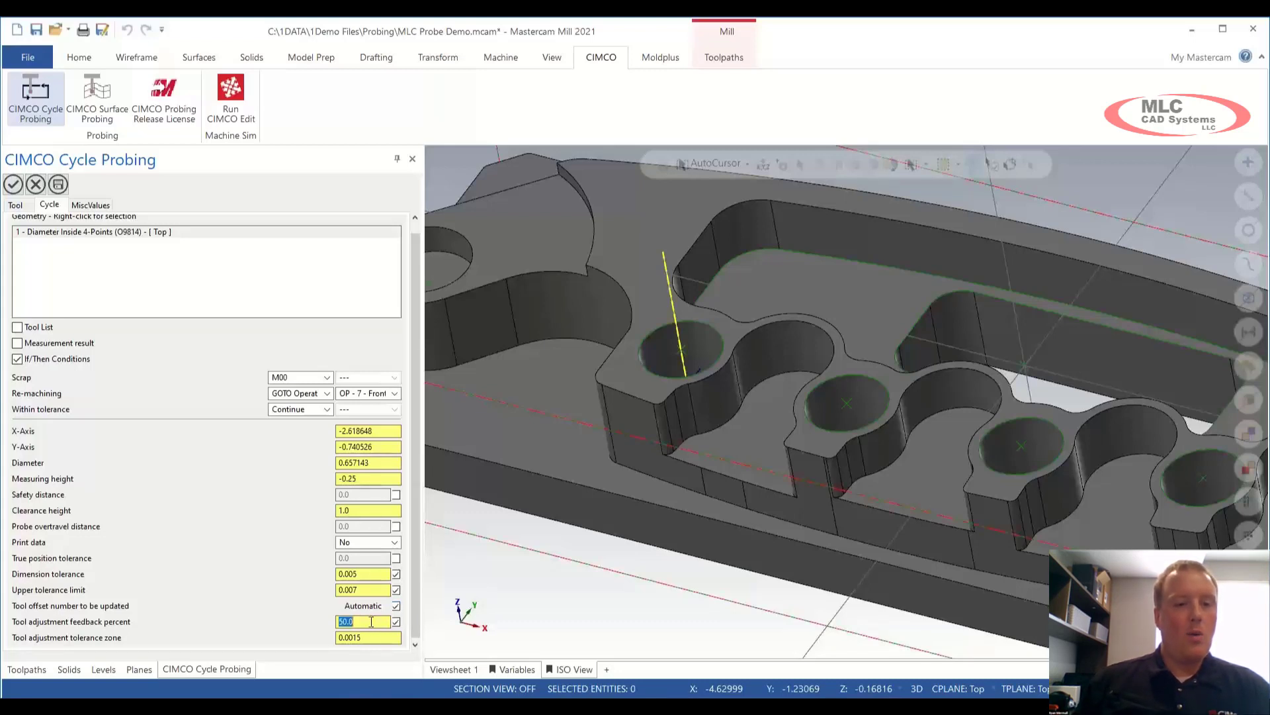
{"action": "left_click", "coordinate": [372, 621]}
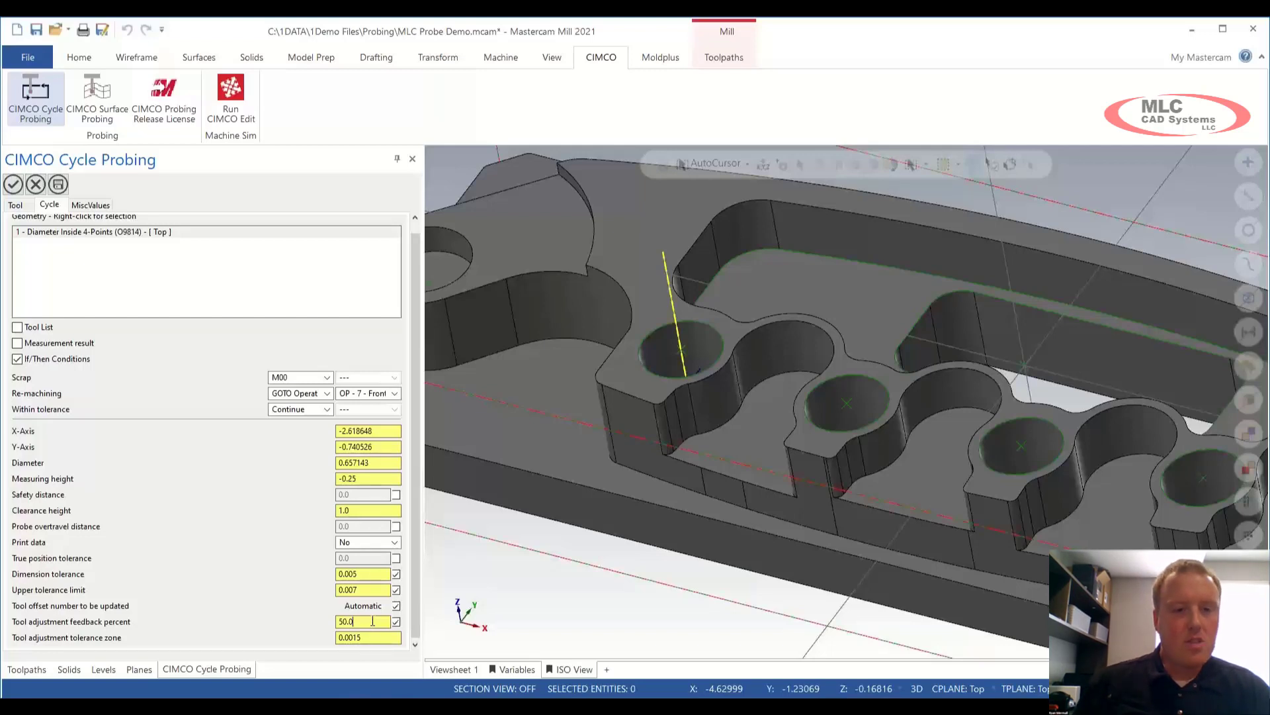
{"action": "double_click", "coordinate": [372, 573]}
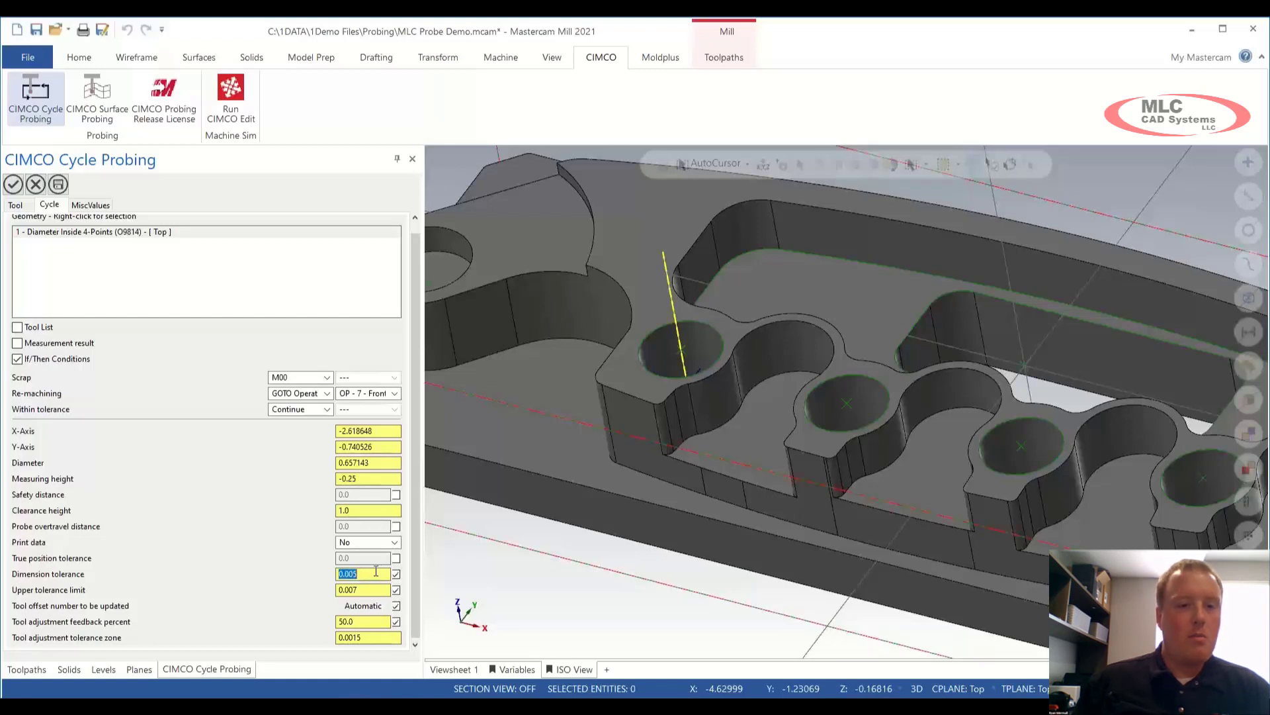
{"action": "double_click", "coordinate": [371, 589]}
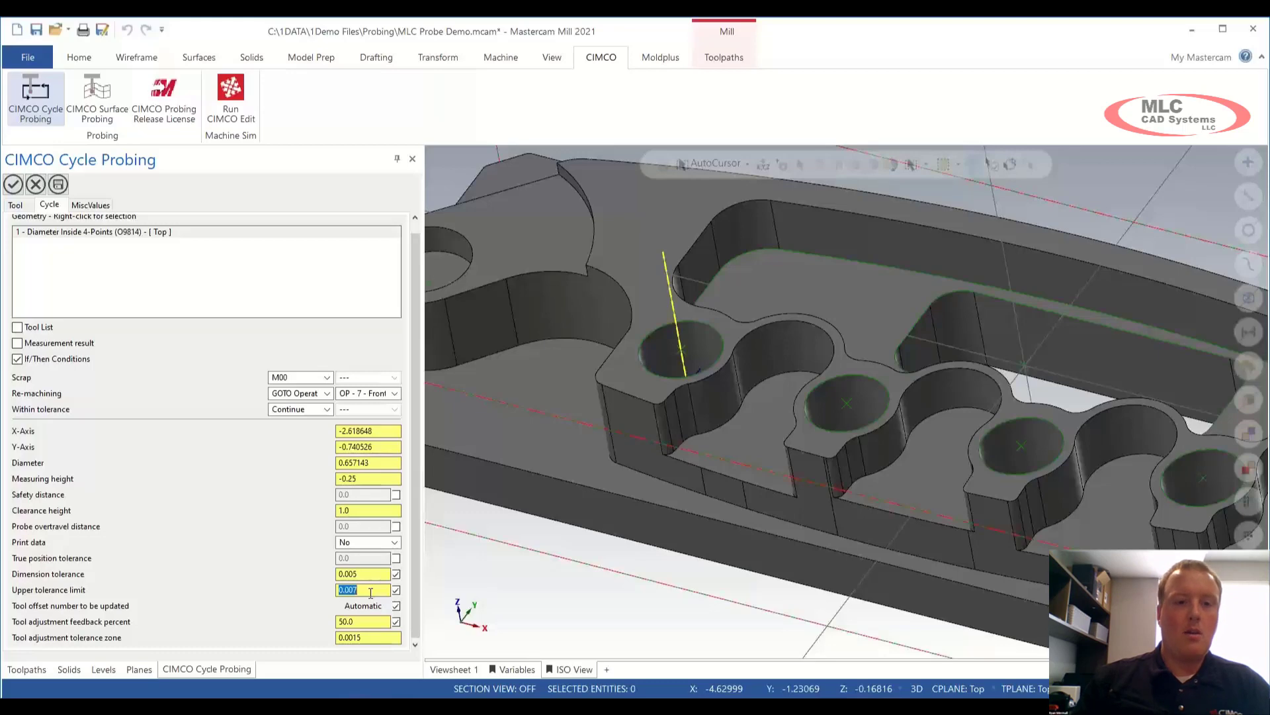
Step: Post all operations to Cimco Probing_Complete 2.NC and open it in CIMCO Edit
{"action": "left_click", "coordinate": [34, 187]}
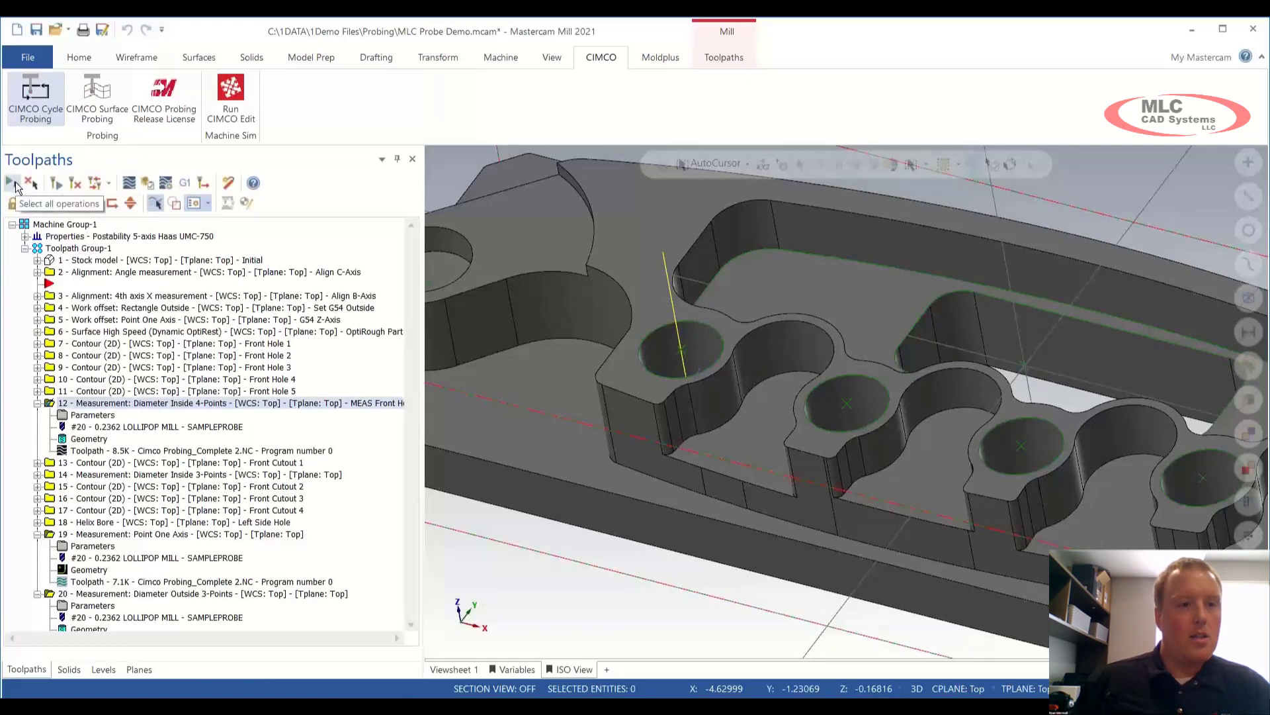
{"action": "left_click", "coordinate": [13, 183]}
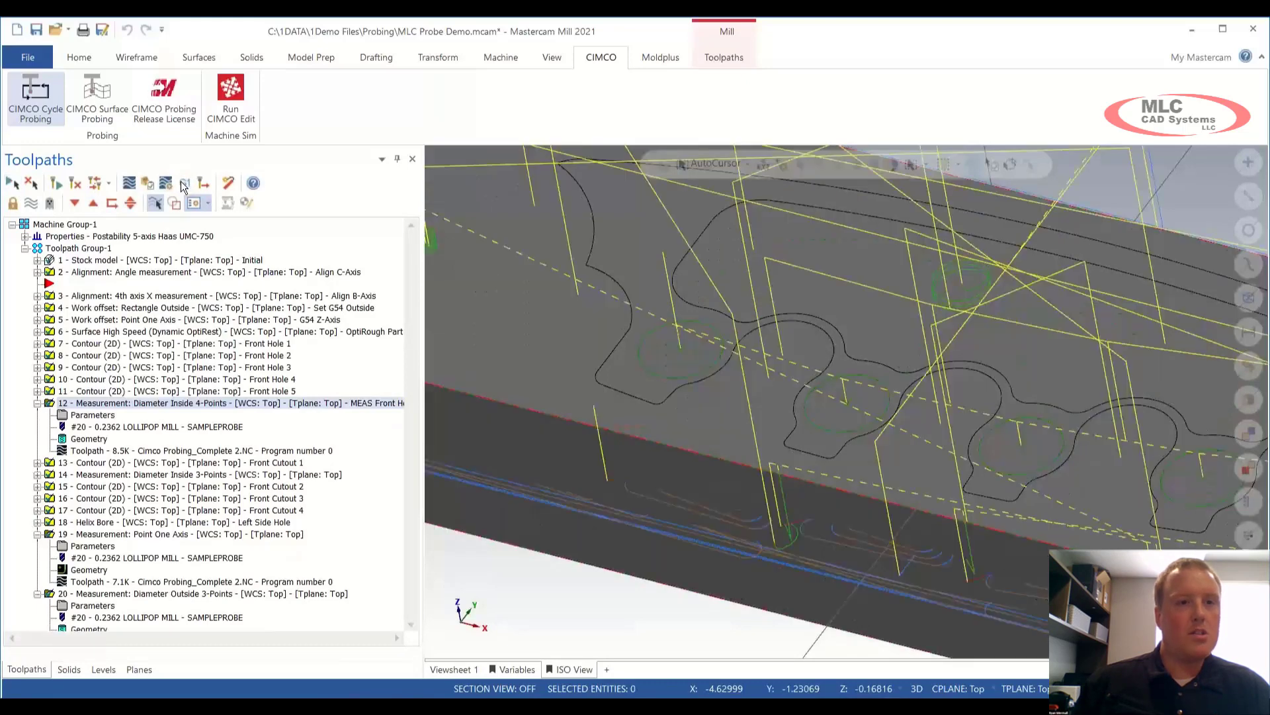
{"action": "left_click", "coordinate": [183, 182]}
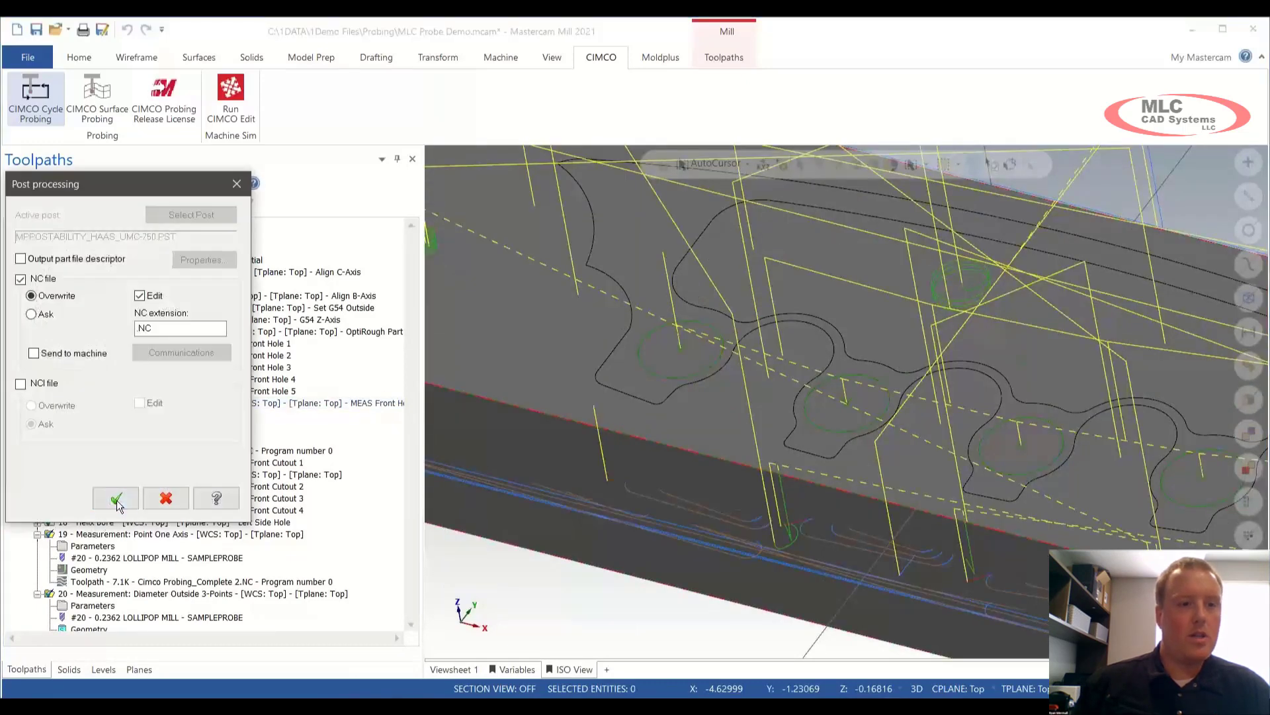
{"action": "left_click", "coordinate": [113, 516]}
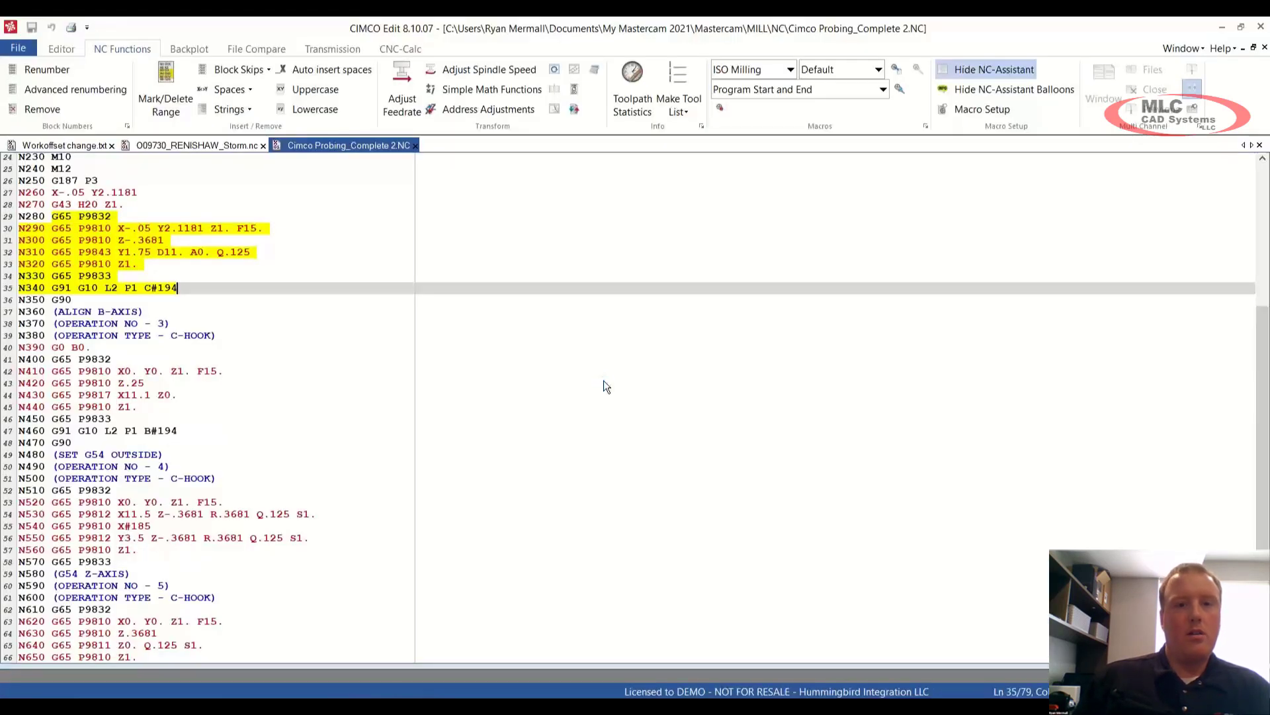
Step: Reload the updated NC program and search it for the LT comparison
{"action": "left_click", "coordinate": [675, 421]}
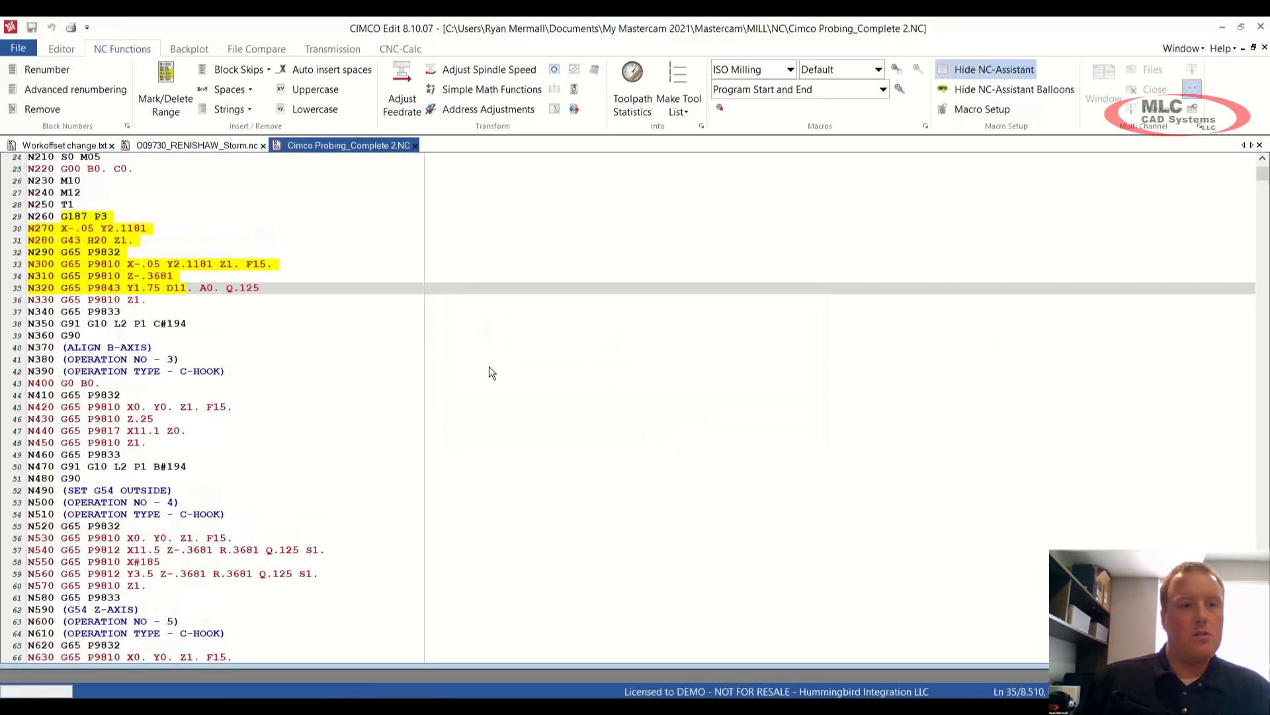
{"action": "left_click", "coordinate": [285, 286]}
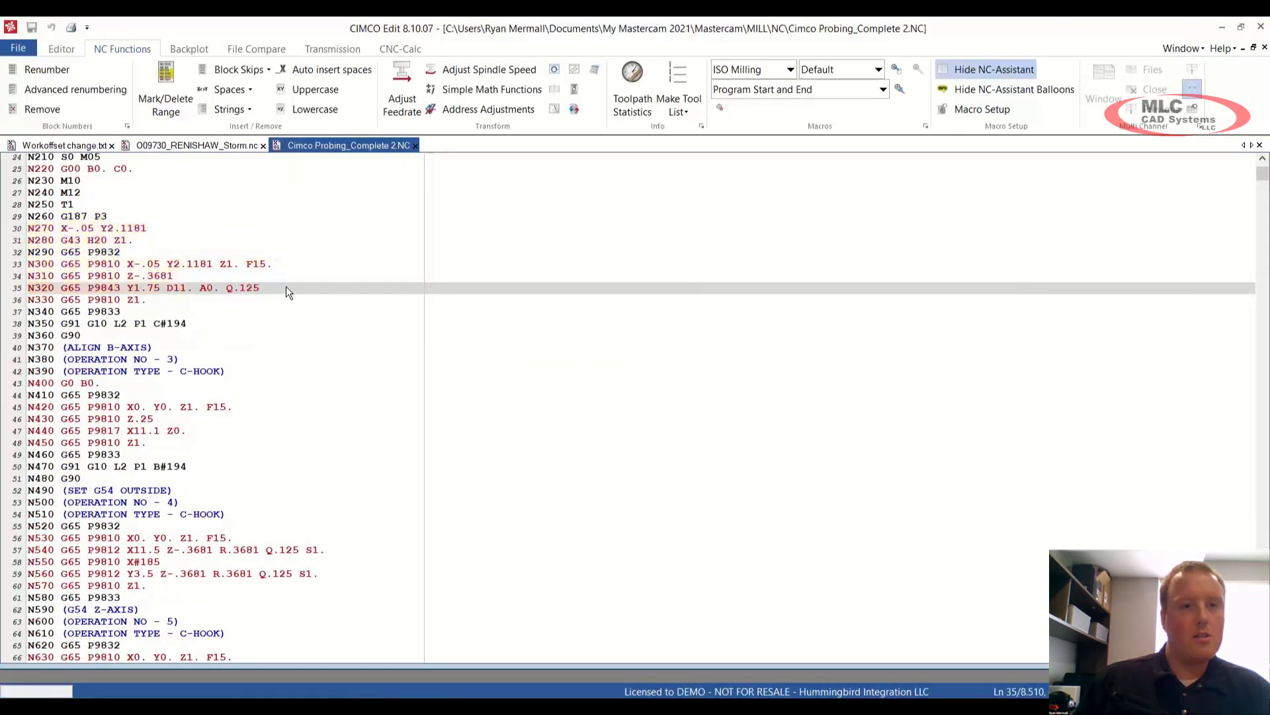
{"action": "right_click", "coordinate": [286, 285]}
{"action": "left_click", "coordinate": [323, 421]}
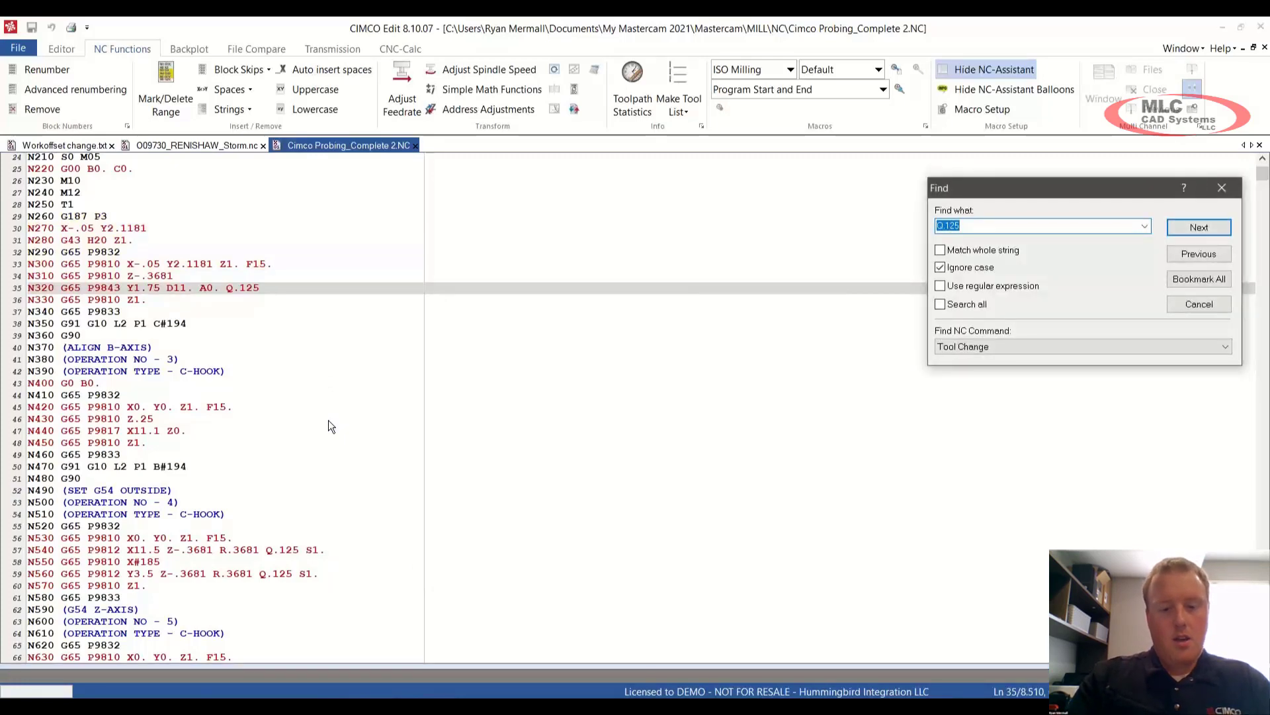
{"action": "type", "text": "LT"}
{"action": "key", "text": "Return"}
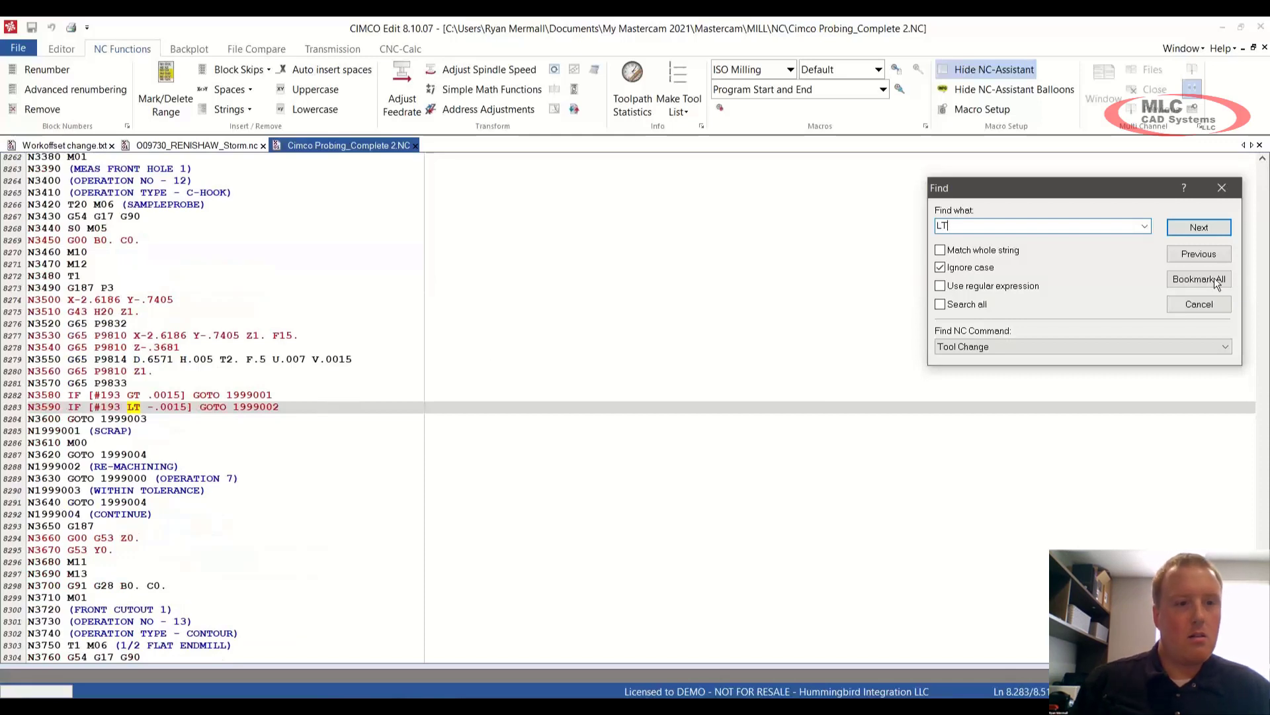
{"action": "left_click", "coordinate": [1221, 189]}
Step: Highlight the MEAS FRONT HOLE 1 header, the G65 P9814 call and the #193 variable
{"action": "left_click_drag", "start_coordinate": [68, 168], "coordinate": [212, 225]}
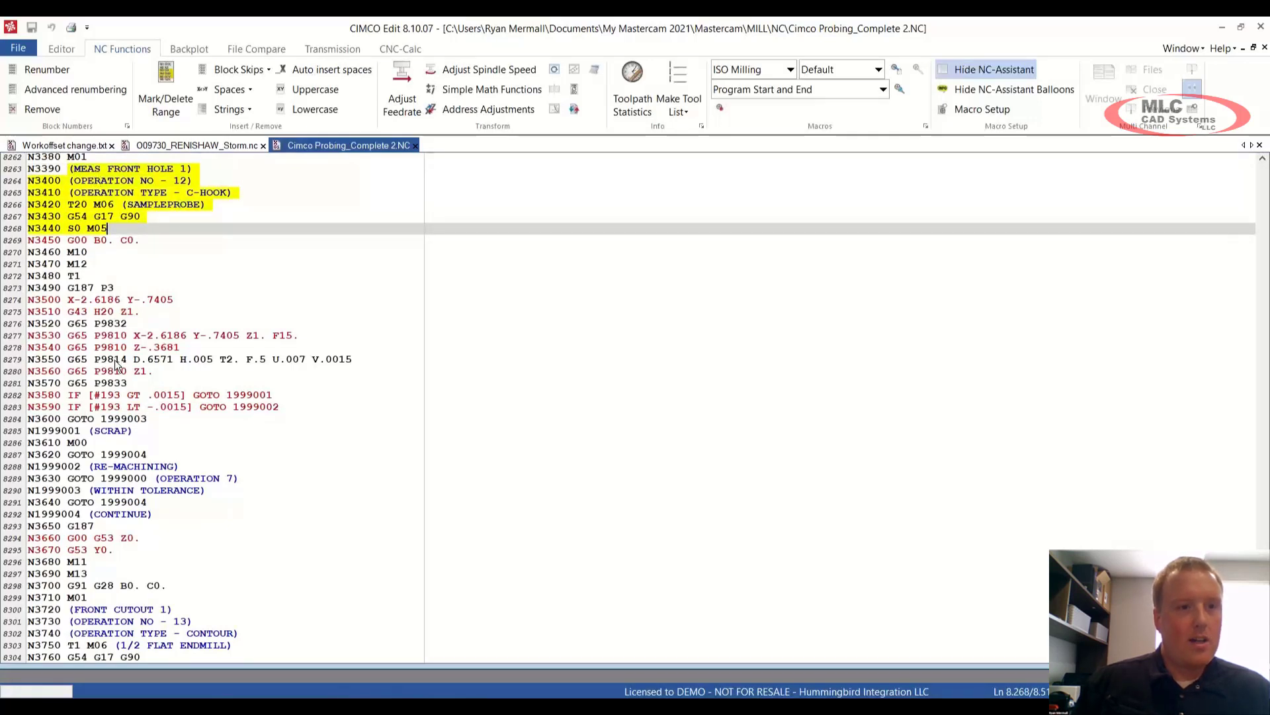
{"action": "left_click", "coordinate": [67, 358]}
{"action": "left_click_drag", "start_coordinate": [66, 358], "coordinate": [192, 359]}
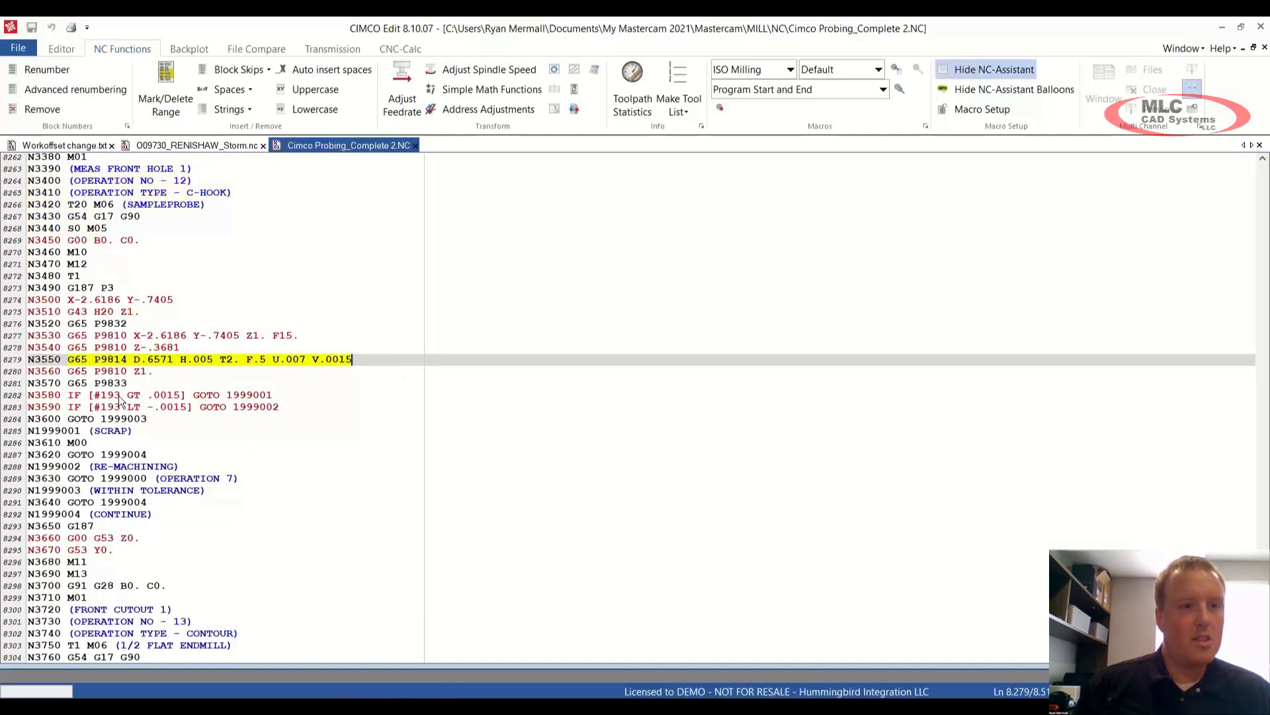
{"action": "left_click", "coordinate": [98, 397]}
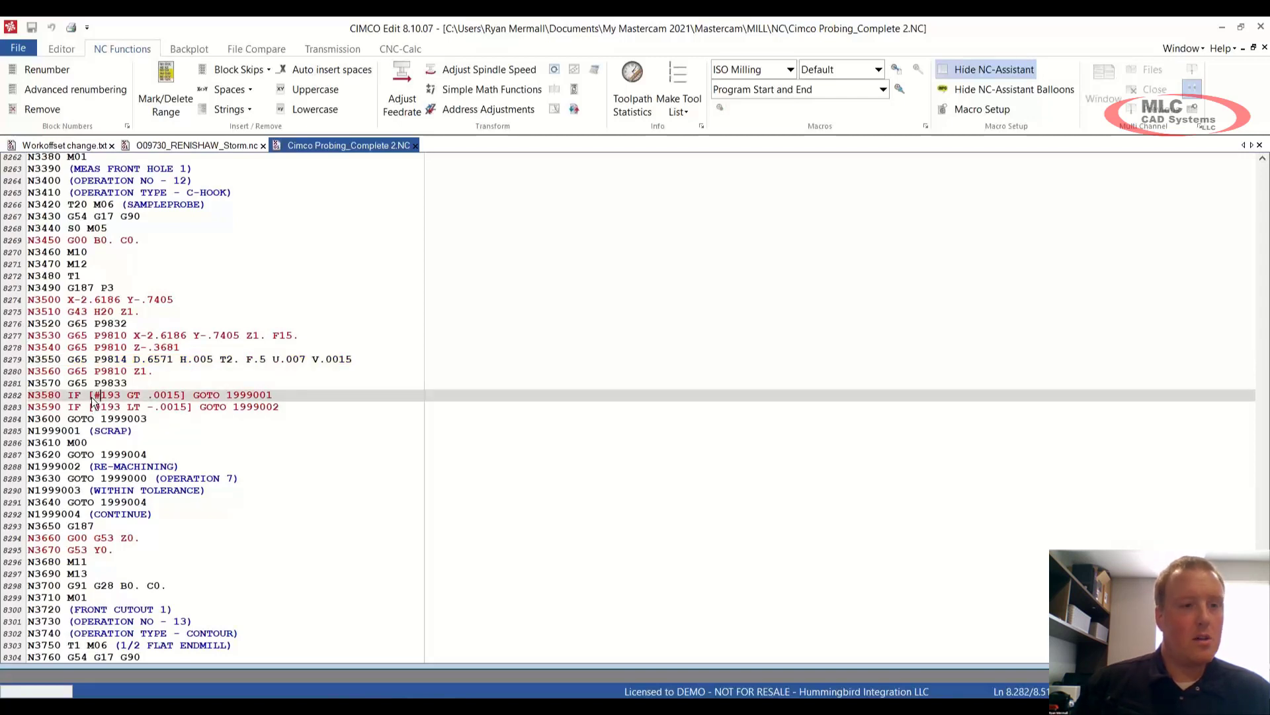
{"action": "double_click", "coordinate": [99, 396]}
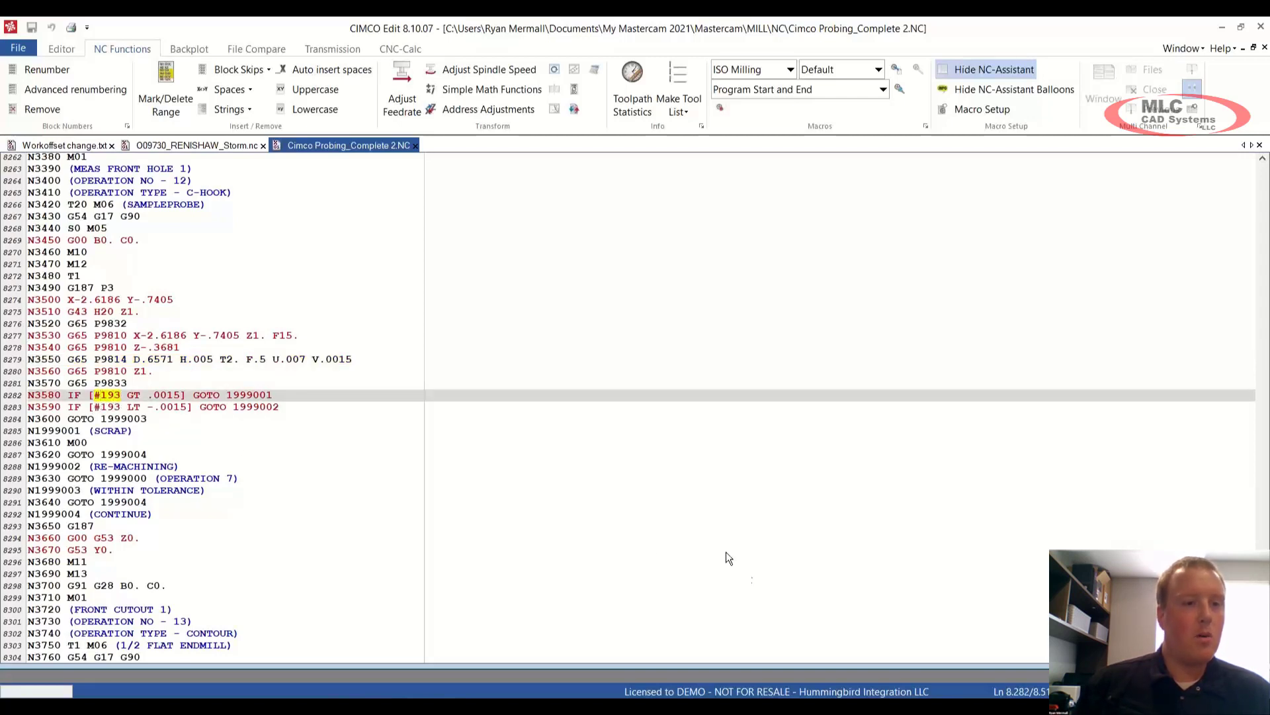
{"action": "mouse_move", "coordinate": [901, 706]}
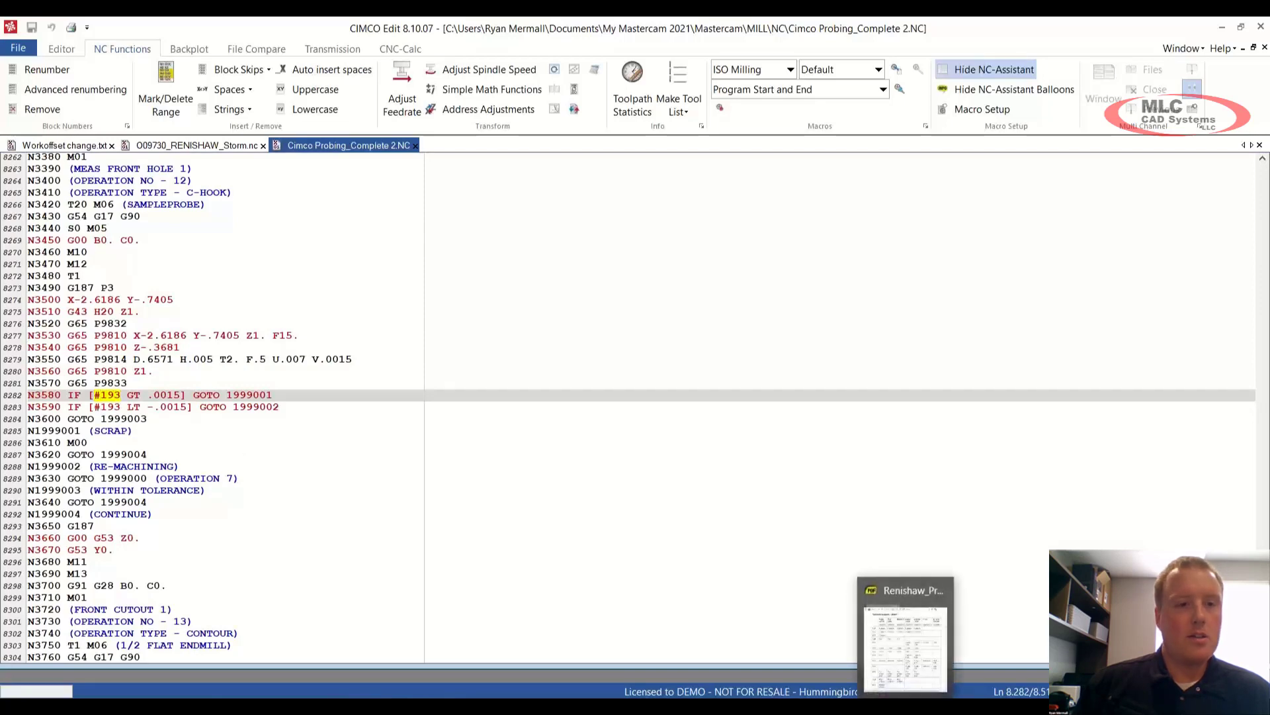
Step: Highlight #193 as bore/boss size error in the Renishaw manual, then return to CIMCO Edit
{"action": "left_click", "coordinate": [905, 639]}
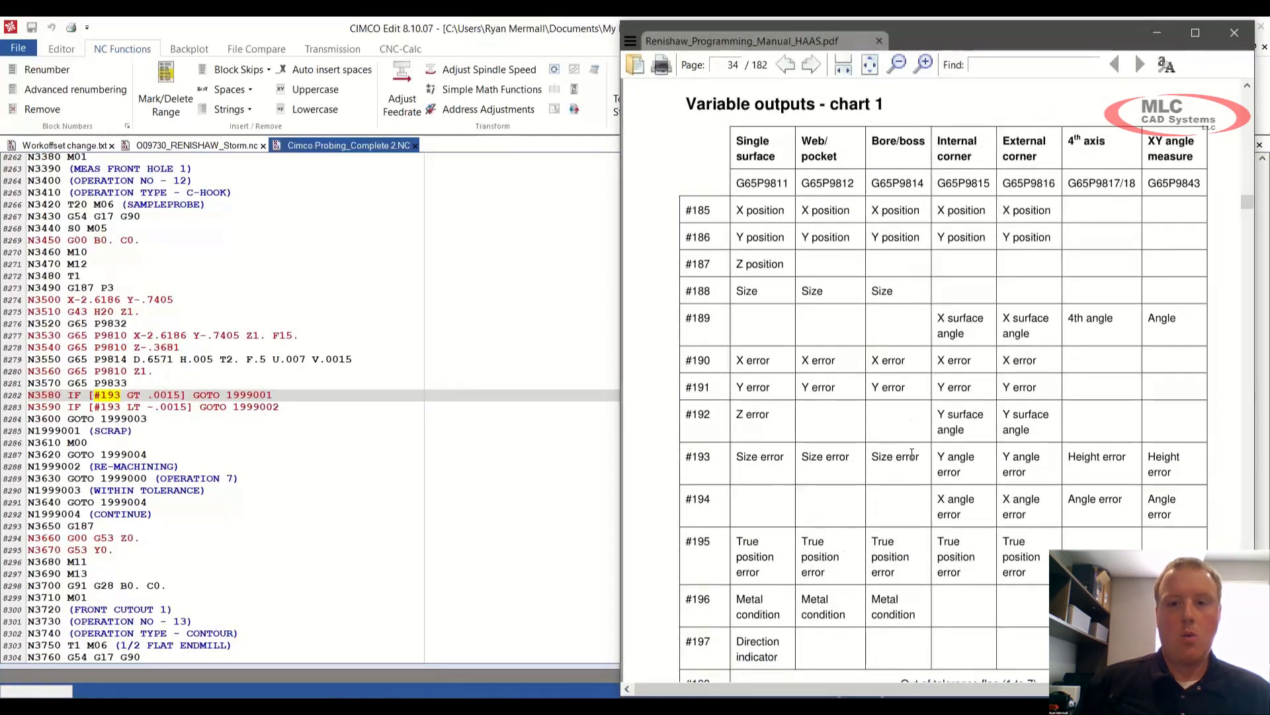
{"action": "left_click_drag", "start_coordinate": [920, 457], "coordinate": [871, 458]}
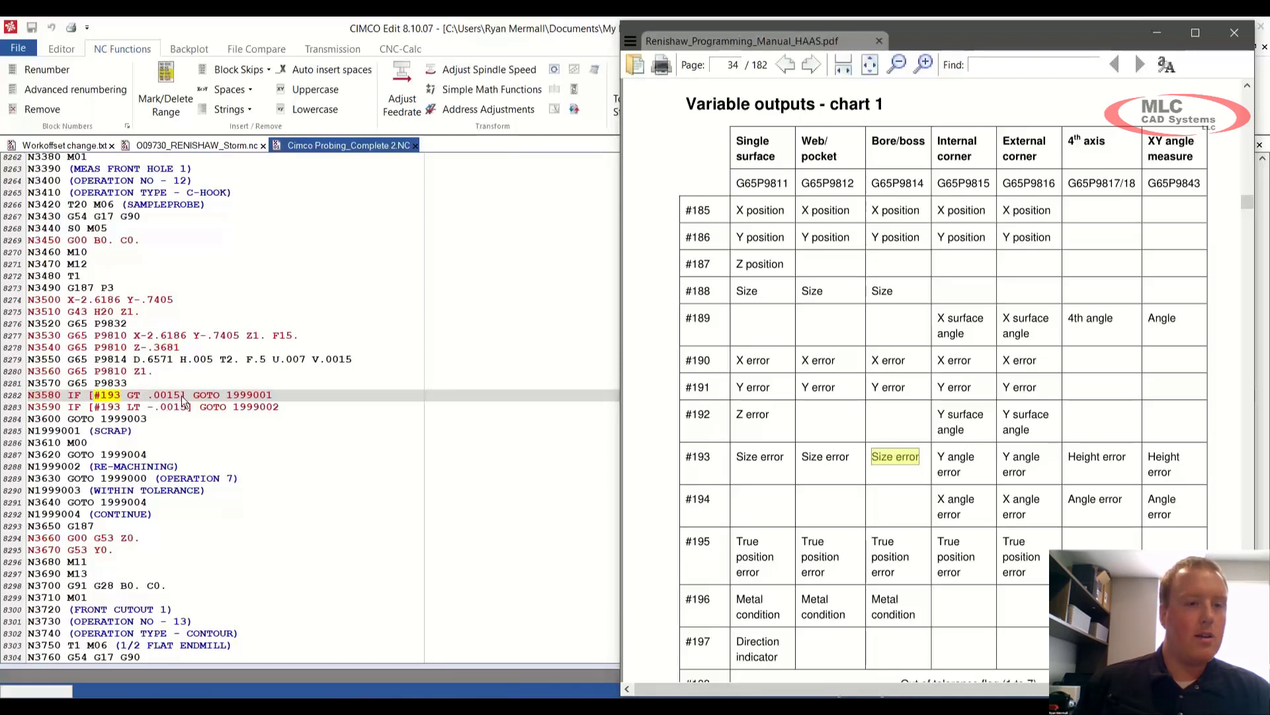
{"action": "left_click", "coordinate": [295, 407]}
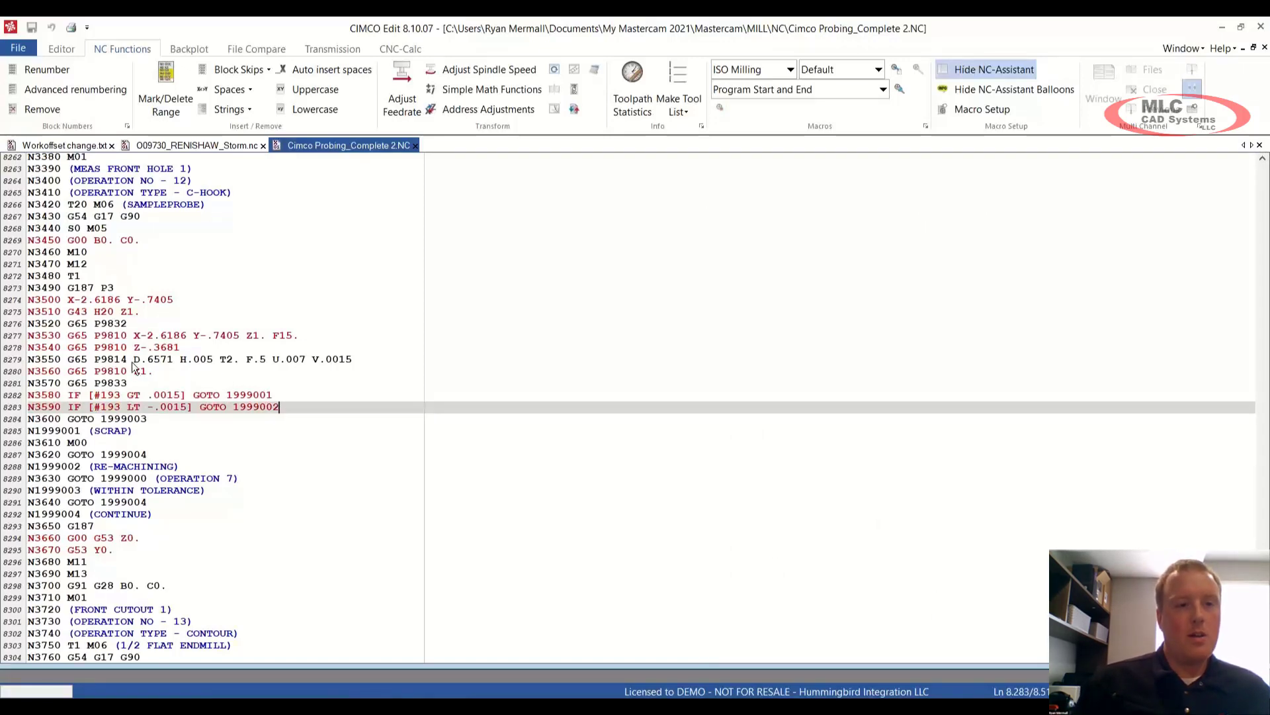
Step: Highlight the P9814 tolerance arguments and the GOTO branch lines after the IF checks
{"action": "left_click_drag", "start_coordinate": [133, 361], "coordinate": [383, 360]}
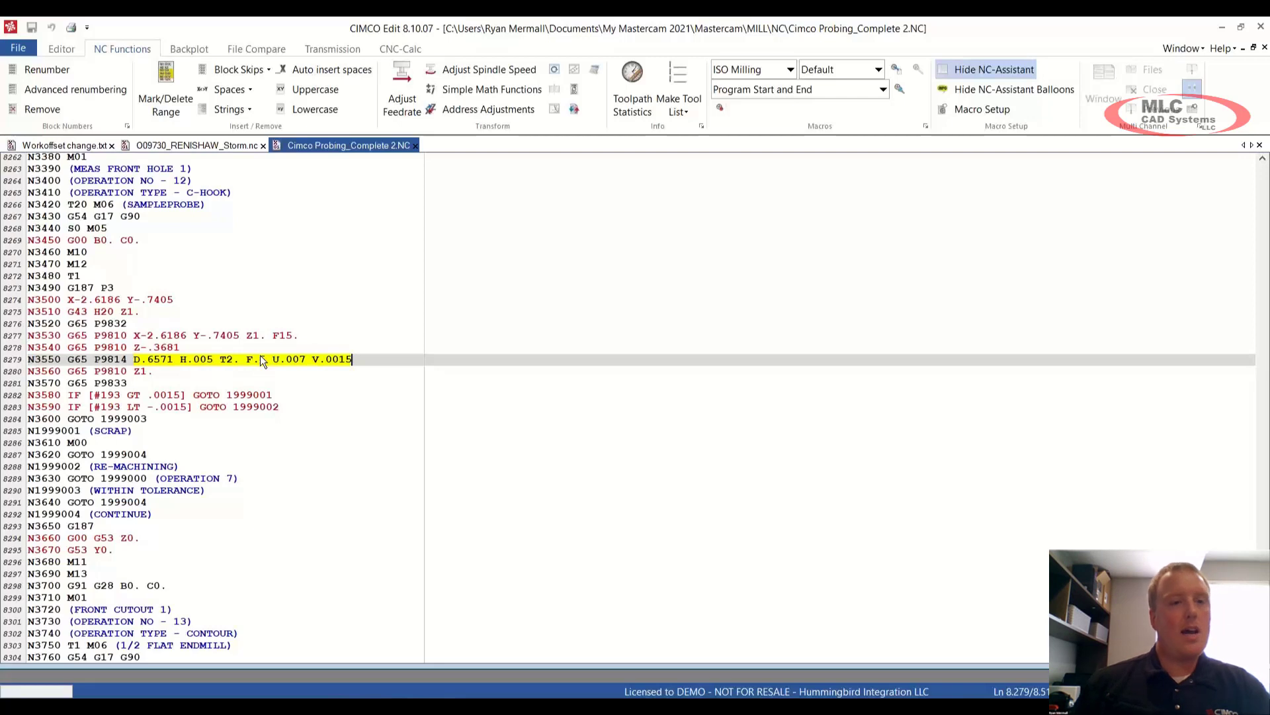
{"action": "left_click", "coordinate": [372, 361]}
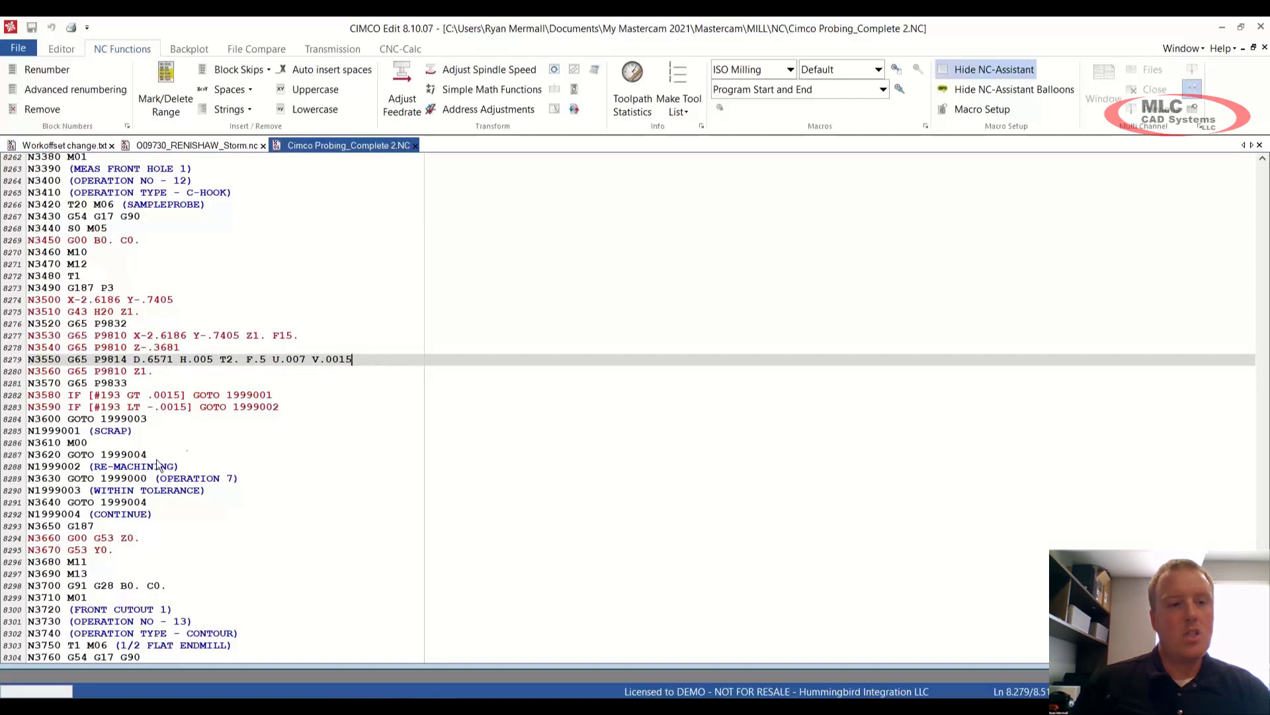
{"action": "left_click_drag", "start_coordinate": [156, 419], "coordinate": [177, 506]}
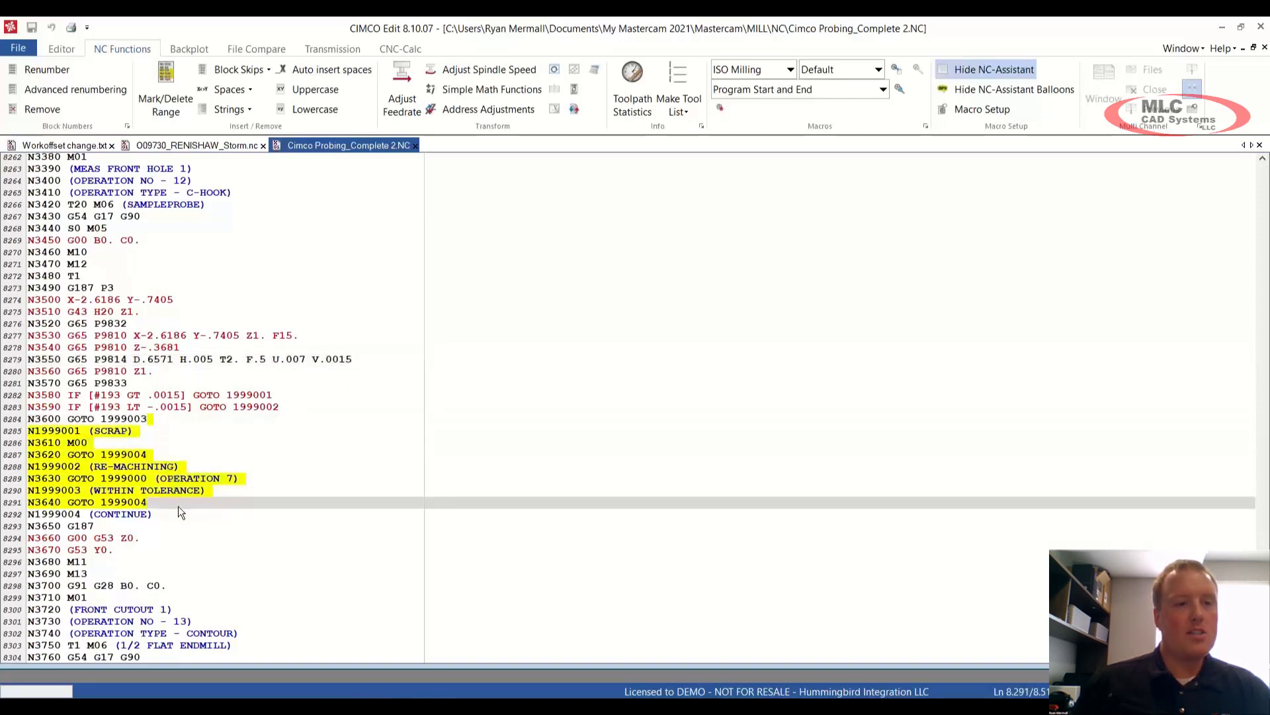
{"action": "left_click", "coordinate": [136, 430]}
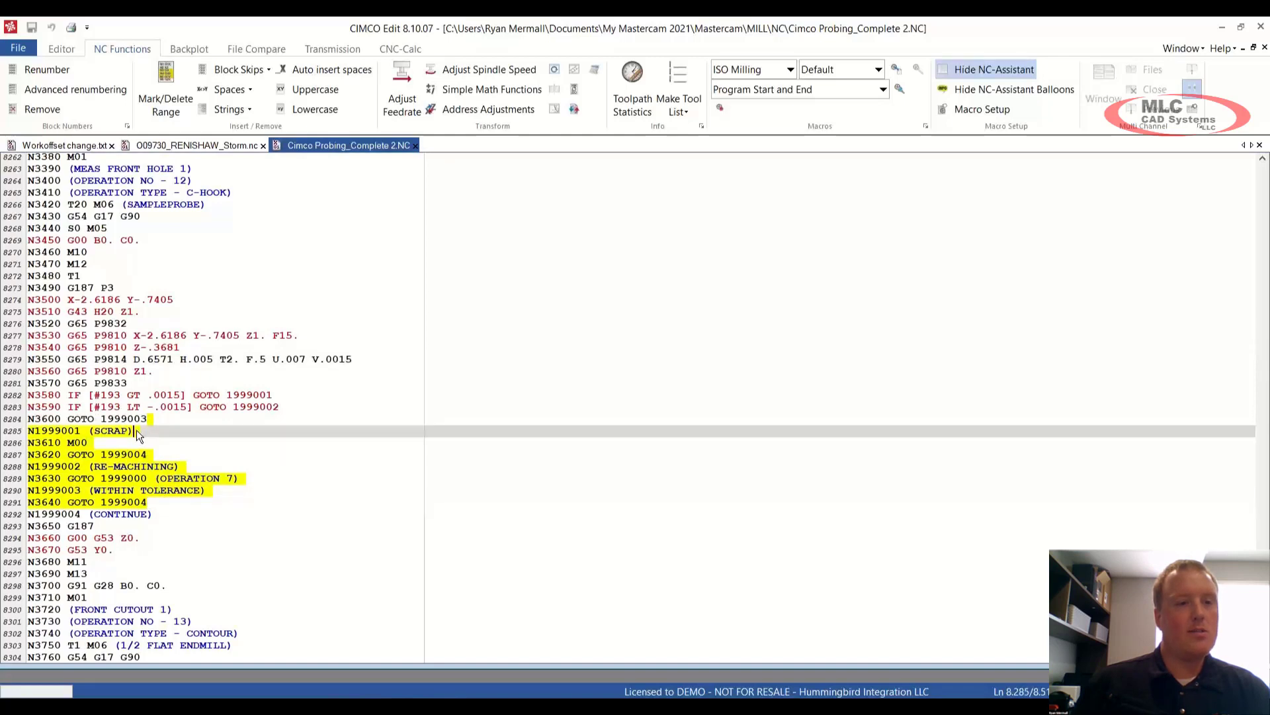
{"action": "left_click", "coordinate": [176, 463]}
Step: Point out the 1999000 jump target and N1999004 CONTINUE label, then minimize CIMCO Edit
{"action": "double_click", "coordinate": [123, 480]}
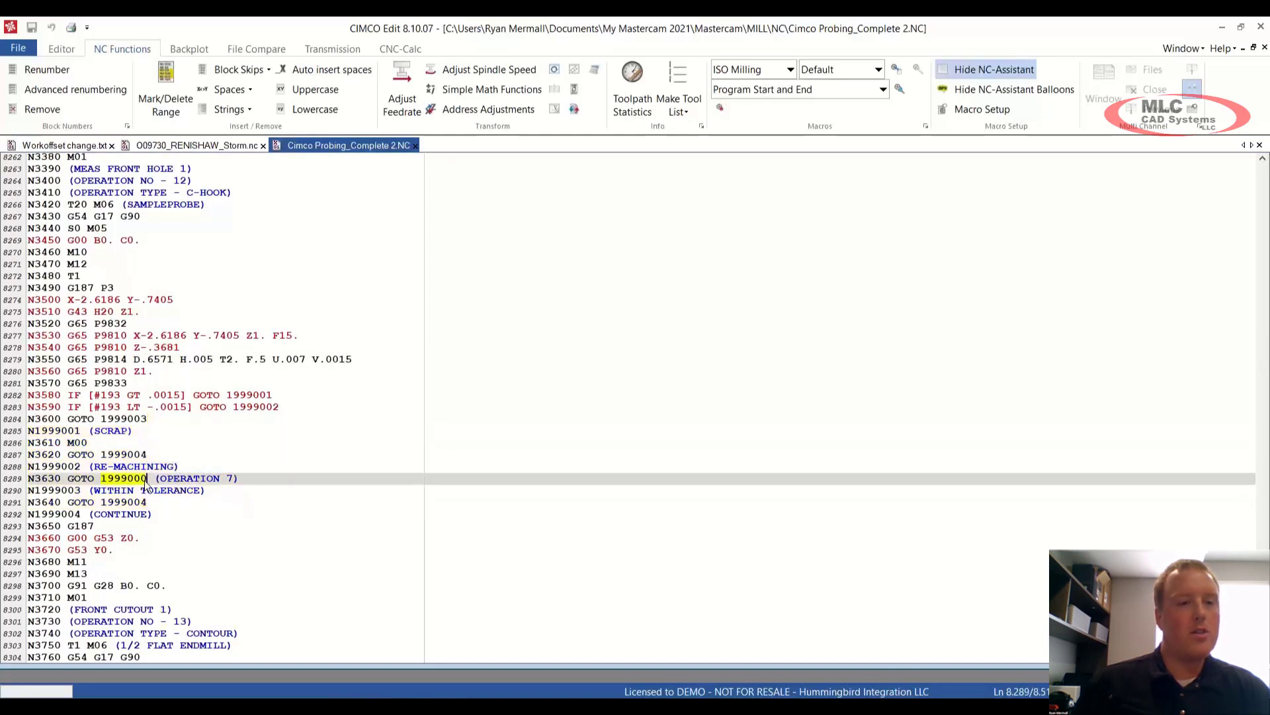
{"action": "left_click", "coordinate": [163, 498]}
{"action": "left_click_drag", "start_coordinate": [160, 512], "coordinate": [13, 518]}
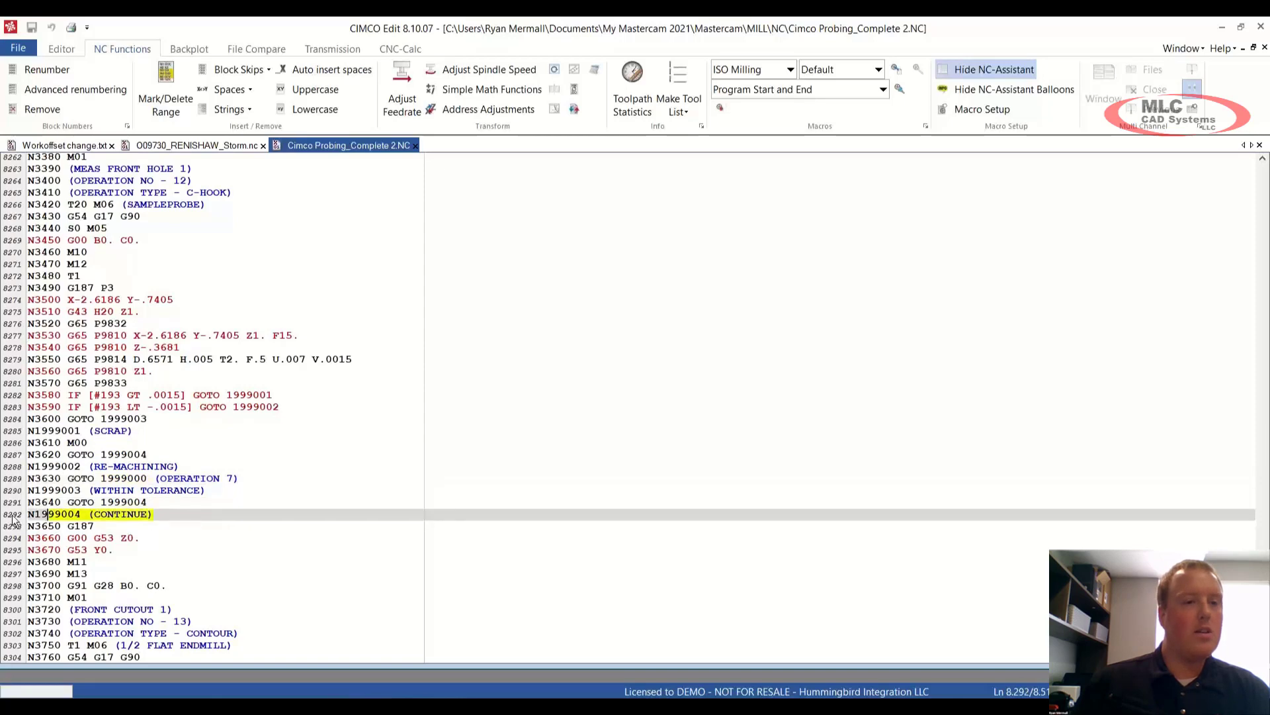
{"action": "left_click", "coordinate": [217, 517]}
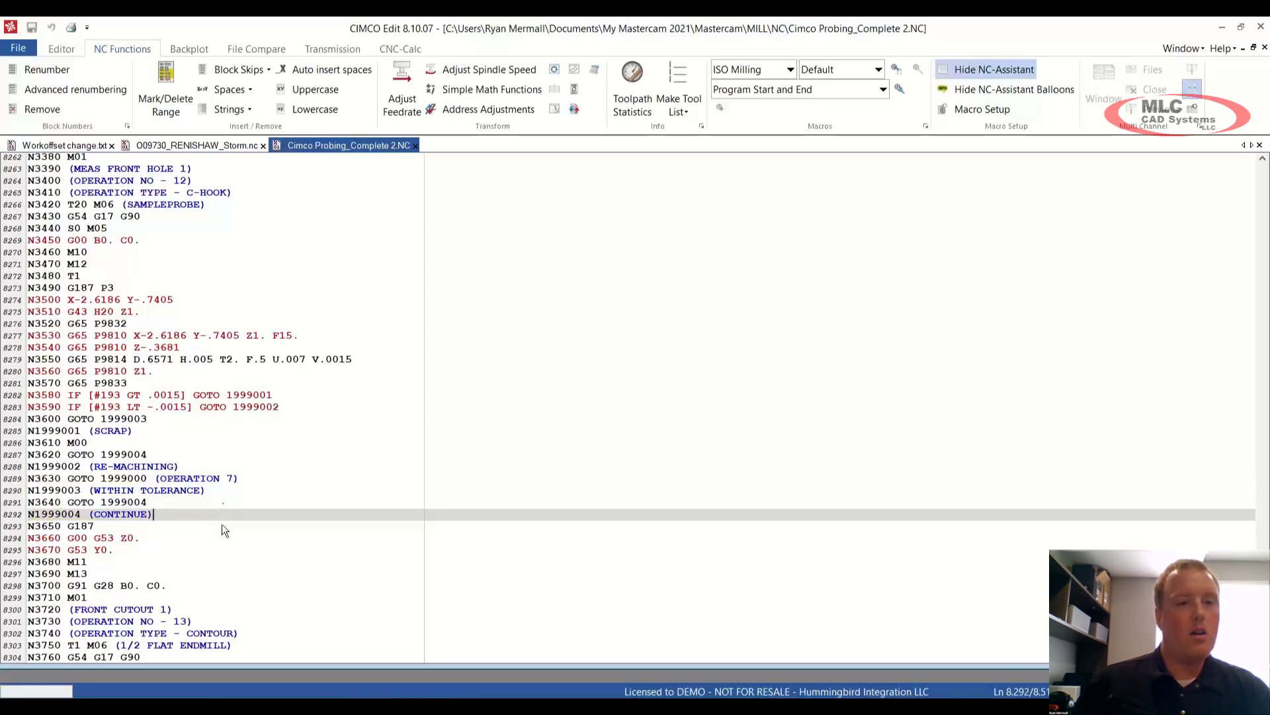
{"action": "left_click", "coordinate": [1220, 26]}
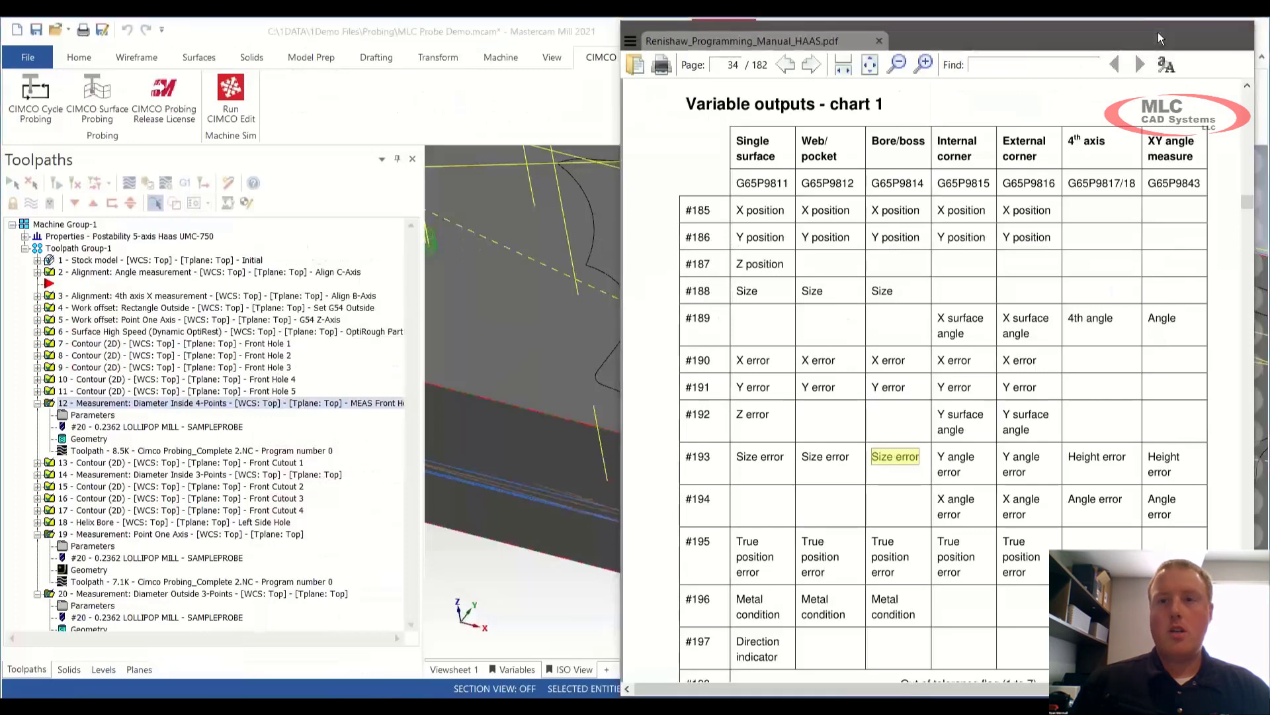
Step: Bring Mastercam forward and reopen operation 12's Diameter Inside 4-Points probing parameters, with print data set to No
{"action": "left_click", "coordinate": [1158, 31]}
{"action": "left_click", "coordinate": [94, 416]}
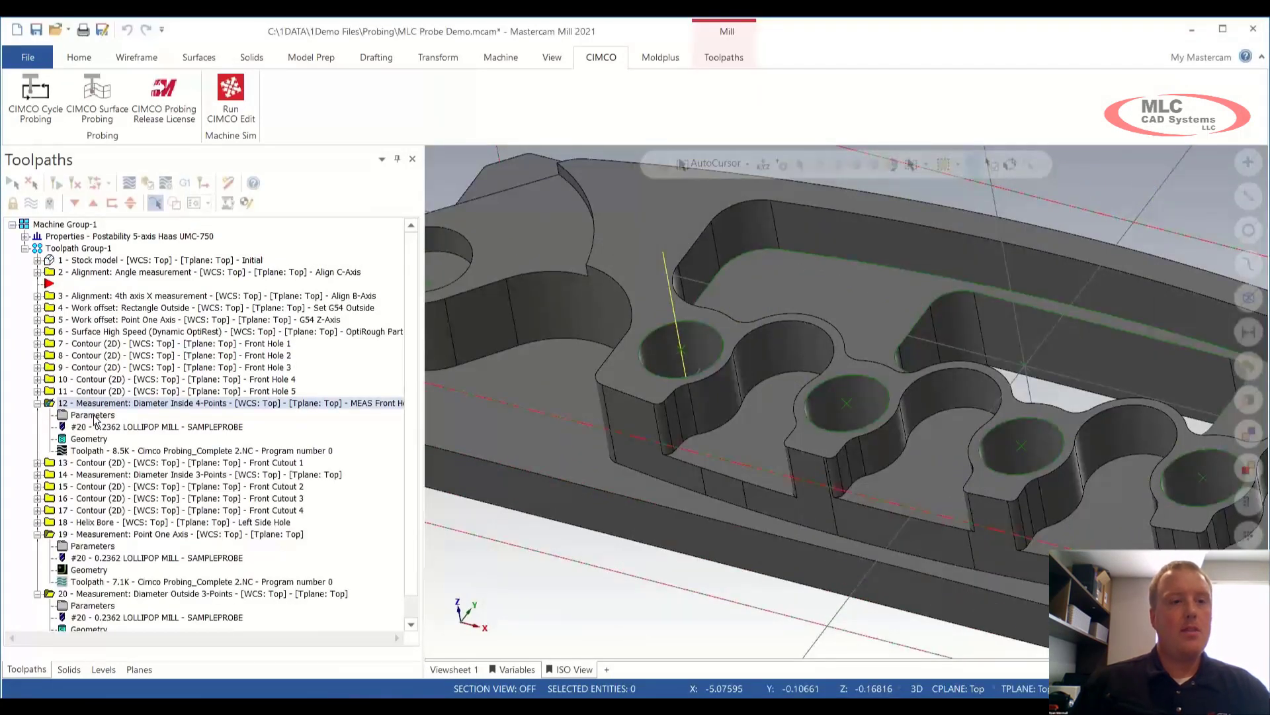
{"action": "left_click", "coordinate": [94, 417]}
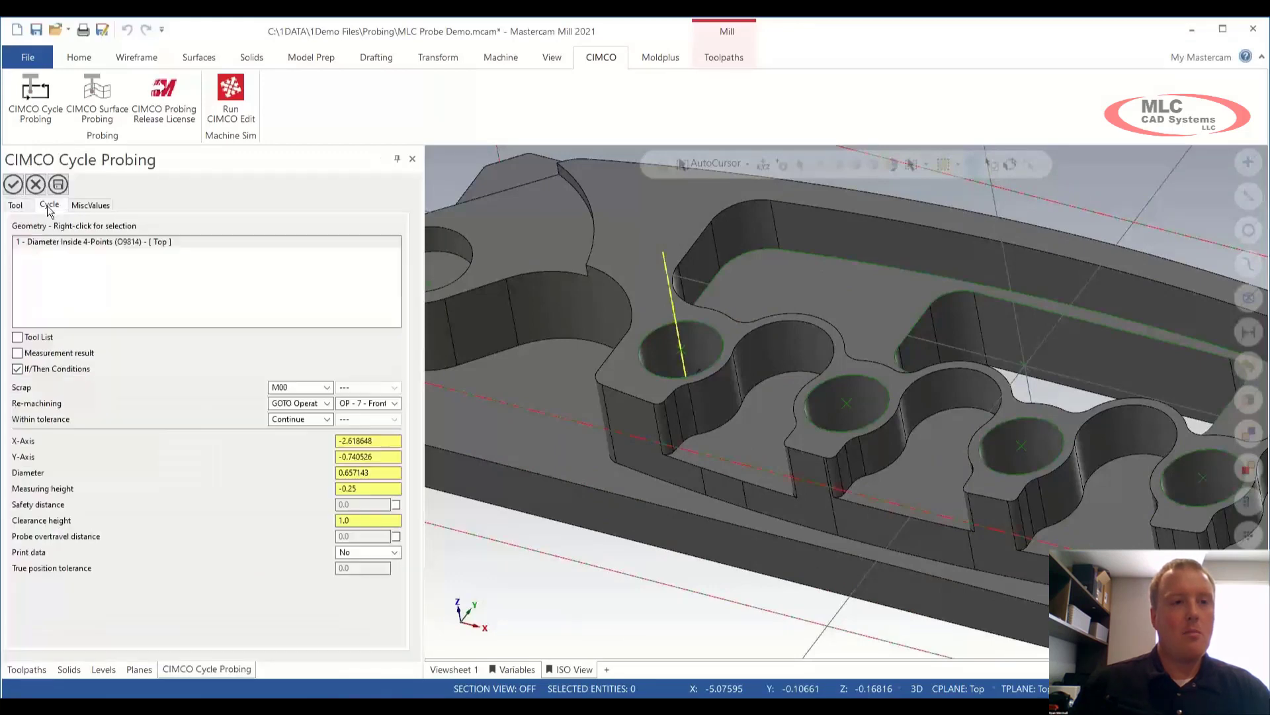
{"action": "scroll", "coordinate": [218, 516], "scroll_direction": "down", "scroll_amount": 1}
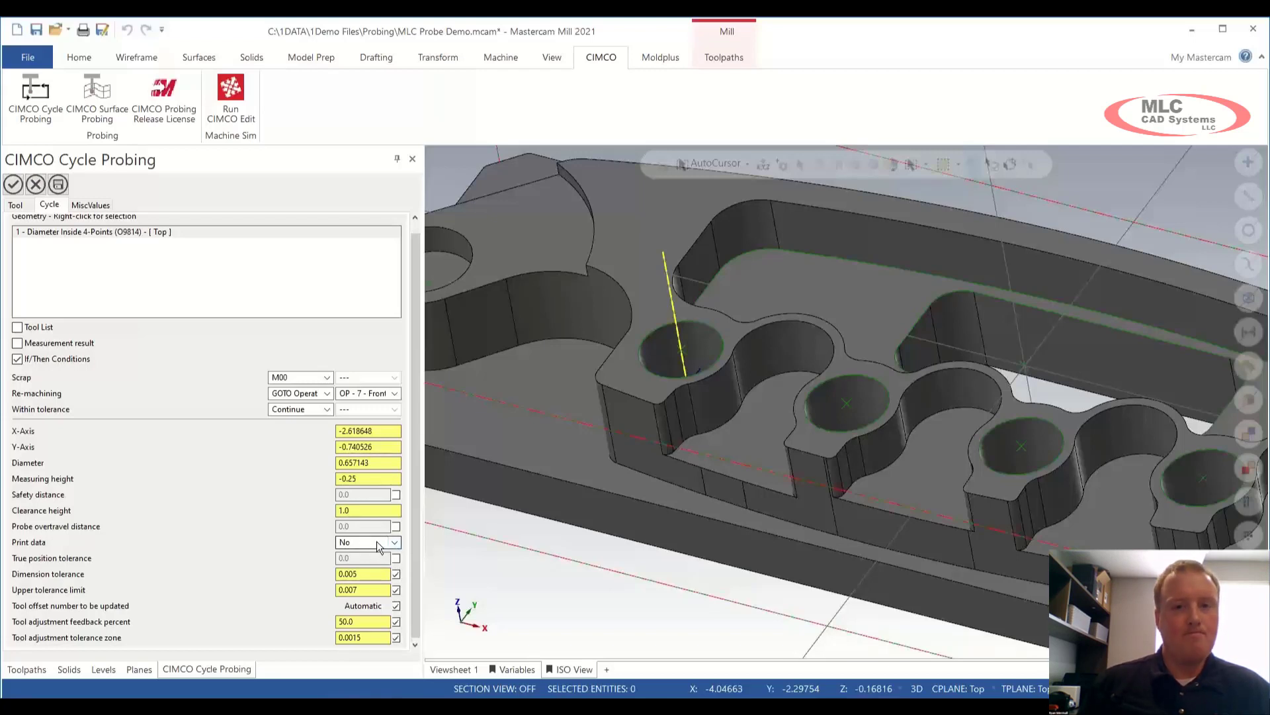
Step: Show the cycle's Custom log options: No logging and Meas. log - Circle
{"action": "right_click", "coordinate": [86, 236]}
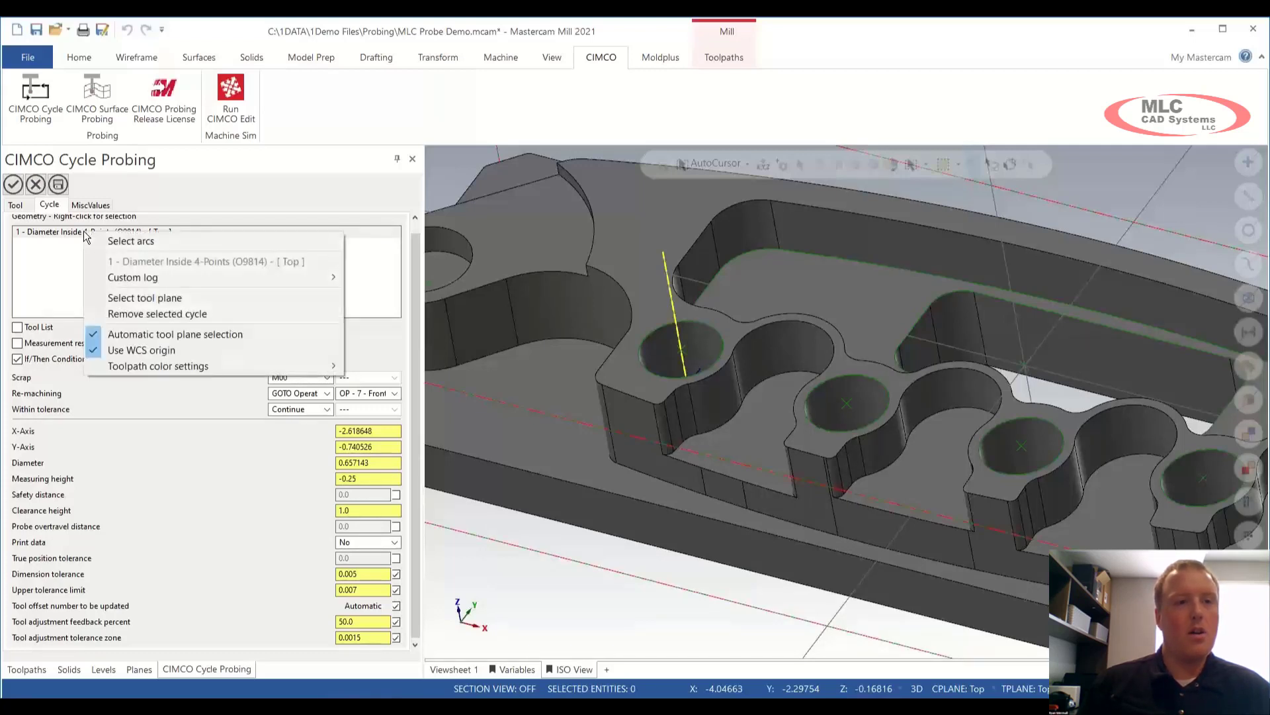
{"action": "mouse_move", "coordinate": [100, 281]}
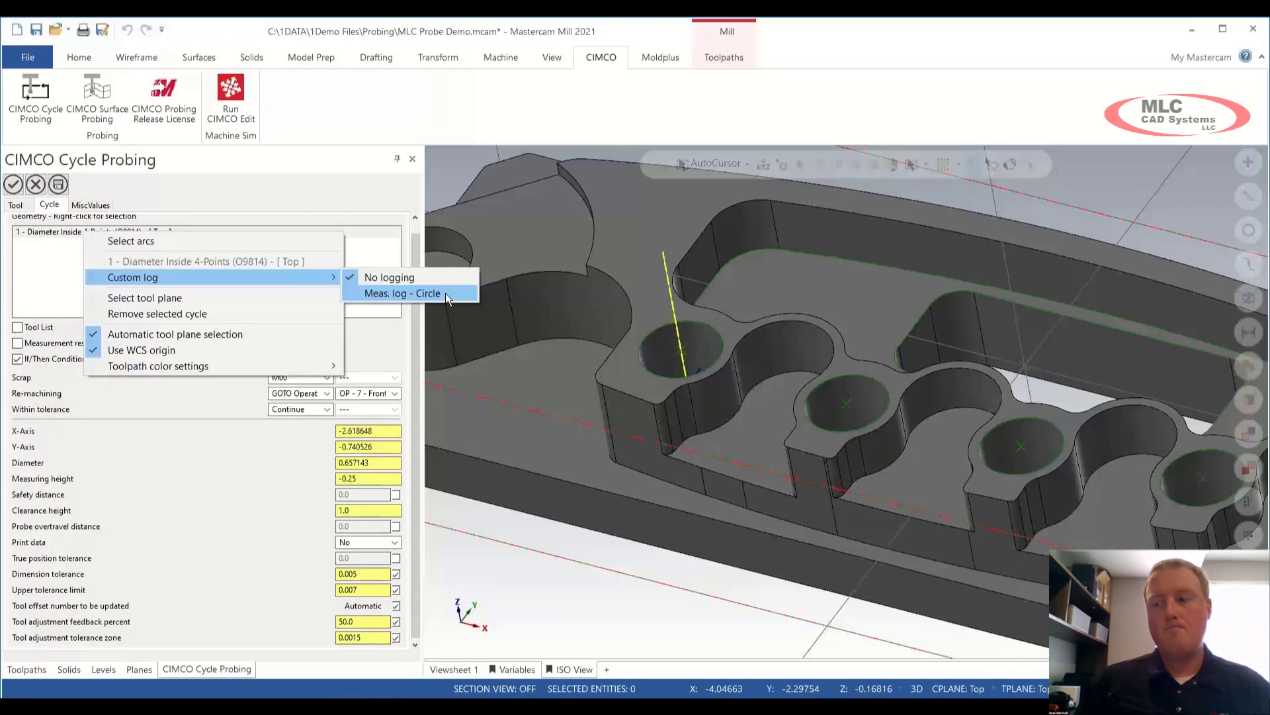
Step: Switch to Workoffset change.txt and highlight the COMPONENT NO 10 heading, FEATURE NO 4 label and size/position results
{"action": "left_click", "coordinate": [473, 555]}
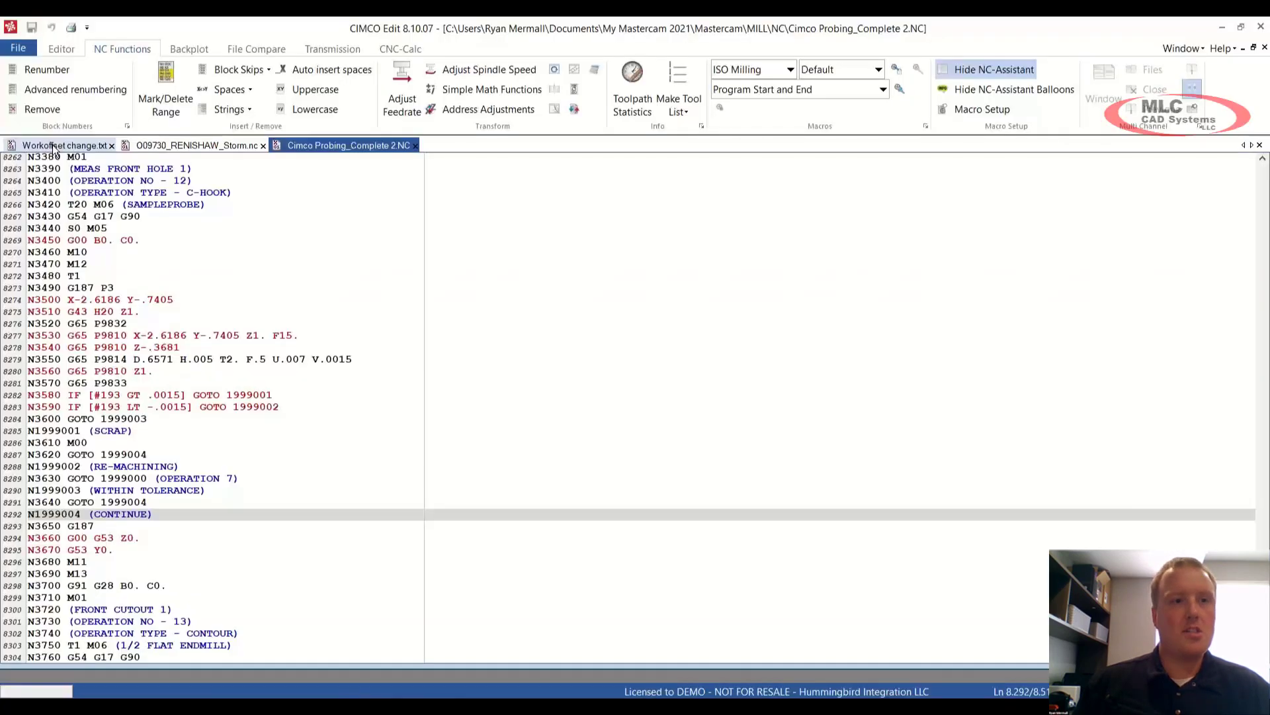
{"action": "left_click", "coordinate": [52, 144]}
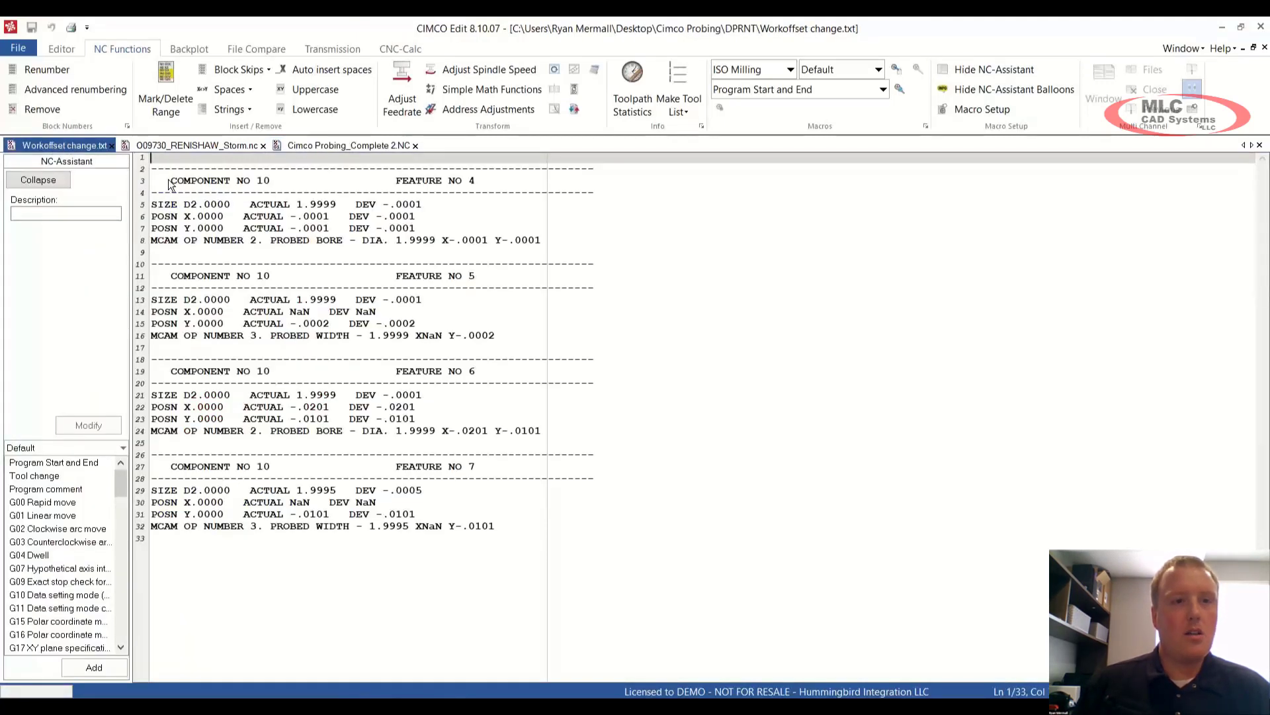
{"action": "left_click_drag", "start_coordinate": [170, 181], "coordinate": [272, 183]}
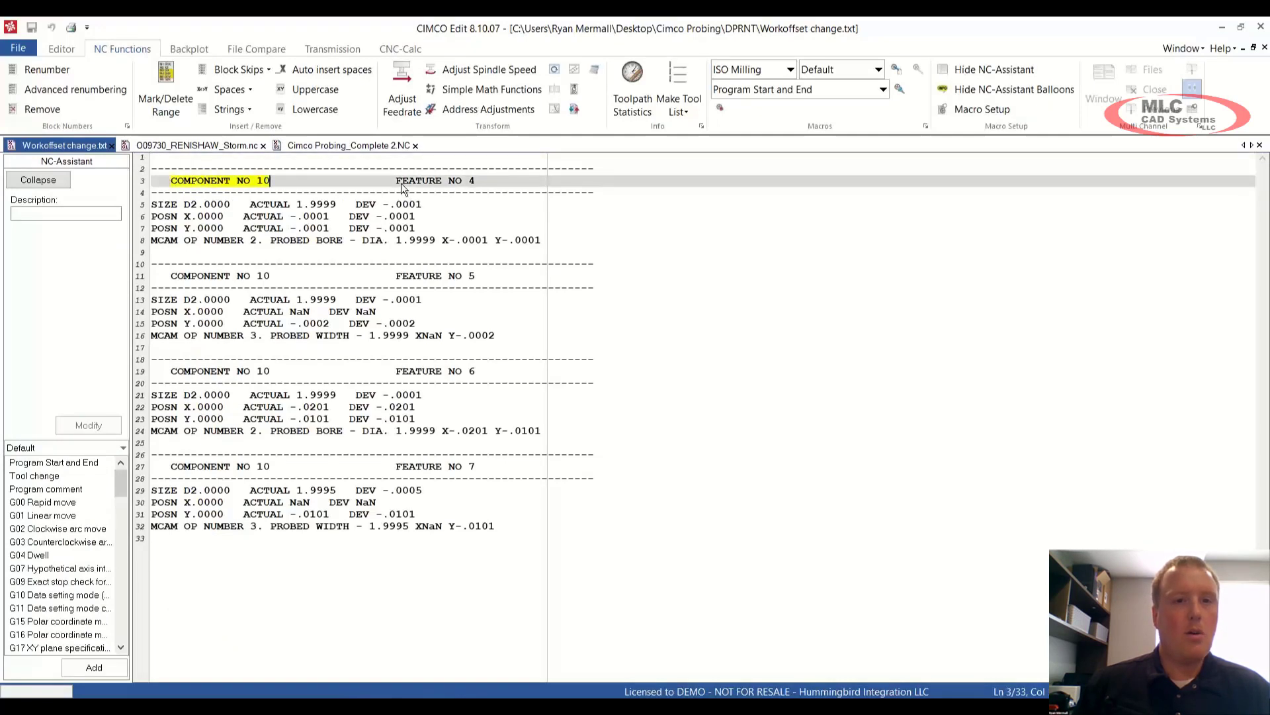
{"action": "left_click_drag", "start_coordinate": [396, 182], "coordinate": [474, 183]}
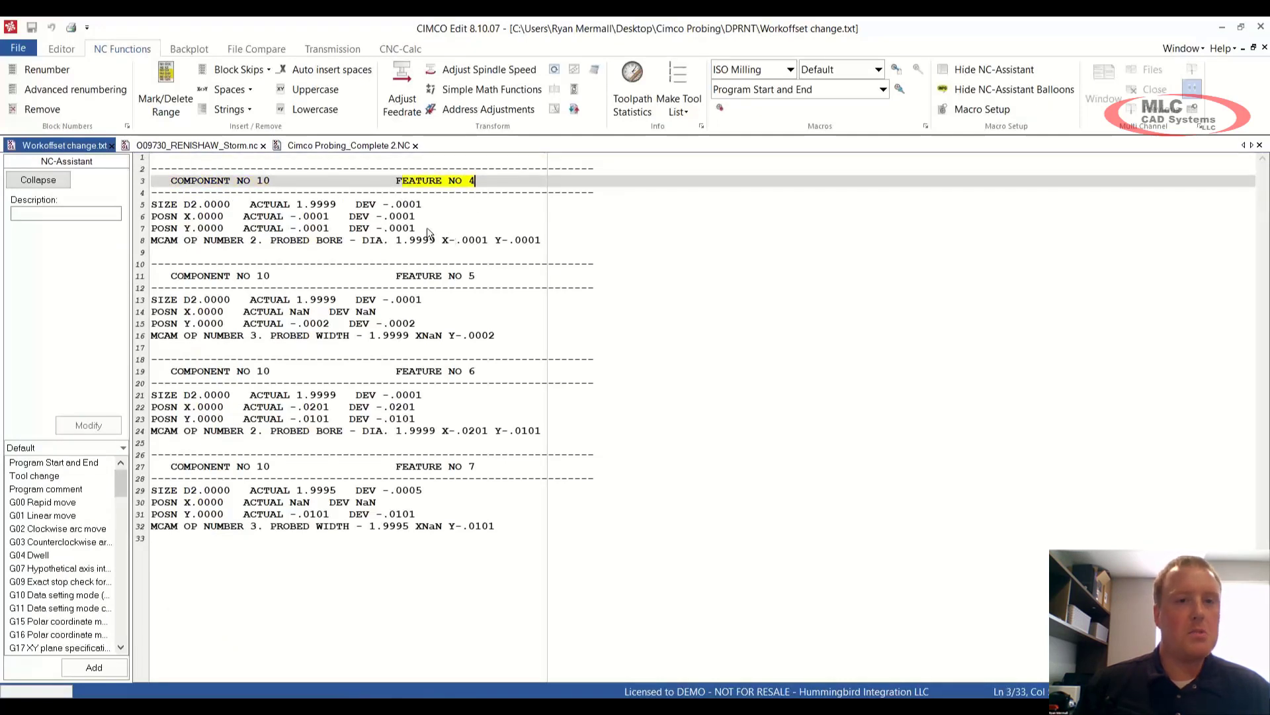
{"action": "left_click_drag", "start_coordinate": [152, 205], "coordinate": [423, 232]}
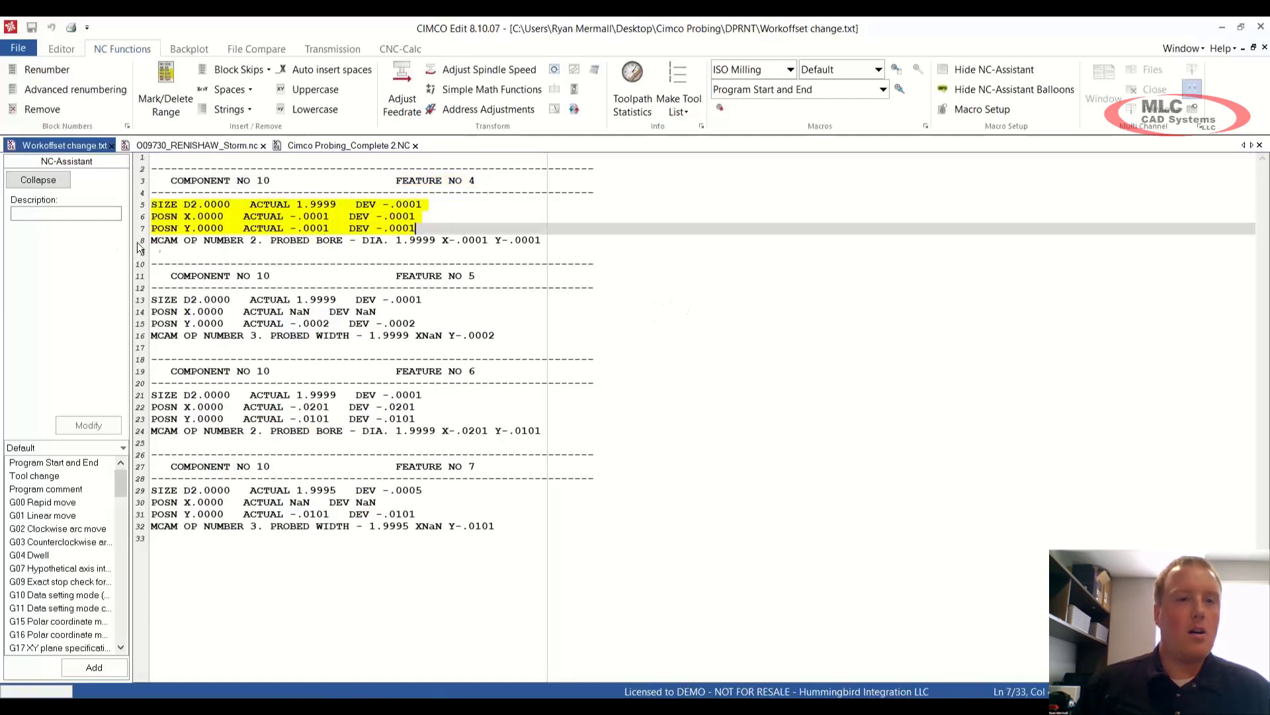
Step: Highlight the MCAM OP NUMBER line, its operation number 2 and the probed bore diameter 1.9999
{"action": "left_click_drag", "start_coordinate": [152, 241], "coordinate": [561, 243]}
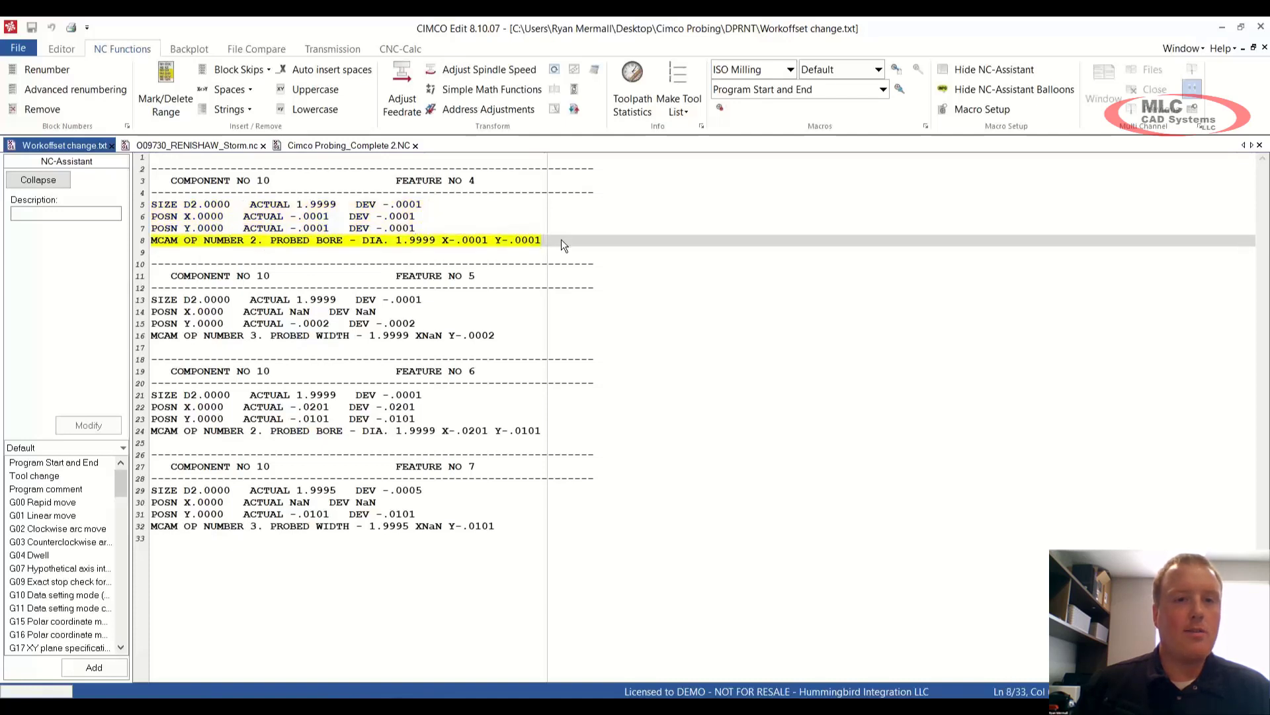
{"action": "left_click", "coordinate": [180, 238]}
{"action": "left_click", "coordinate": [251, 243]}
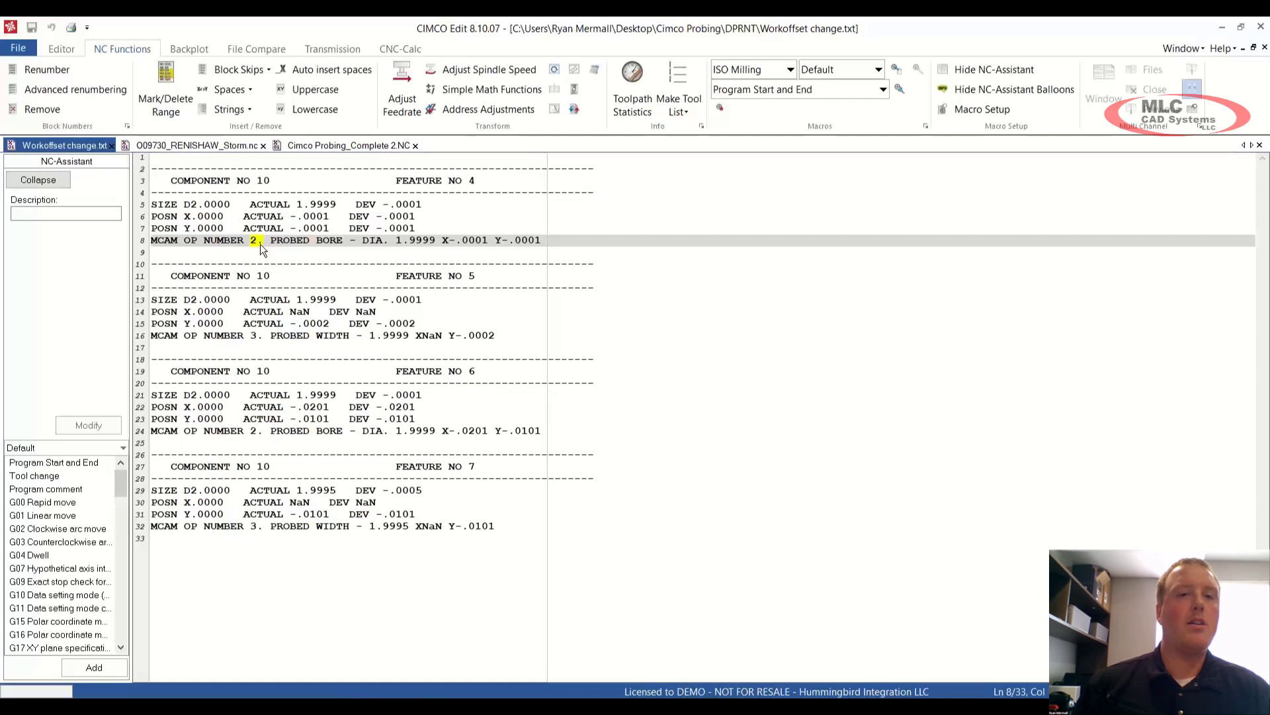
{"action": "left_click", "coordinate": [259, 243]}
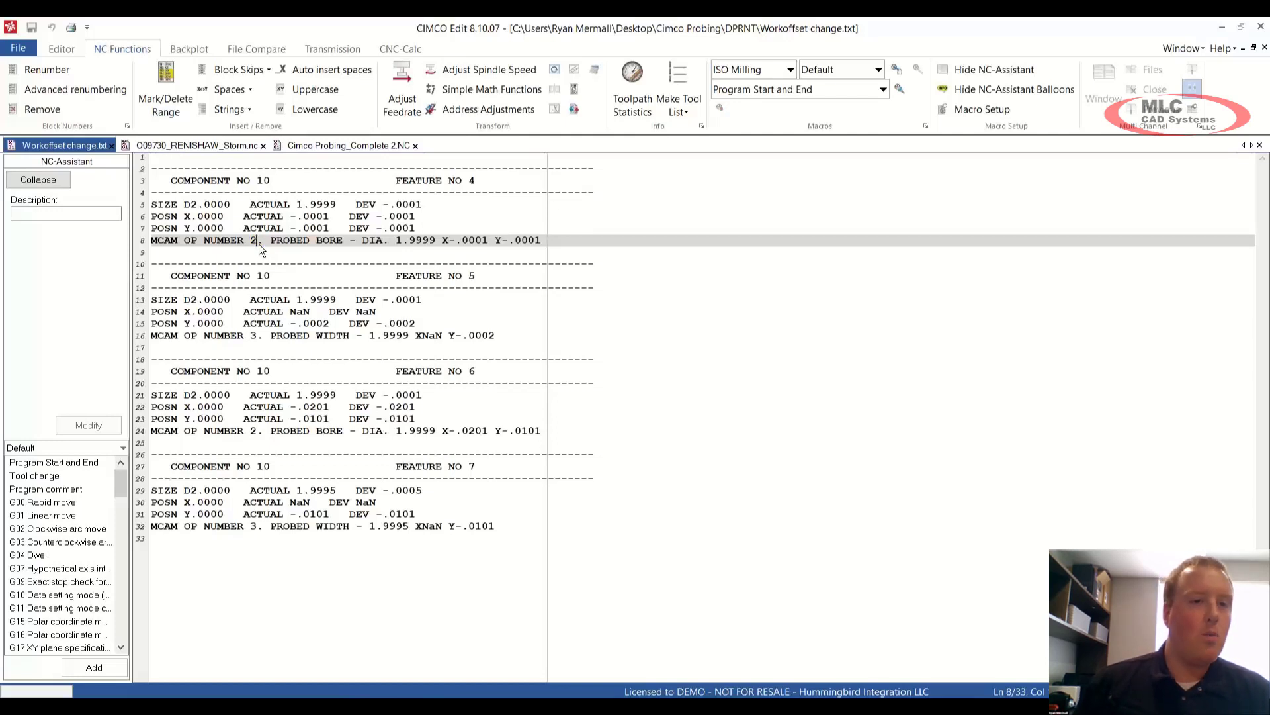
{"action": "left_click_drag", "start_coordinate": [251, 240], "coordinate": [256, 239]}
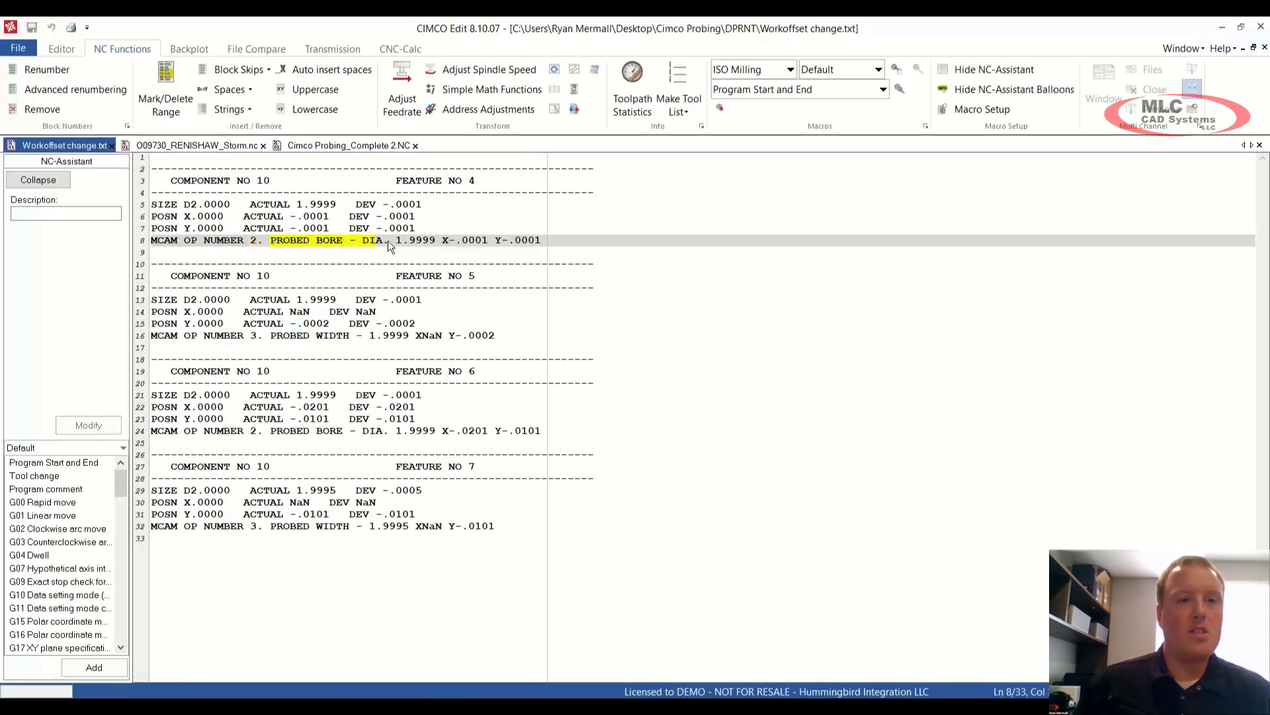
{"action": "left_click_drag", "start_coordinate": [387, 240], "coordinate": [442, 242]}
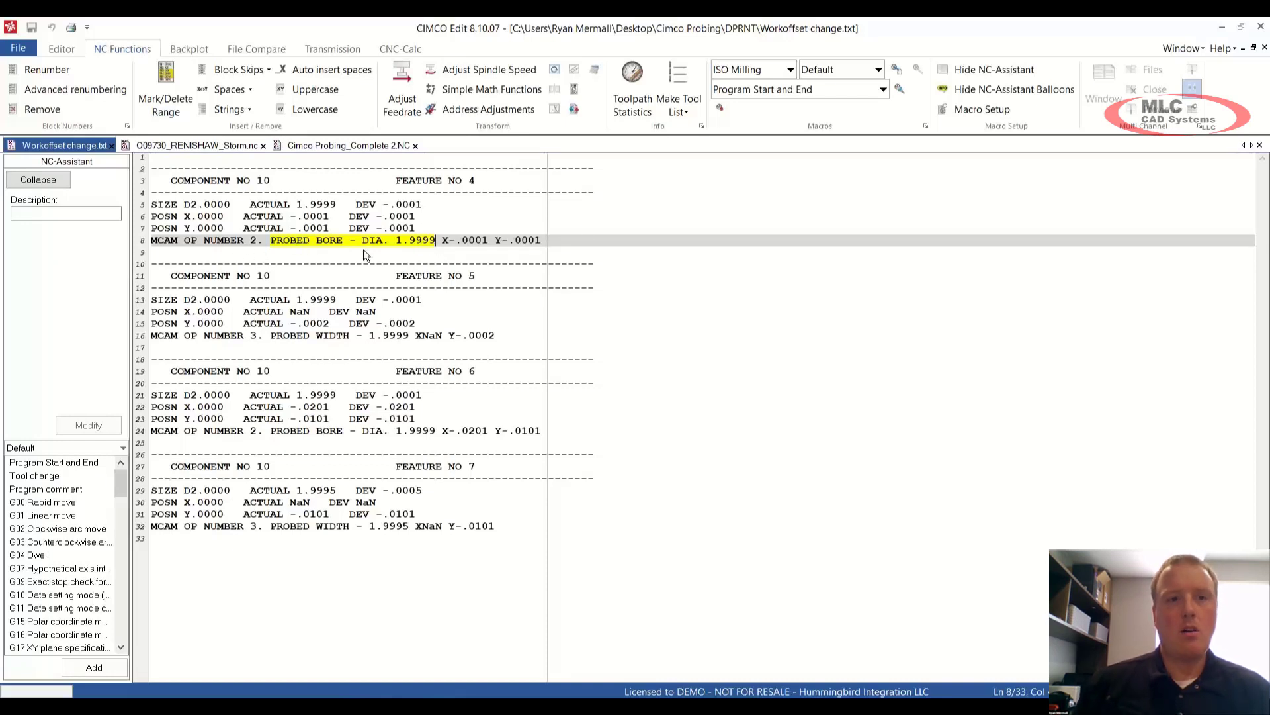
Step: Switch to Cimco Probing_Complete 2.NC, scroll to the end, and highlight the DPRNT command on line 8490
{"action": "left_click", "coordinate": [362, 145]}
{"action": "scroll", "coordinate": [635, 417], "scroll_direction": "down", "scroll_amount": 20}
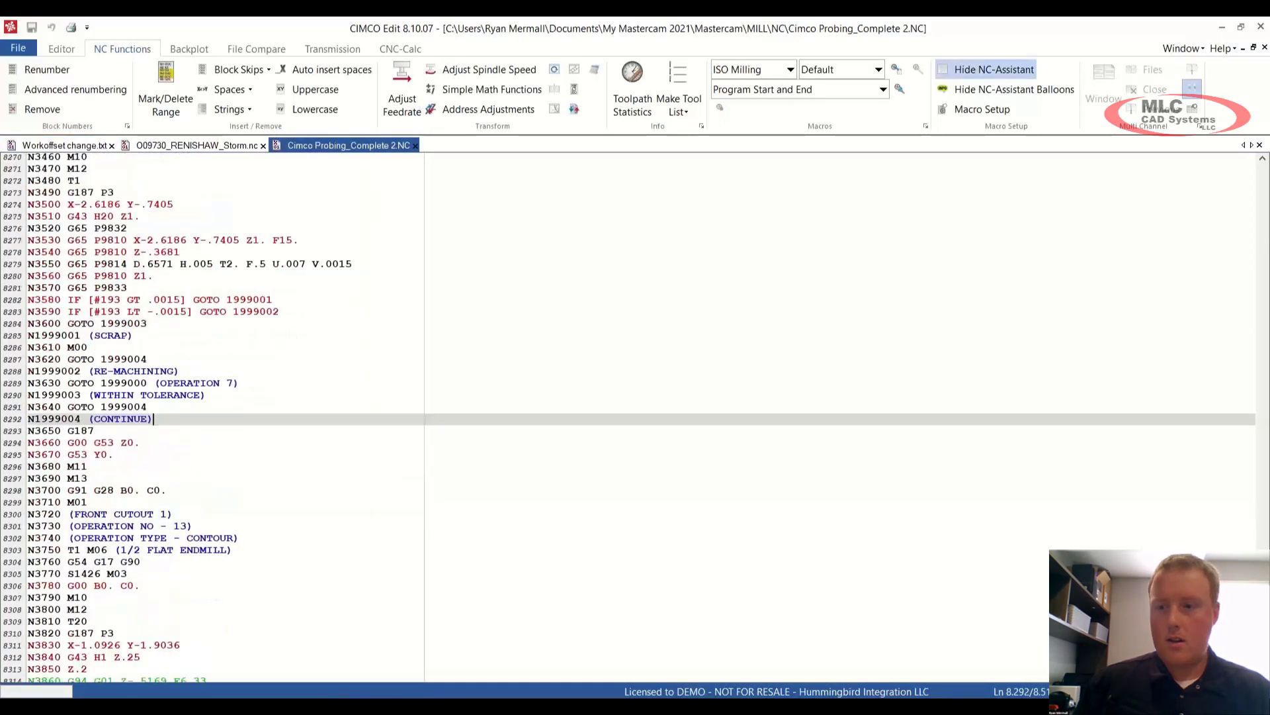
{"action": "scroll", "coordinate": [236, 543], "scroll_direction": "down", "scroll_amount": 20}
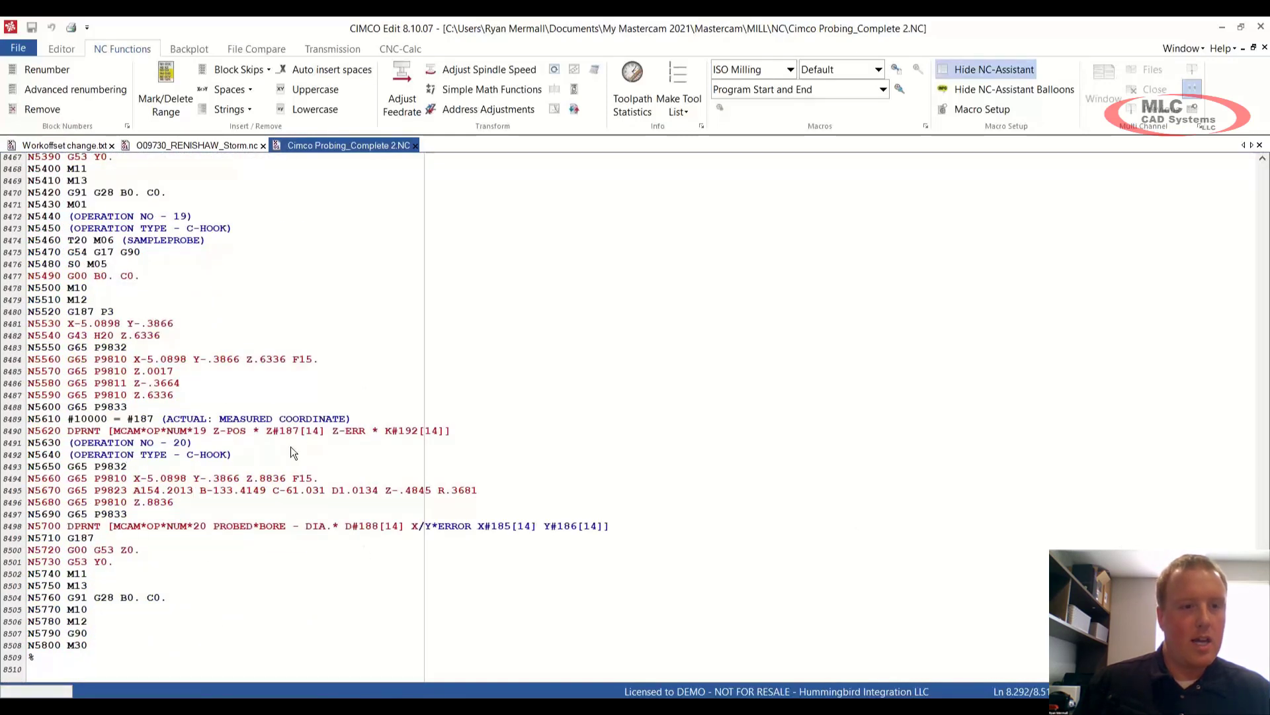
{"action": "left_click", "coordinate": [459, 430]}
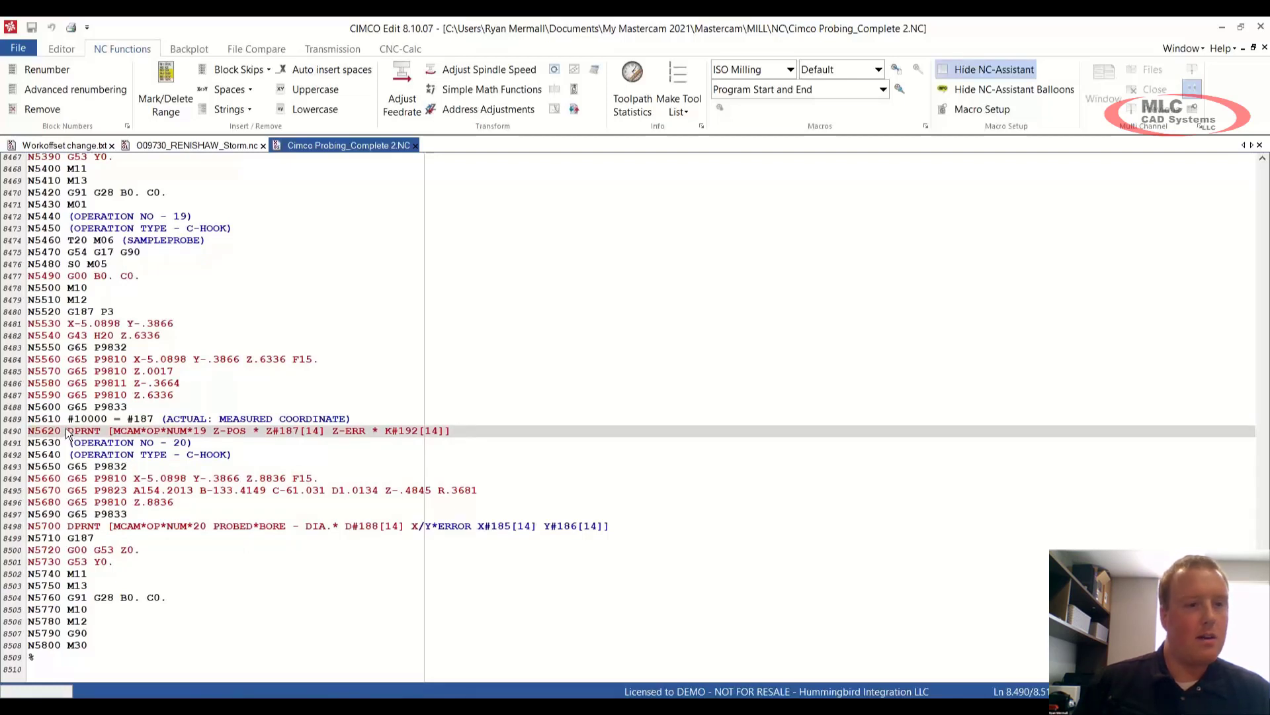
{"action": "left_click_drag", "start_coordinate": [66, 430], "coordinate": [518, 442]}
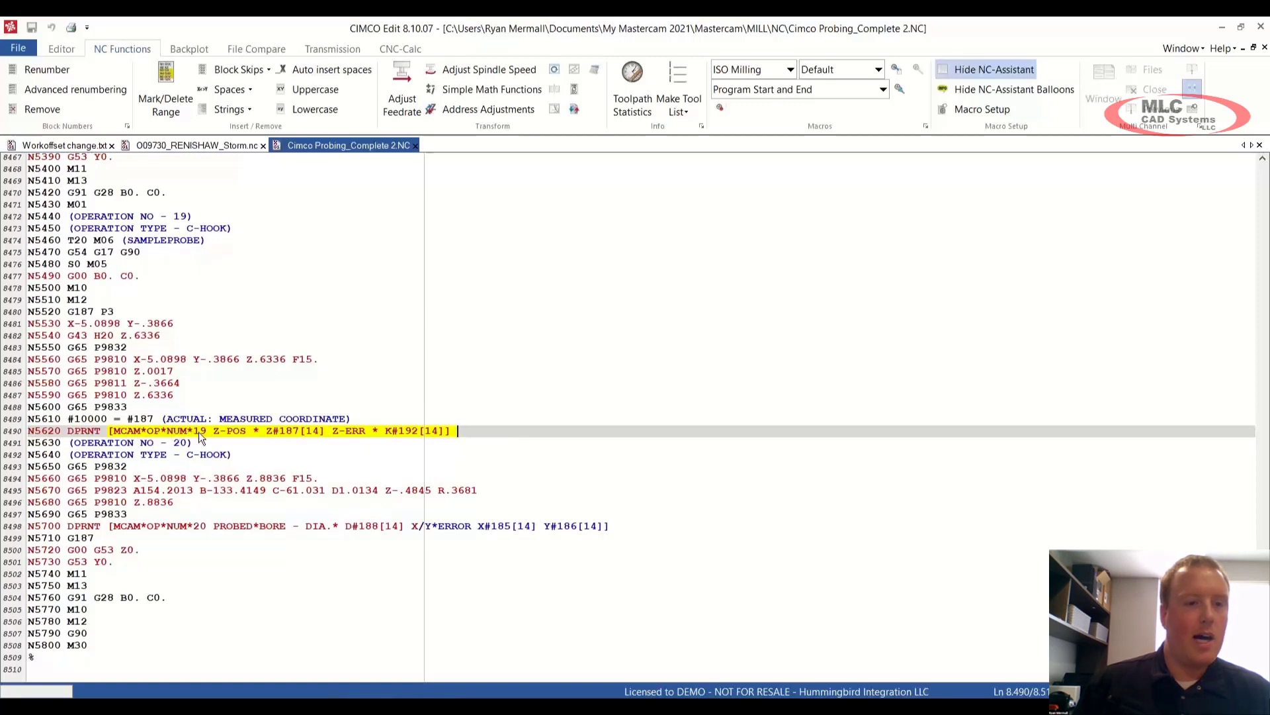
Step: Point out the Z-POS label, #187[14] and Z-ERR, then the bore diameter and X/Y error DPRNT line 8498
{"action": "left_click", "coordinate": [217, 435]}
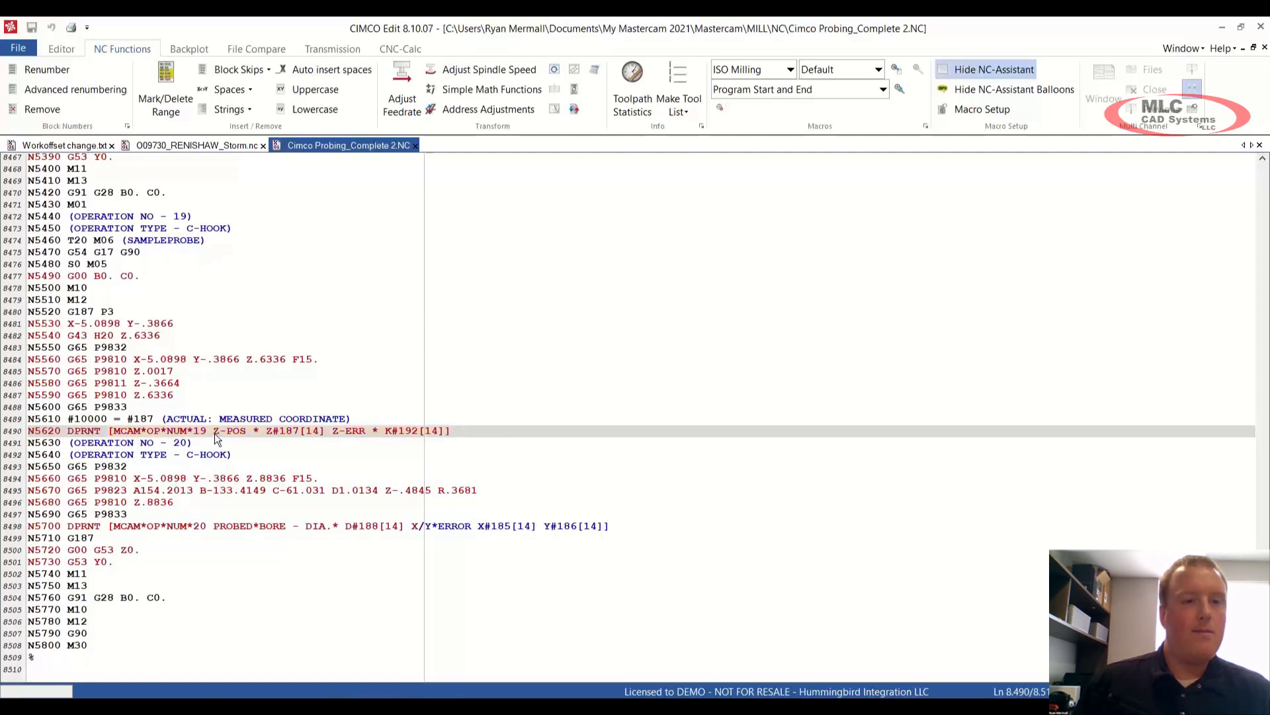
{"action": "left_click_drag", "start_coordinate": [213, 433], "coordinate": [247, 432]}
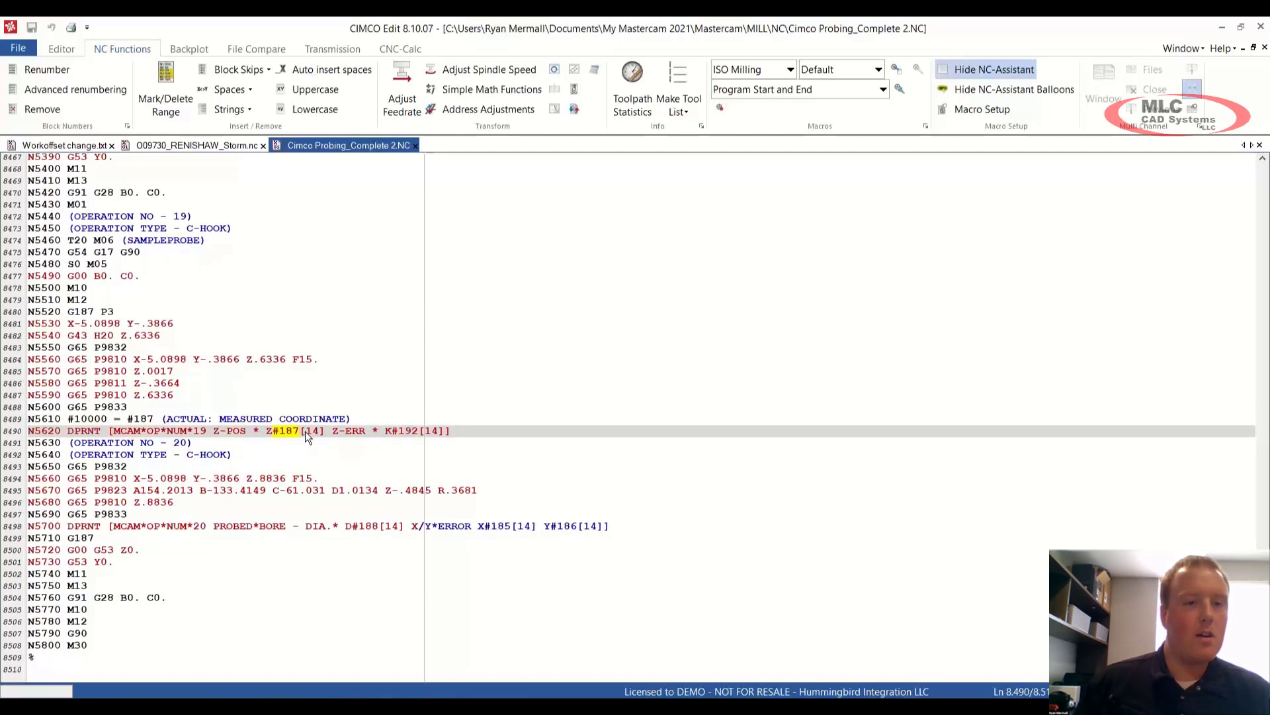
{"action": "left_click_drag", "start_coordinate": [306, 430], "coordinate": [319, 430]}
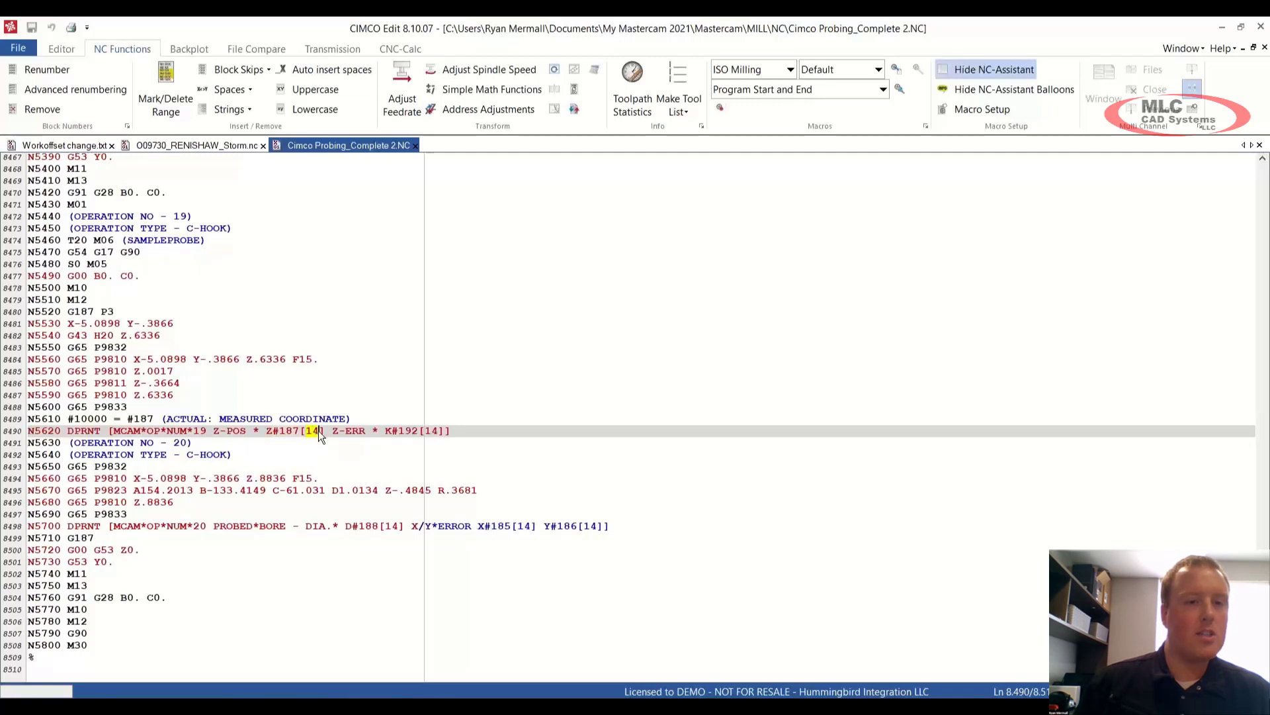
{"action": "left_click", "coordinate": [370, 431]}
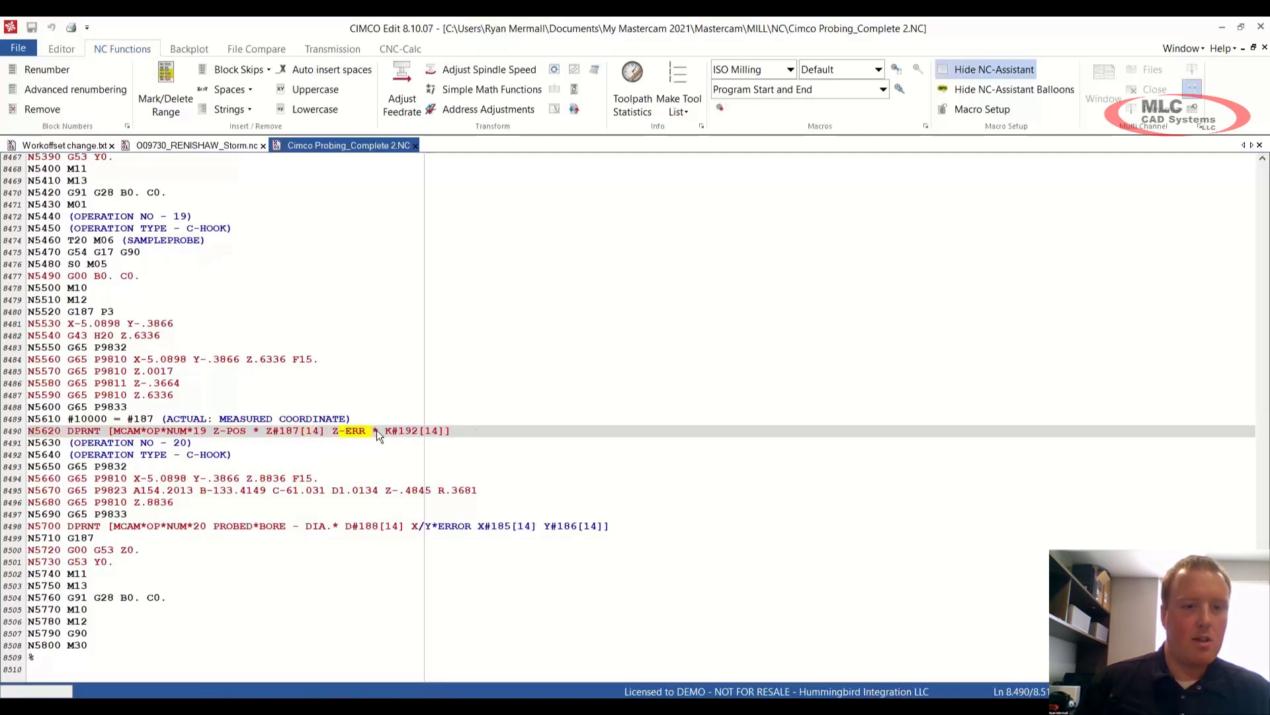
{"action": "left_click", "coordinate": [478, 431]}
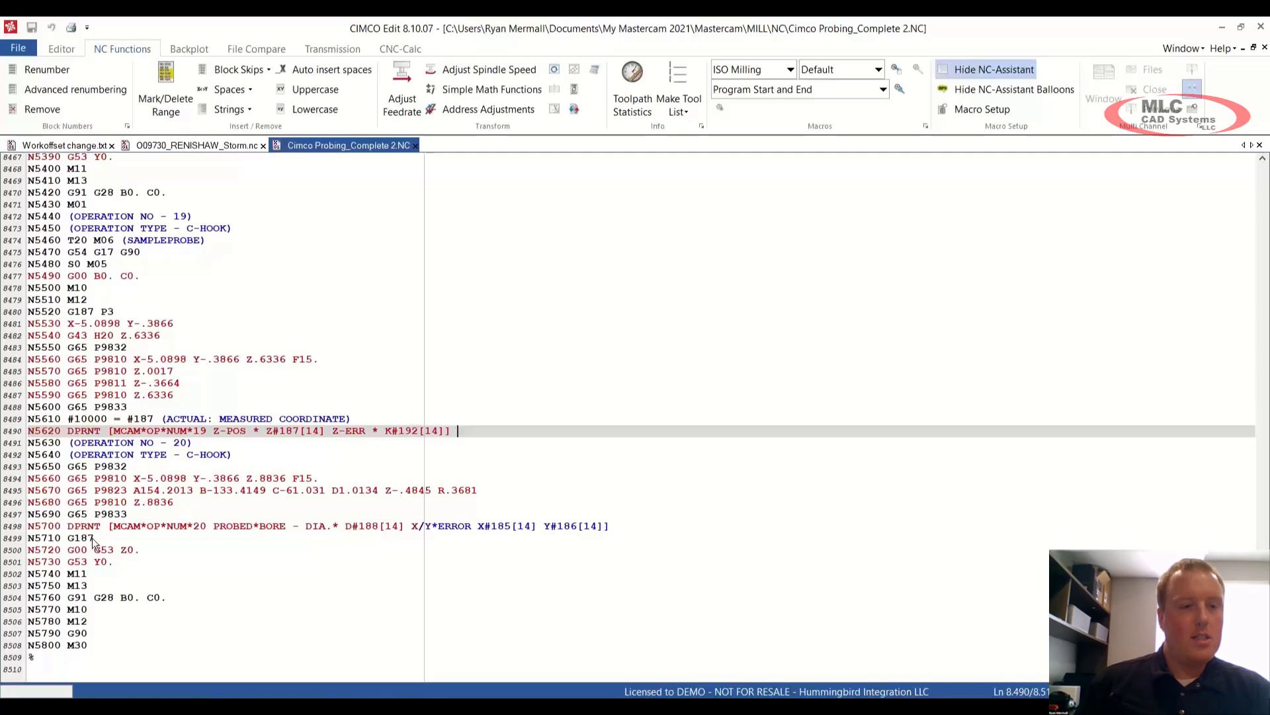
{"action": "left_click", "coordinate": [127, 526]}
{"action": "left_click_drag", "start_coordinate": [127, 525], "coordinate": [630, 529]}
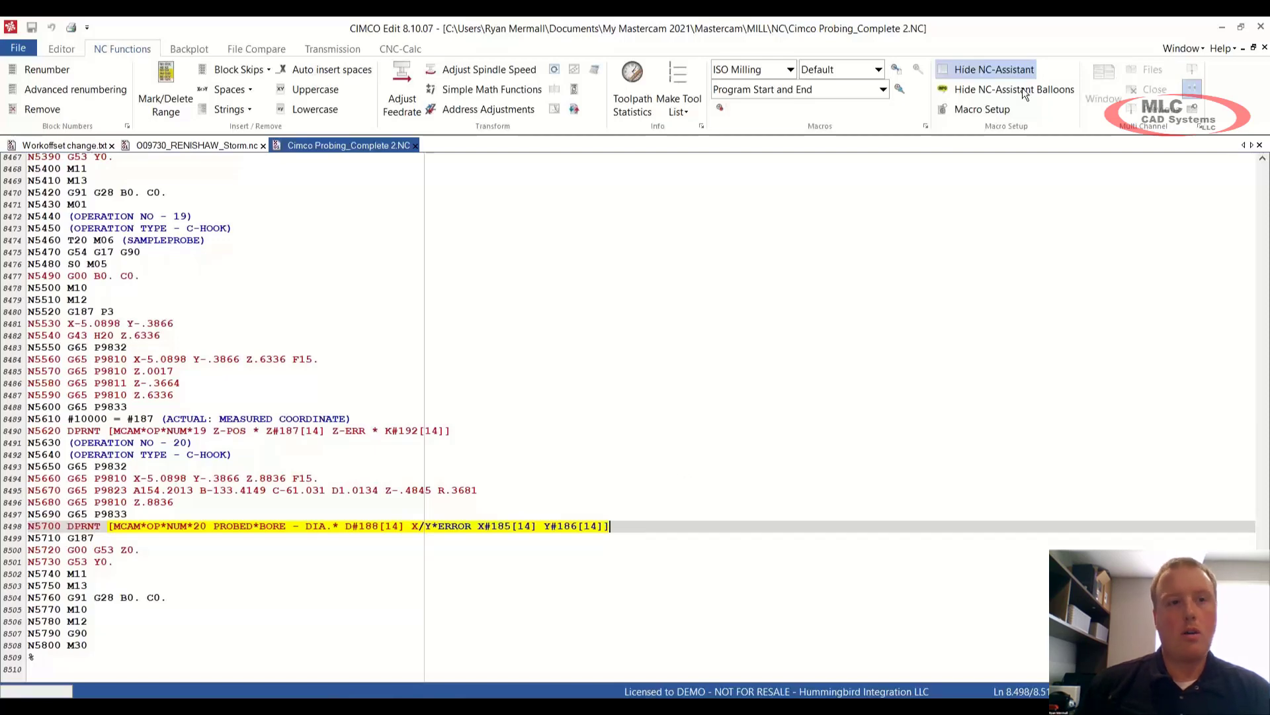
Step: Return to Mastercam and review the CIMCO Cycle Probing Workpiece Inspection cycles, then close the list
{"action": "left_click", "coordinate": [1221, 30]}
{"action": "scroll", "coordinate": [795, 322], "scroll_direction": "down", "scroll_amount": 3}
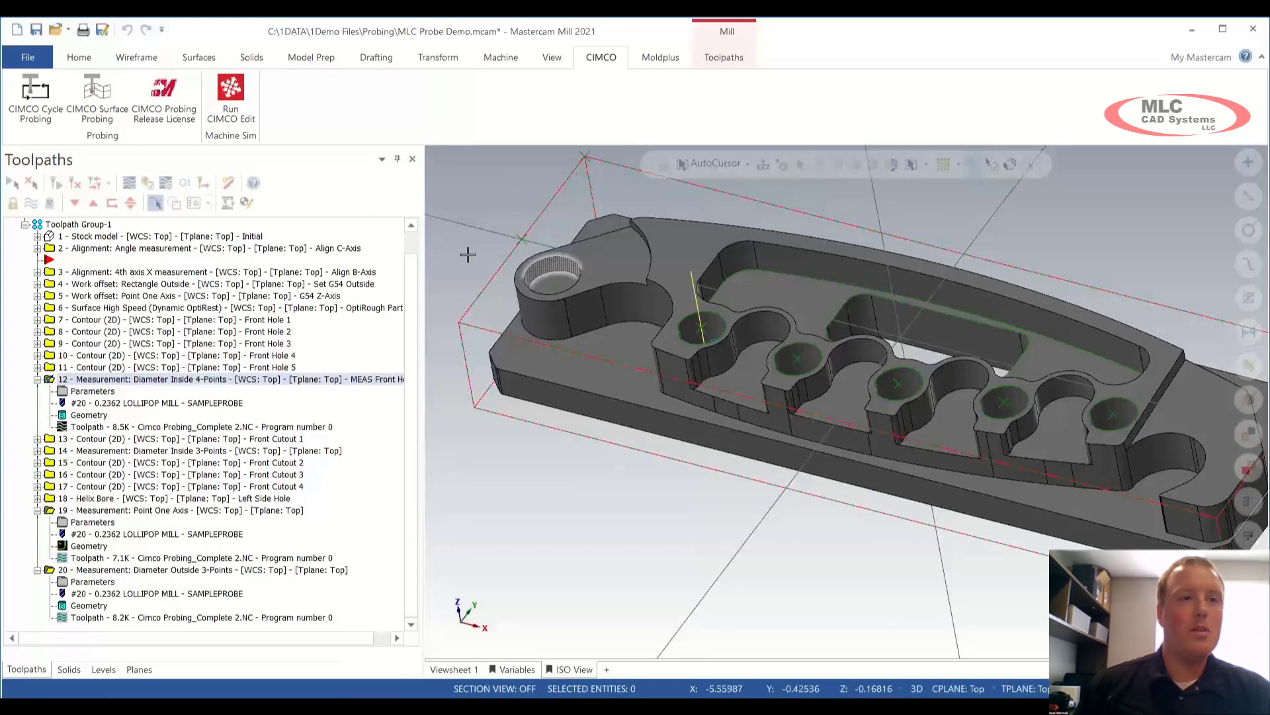
{"action": "left_click", "coordinate": [46, 111]}
{"action": "mouse_move", "coordinate": [70, 146]}
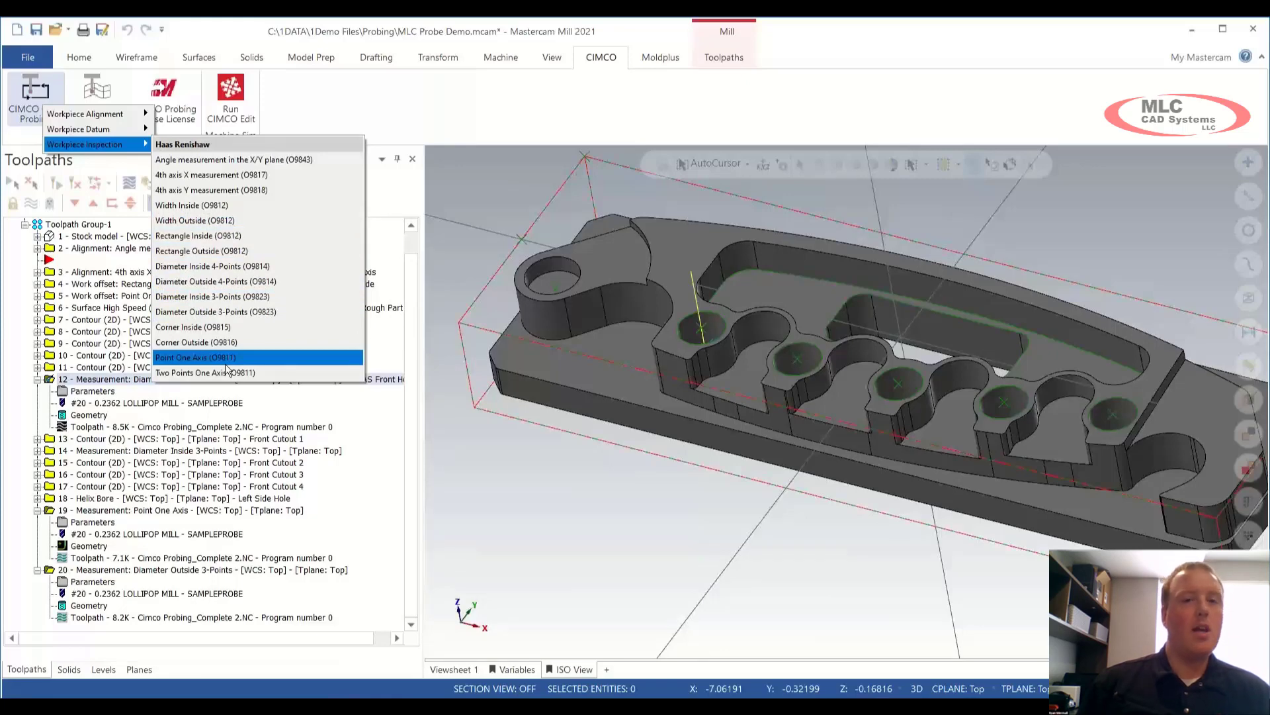
{"action": "left_click", "coordinate": [473, 224]}
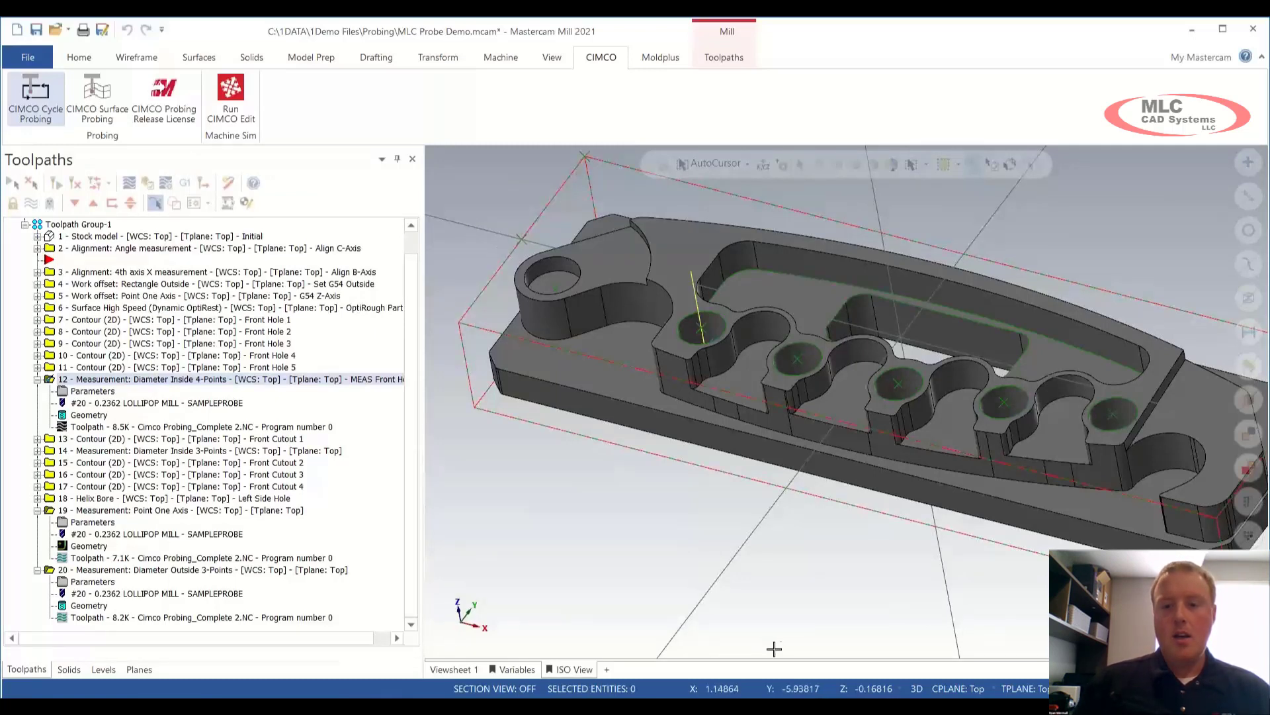
{"action": "mouse_move", "coordinate": [861, 695]}
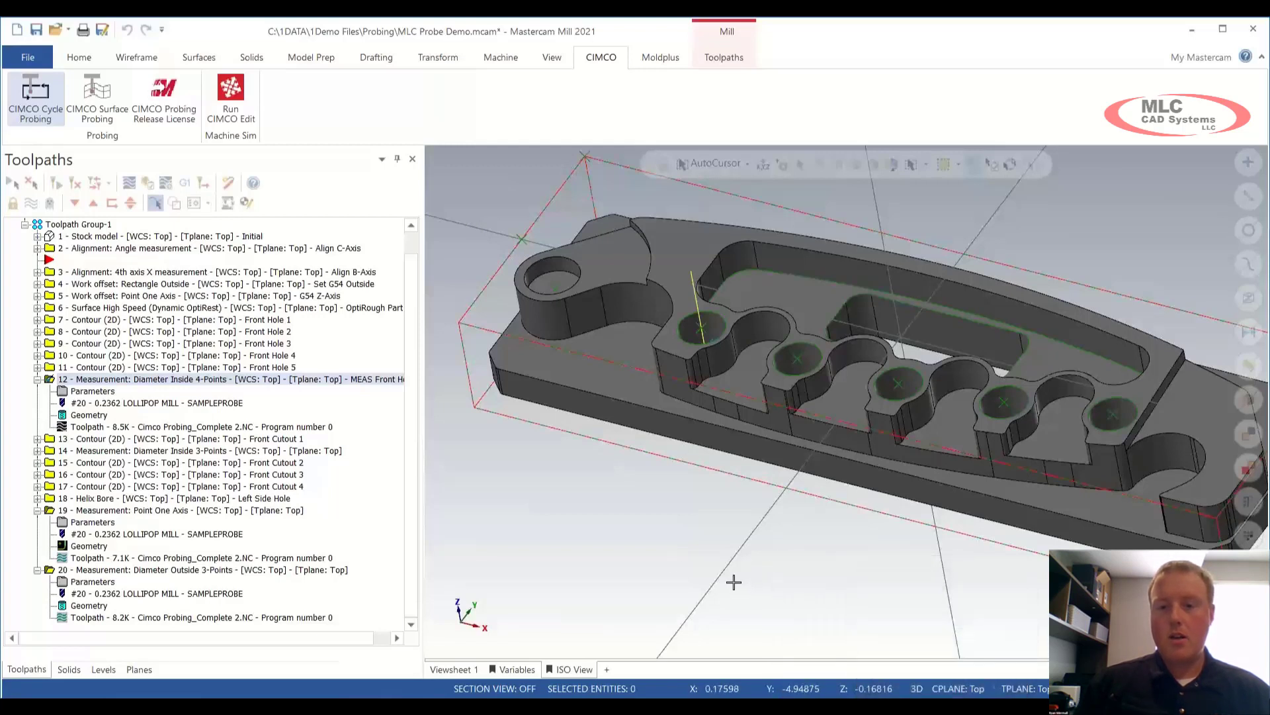
Step: Open operation 12's cycle settings, enable Measurement result, and bring up the snapshot23.png control screenshot
{"action": "double_click", "coordinate": [105, 390]}
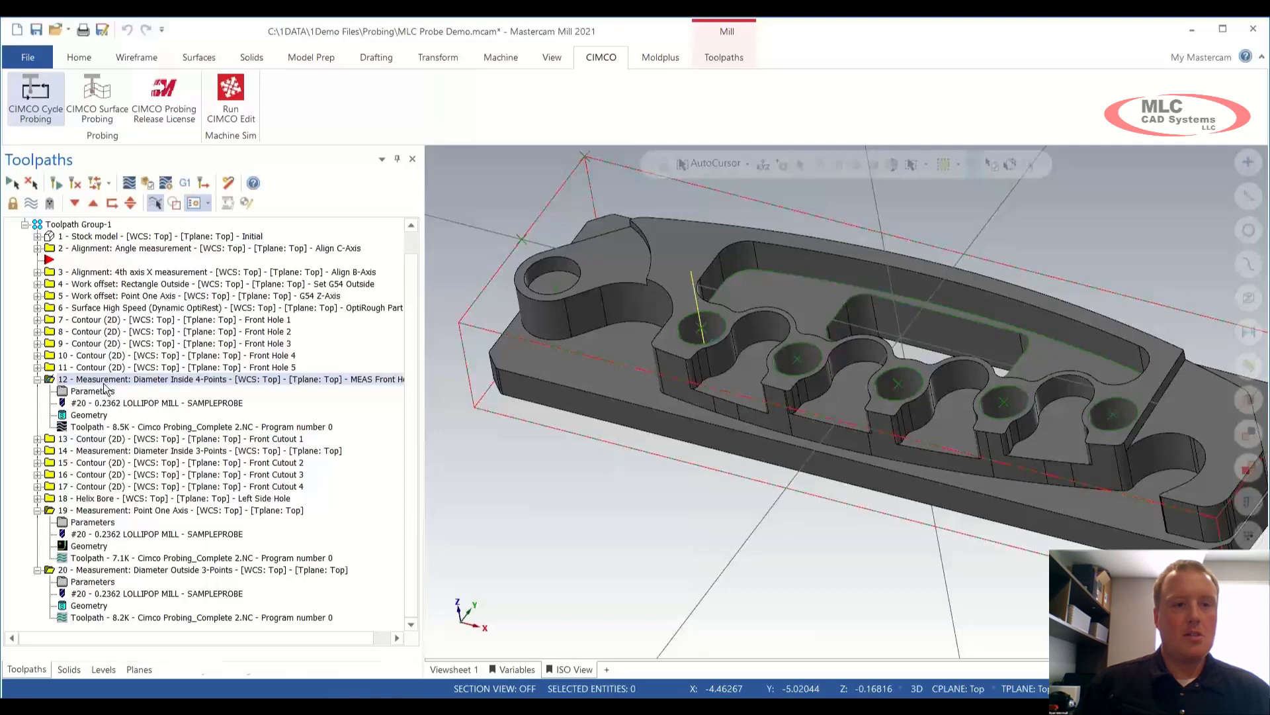
{"action": "left_click", "coordinate": [44, 206]}
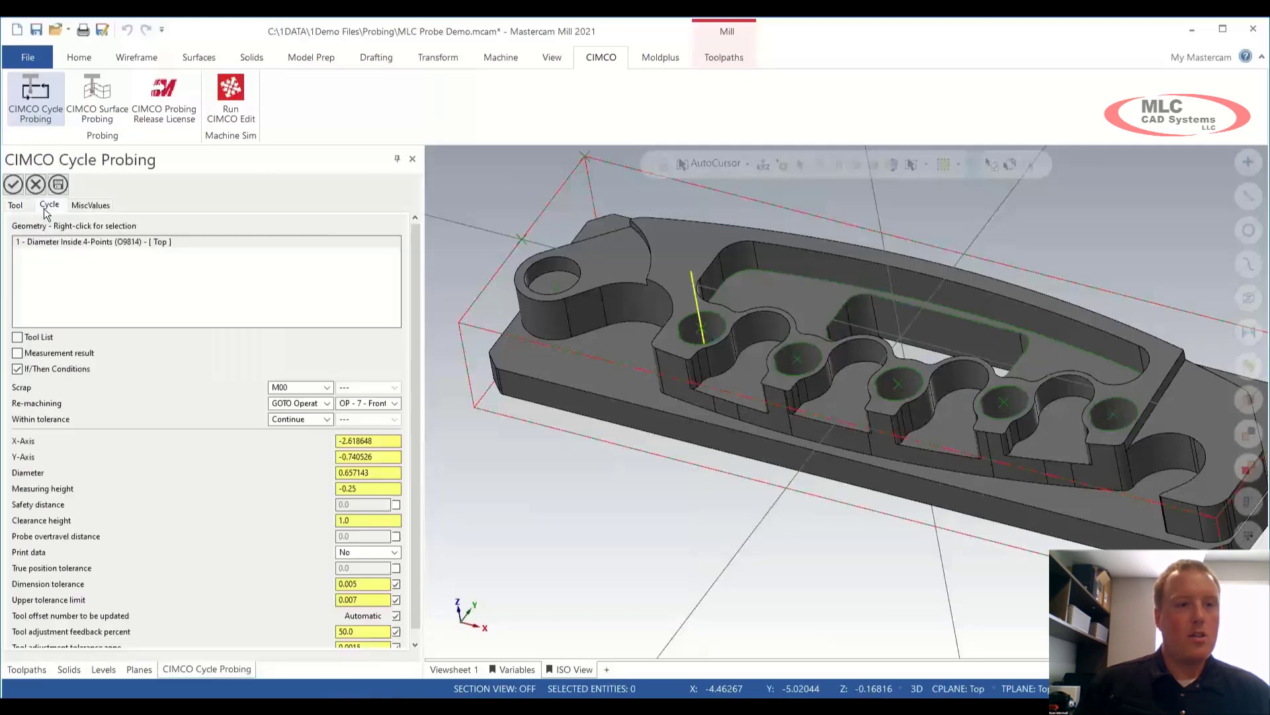
{"action": "left_click", "coordinate": [18, 353]}
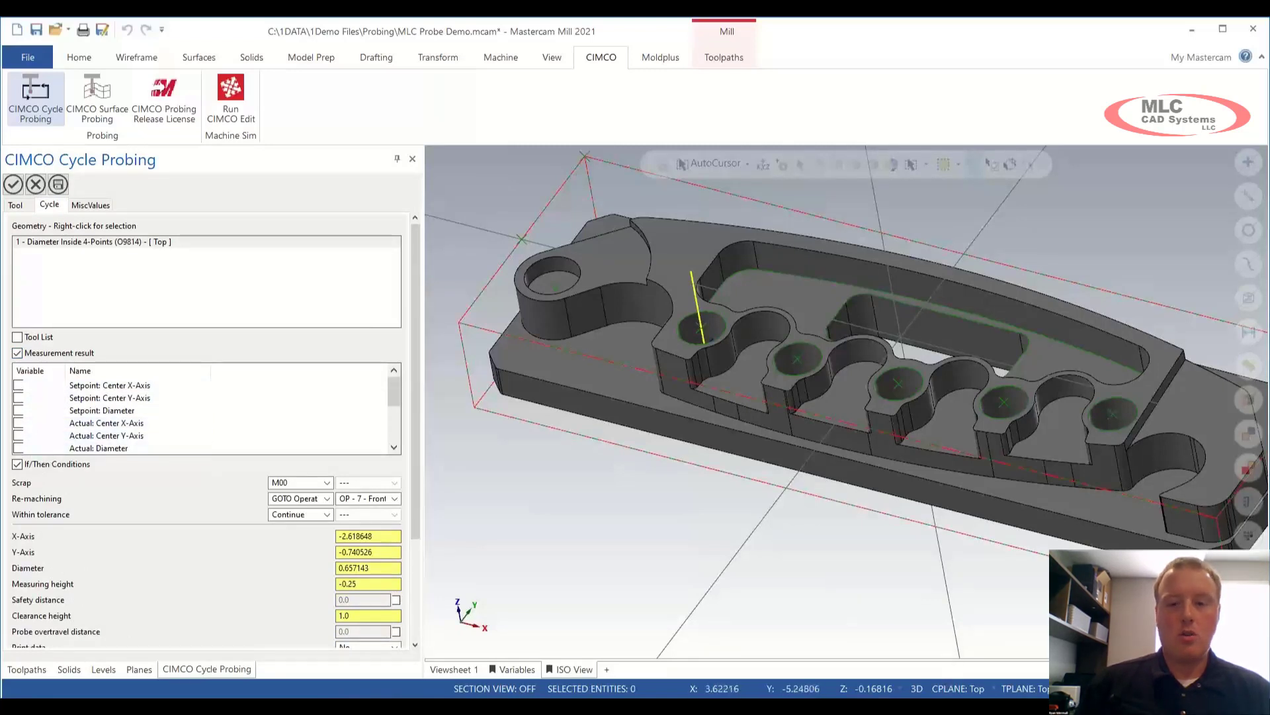
{"action": "left_click", "coordinate": [945, 707]}
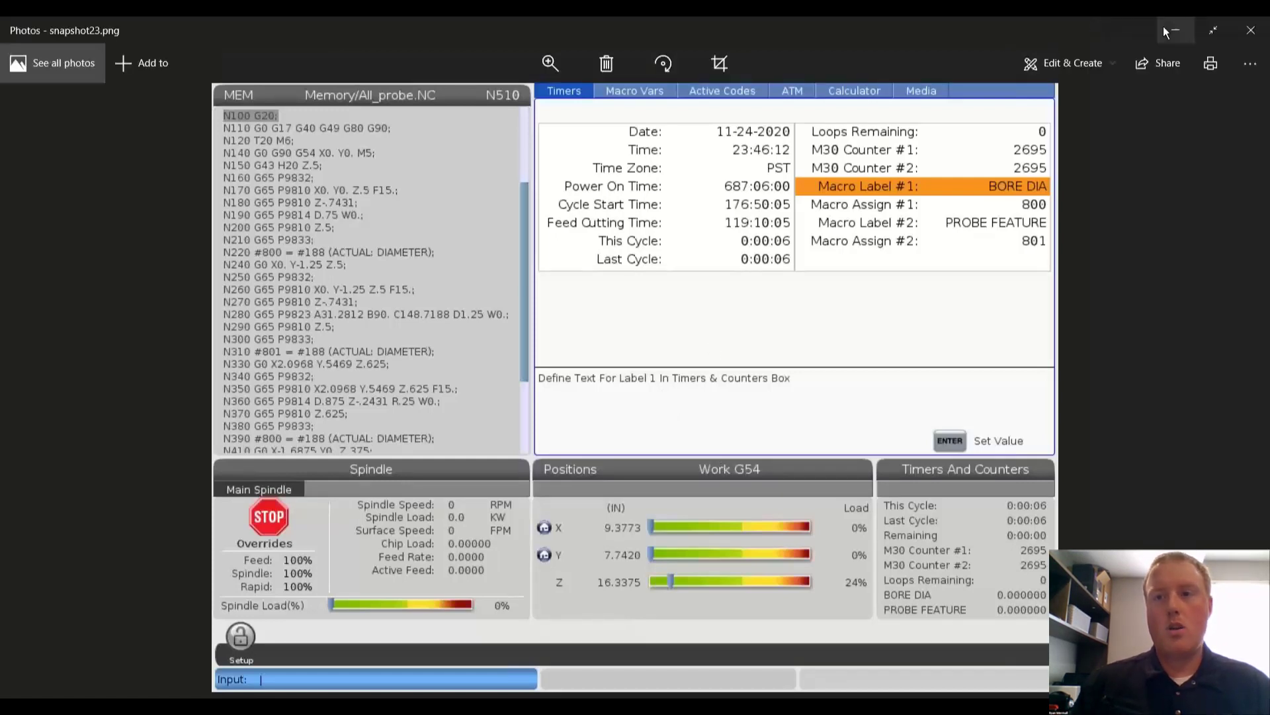
Step: Close the snapshot23.png control screenshot in Photos
{"action": "left_click", "coordinate": [1251, 31]}
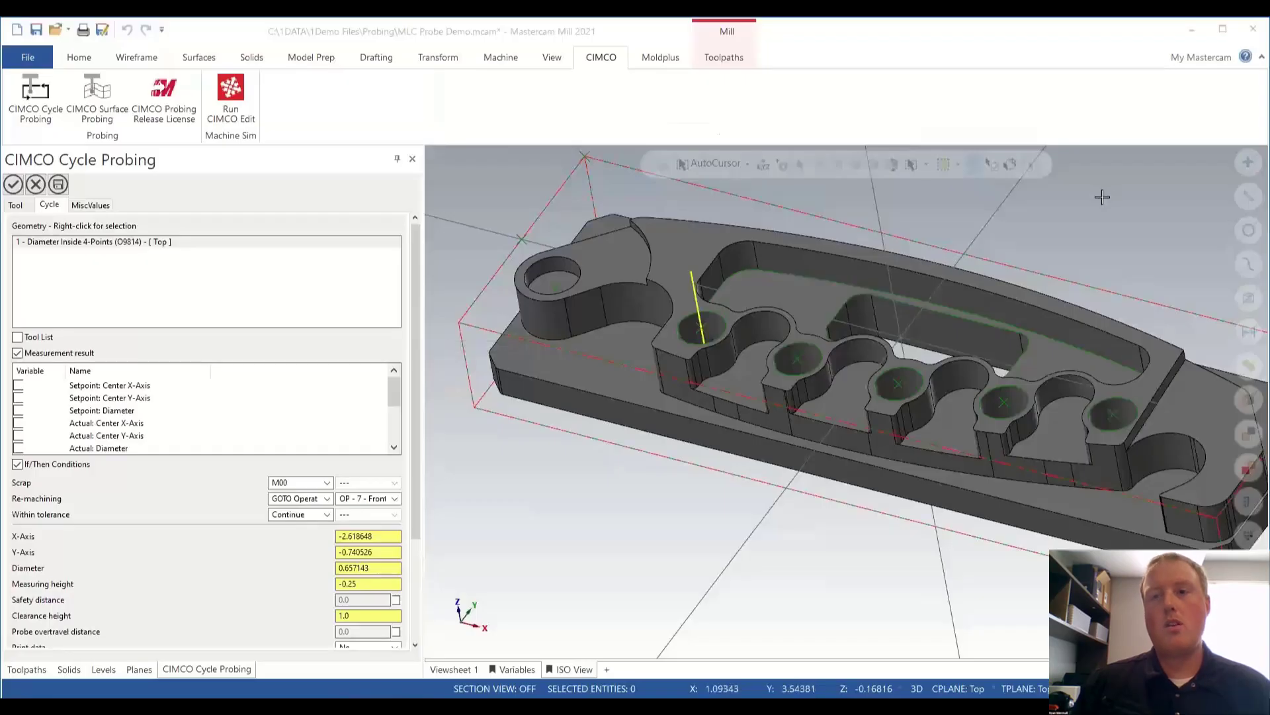